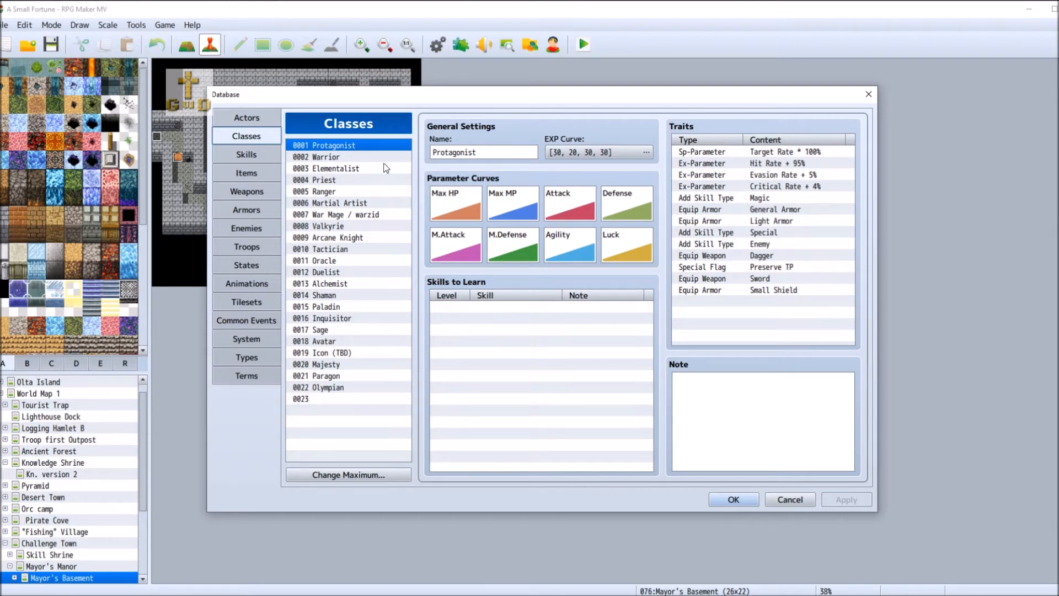
- View the Elementalist class and give the Eye Gouge skill the note "Skill Class: Ranger, Shaman, Duelist."
{"action": "mouse_move", "coordinate": [386, 165]}
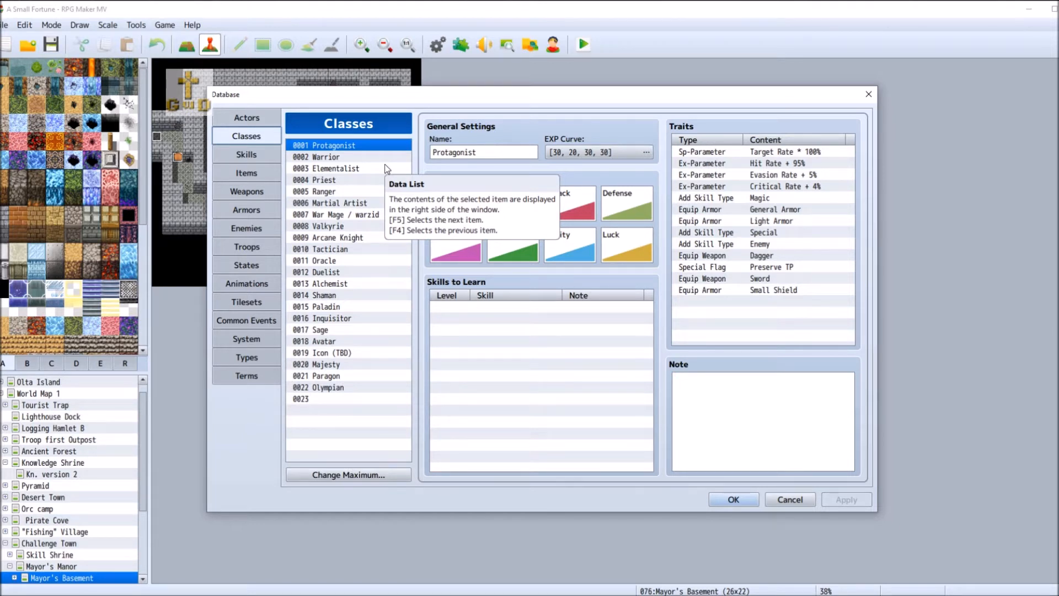
{"action": "left_click", "coordinate": [385, 165]}
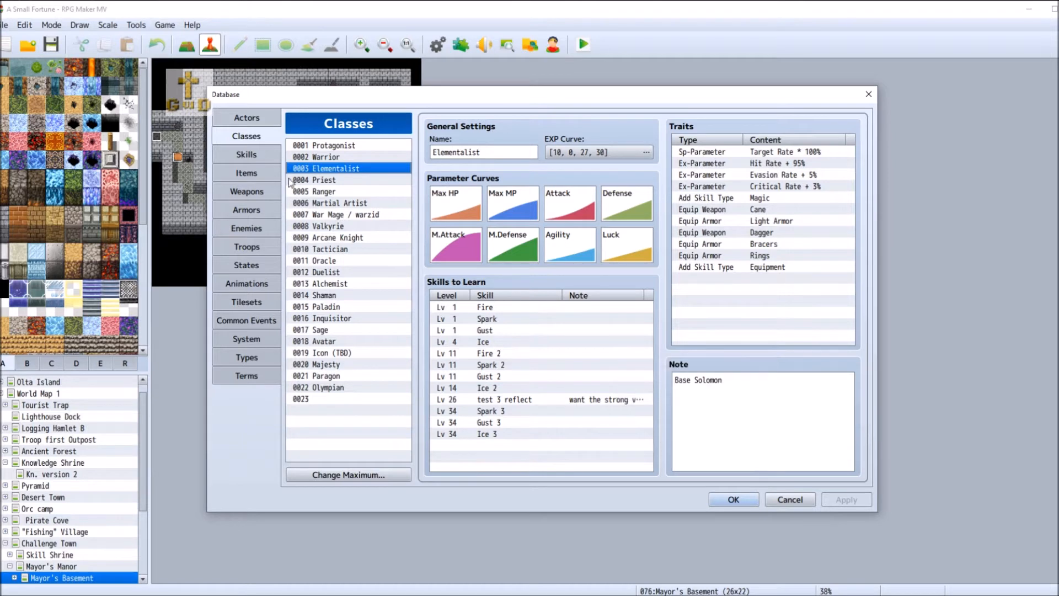
{"action": "left_click", "coordinate": [270, 156]}
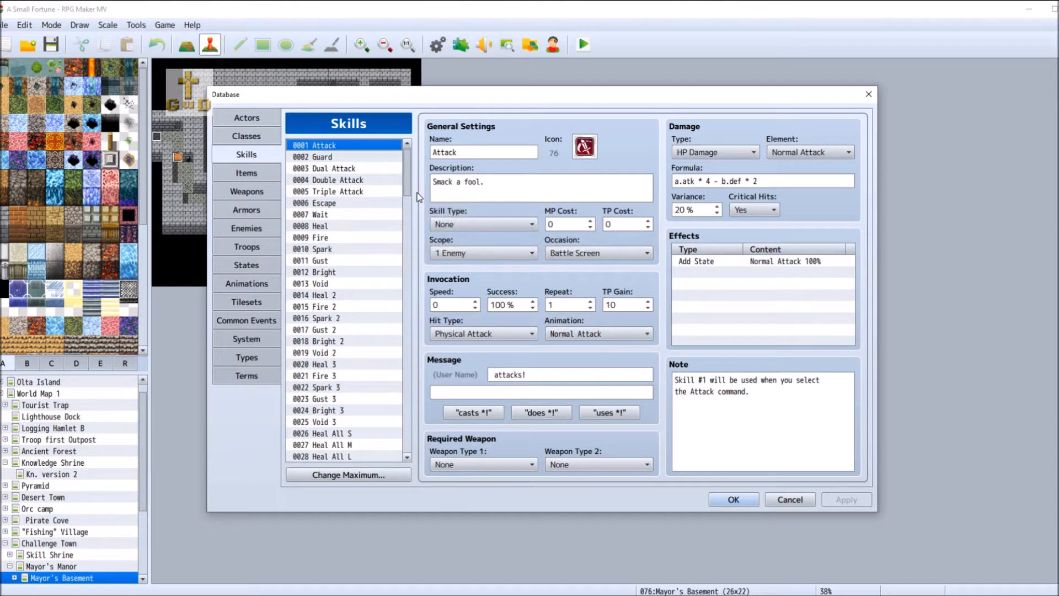
{"action": "left_click_drag", "start_coordinate": [408, 190], "coordinate": [410, 225]}
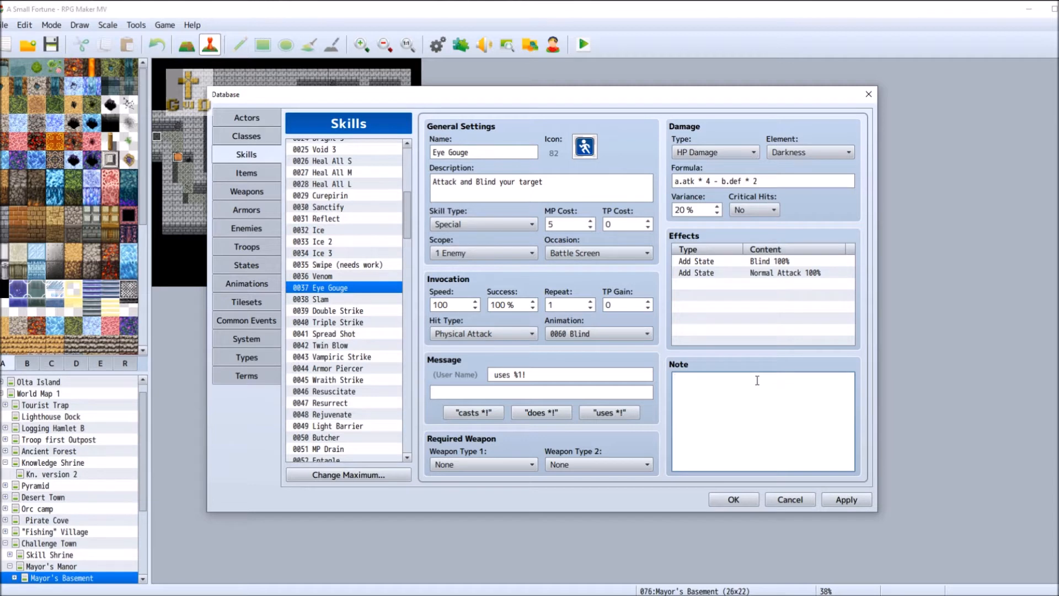
{"action": "type", "text": "Skill Class:Ranger, Shaman, Duelist,"}
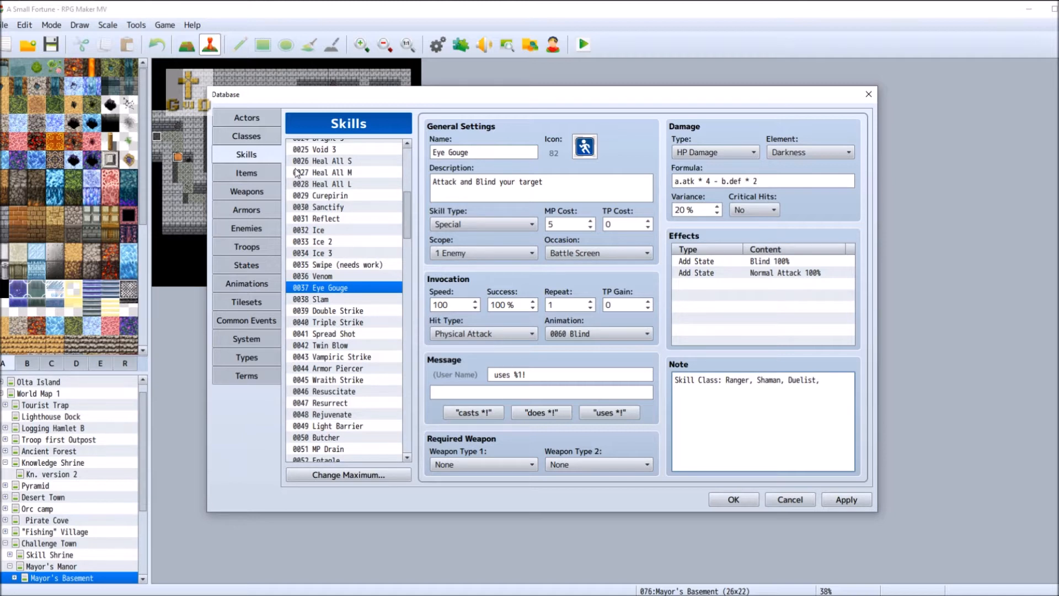
{"action": "key", "text": "BackSpace"}
{"action": "type", "text": "."}
- Add the note "Both enemies and PCs." to the Venom skill and apply the database changes
{"action": "left_click", "coordinate": [332, 277]}
{"action": "left_click", "coordinate": [758, 397]}
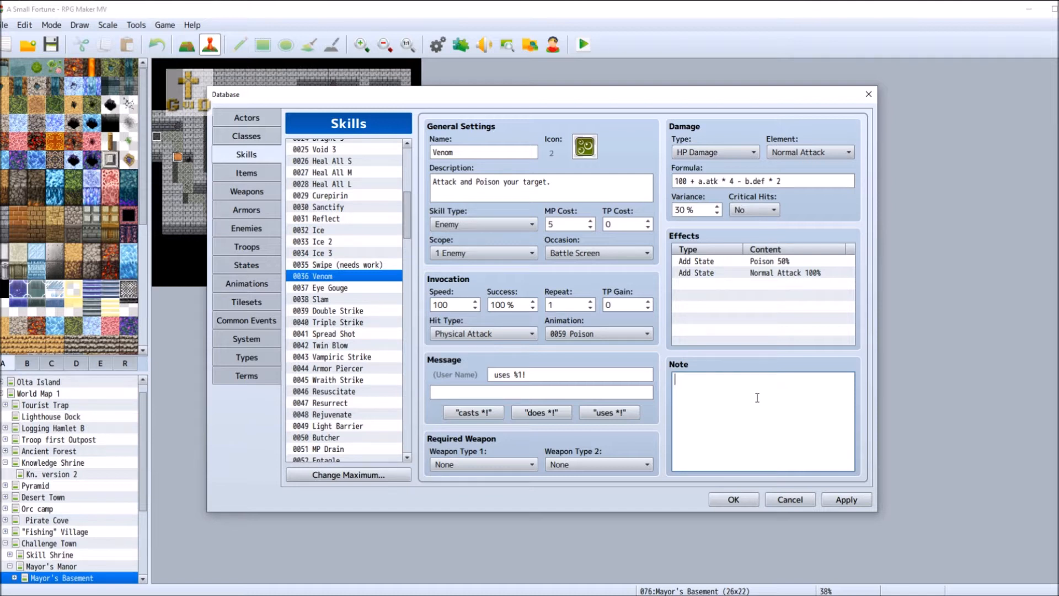
{"action": "type", "text": "Both enemies and"}
{"action": "type", "text": "PCs."}
{"action": "left_click", "coordinate": [847, 499]}
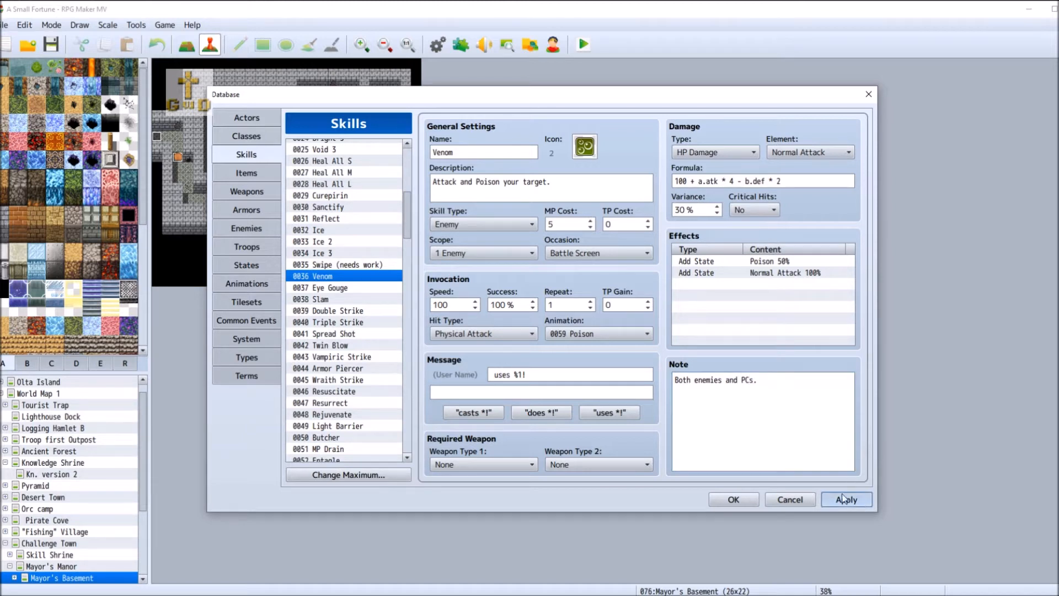
- Add the note "Both enemies and PCs." to the Slam skill and apply the change
{"action": "left_click", "coordinate": [343, 298]}
{"action": "left_click", "coordinate": [688, 389]}
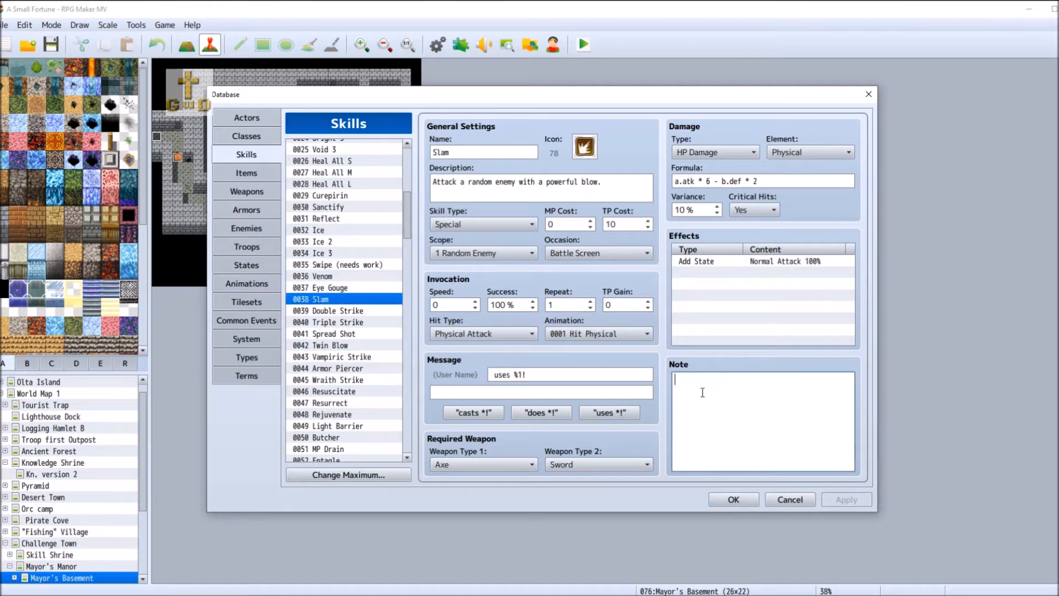
{"action": "type", "text": "Both"}
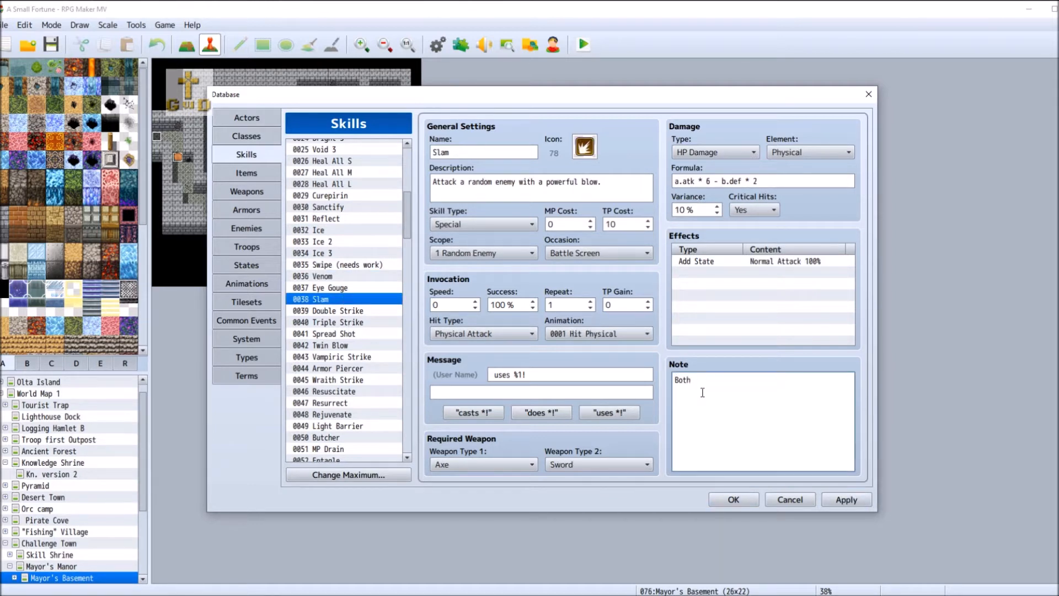
{"action": "type", "text": " enemies and PCs."}
{"action": "left_click", "coordinate": [828, 500]}
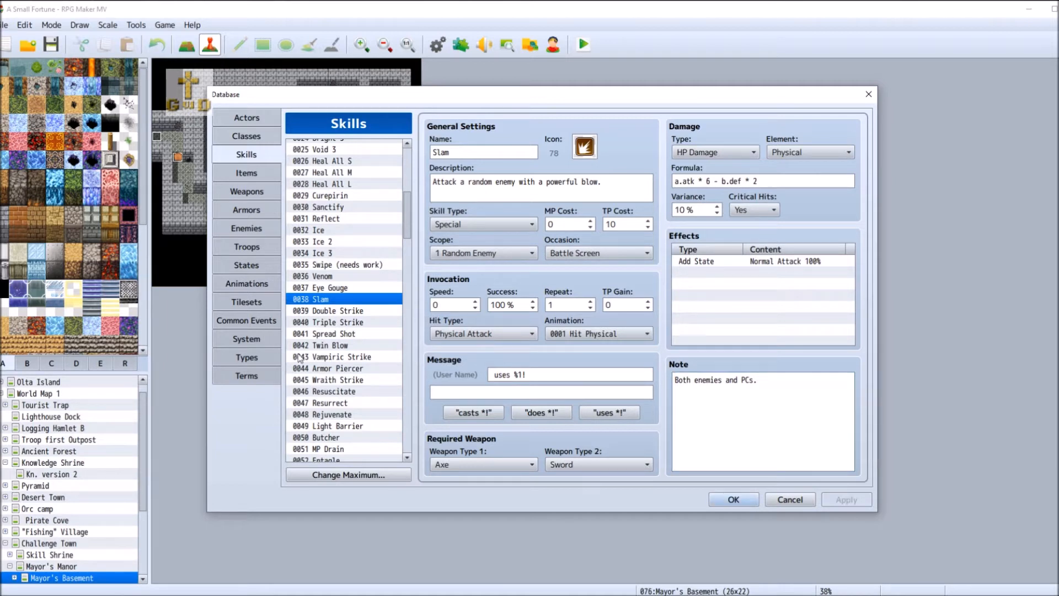
- Add the note "Enemy specific" to the Entagle skill
{"action": "scroll", "coordinate": [352, 377], "scroll_direction": "down", "scroll_amount": 4}
{"action": "scroll", "coordinate": [352, 377], "scroll_direction": "down", "scroll_amount": 2}
{"action": "left_click", "coordinate": [349, 255]}
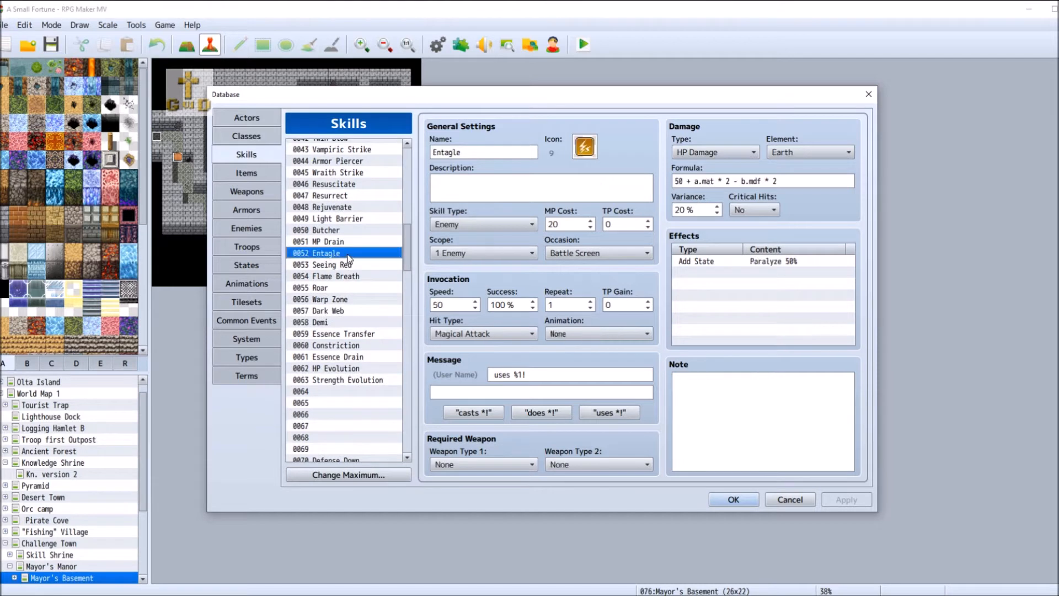
{"action": "left_click", "coordinate": [742, 417]}
{"action": "type", "text": "Enemy specific"}
- Look through the remaining skills in the list, examining the Test 2 passive hp and Test 1 self hp recover entries
{"action": "scroll", "coordinate": [345, 301], "scroll_direction": "down", "scroll_amount": 3}
{"action": "left_click", "coordinate": [331, 293]}
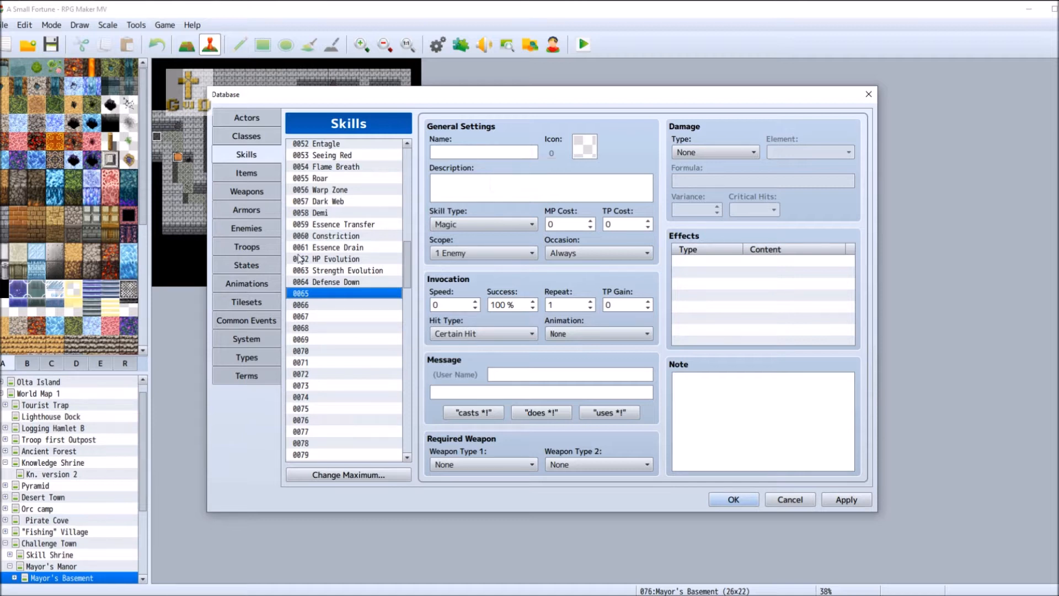
{"action": "left_click_drag", "start_coordinate": [411, 261], "coordinate": [409, 339]}
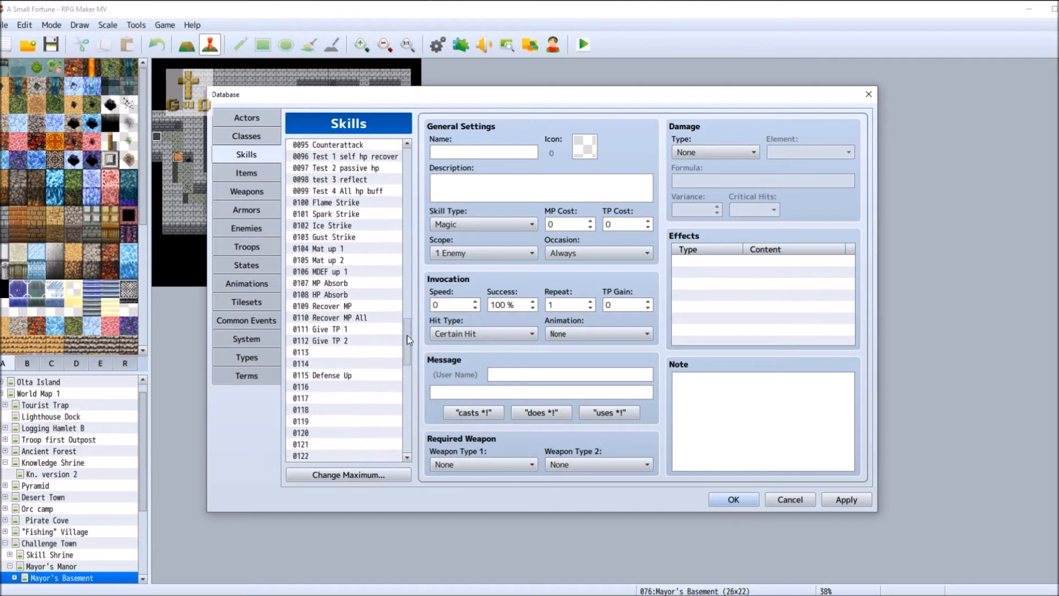
{"action": "scroll", "coordinate": [371, 218], "scroll_direction": "up", "scroll_amount": 2}
{"action": "left_click", "coordinate": [380, 194]}
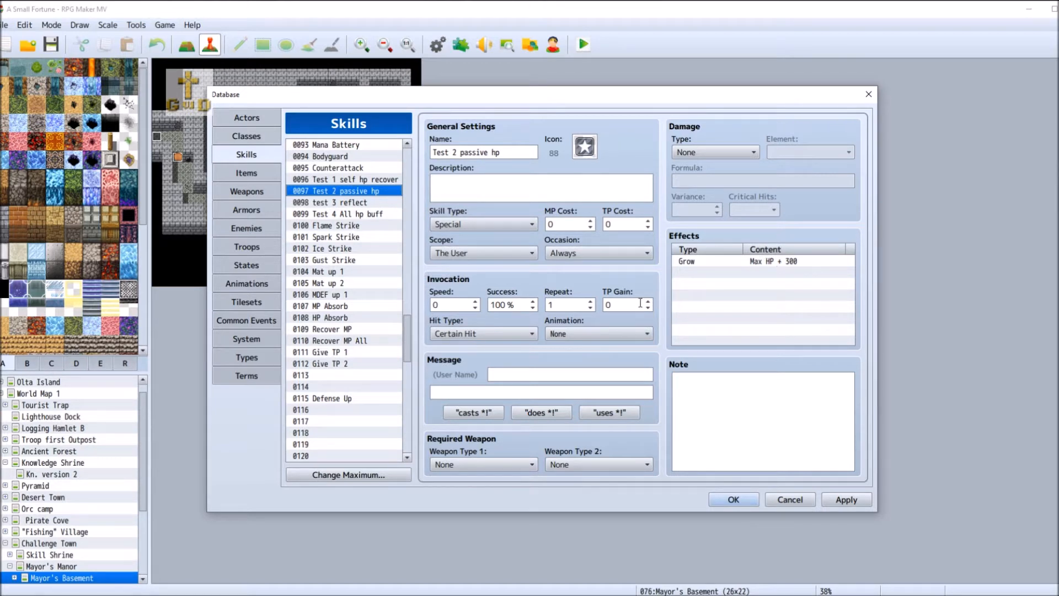
{"action": "left_click", "coordinate": [338, 375]}
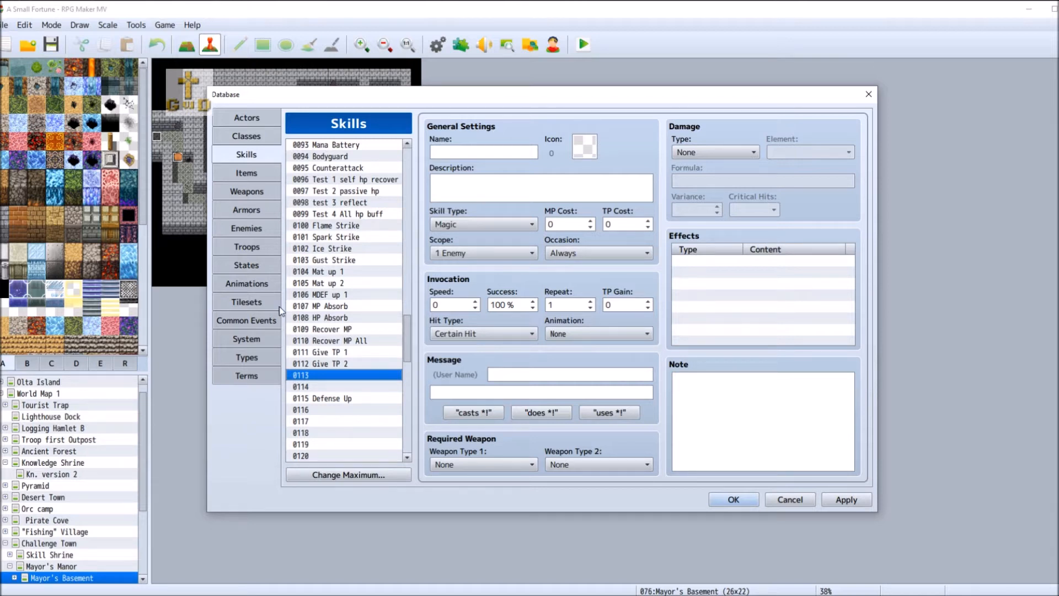
{"action": "left_click", "coordinate": [351, 179]}
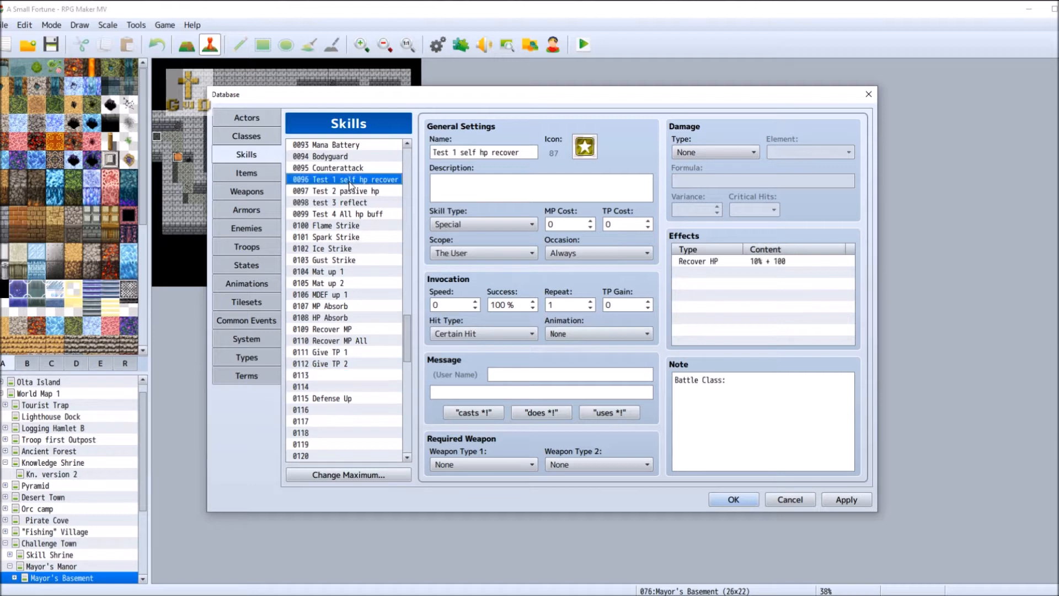
- Copy the Test 2 passive hp skill into the empty skill slot 0113
{"action": "left_click", "coordinate": [356, 191]}
{"action": "right_click", "coordinate": [355, 191]}
{"action": "left_click", "coordinate": [391, 213]}
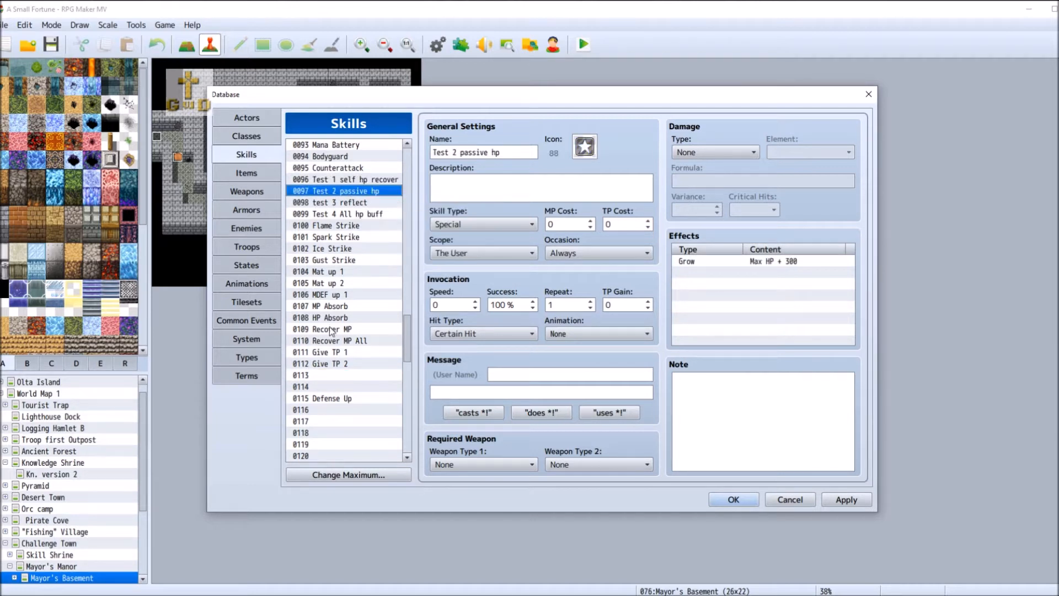
{"action": "left_click", "coordinate": [337, 376]}
{"action": "right_click", "coordinate": [325, 378]}
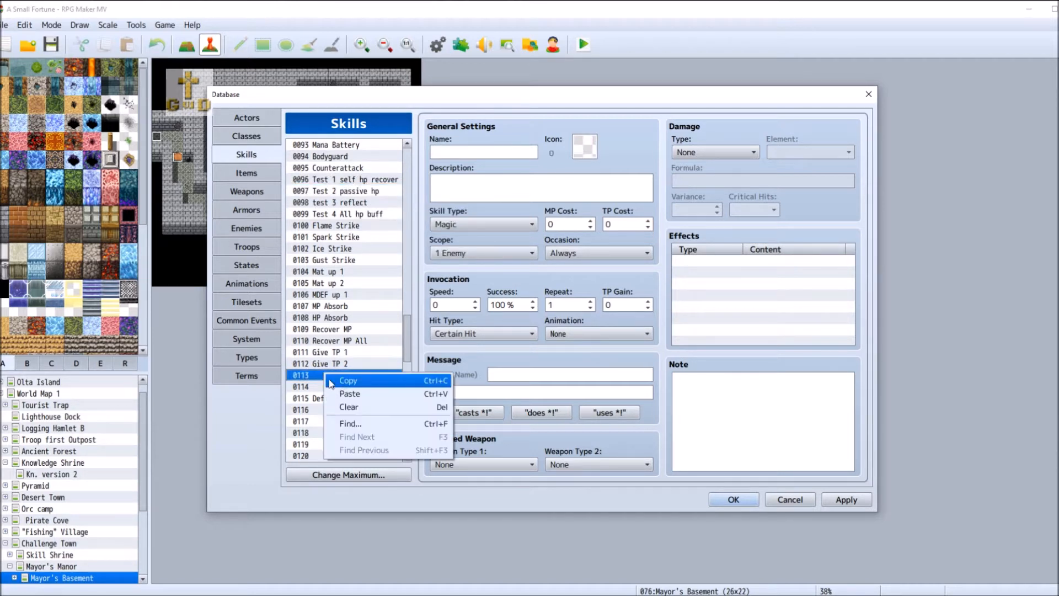
{"action": "left_click", "coordinate": [332, 392]}
- Rename the copied skill in slot 0113 as "Test 5 passive hp two"
{"action": "left_click", "coordinate": [457, 151]}
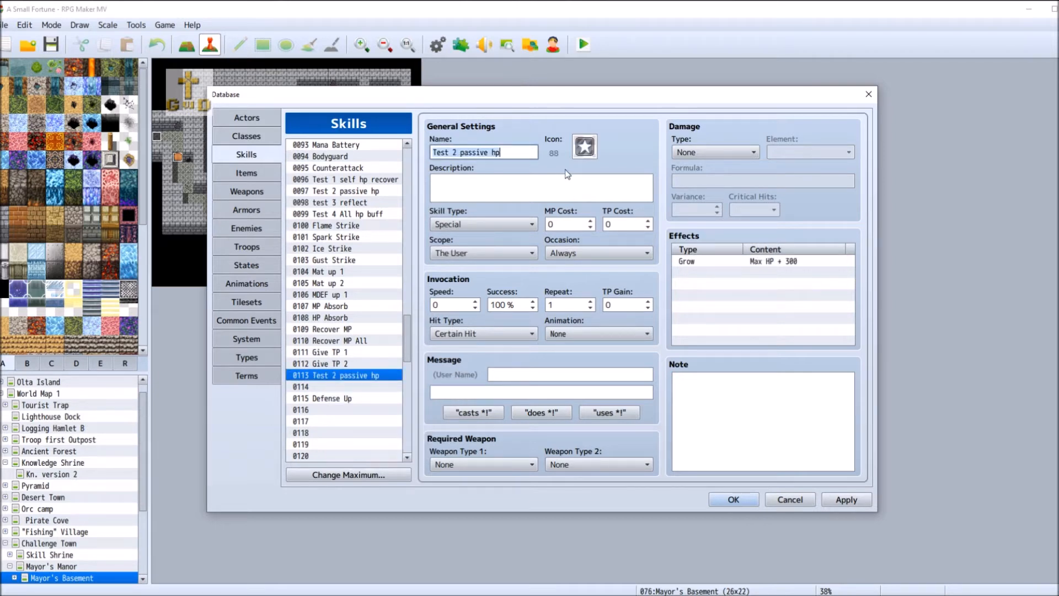
{"action": "left_click", "coordinate": [529, 154]}
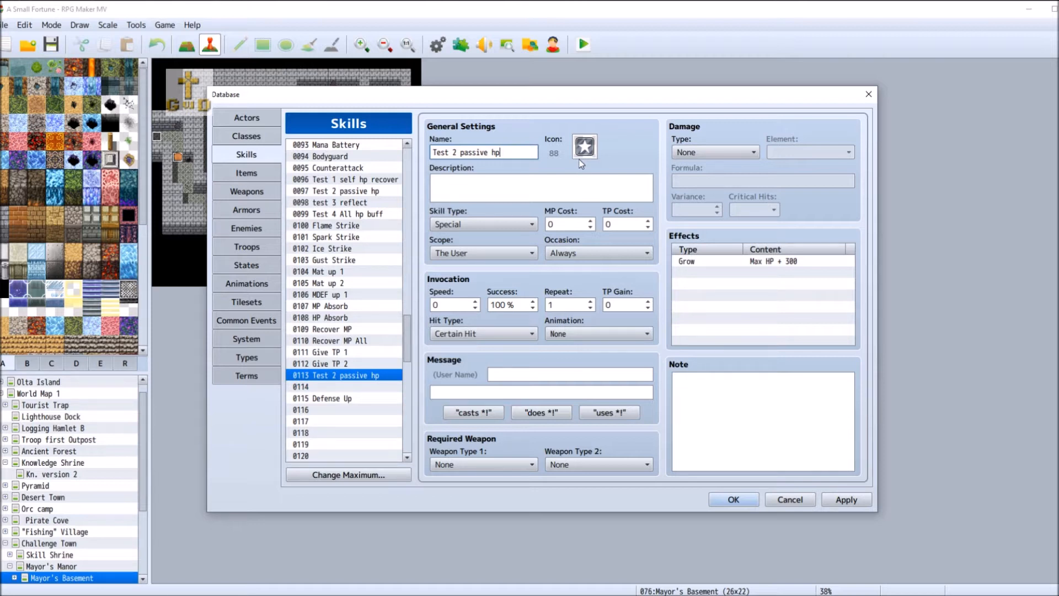
{"action": "type", "text": "two"}
{"action": "left_click", "coordinate": [456, 152]}
{"action": "key", "text": "BackSpace"}
{"action": "type", "text": "5"}
- Set the Grow effect of the Test 5 passive hp two skill to Max HP + 400 and apply the change
{"action": "left_click", "coordinate": [773, 263]}
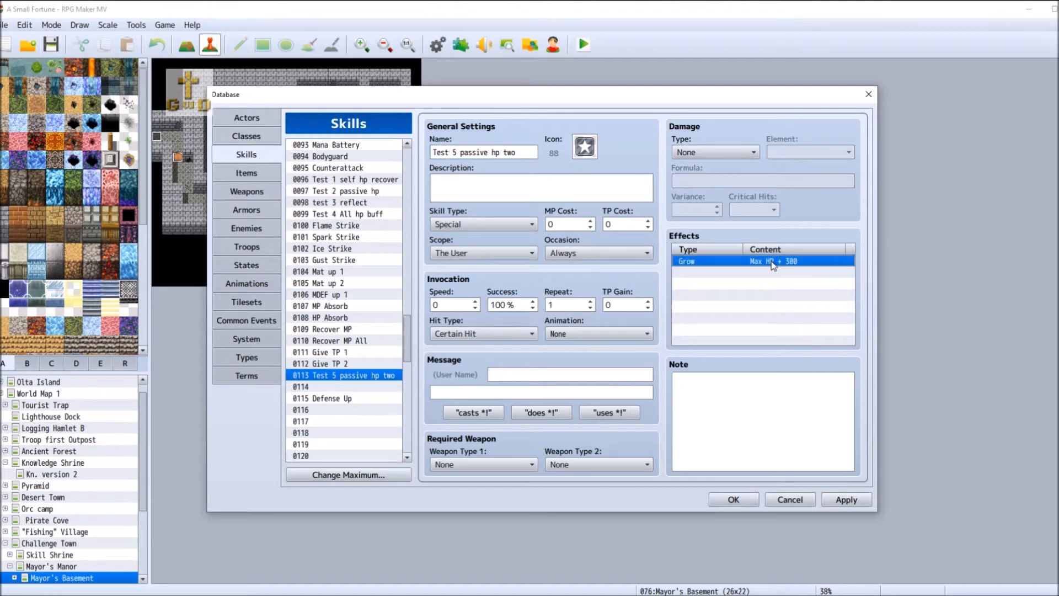
{"action": "right_click", "coordinate": [773, 264]}
{"action": "left_click", "coordinate": [775, 266]}
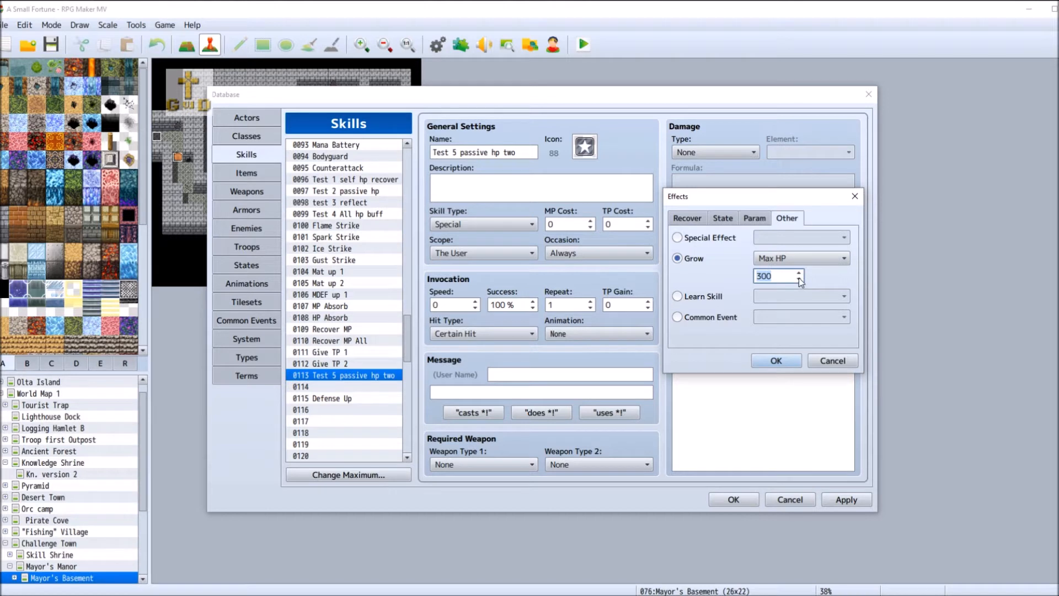
{"action": "left_click", "coordinate": [799, 273]}
{"action": "left_click", "coordinate": [799, 278]}
{"action": "type", "text": "400.00"}
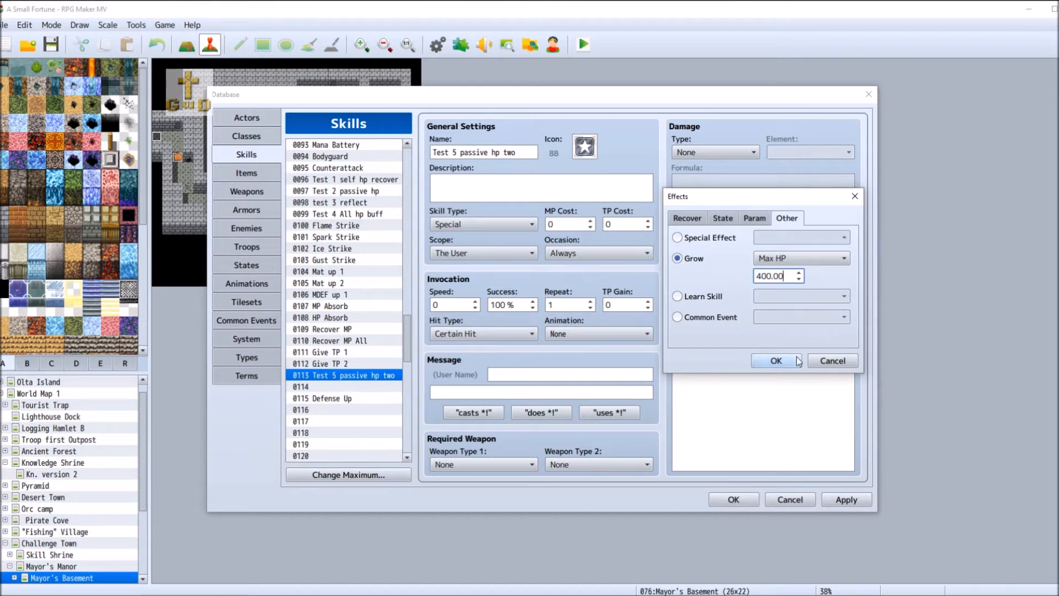
{"action": "left_click", "coordinate": [785, 359]}
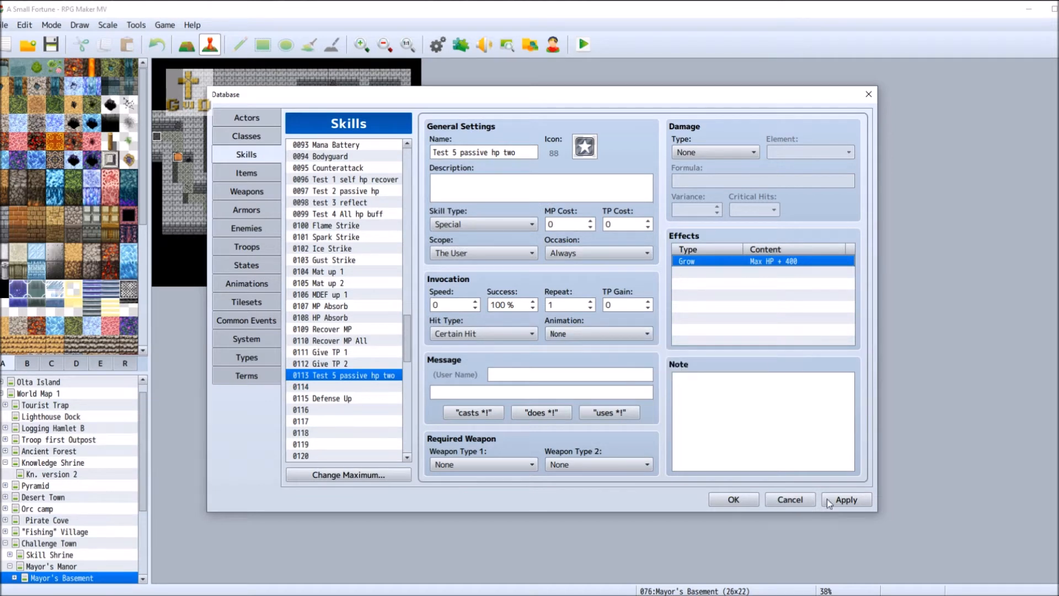
{"action": "left_click", "coordinate": [858, 500]}
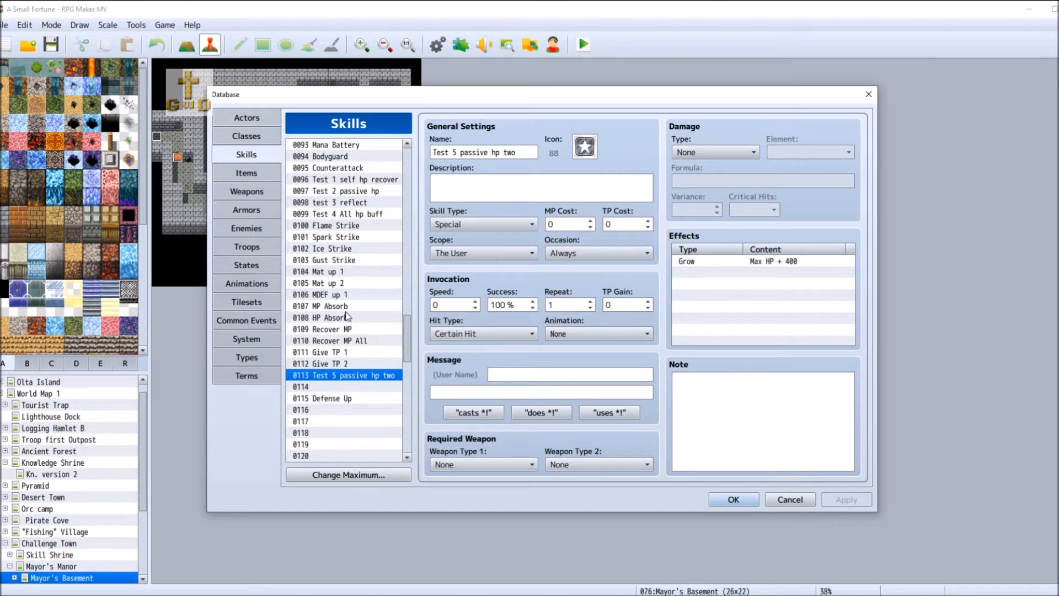
- Review the settings and effects of the Mat up 1, Mat up 2 and test 3 reflect skills
{"action": "left_click", "coordinate": [350, 272]}
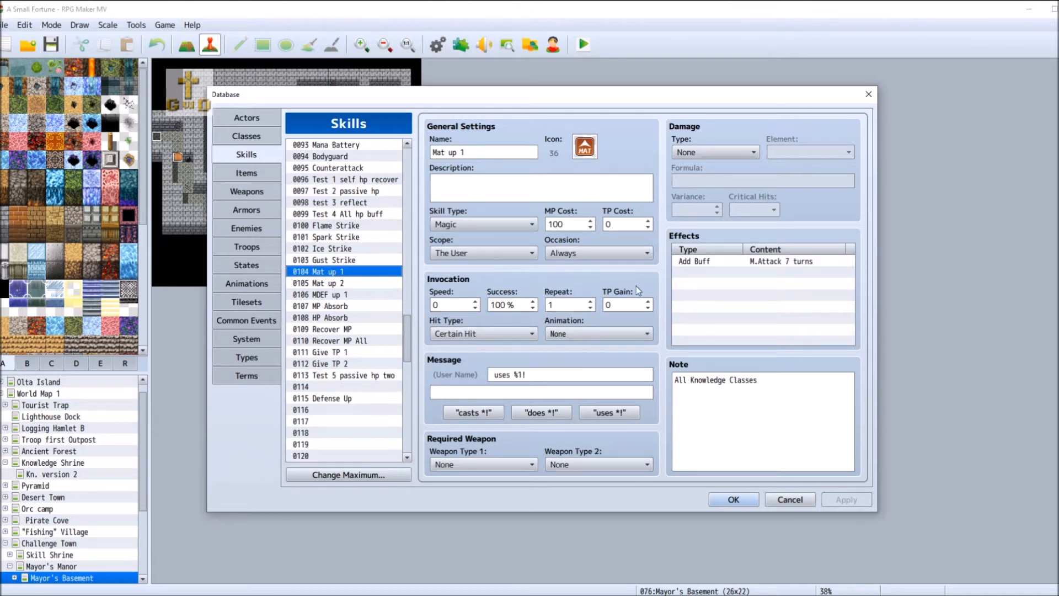
{"action": "left_click", "coordinate": [346, 284]}
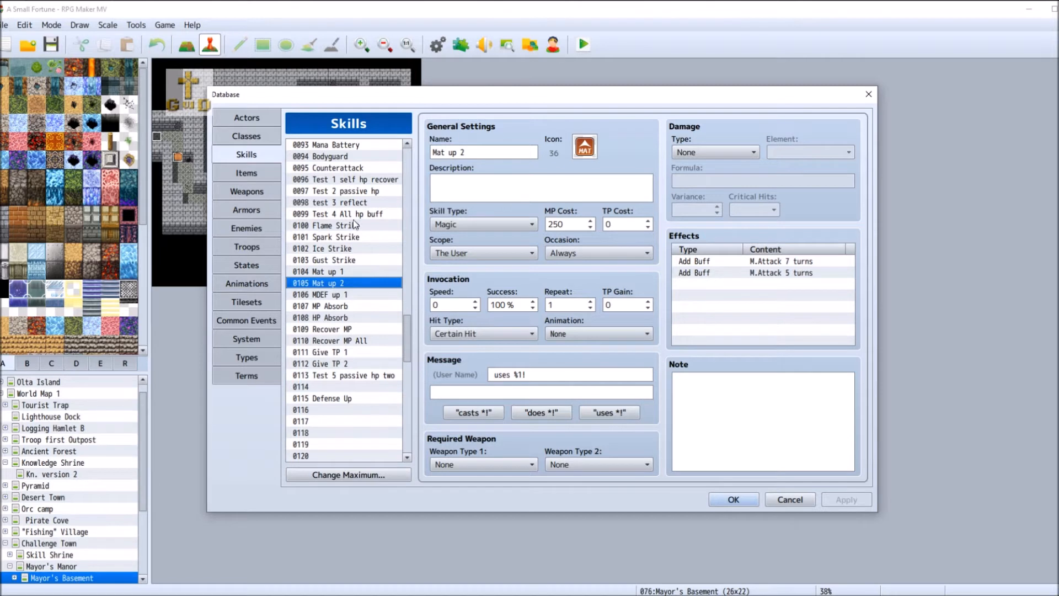
{"action": "left_click", "coordinate": [362, 203]}
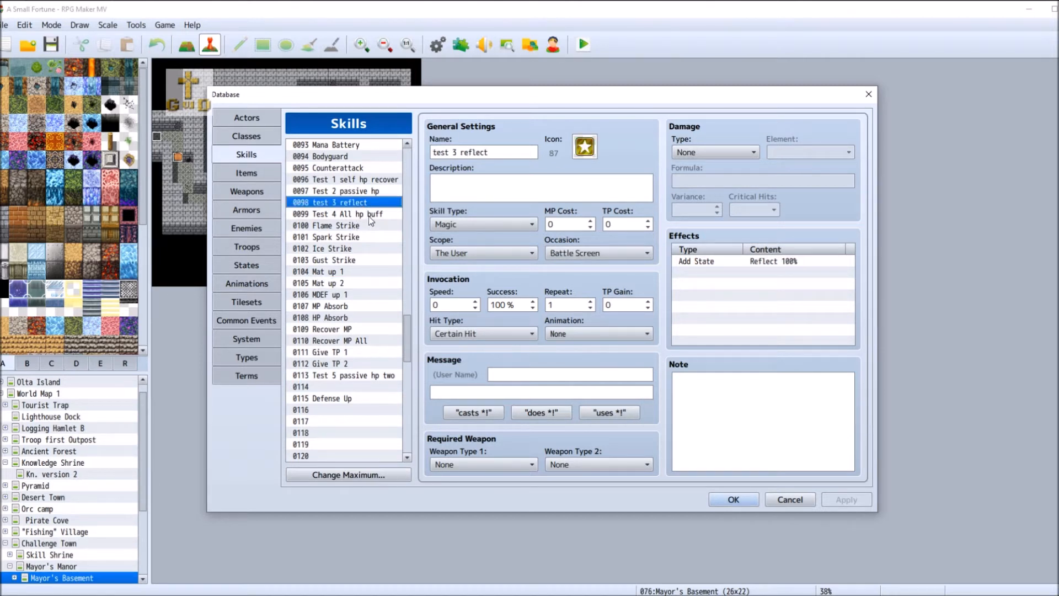
- Rename the Test 4 All hp buff skill as "Test 4 passive defense increase" and delete its Attack buff effect
{"action": "left_click", "coordinate": [368, 216]}
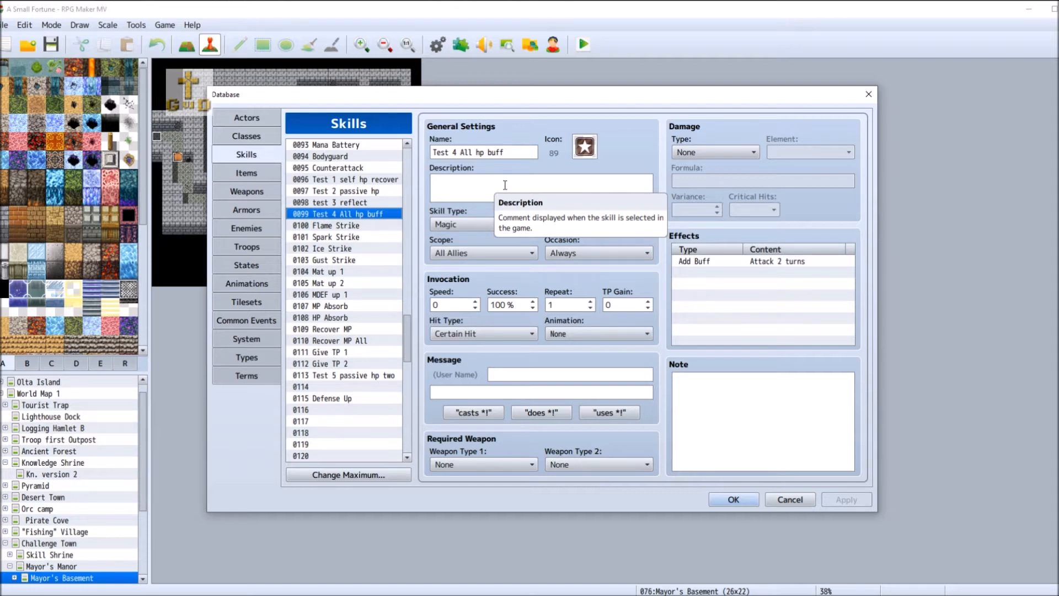
{"action": "left_click_drag", "start_coordinate": [505, 152], "coordinate": [462, 152]}
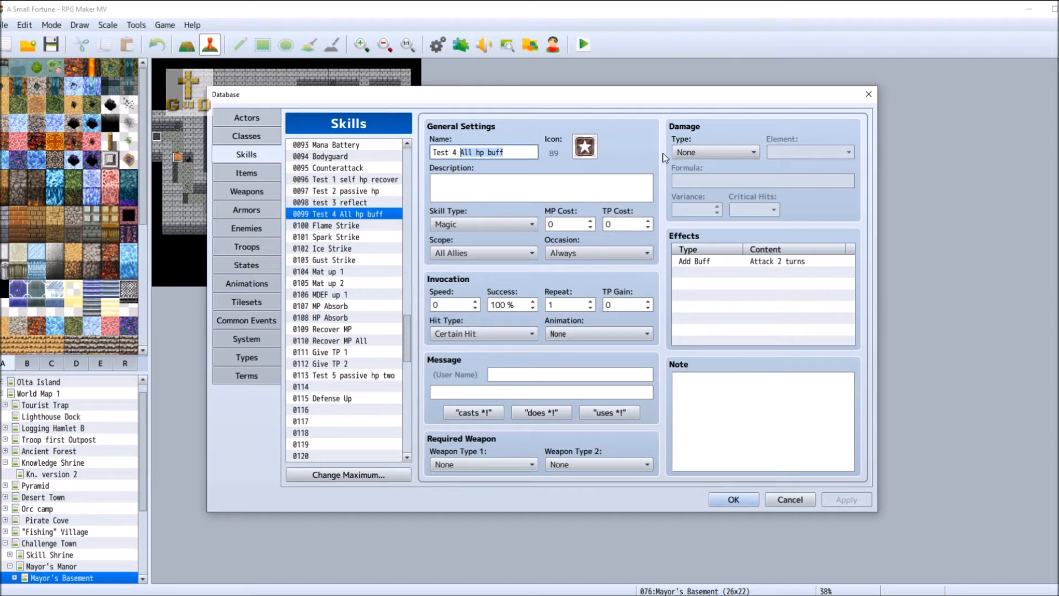
{"action": "type", "text": "passive"}
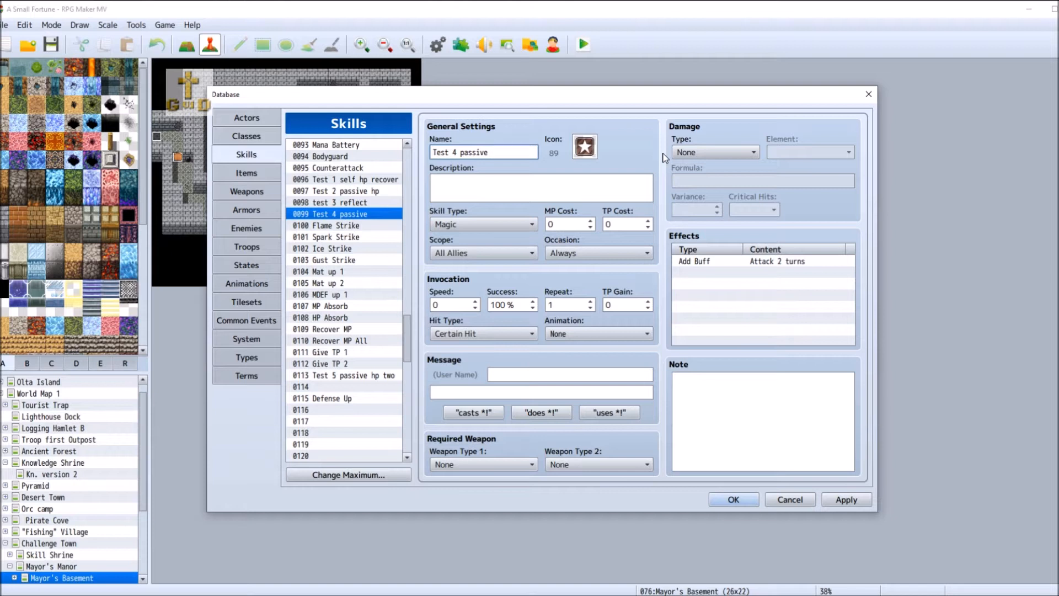
{"action": "type", "text": "Att"}
{"action": "key", "text": "BackSpace"}
{"action": "key", "text": "BackSpace"}
{"action": "key", "text": "BackSpace"}
{"action": "type", "text": "defense increase"}
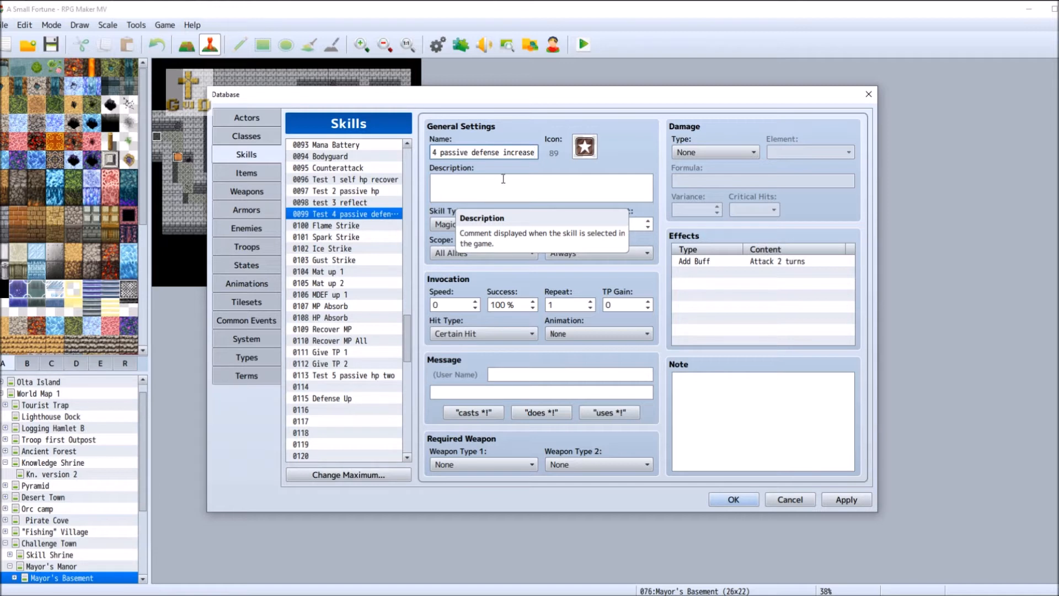
{"action": "right_click", "coordinate": [742, 259]}
{"action": "left_click", "coordinate": [802, 282]}
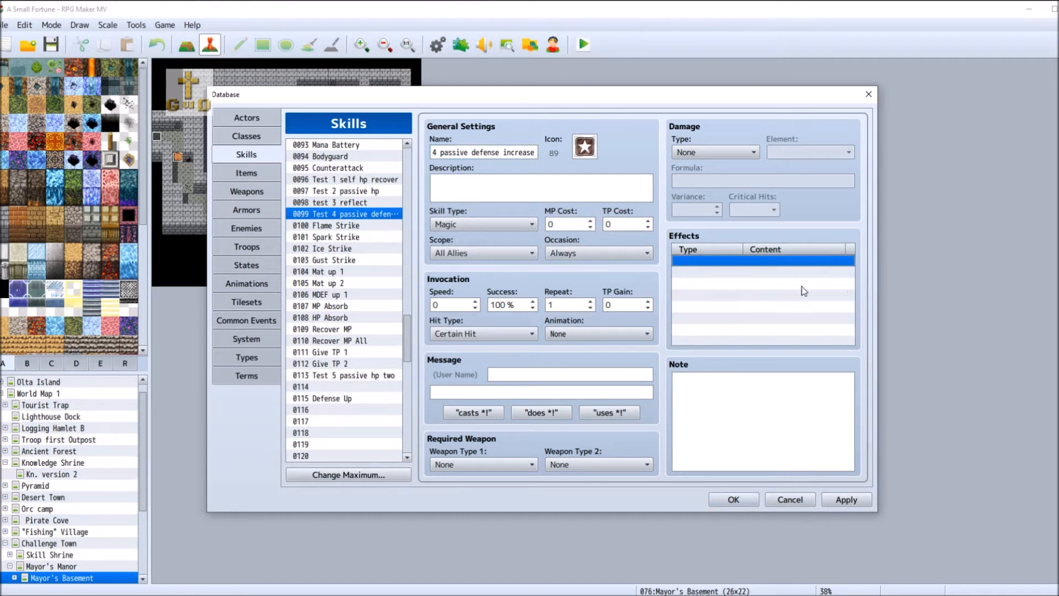
- Add a Grow effect of Defense + 5 to the Test 4 passive defense increase skill, apply it and close the database
{"action": "left_click", "coordinate": [369, 191]}
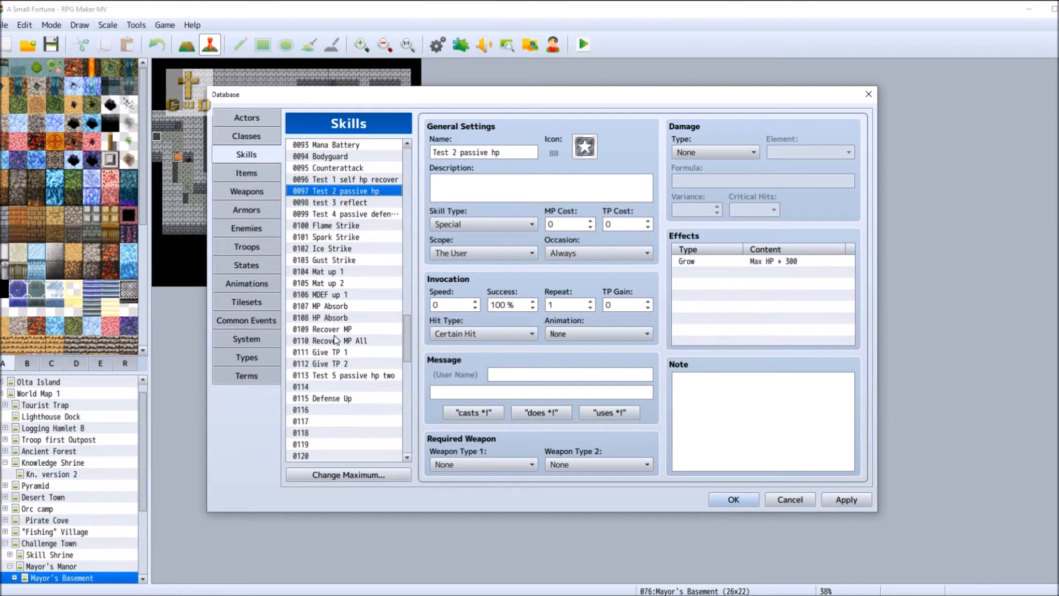
{"action": "left_click", "coordinate": [366, 213]}
{"action": "right_click", "coordinate": [703, 265]}
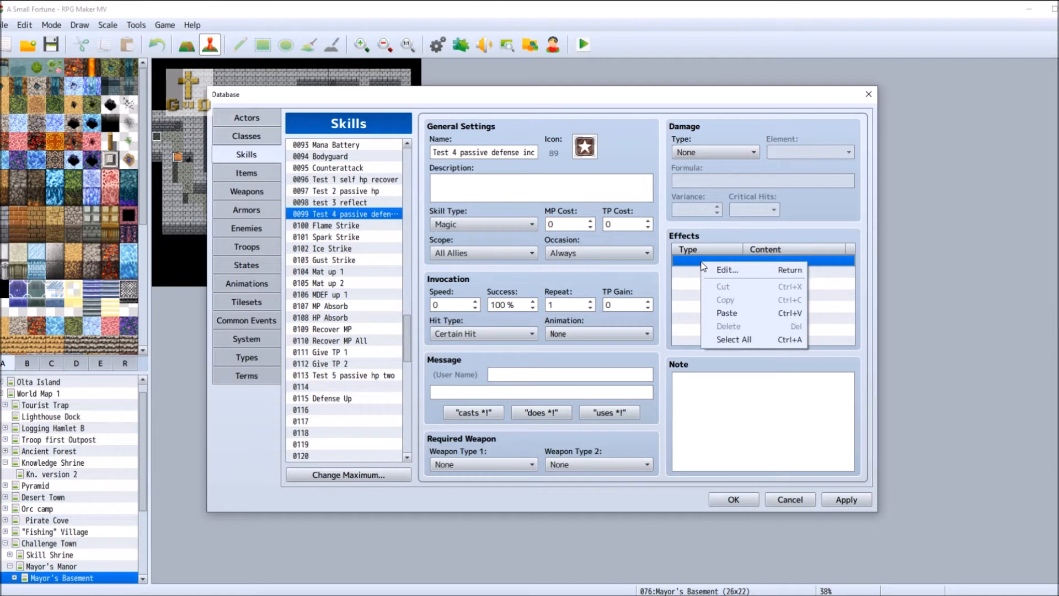
{"action": "left_click", "coordinate": [712, 270]}
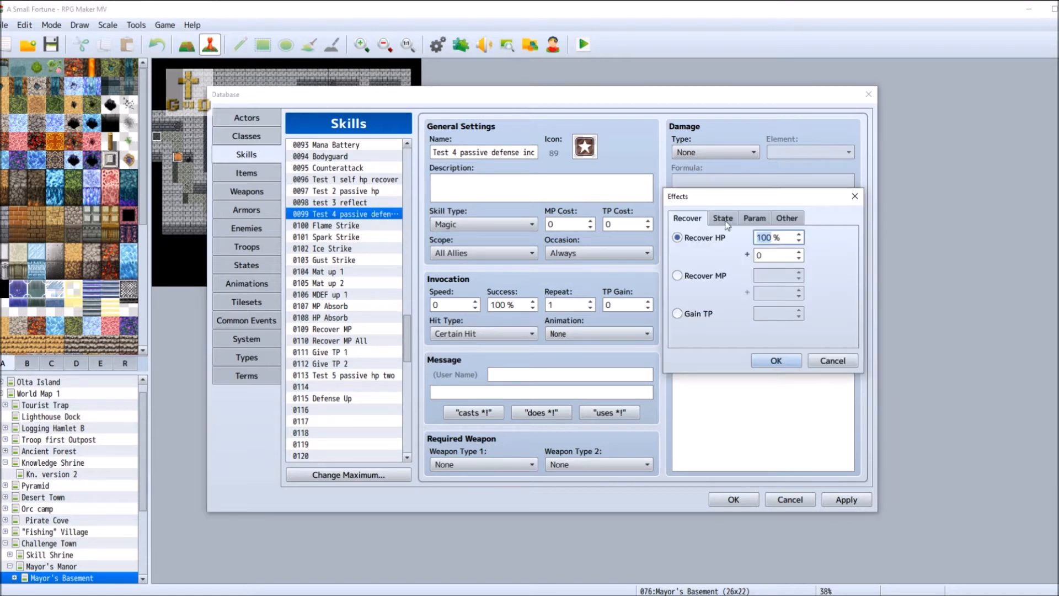
{"action": "left_click", "coordinate": [721, 220]}
{"action": "left_click", "coordinate": [748, 219]}
{"action": "left_click", "coordinate": [786, 219]}
{"action": "left_click", "coordinate": [691, 261]}
{"action": "left_click", "coordinate": [822, 260]}
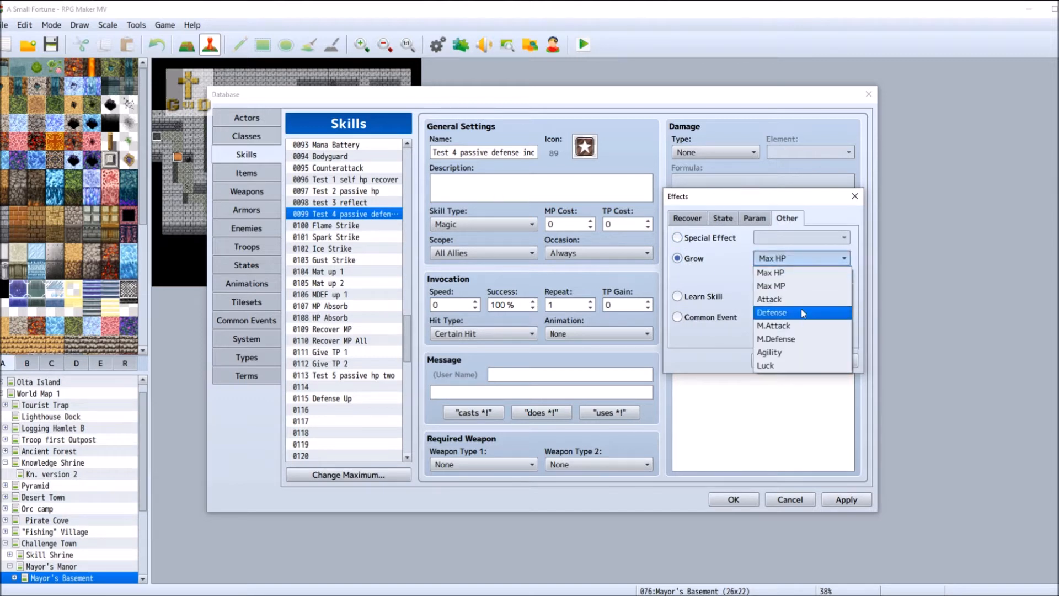
{"action": "left_click", "coordinate": [802, 309]}
{"action": "left_click", "coordinate": [799, 273]}
{"action": "left_click", "coordinate": [799, 273]}
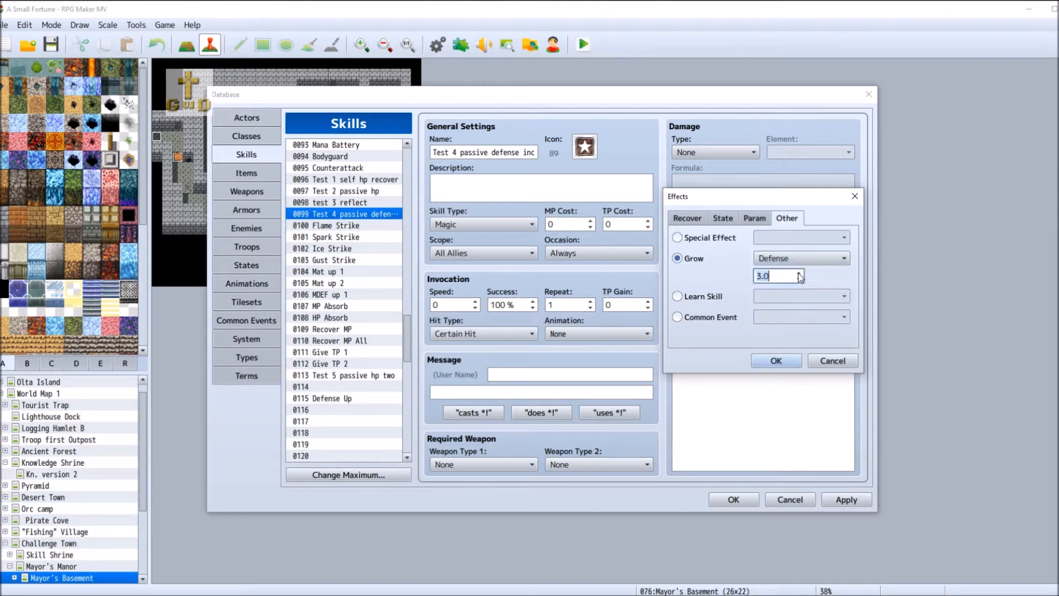
{"action": "left_click", "coordinate": [779, 361]}
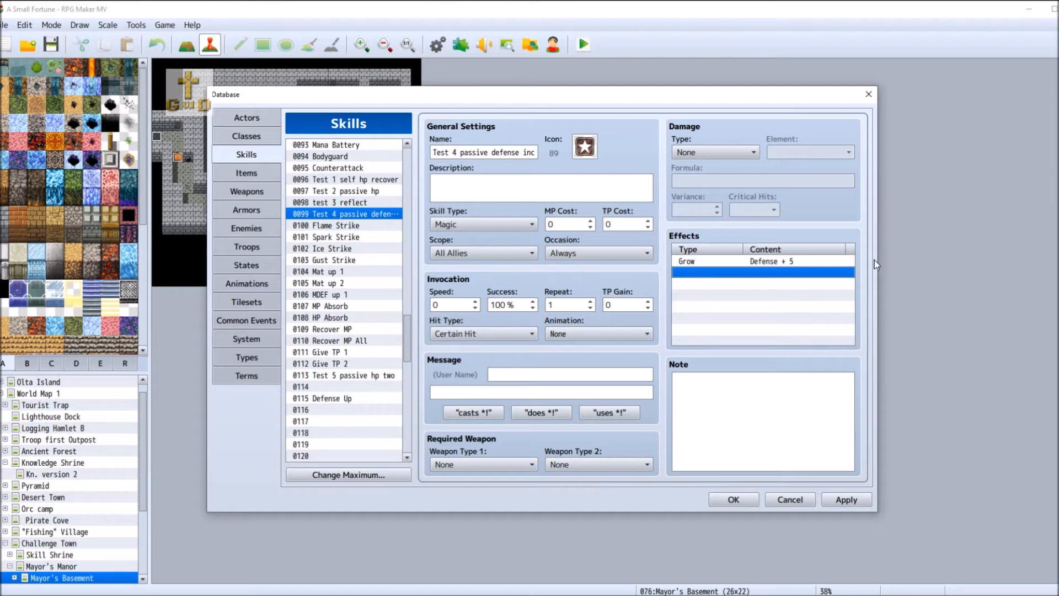
{"action": "left_click", "coordinate": [850, 502]}
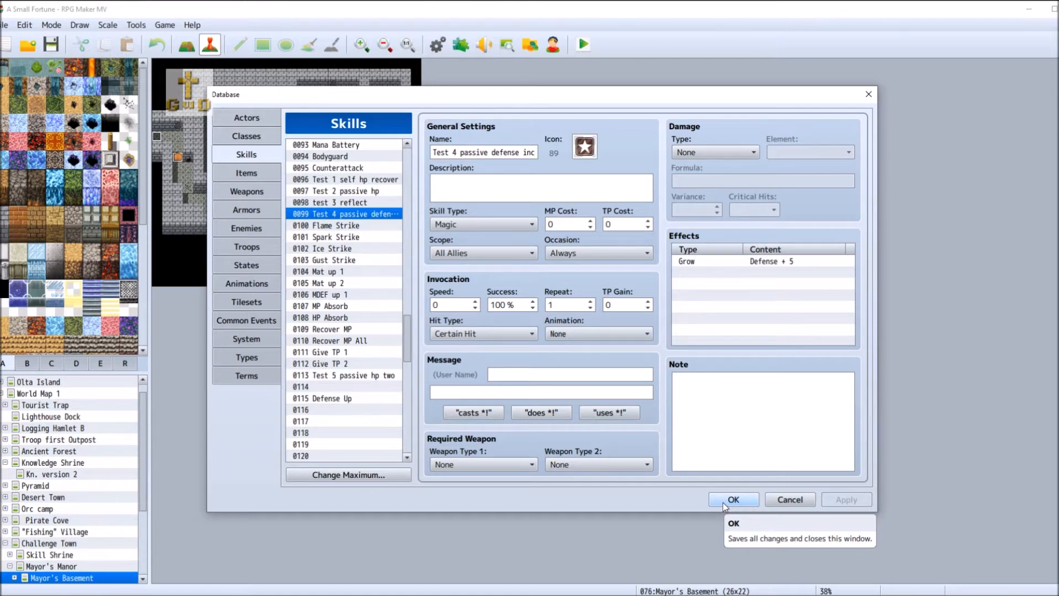
{"action": "left_click", "coordinate": [723, 503]}
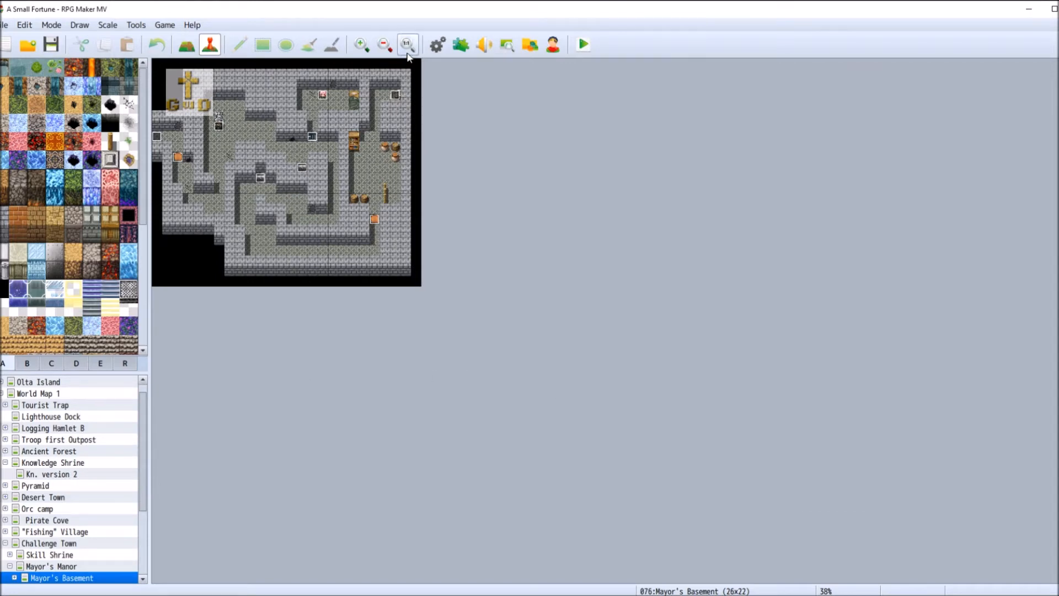
- Reopen the database and bring up the Armor Piercer skill in slot 0044
{"action": "left_click", "coordinate": [437, 44]}
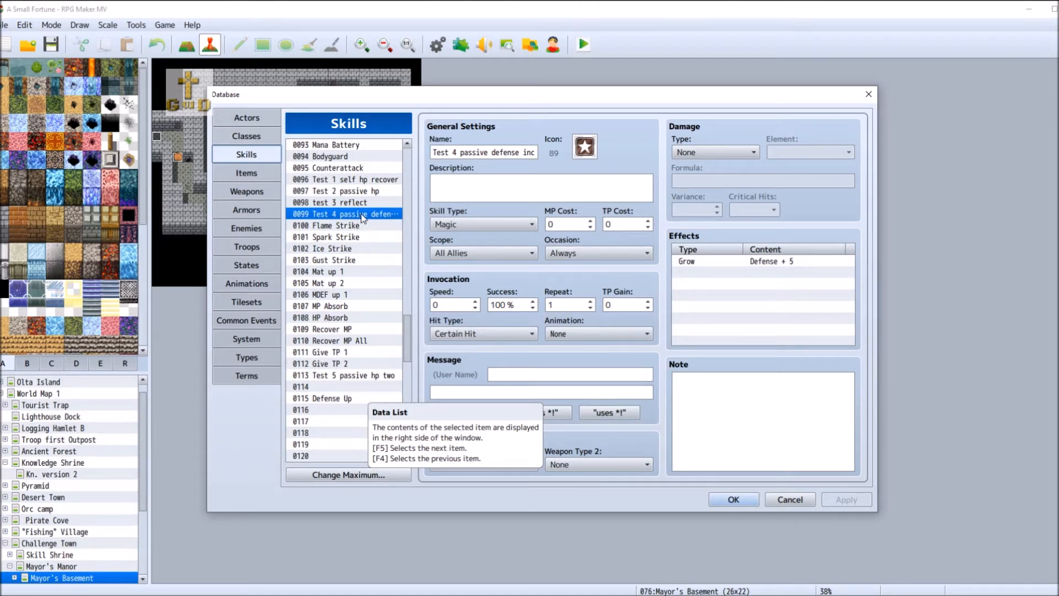
{"action": "left_click", "coordinate": [750, 387]}
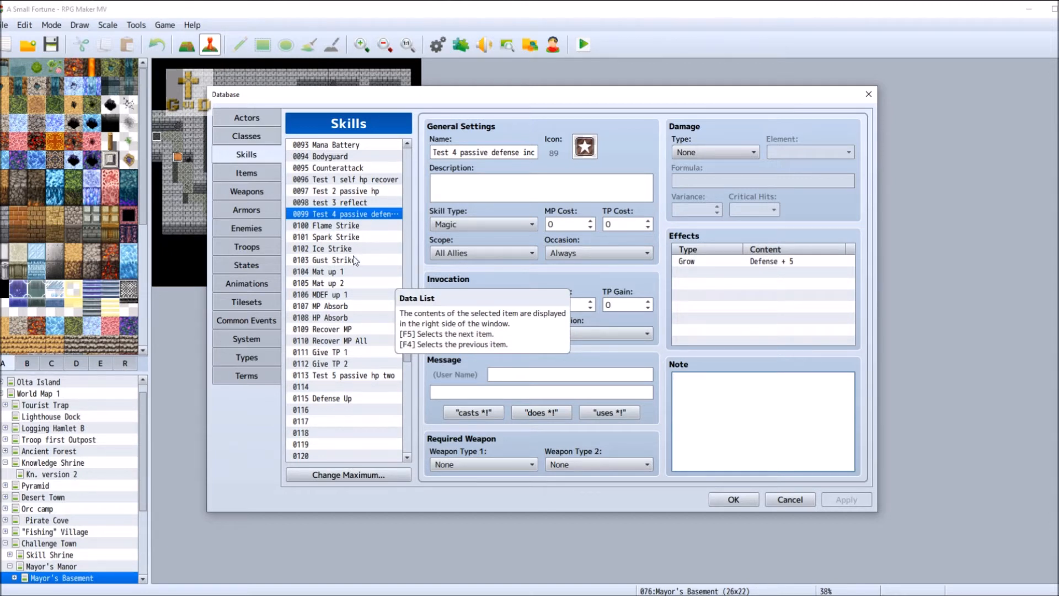
{"action": "scroll", "coordinate": [365, 397], "scroll_direction": "up", "scroll_amount": 6}
{"action": "scroll", "coordinate": [366, 396], "scroll_direction": "up", "scroll_amount": 4}
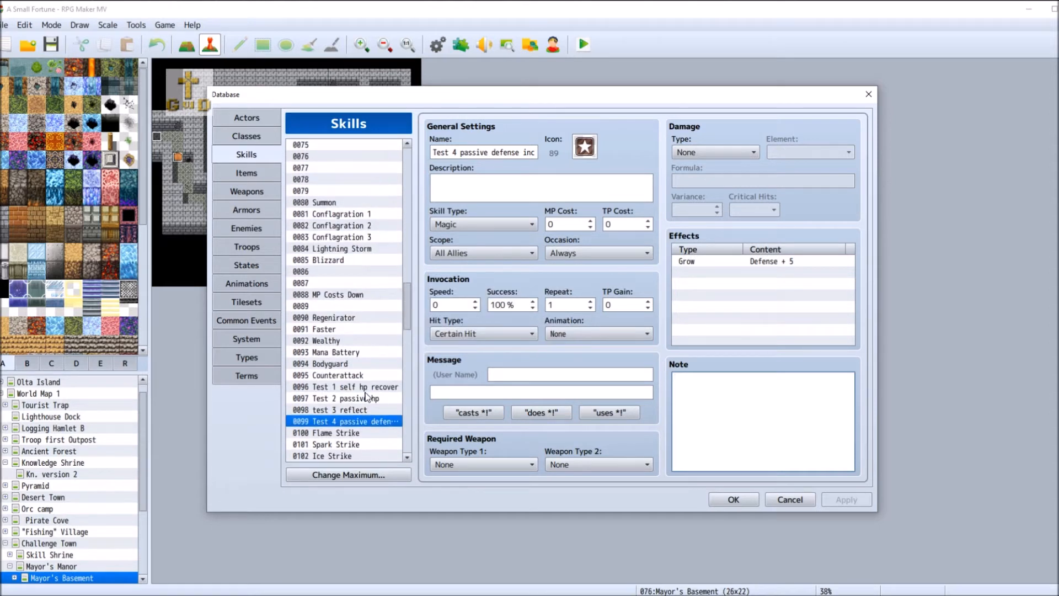
{"action": "left_click_drag", "start_coordinate": [409, 294], "coordinate": [410, 243]}
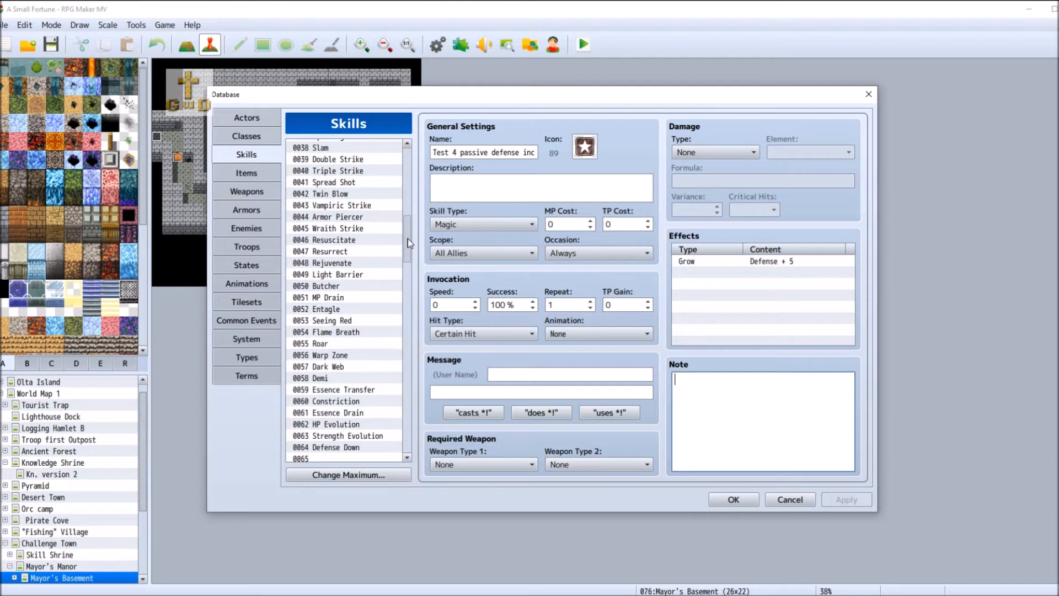
{"action": "left_click", "coordinate": [343, 219]}
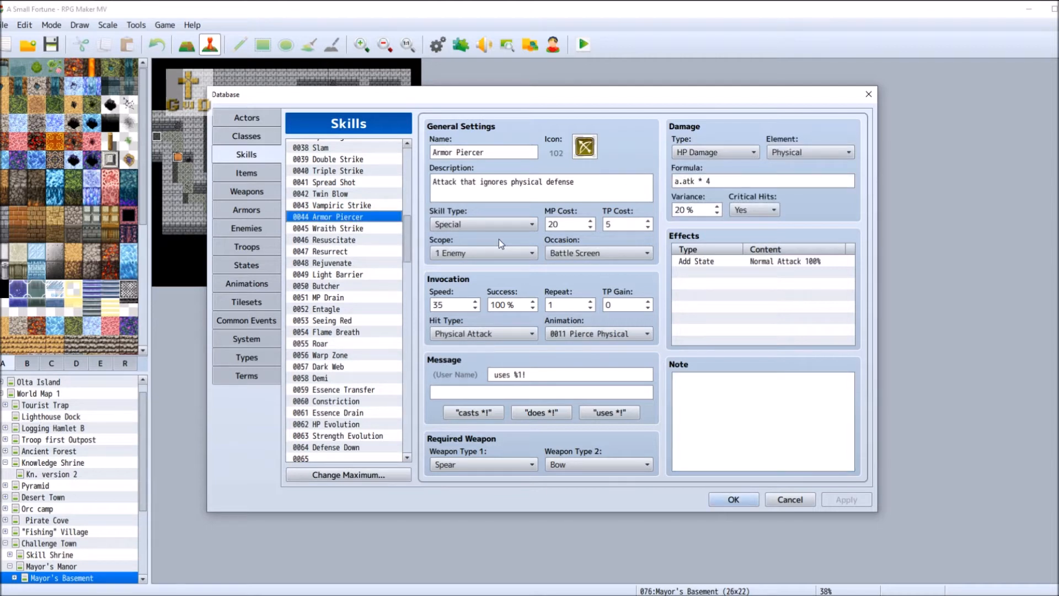
- Enter the note "Battle / Skill Classes: Warrior, Ranger, Duelist," for the Armor Piercer skill
{"action": "left_click", "coordinate": [730, 400]}
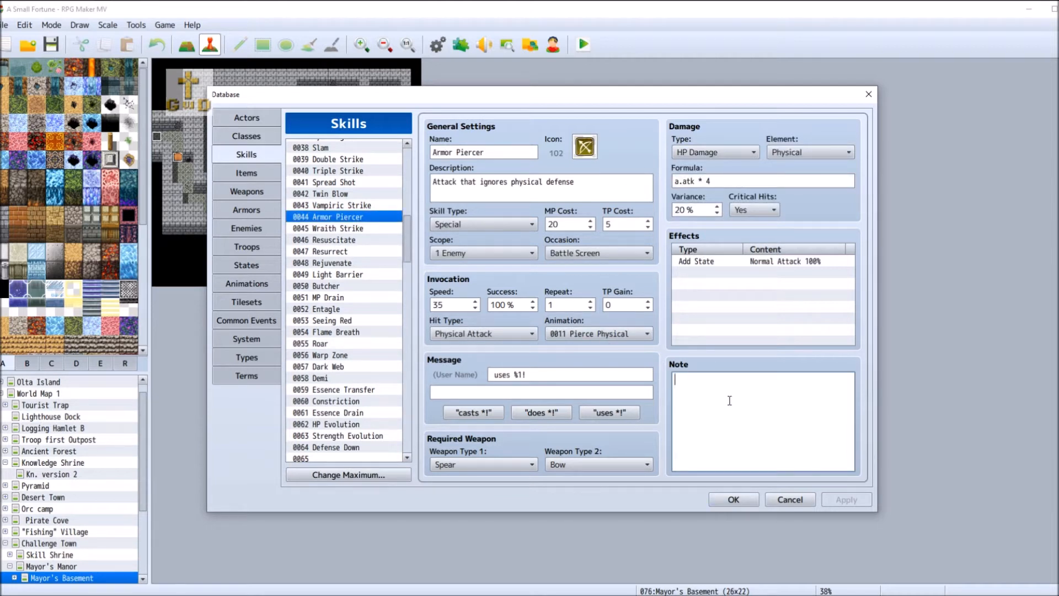
{"action": "type", "text": "Battle Classes"}
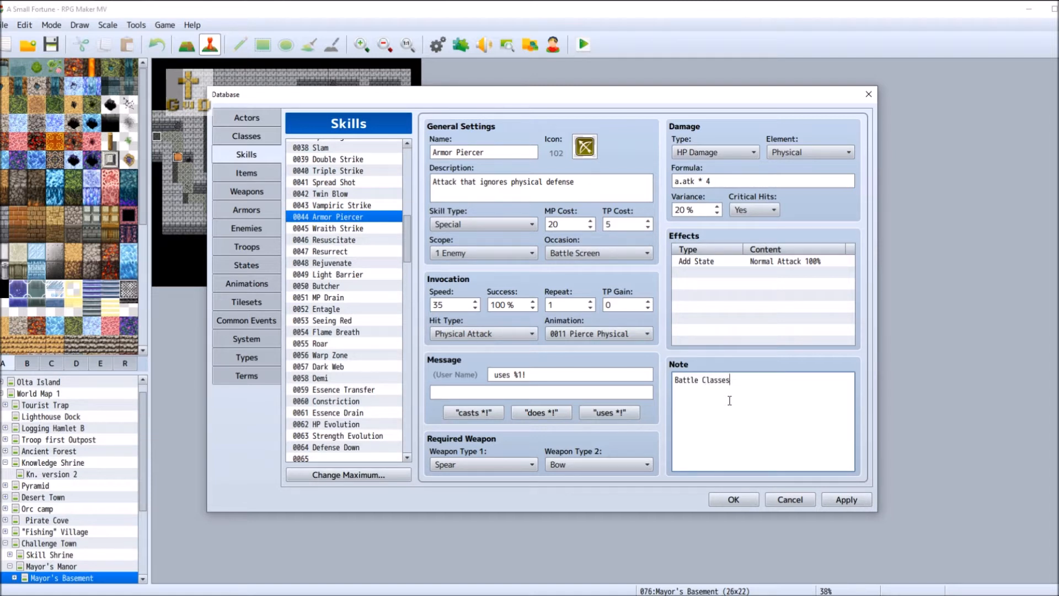
{"action": "key", "text": "BackSpace"}
{"action": "key", "text": "BackSpace"}
{"action": "key", "text": "BackSpace"}
{"action": "key", "text": "BackSpace"}
{"action": "key", "text": "BackSpace"}
{"action": "key", "text": "BackSpace"}
{"action": "key", "text": "BackSpace"}
{"action": "type", "text": "/ Skill Classes: Warrior,"}
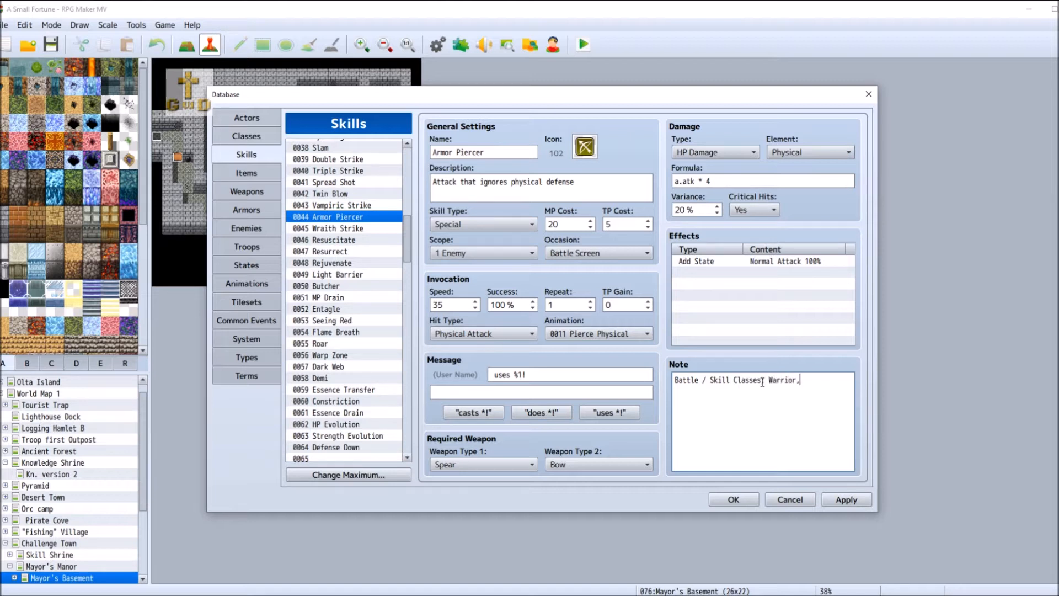
{"action": "type", "text": " Ranger, Duelist,"}
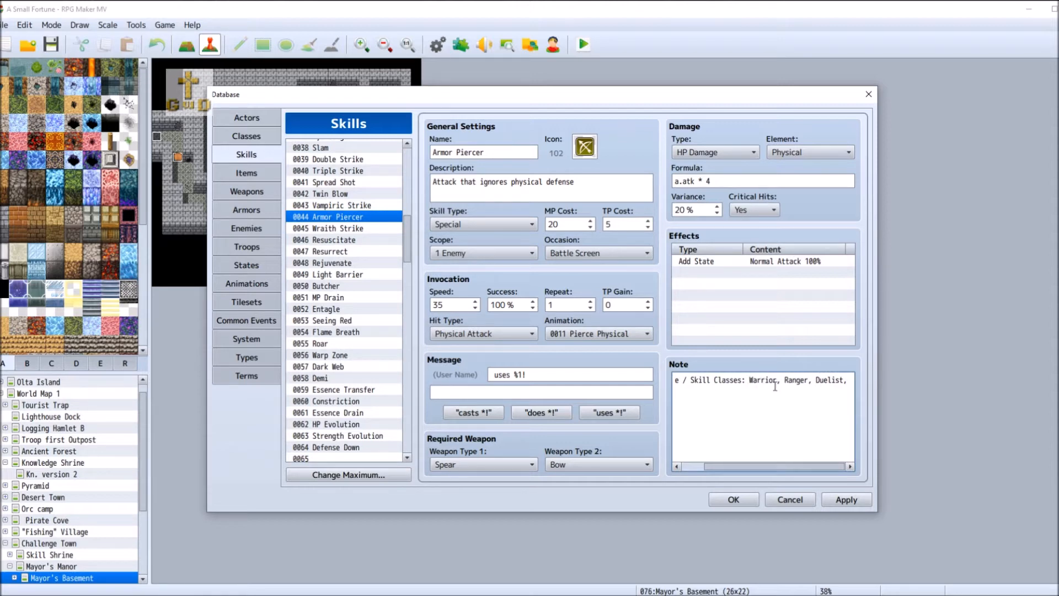
- Consult the class list and extend the Armor Piercer note with Valkyrie, Tactician, Arcane Knight and Paladin, putting the class names on separate lines below the heading
{"action": "left_click", "coordinate": [246, 136]}
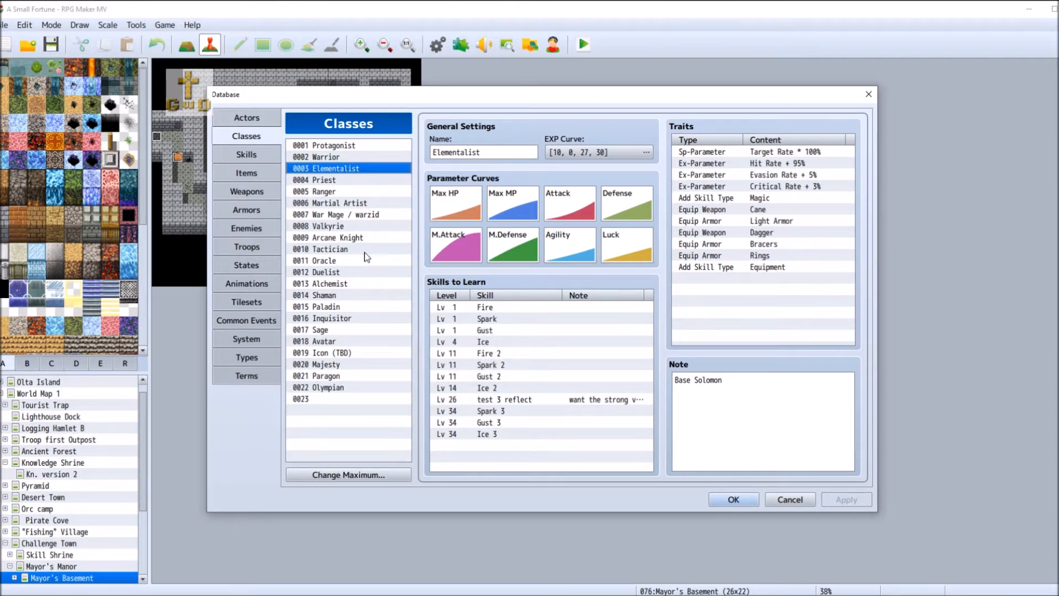
{"action": "left_click", "coordinate": [251, 143]}
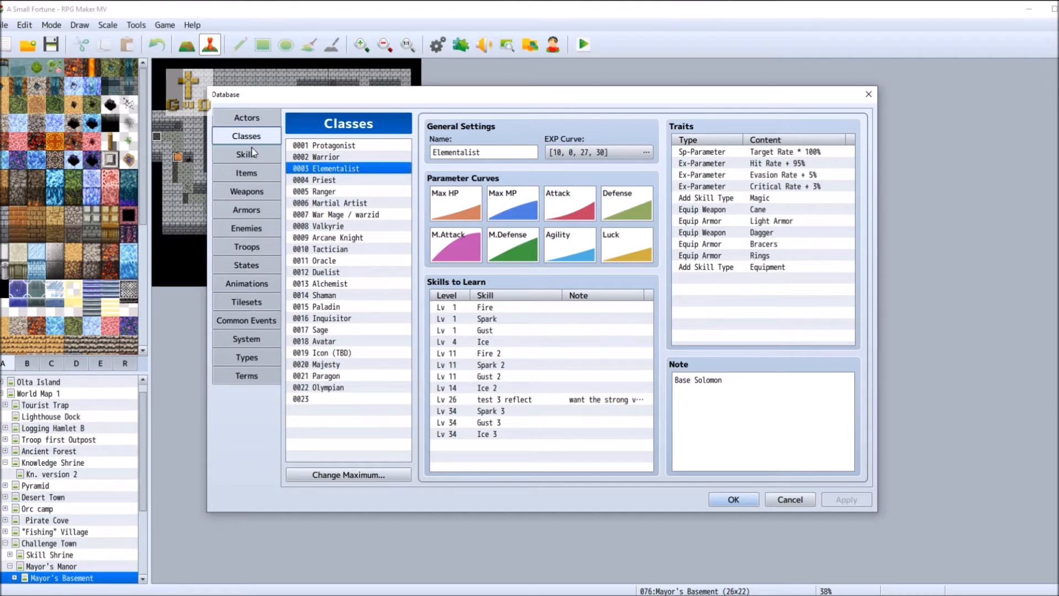
{"action": "left_click", "coordinate": [254, 153]}
{"action": "left_click", "coordinate": [785, 394]}
{"action": "left_click", "coordinate": [786, 394]}
{"action": "type", "text": "Valyrie"}
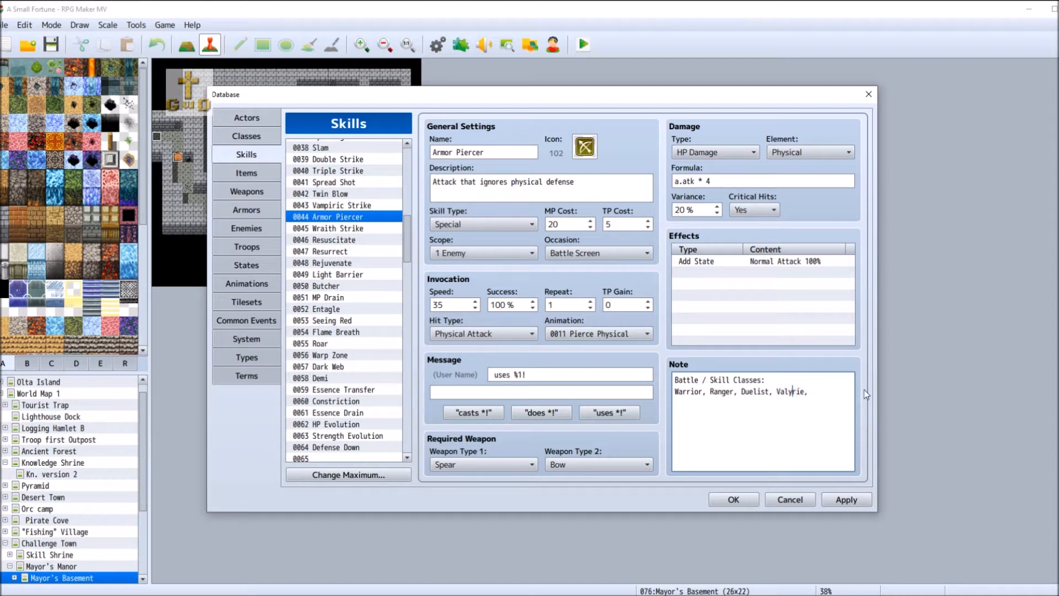
{"action": "type", "text": "k"}
{"action": "left_click", "coordinate": [830, 390]}
{"action": "type", "text": "T"}
{"action": "key", "text": "Return"}
{"action": "type", "text": "Tactician, Arcane Knight, Paladin"}
- Look through the skill list, including empty slot 0065 and the Swipe (needs work) skill, for skills needing class notes
{"action": "scroll", "coordinate": [362, 177], "scroll_direction": "down", "scroll_amount": 2}
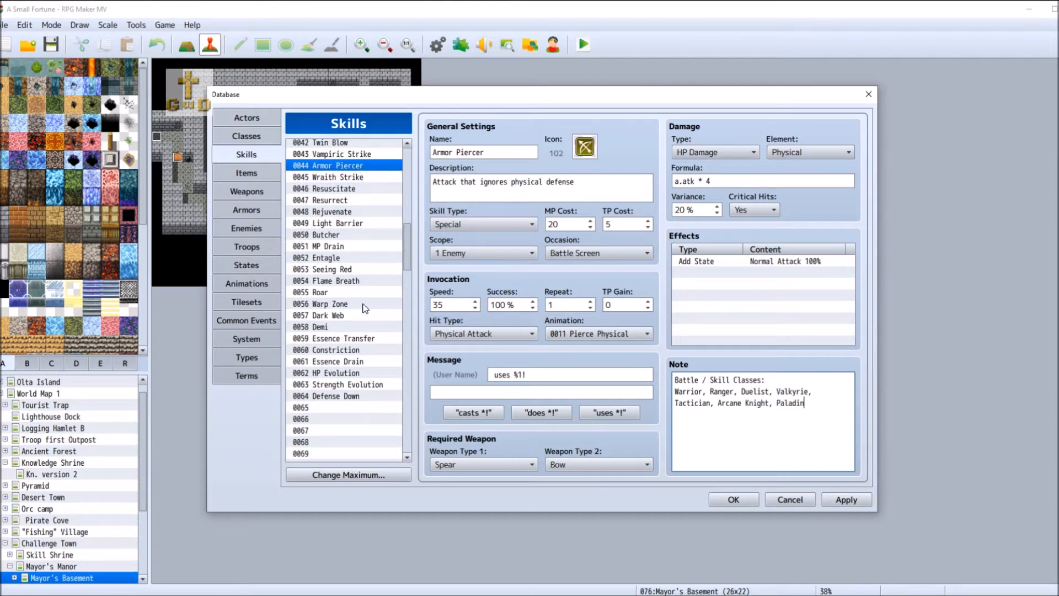
{"action": "left_click", "coordinate": [331, 408]}
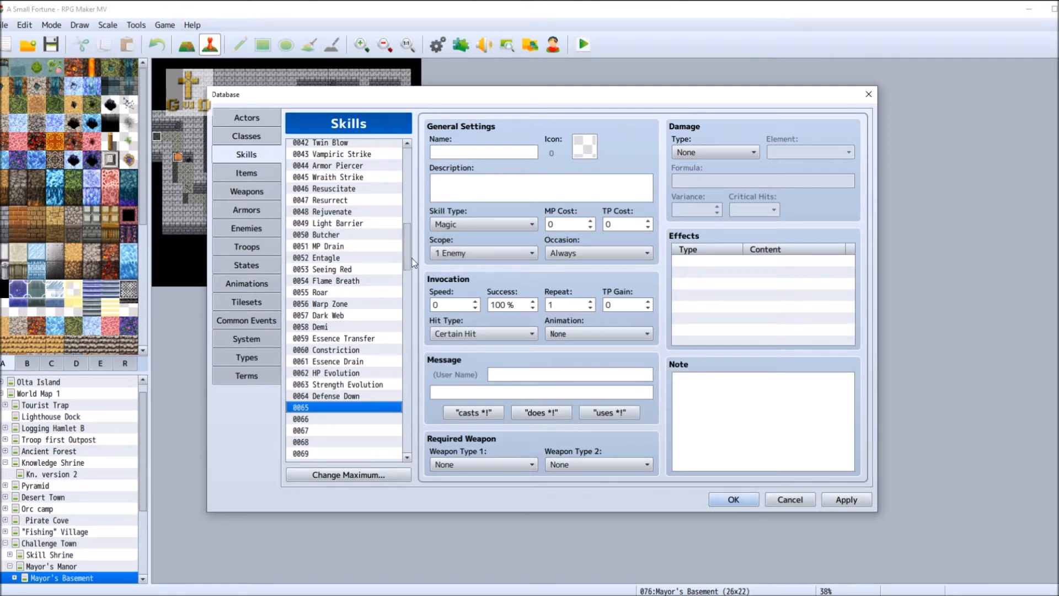
{"action": "scroll", "coordinate": [411, 264], "scroll_direction": "up", "scroll_amount": 2}
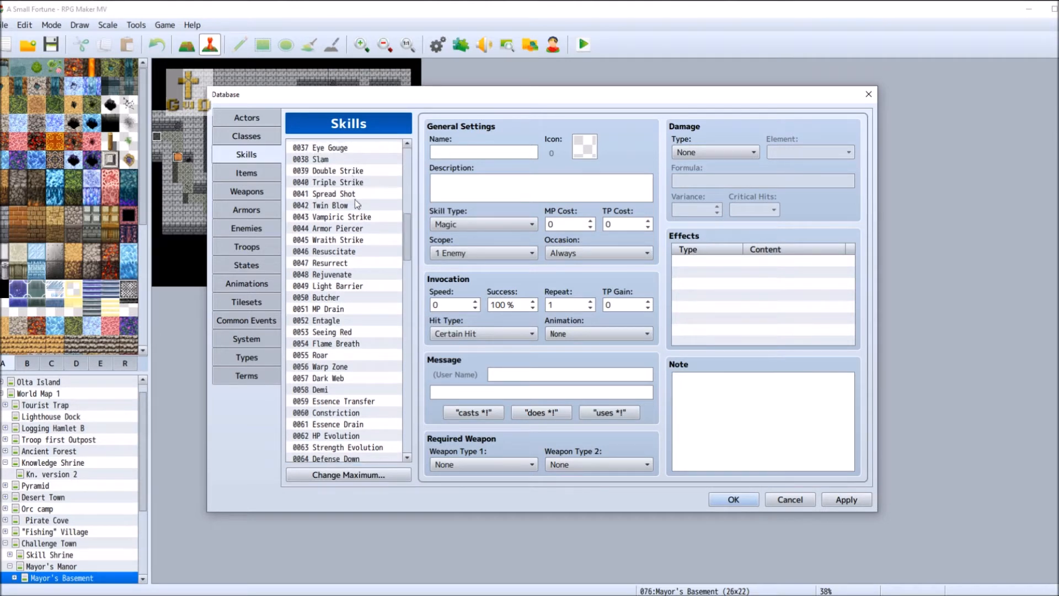
{"action": "scroll", "coordinate": [358, 359], "scroll_direction": "up", "scroll_amount": 2}
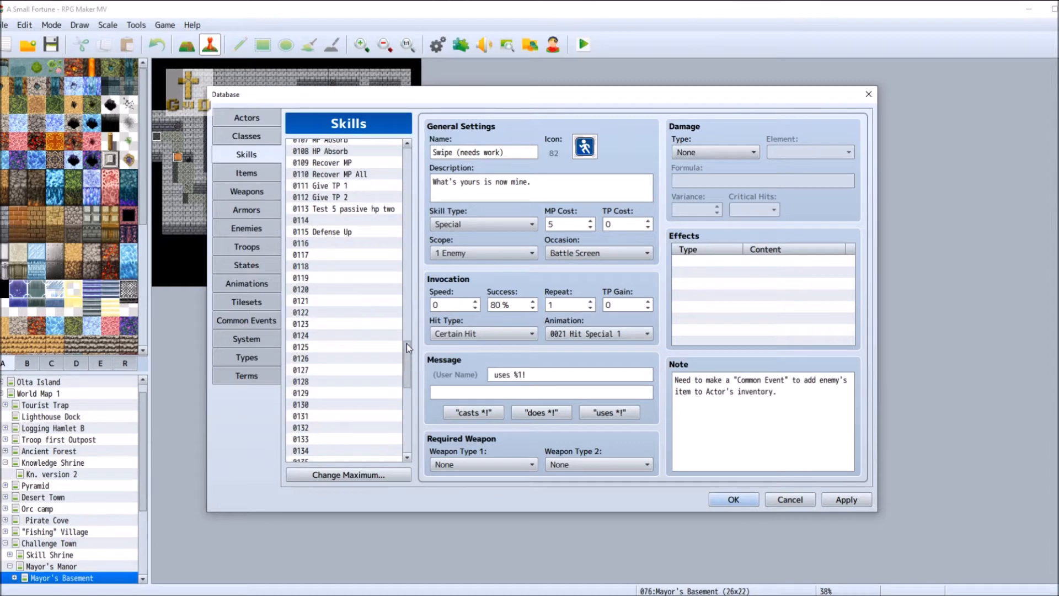
{"action": "left_click", "coordinate": [408, 418]}
{"action": "scroll", "coordinate": [408, 417], "scroll_direction": "down", "scroll_amount": 3}
{"action": "left_click_drag", "start_coordinate": [409, 438], "coordinate": [399, 172]}
{"action": "scroll", "coordinate": [382, 316], "scroll_direction": "down", "scroll_amount": 2}
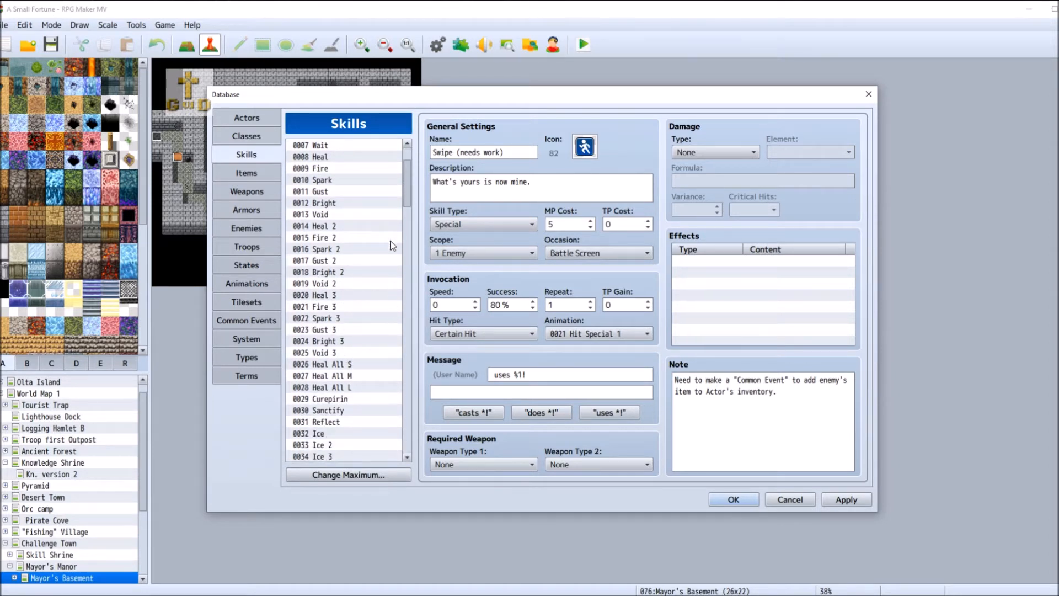
{"action": "left_click_drag", "start_coordinate": [411, 170], "coordinate": [407, 218]}
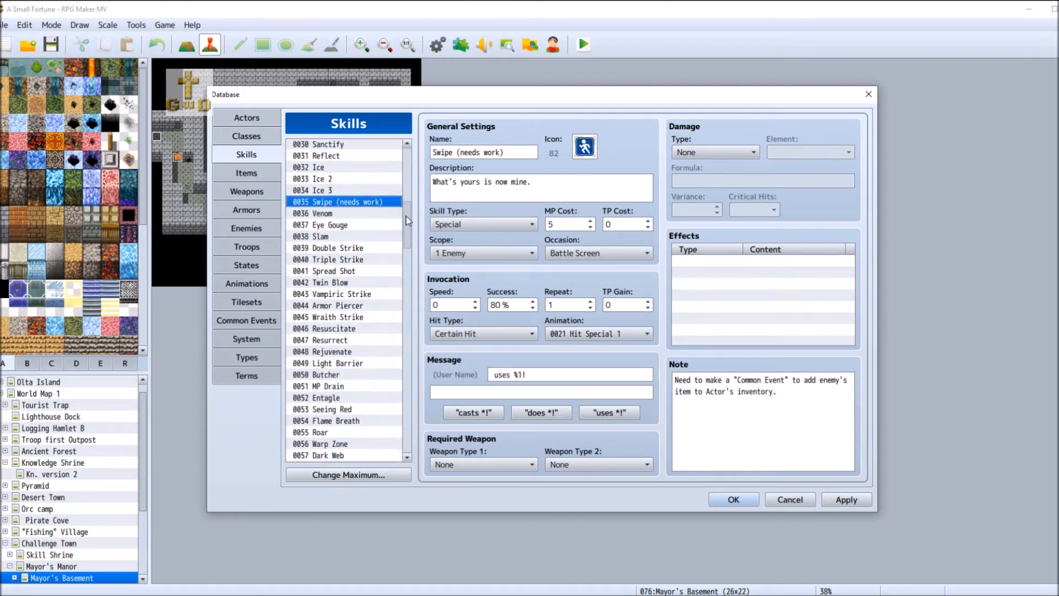
- Check the Spread Shot skill's second required weapon type, add the note "Skill Class: Ranger, Duelist, Tactician" and apply it
{"action": "left_click", "coordinate": [341, 271]}
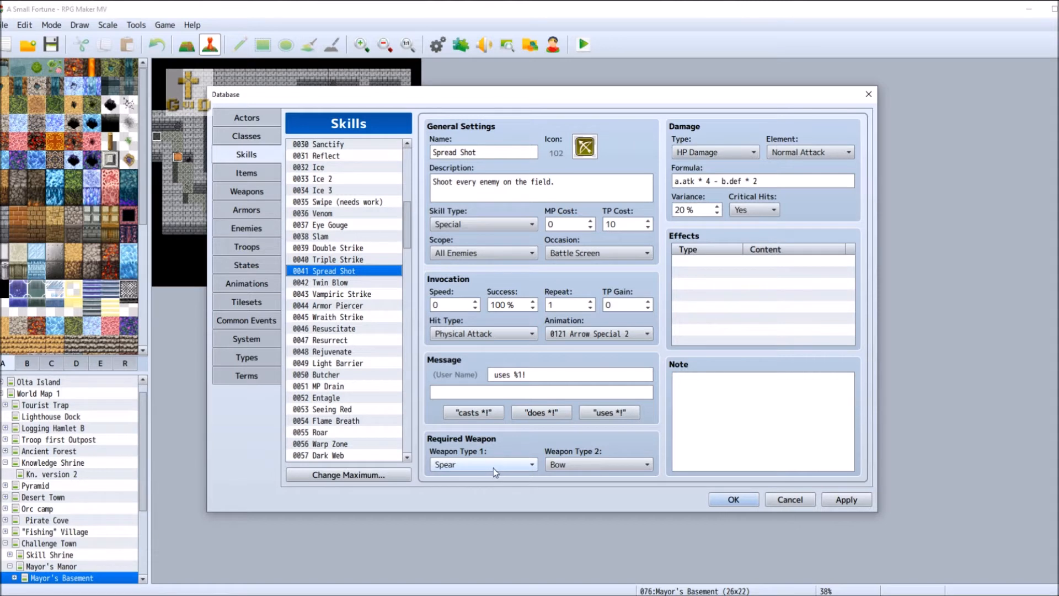
{"action": "left_click", "coordinate": [604, 463]}
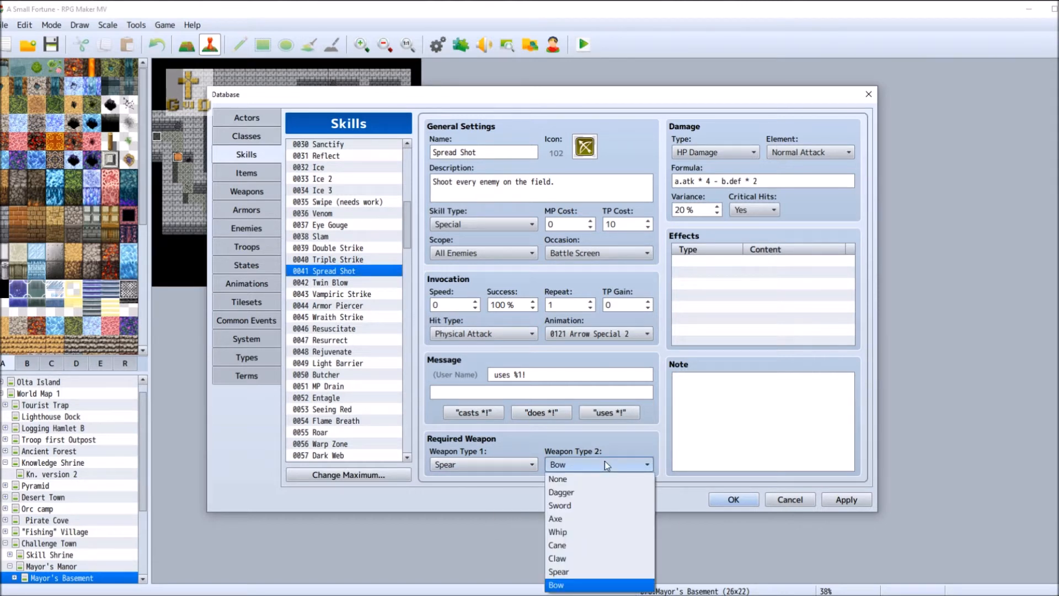
{"action": "left_click", "coordinate": [605, 461]}
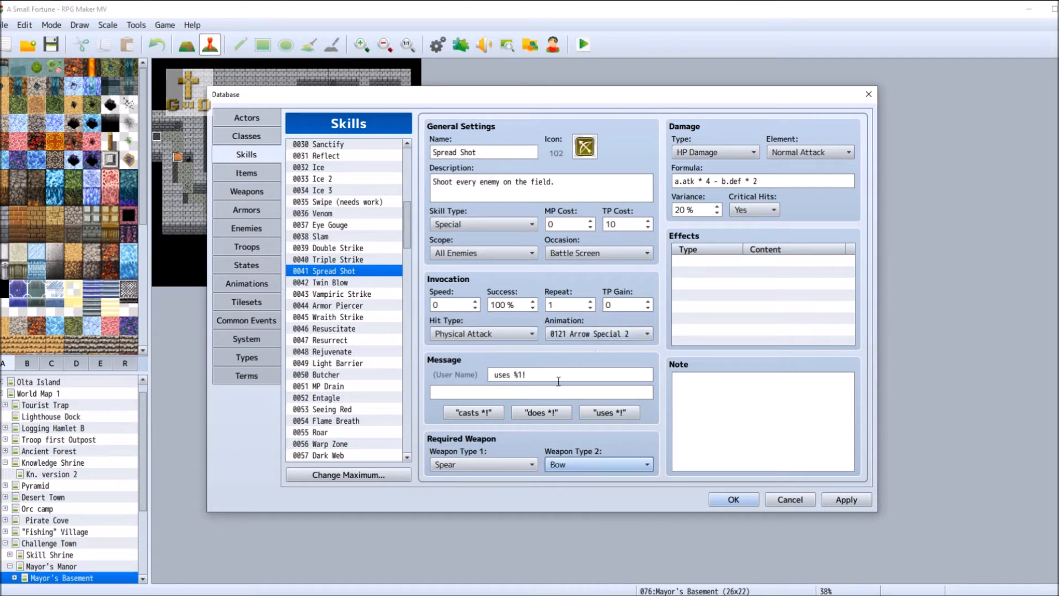
{"action": "left_click", "coordinate": [752, 389]}
{"action": "type", "text": "Ski"}
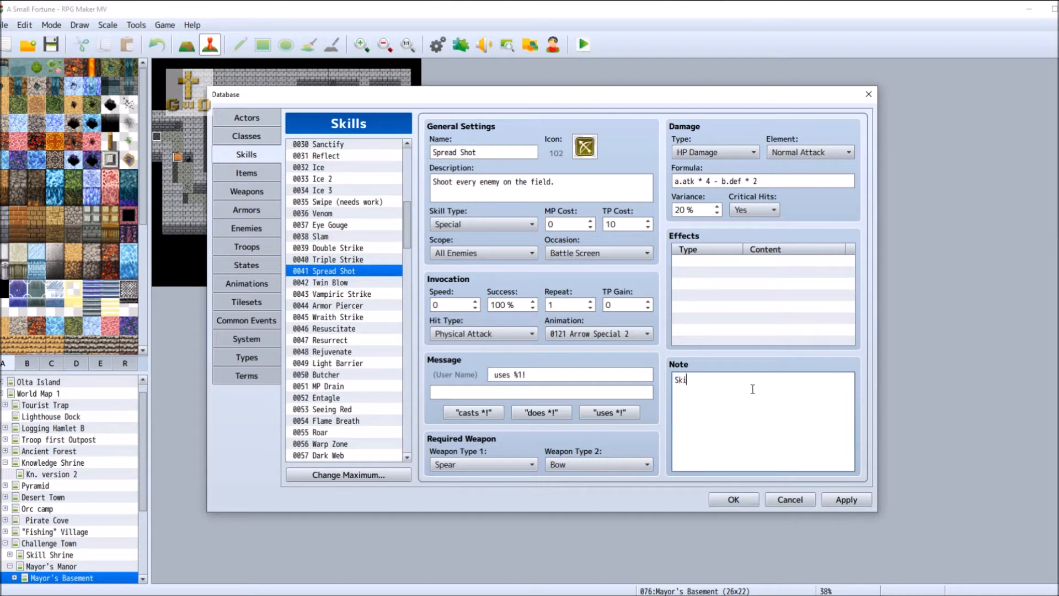
{"action": "type", "text": "ll Class: Ranger, Duelist, Tactician"}
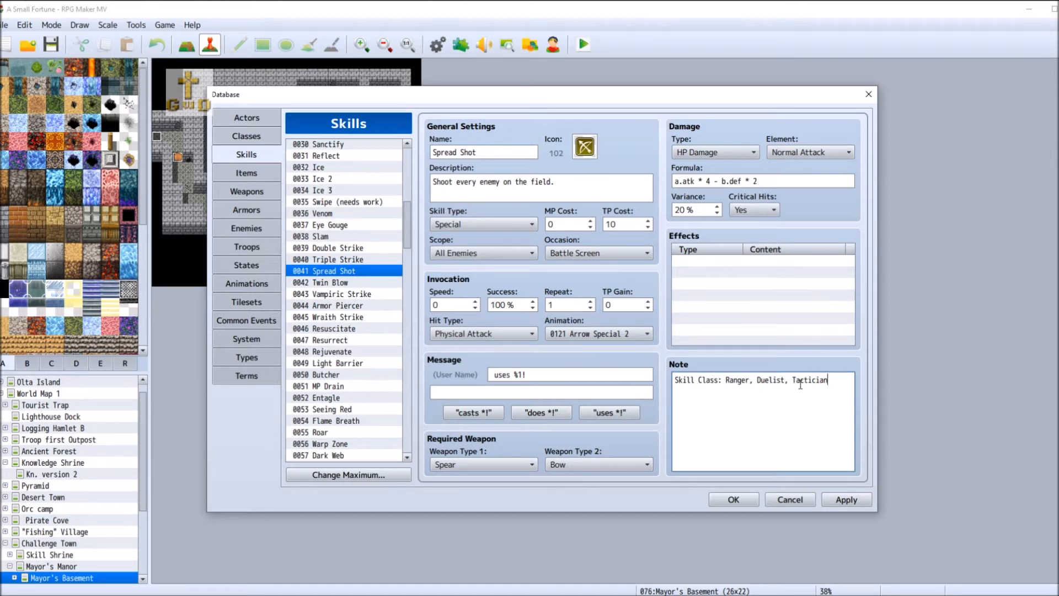
{"action": "left_click", "coordinate": [845, 499]}
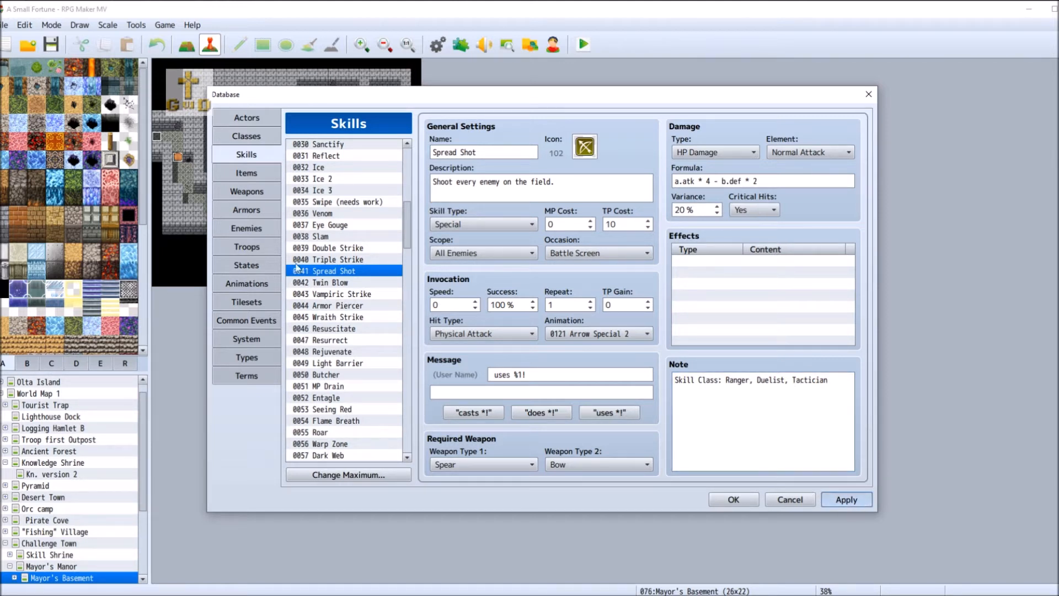
- Consult the class list, extend the Spread Shot note with Valkyrie and Alchemist on a second line, and apply it
{"action": "left_click", "coordinate": [270, 138]}
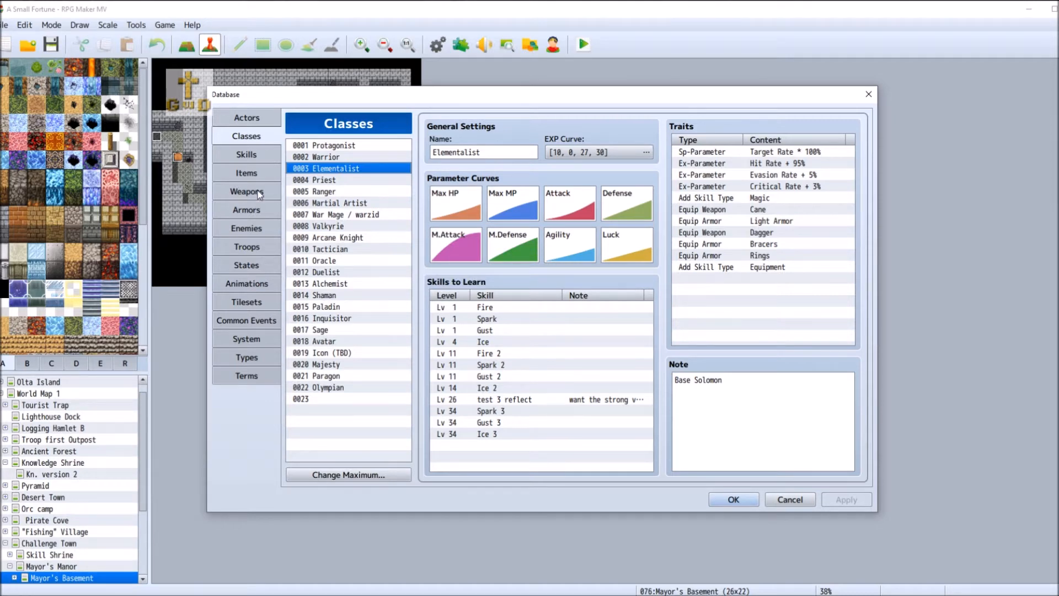
{"action": "left_click", "coordinate": [250, 158]}
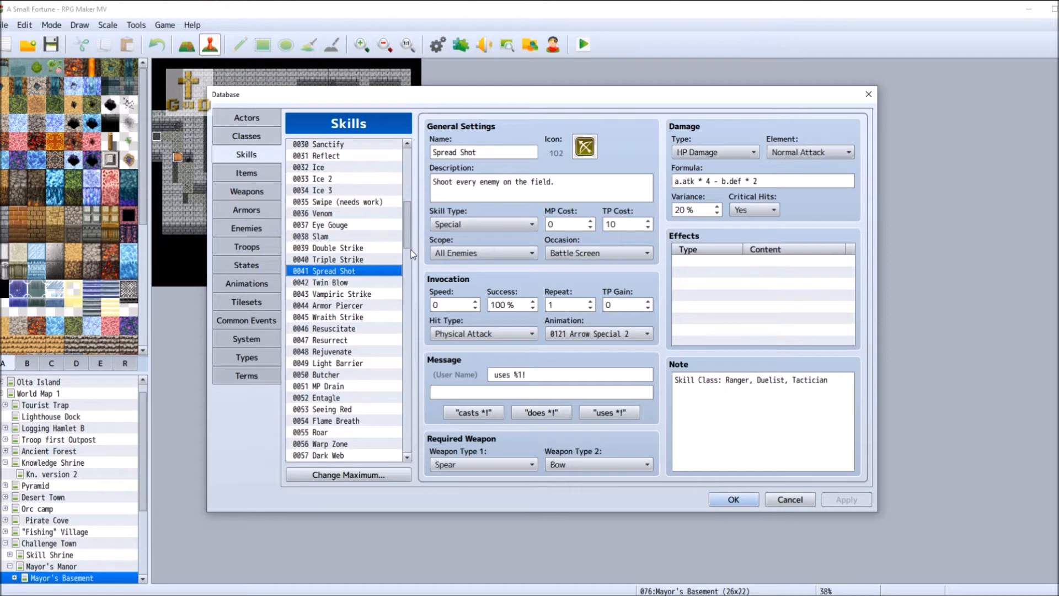
{"action": "triple_click", "coordinate": [835, 383]}
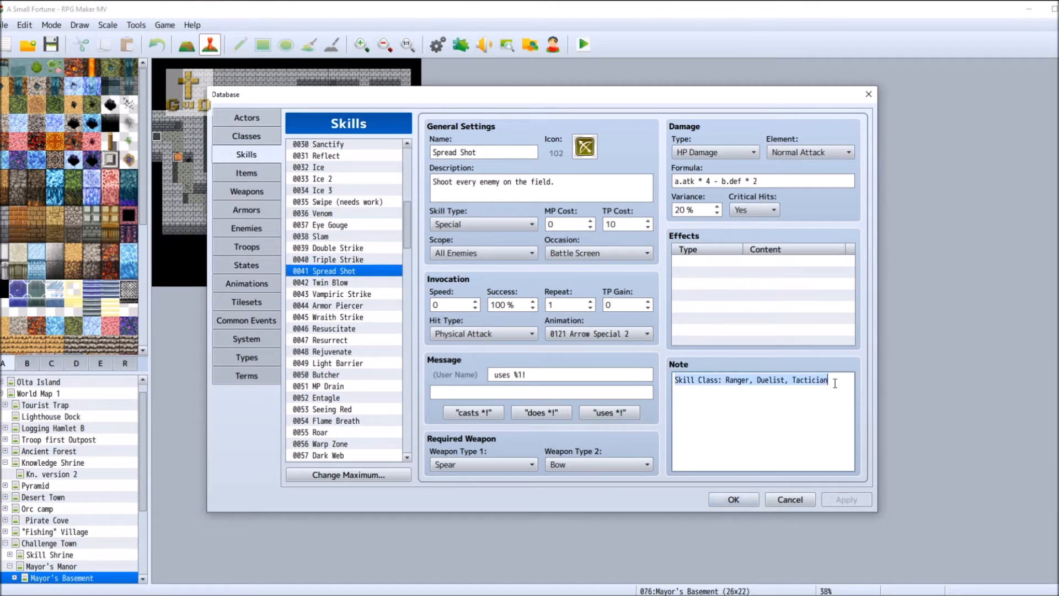
{"action": "left_click", "coordinate": [835, 384]}
{"action": "type", "text": "."}
{"action": "key", "text": "BackSpace"}
{"action": "type", "text": ","}
{"action": "key", "text": "Return"}
{"action": "type", "text": "Valk"}
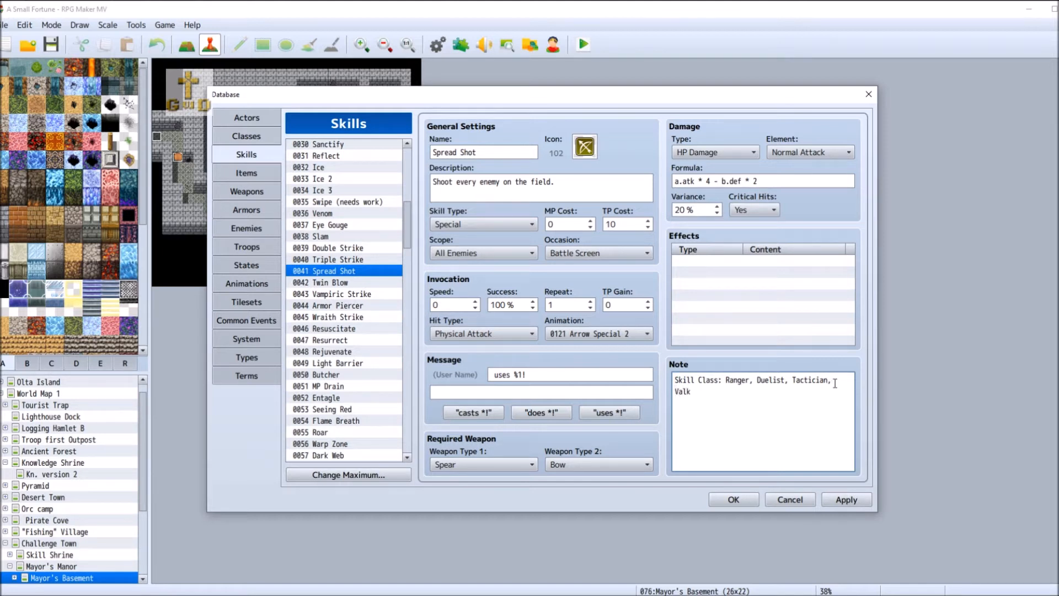
{"action": "type", "text": "yrie, Alchemist."}
{"action": "left_click", "coordinate": [868, 496]}
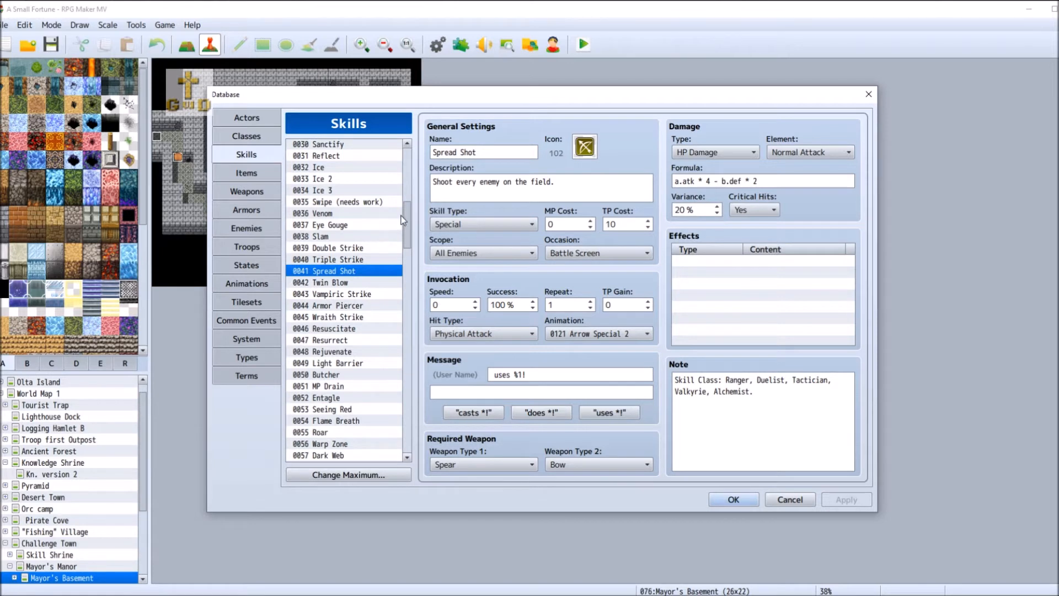
- Start a new skill in empty slot 0065 with the brown hand icon (78) and the name Cleave
{"action": "left_click_drag", "start_coordinate": [403, 220], "coordinate": [406, 249]}
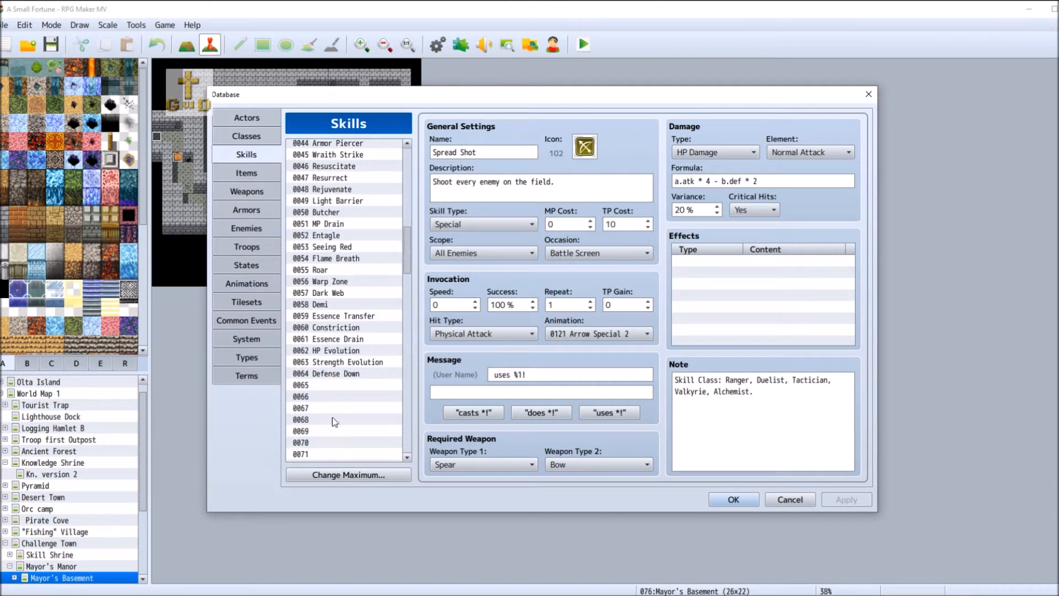
{"action": "left_click", "coordinate": [317, 386]}
{"action": "double_click", "coordinate": [585, 147]}
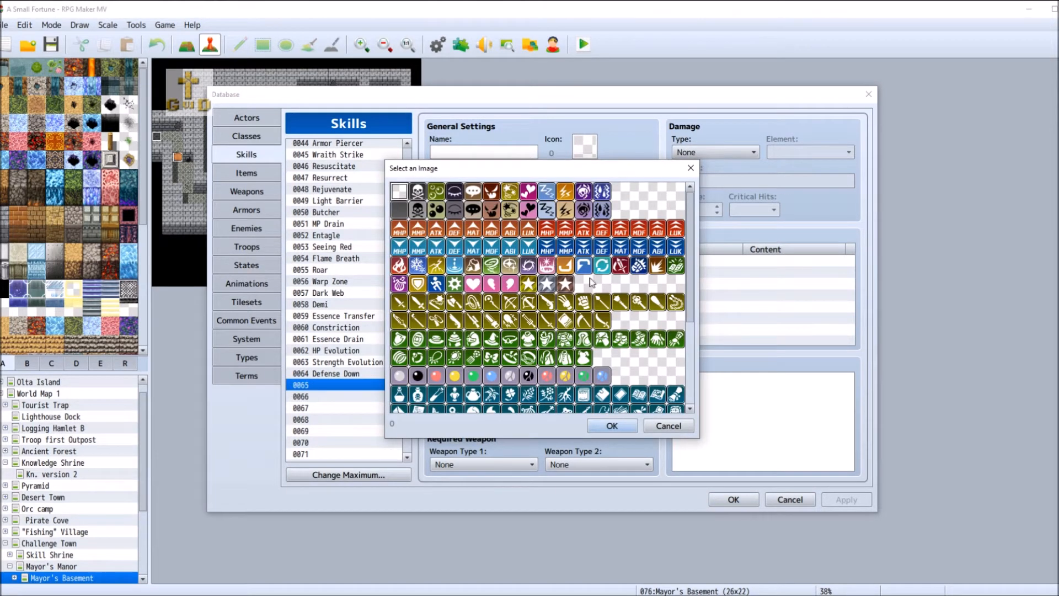
{"action": "left_click", "coordinate": [657, 266]}
{"action": "double_click", "coordinate": [657, 267]}
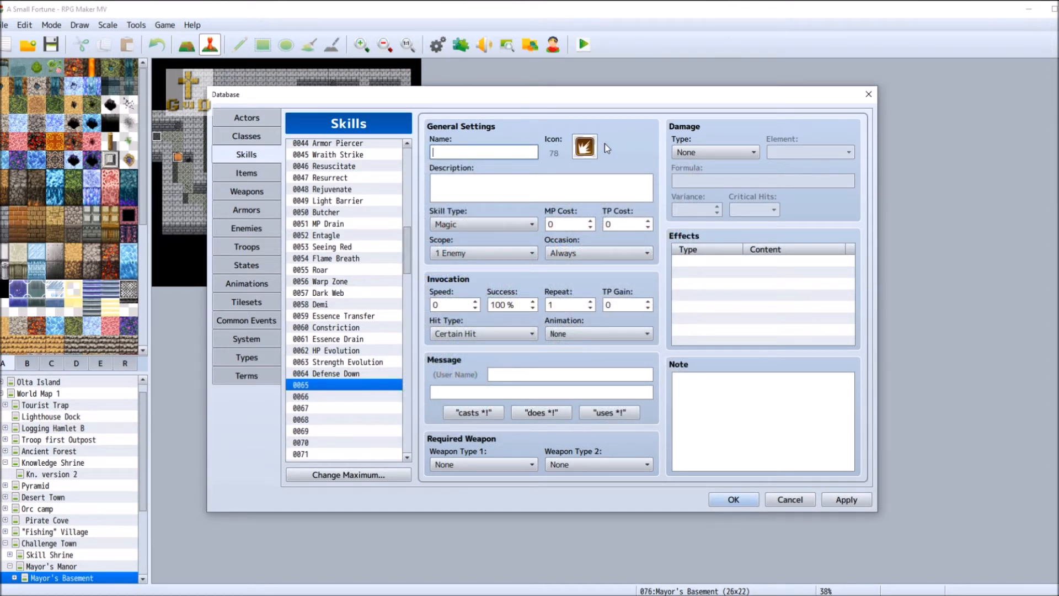
{"action": "type", "text": "Cleave"}
{"action": "key", "text": "Tab"}
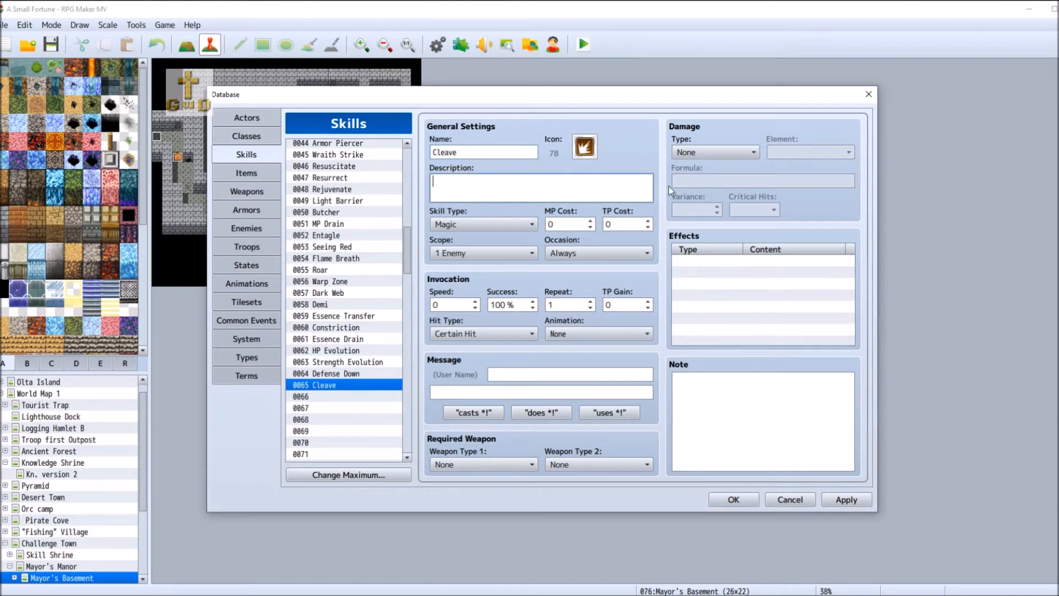
- Enter the description "Default attack all enemies in reach." for the Cleave skill
{"action": "type", "text": "Default attack all enemies o"}
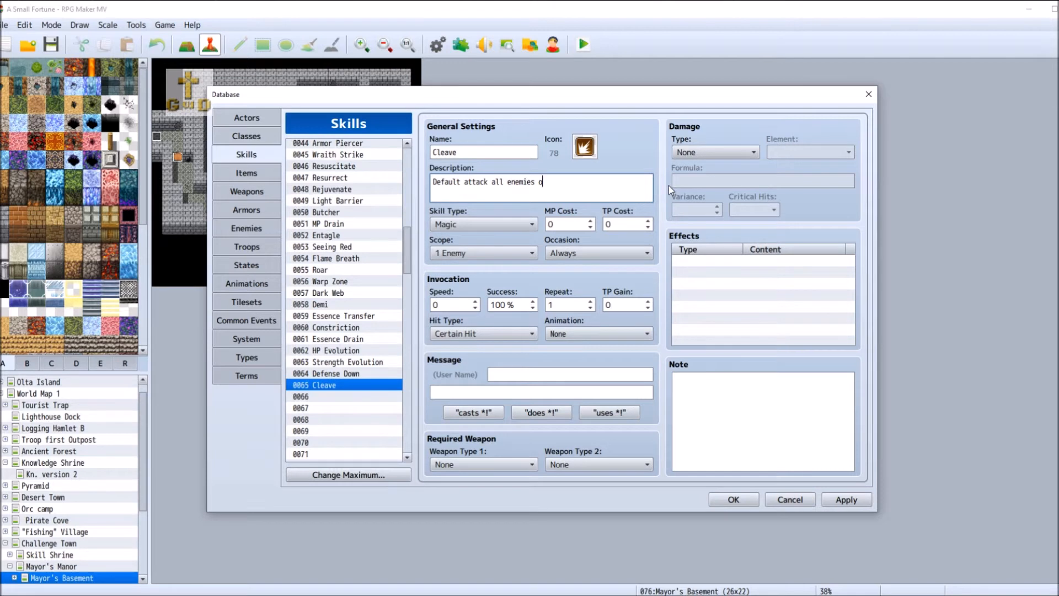
{"action": "key", "text": "BackSpace"}
{"action": "type", "text": "in reach"}
{"action": "type", "text": "."}
- Set Cleave to skill type Special, scope All Enemies and occasion Battle Screen, with an MP cost of 40
{"action": "scroll", "coordinate": [480, 224], "scroll_direction": "down", "scroll_amount": 1}
{"action": "left_click", "coordinate": [483, 252]}
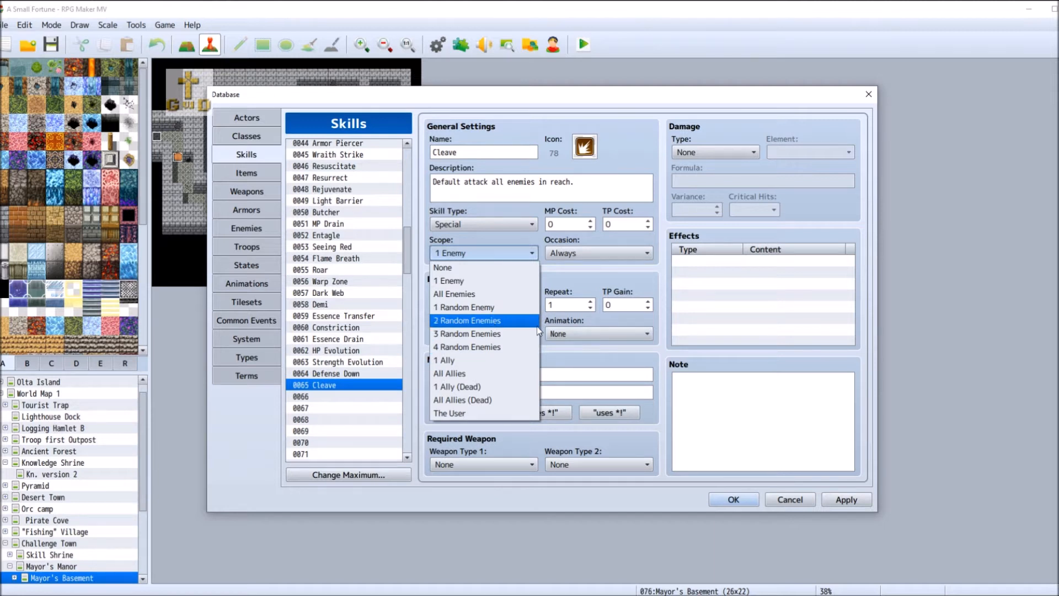
{"action": "left_click", "coordinate": [511, 293]}
{"action": "left_click", "coordinate": [599, 252]}
{"action": "left_click", "coordinate": [607, 280]}
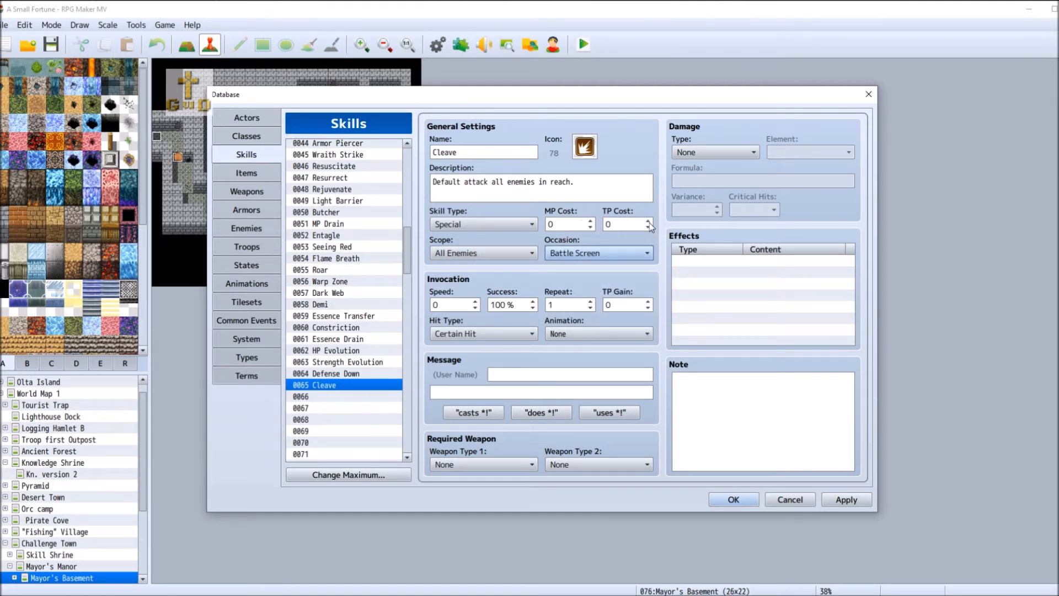
{"action": "left_click", "coordinate": [573, 226]}
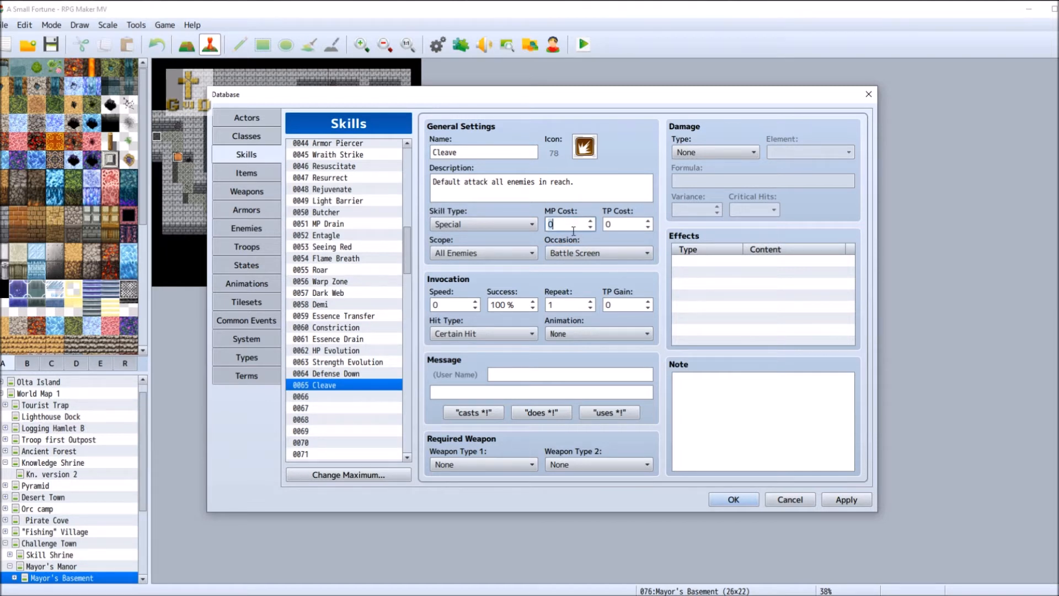
{"action": "key", "text": "BackSpace"}
{"action": "type", "text": "40"}
- Set Cleave's damage type to HP Damage and its element to Normal Attack
{"action": "left_click", "coordinate": [737, 150]}
{"action": "left_click", "coordinate": [748, 152]}
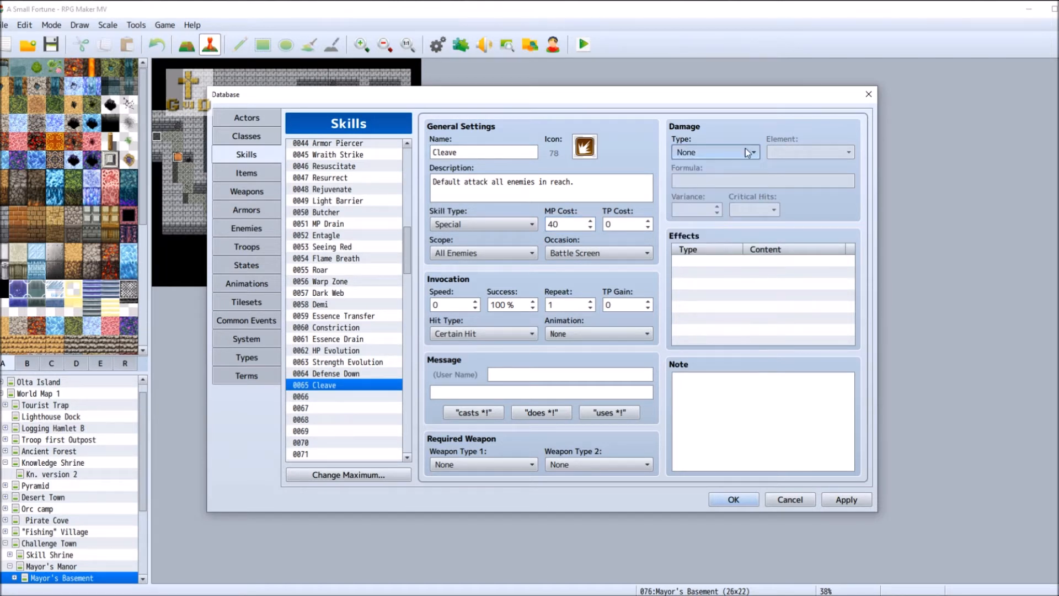
{"action": "left_click", "coordinate": [749, 152]}
{"action": "left_click", "coordinate": [731, 175]}
{"action": "left_click", "coordinate": [836, 153]}
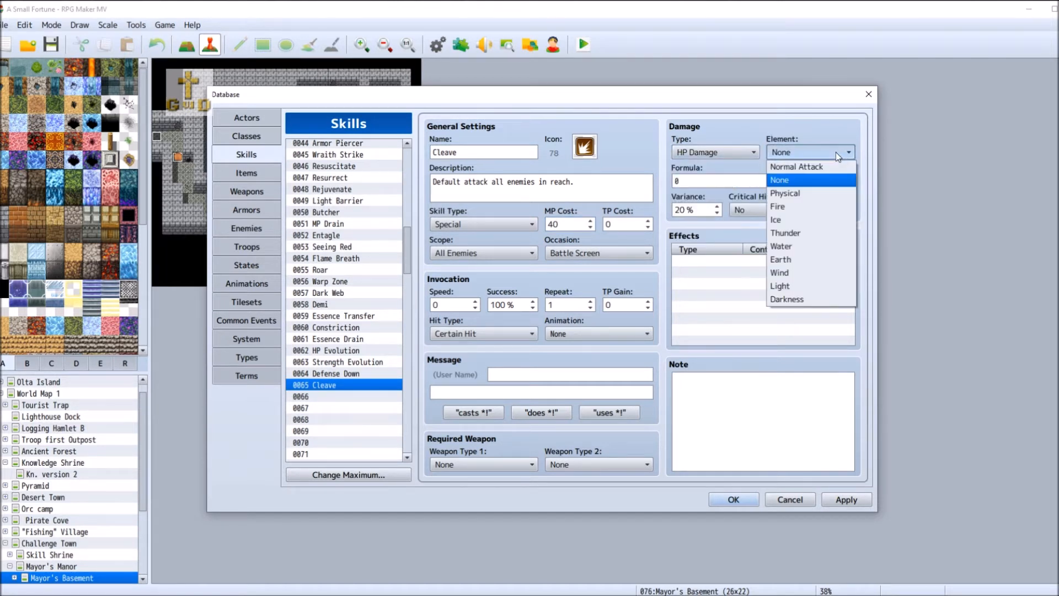
{"action": "left_click", "coordinate": [819, 166]}
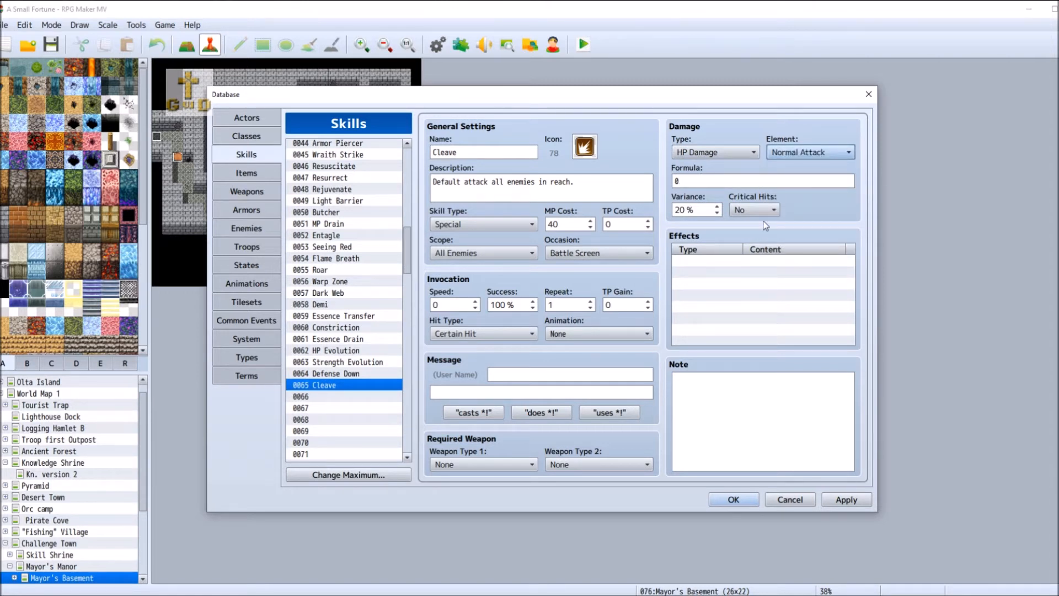
{"action": "double_click", "coordinate": [709, 261]}
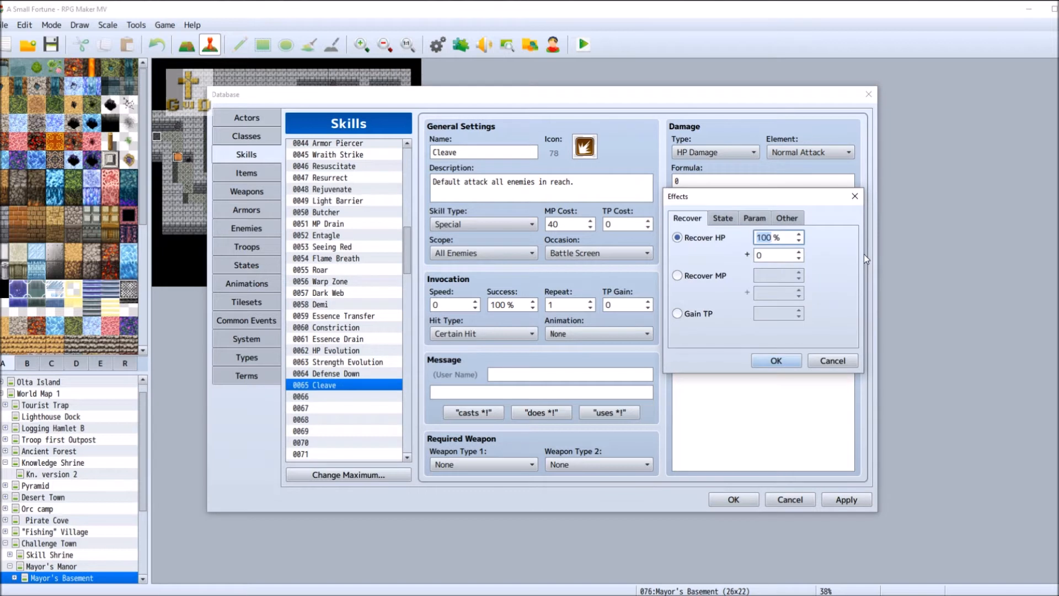
{"action": "left_click", "coordinate": [731, 219]}
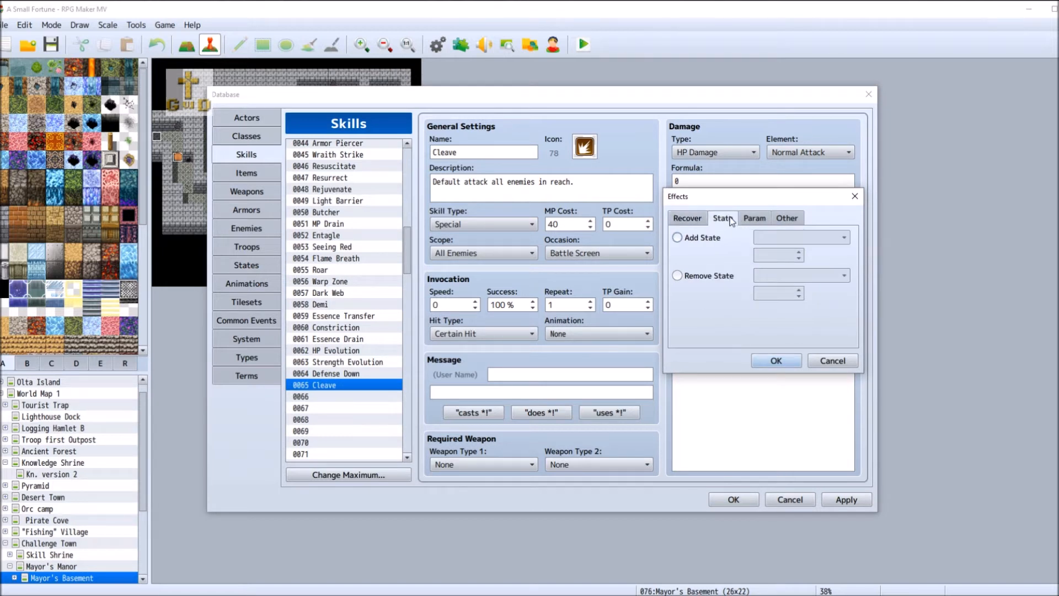
{"action": "left_click", "coordinate": [755, 218]}
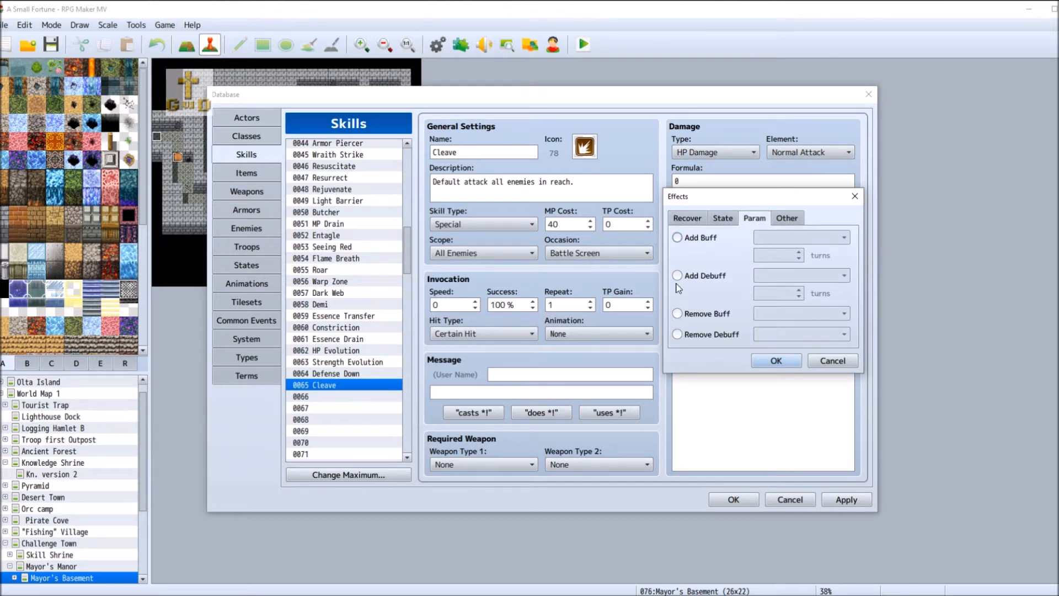
{"action": "left_click", "coordinate": [792, 217]}
{"action": "left_click", "coordinate": [723, 240]}
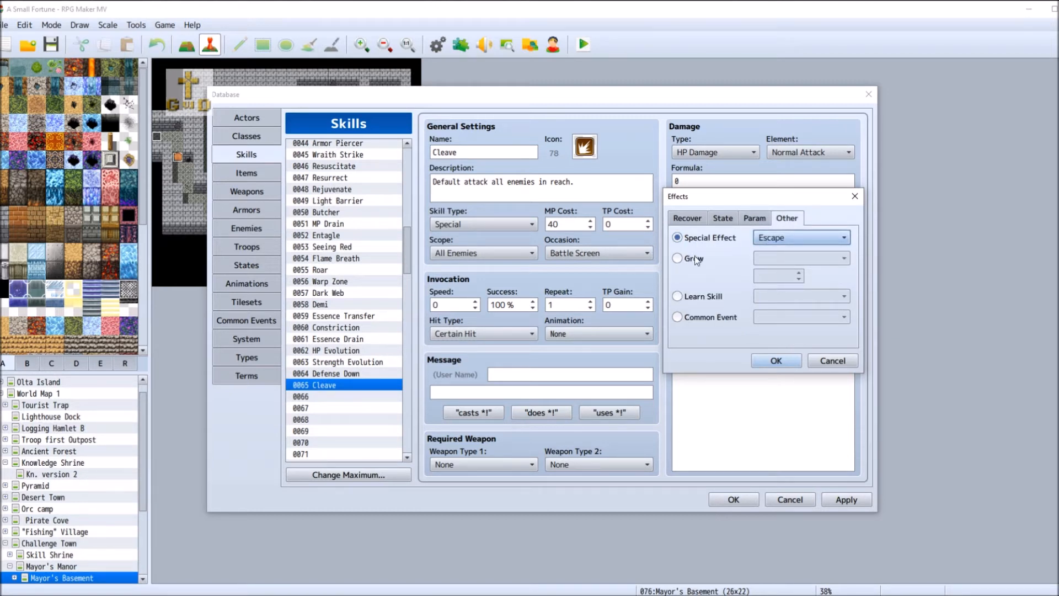
{"action": "left_click", "coordinate": [706, 318]}
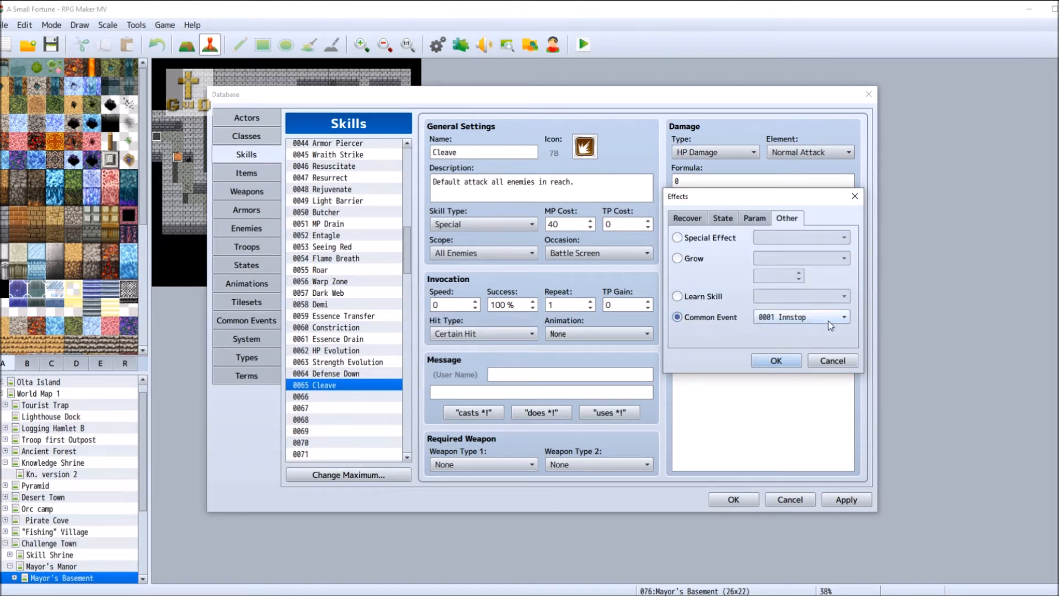
{"action": "left_click", "coordinate": [832, 361]}
- Give Cleave the "uses %1!" message and the note "Battle Classes: Warrior, Ranger, Duelist, Tactician, Valkyrie.", and apply the changes
{"action": "left_click", "coordinate": [610, 412]}
{"action": "left_click", "coordinate": [765, 379]}
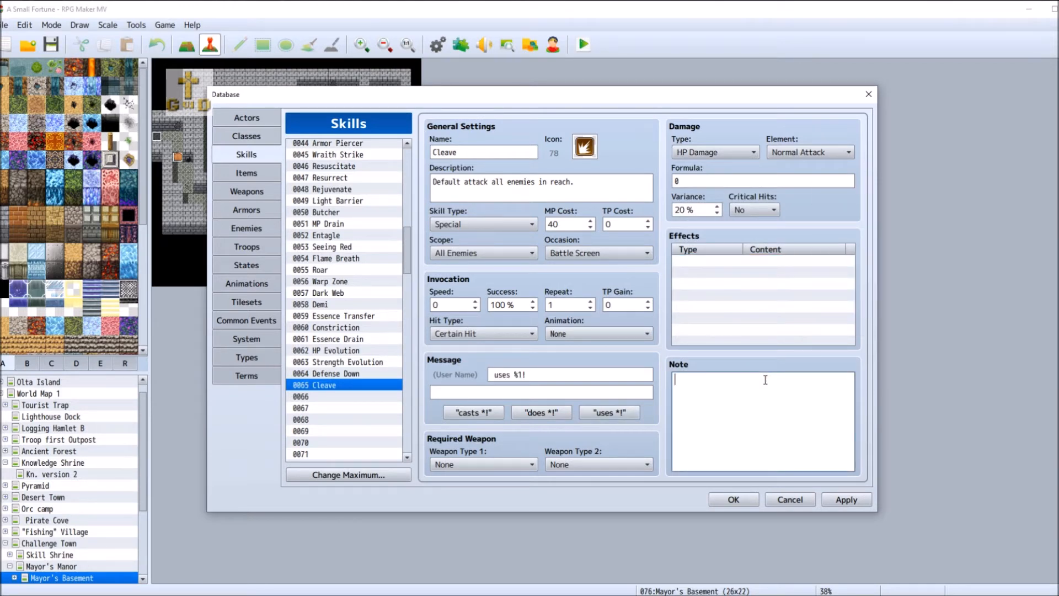
{"action": "type", "text": "Battle Classes: Warrior, Ranger, Due"}
{"action": "type", "text": "t,"}
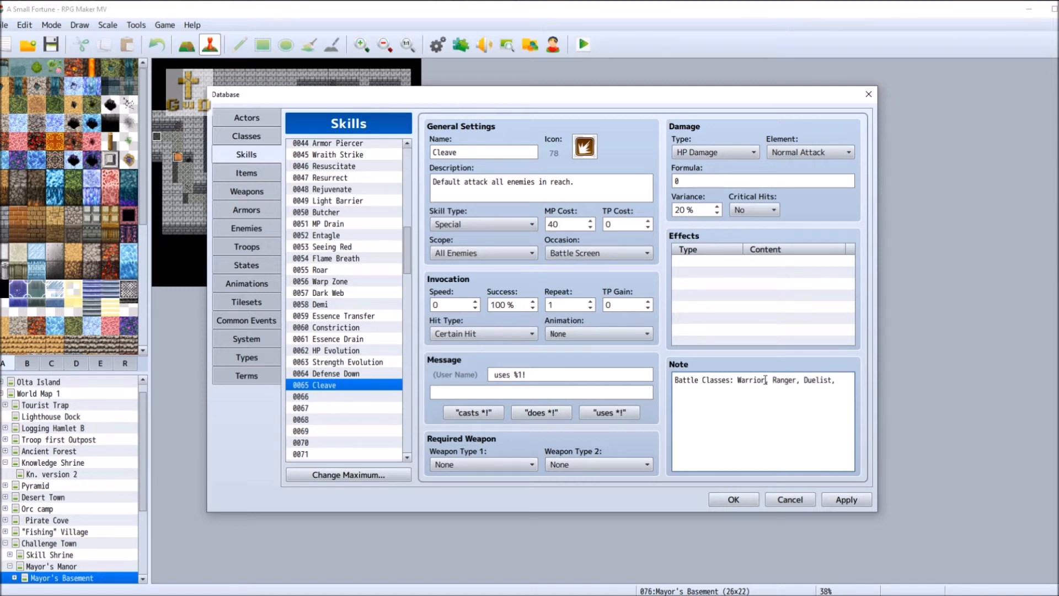
{"action": "key", "text": "BackSpace"}
{"action": "type", "text": ","}
{"action": "key", "text": "Return"}
{"action": "type", "text": "Tacticia"}
{"action": "type", "text": "n"}
{"action": "type", "text": ","}
{"action": "type", "text": " Valk"}
{"action": "type", "text": "ry"}
{"action": "key", "text": "BackSpace"}
{"action": "key", "text": "BackSpace"}
{"action": "type", "text": "yrie."}
{"action": "left_click", "coordinate": [859, 504]}
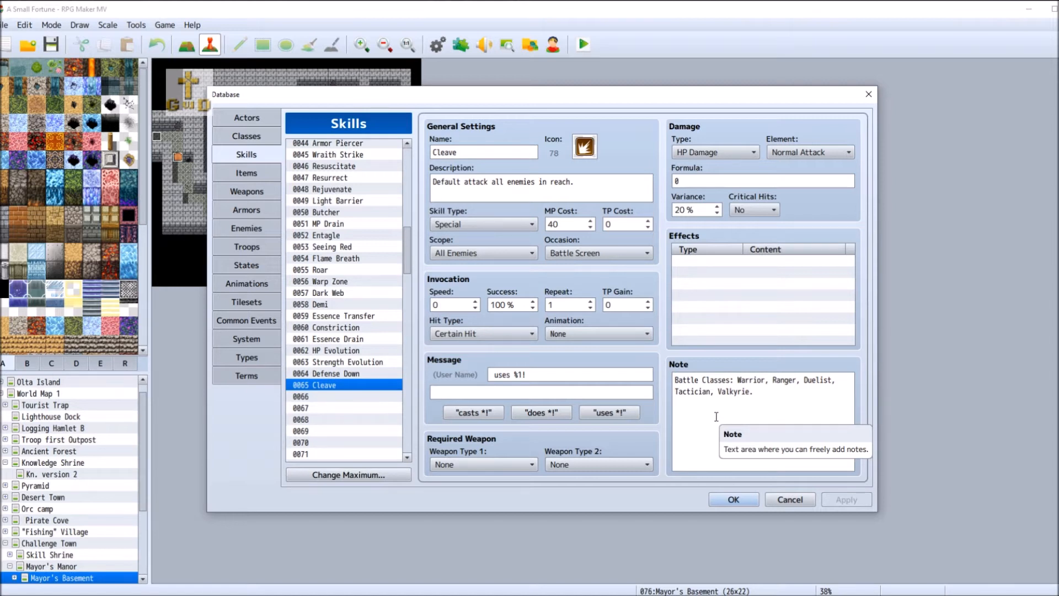
- Set Cleave's required weapon types to Sword and Axe and apply the change
{"action": "left_click", "coordinate": [500, 465]}
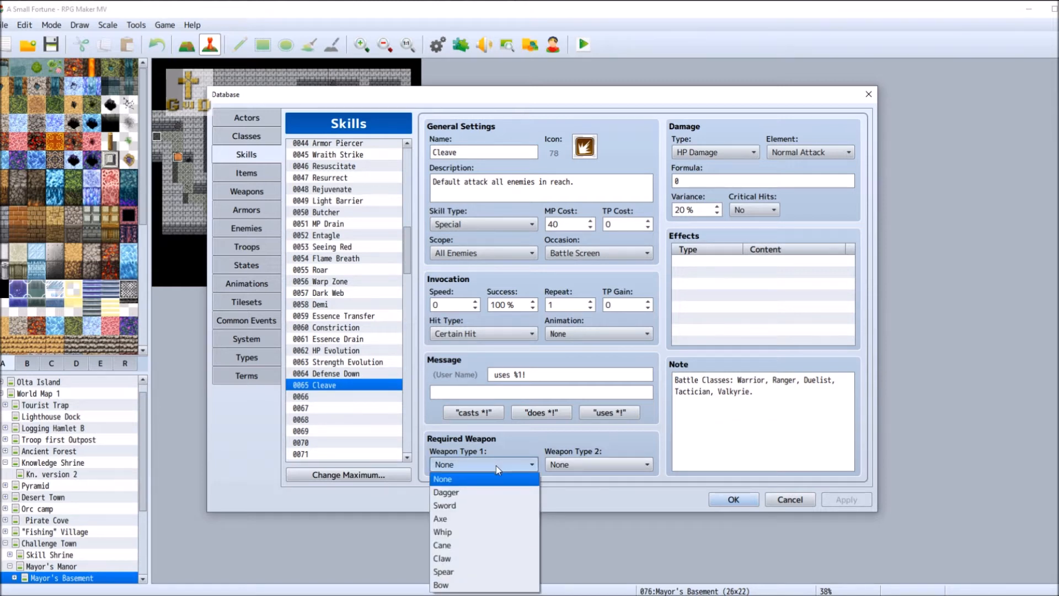
{"action": "left_click", "coordinate": [485, 505]}
{"action": "left_click", "coordinate": [631, 470]}
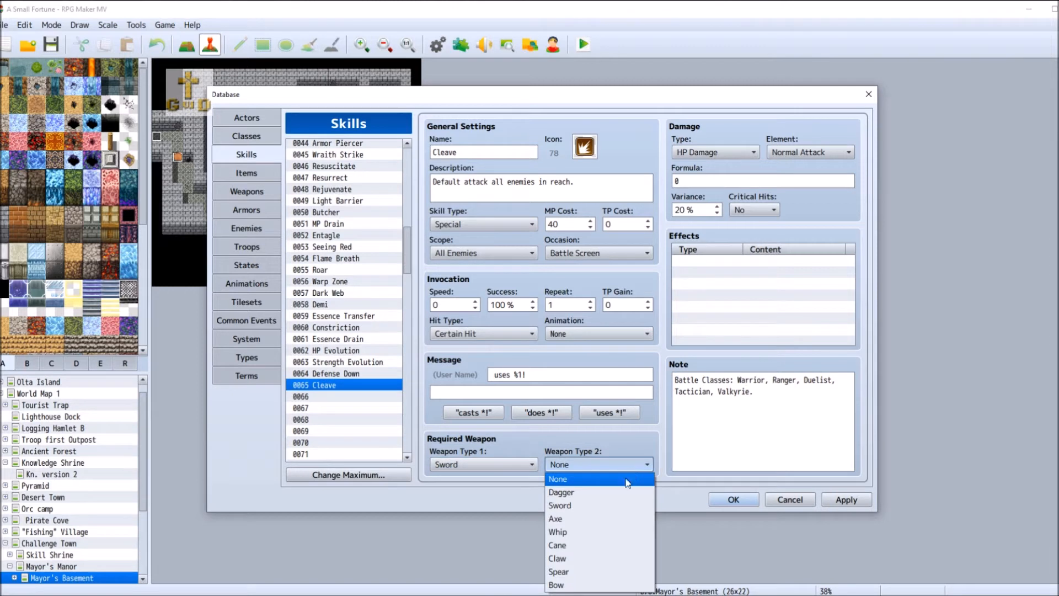
{"action": "left_click", "coordinate": [608, 520]}
{"action": "left_click", "coordinate": [846, 500]}
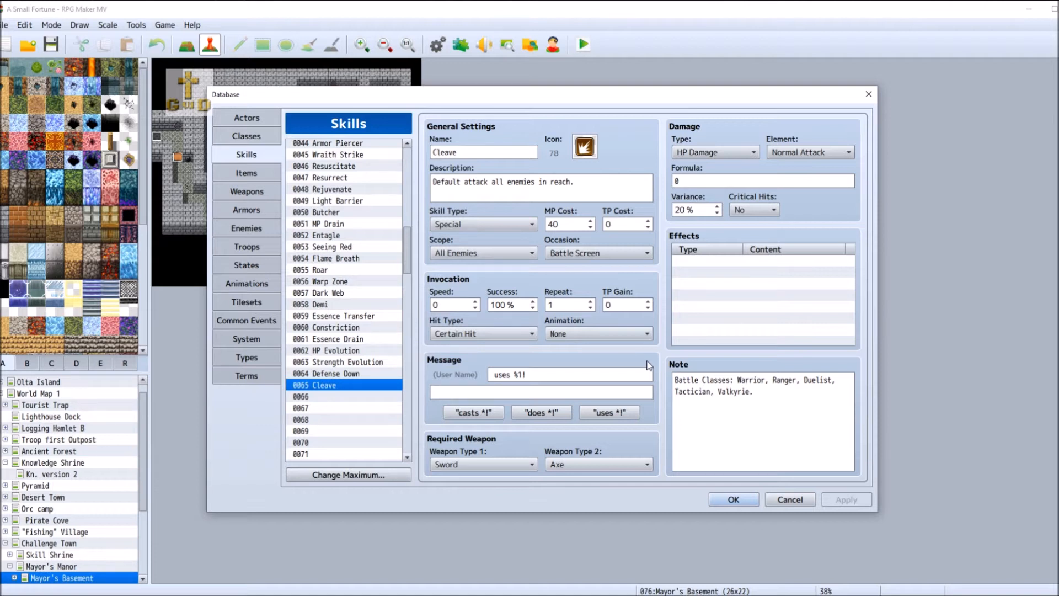
- Copy the whole damage formula of the Attack skill, 0001
{"action": "scroll", "coordinate": [344, 149], "scroll_direction": "up", "scroll_amount": 14}
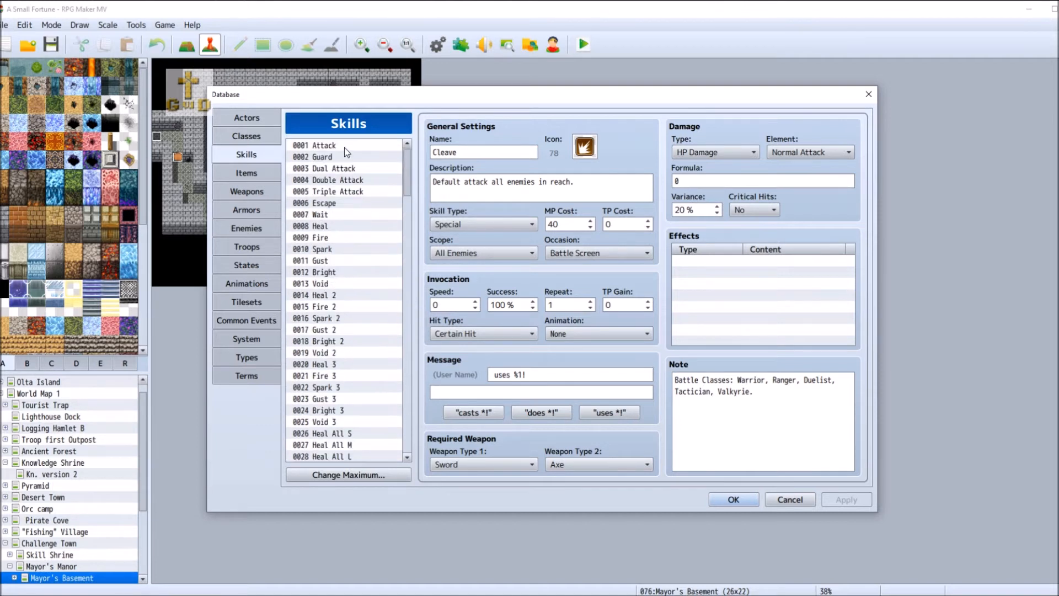
{"action": "left_click", "coordinate": [344, 146]}
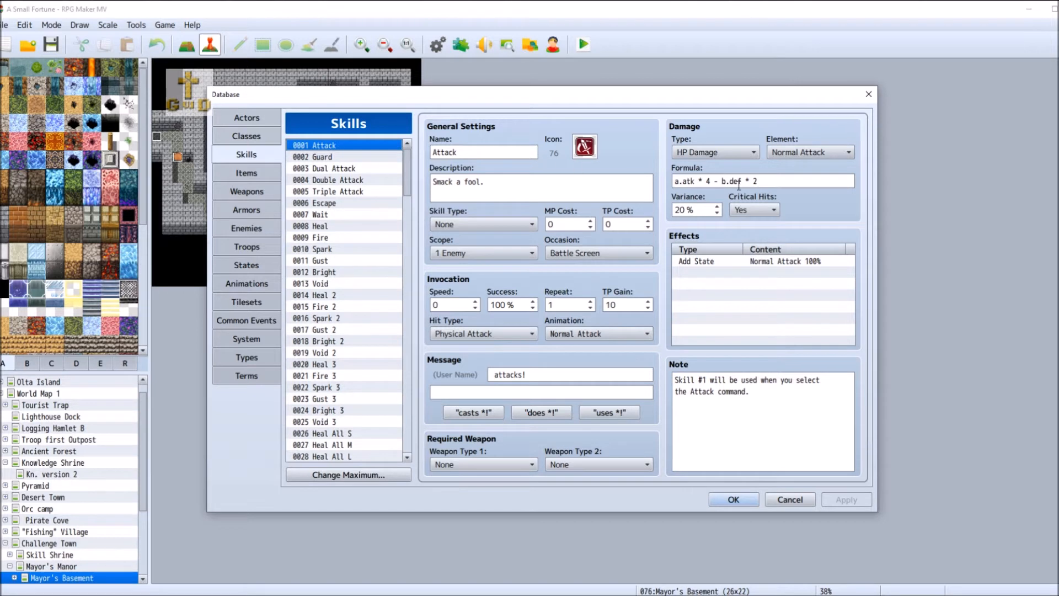
{"action": "left_click", "coordinate": [768, 181]}
{"action": "left_click_drag", "start_coordinate": [787, 181], "coordinate": [669, 176]}
{"action": "right_click", "coordinate": [693, 181]}
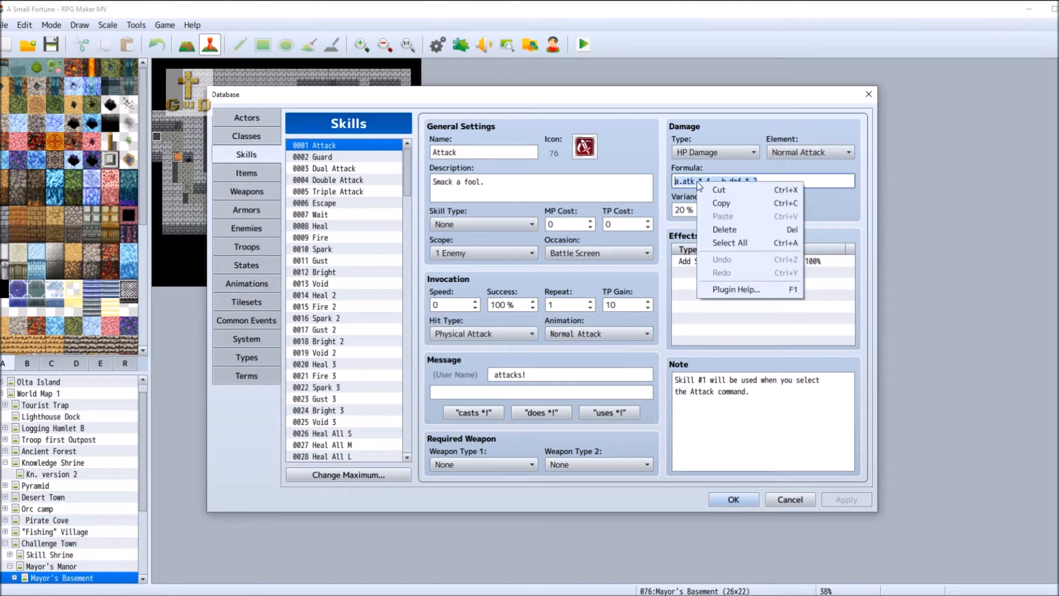
{"action": "left_click", "coordinate": [742, 205]}
- Replace Cleave's damage formula with the copied "a.atk * 4 - b.def * 2"
{"action": "left_click_drag", "start_coordinate": [411, 181], "coordinate": [411, 259]}
{"action": "left_click", "coordinate": [325, 330]}
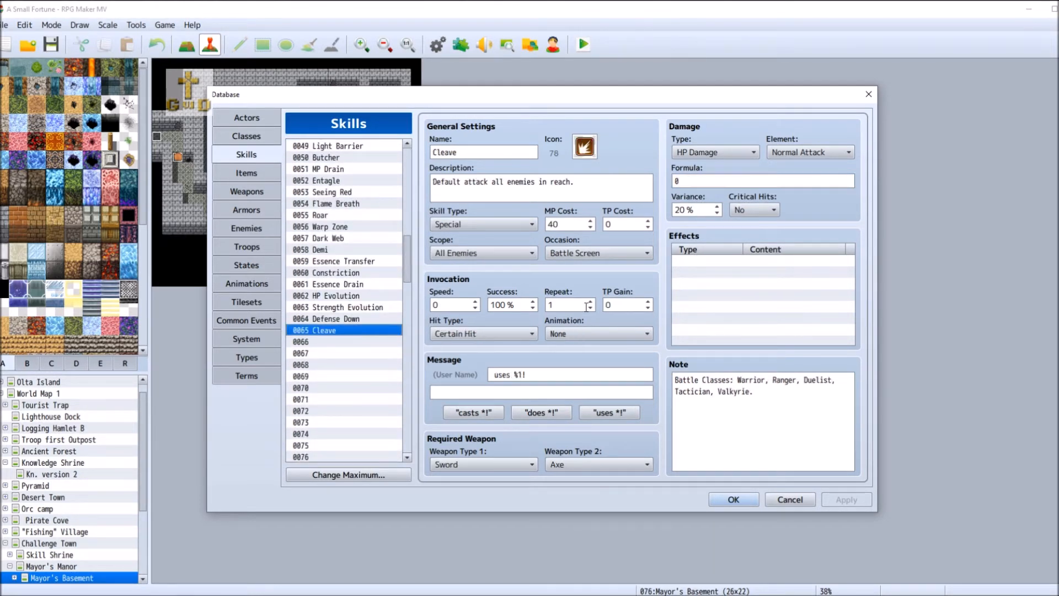
{"action": "left_click", "coordinate": [703, 181]}
{"action": "right_click", "coordinate": [703, 181]}
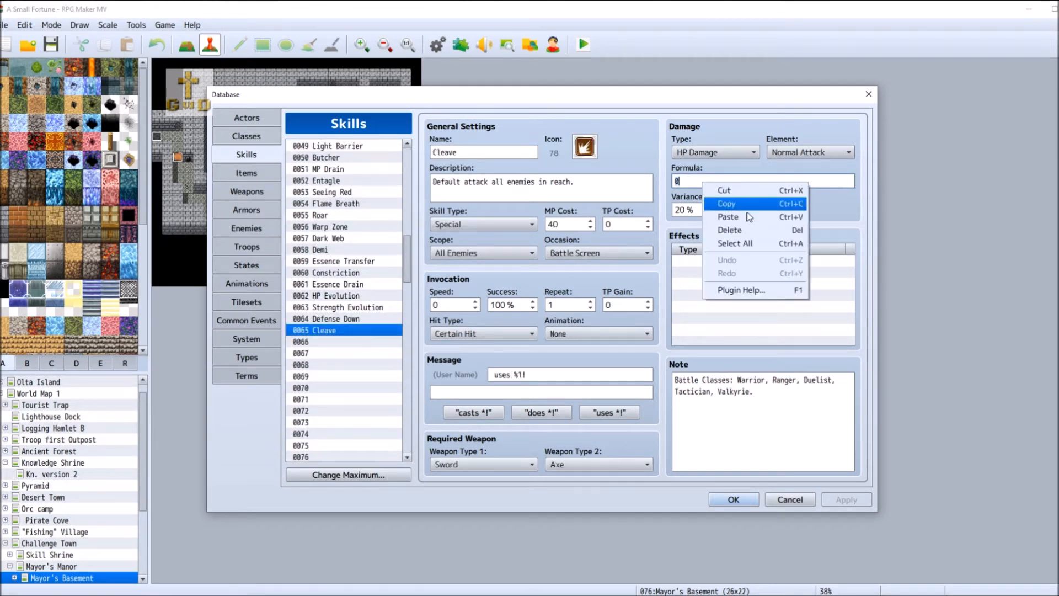
{"action": "left_click", "coordinate": [793, 216]}
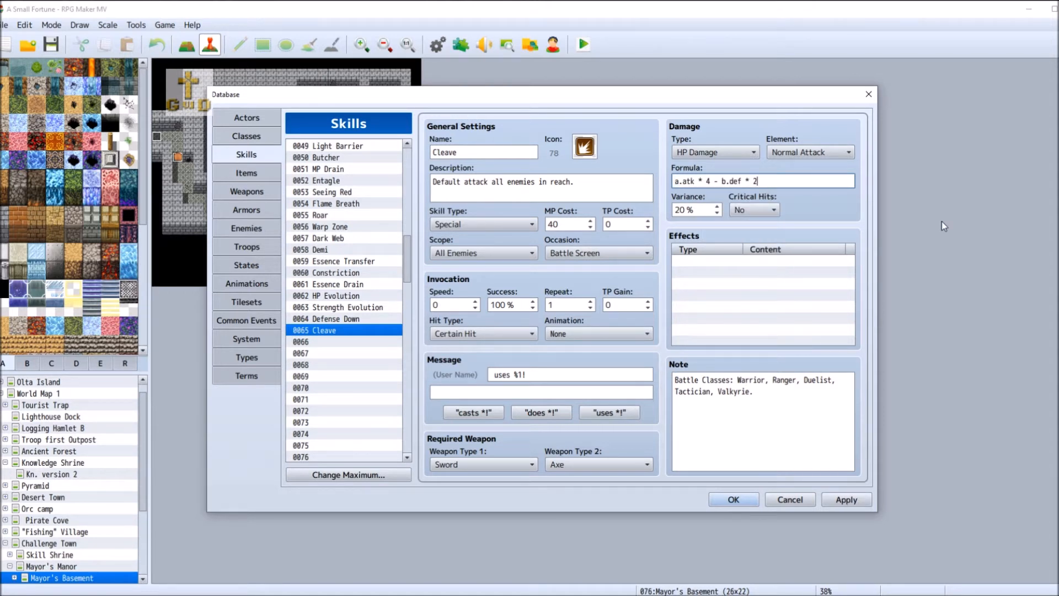
- Review the Spread Shot skill's settings, including its required weapon types
{"action": "left_click_drag", "start_coordinate": [409, 254], "coordinate": [417, 236]}
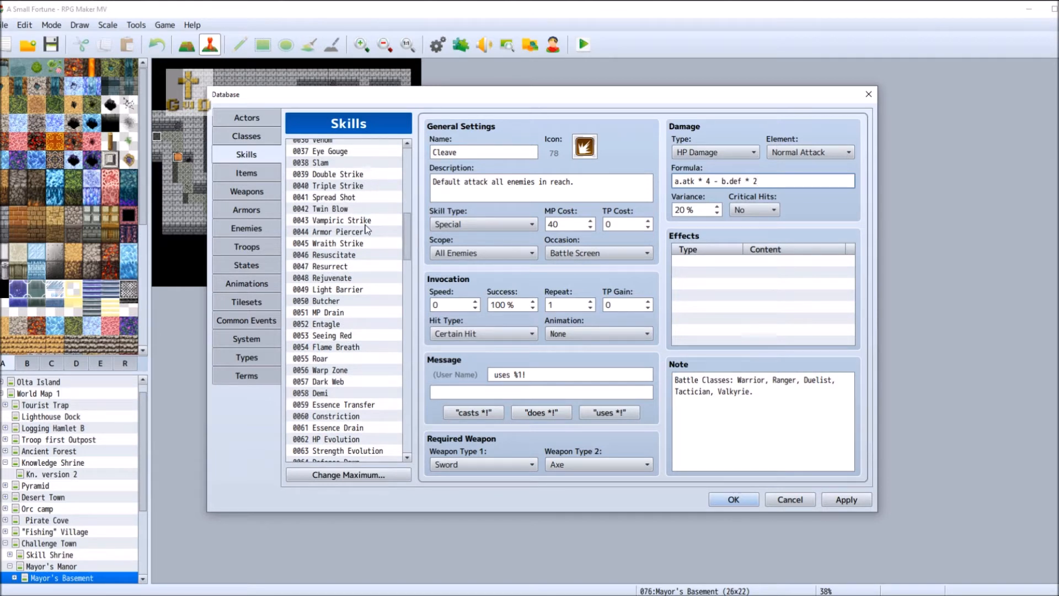
{"action": "left_click", "coordinate": [353, 197]}
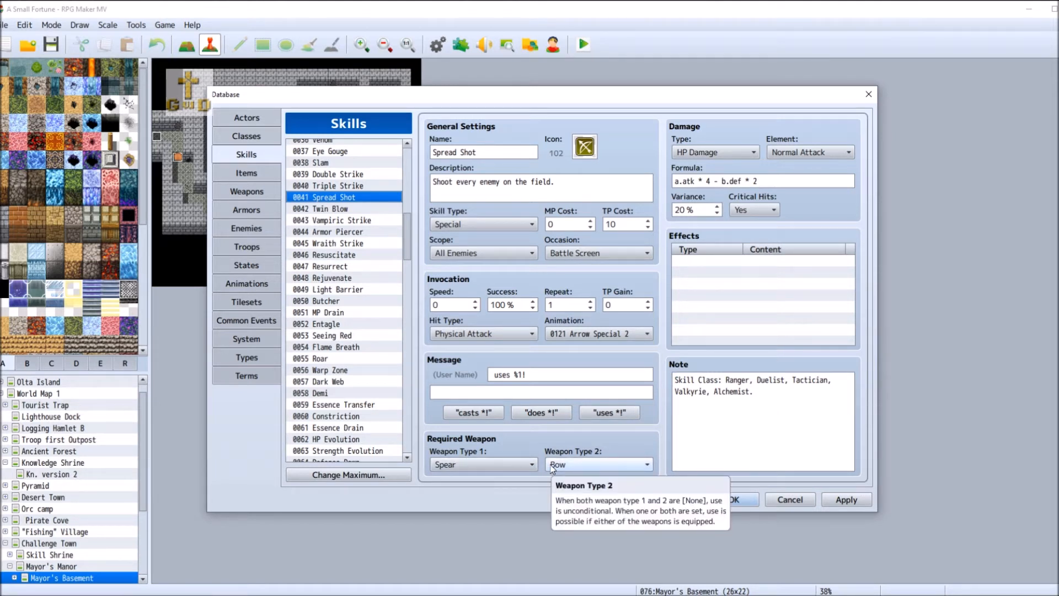
- Set the Spread Shot skill's MP cost to 40 and TP cost to 0, and apply the change
{"action": "double_click", "coordinate": [563, 222]}
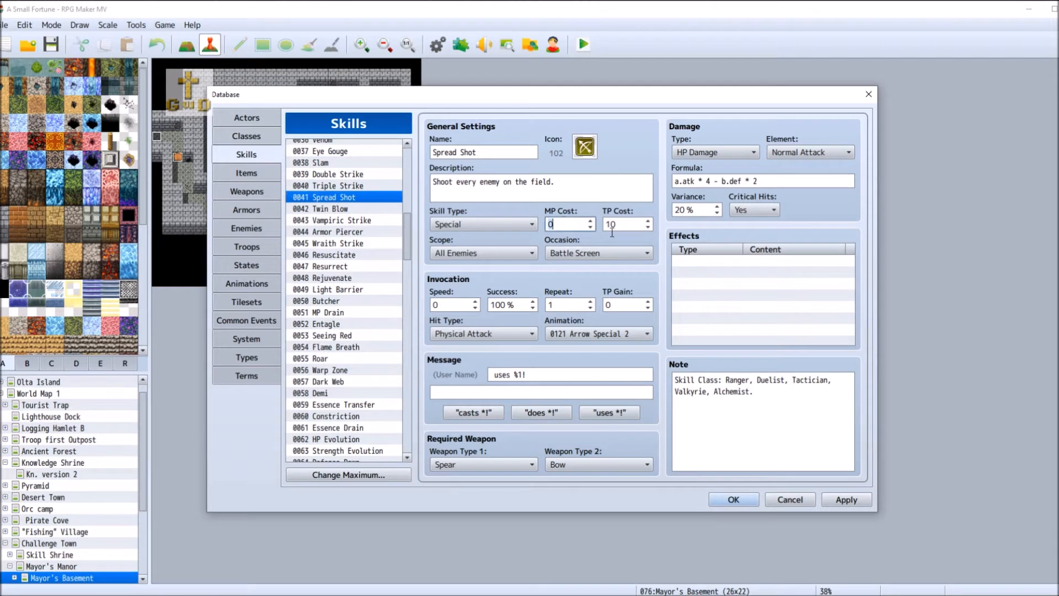
{"action": "type", "text": "40"}
{"action": "key", "text": "Tab"}
{"action": "type", "text": "0"}
{"action": "left_click", "coordinate": [850, 501]}
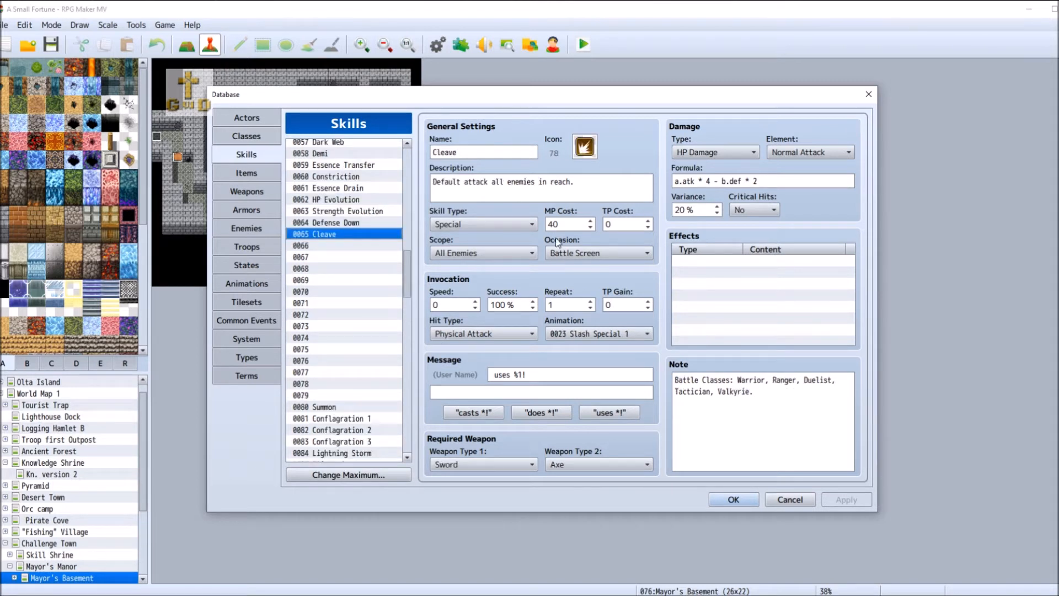
- Review Spread Shot's settings and the options for its first required weapon type, and select the empty skill slot 0066
{"action": "left_click", "coordinate": [334, 247]}
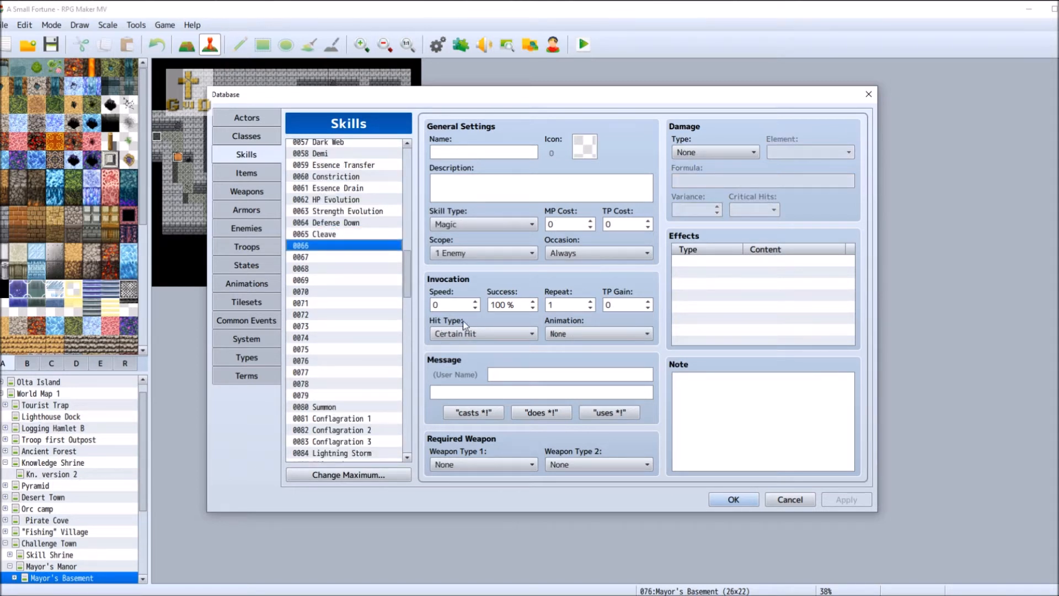
{"action": "mouse_move", "coordinate": [463, 324]}
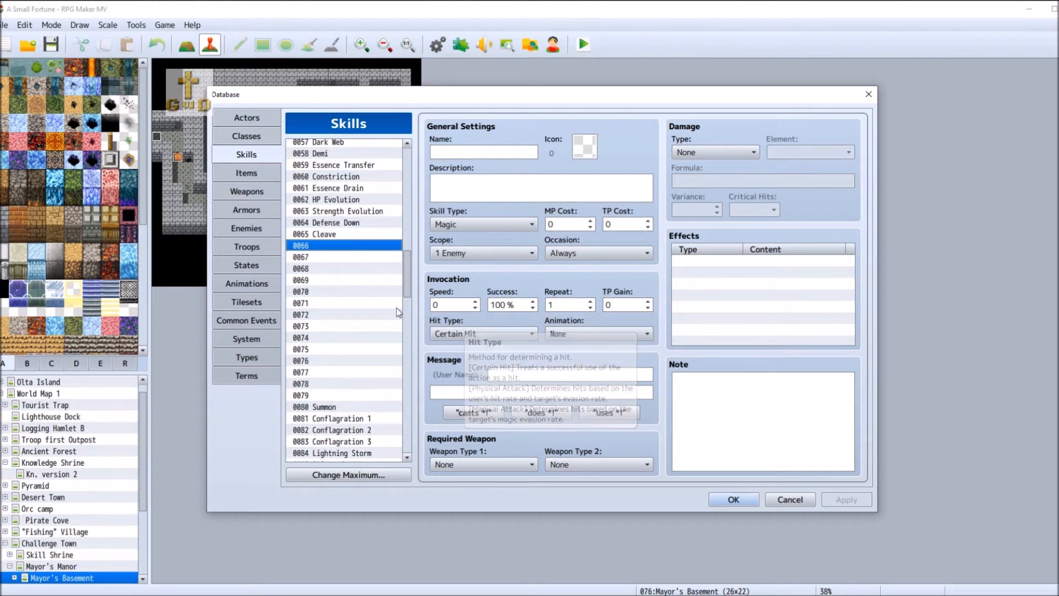
{"action": "scroll", "coordinate": [381, 288], "scroll_direction": "up", "scroll_amount": 5}
{"action": "scroll", "coordinate": [381, 288], "scroll_direction": "up", "scroll_amount": 2}
{"action": "scroll", "coordinate": [381, 288], "scroll_direction": "up", "scroll_amount": 1}
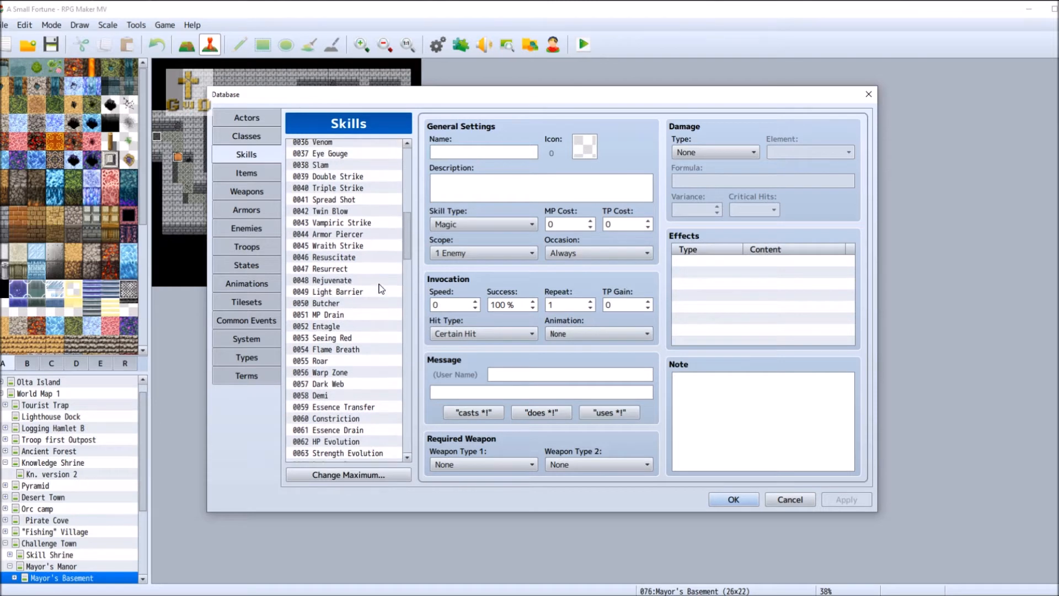
{"action": "scroll", "coordinate": [381, 288], "scroll_direction": "up", "scroll_amount": 1}
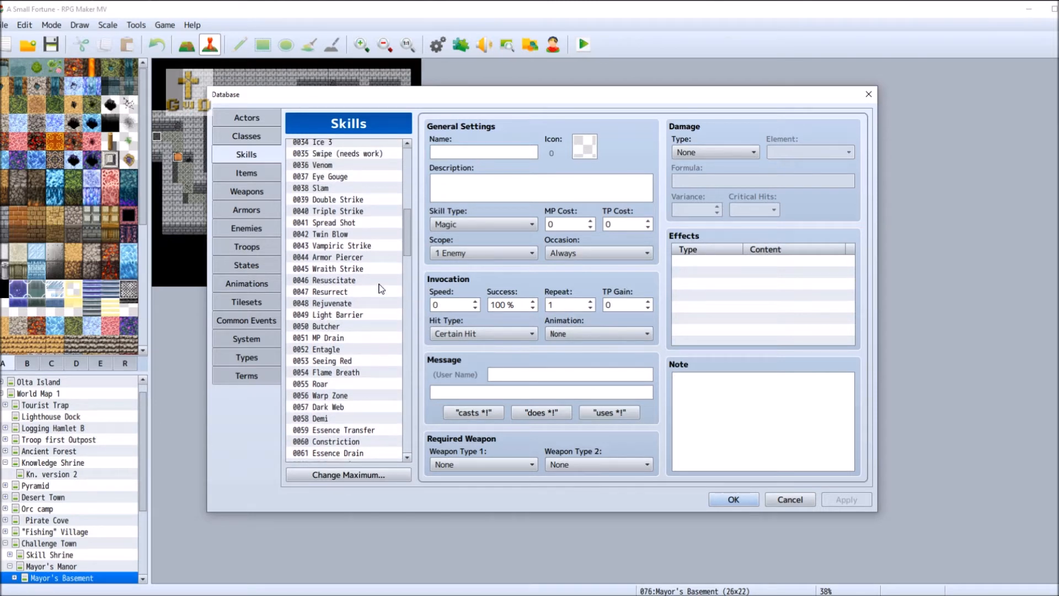
{"action": "left_click", "coordinate": [355, 223]}
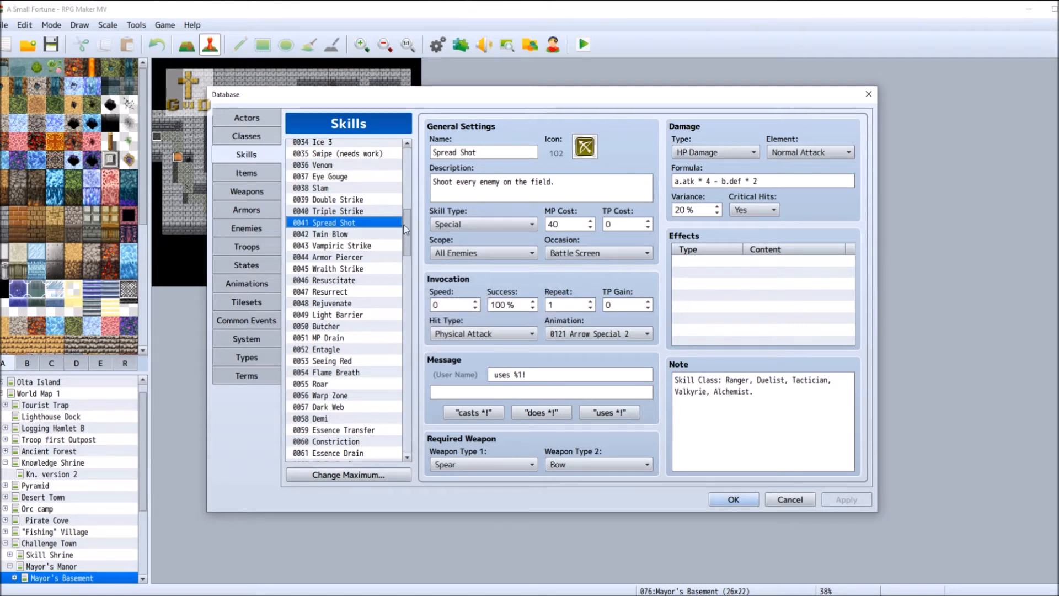
{"action": "left_click_drag", "start_coordinate": [409, 226], "coordinate": [407, 261]}
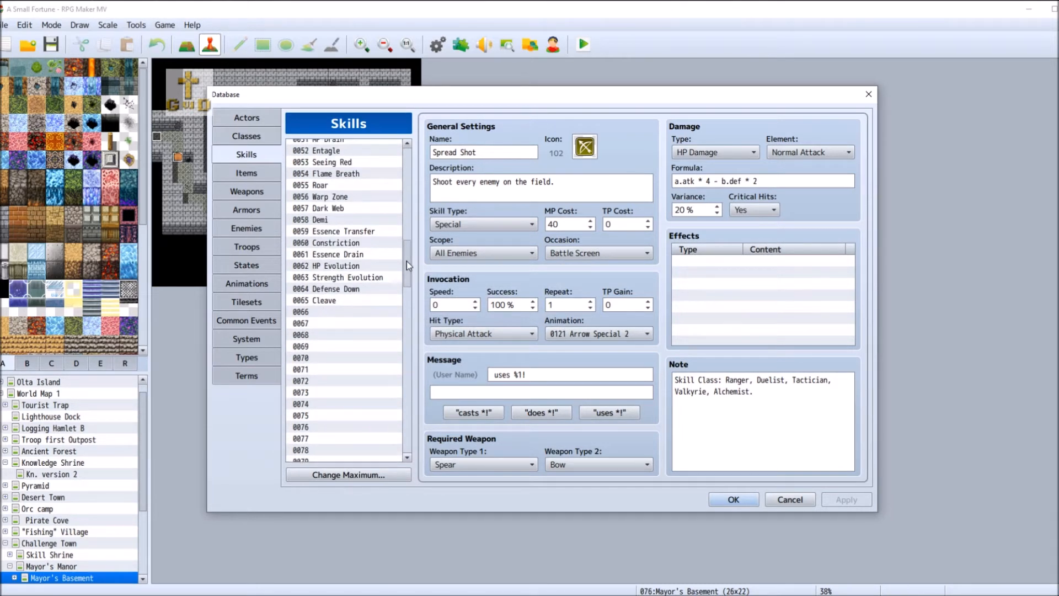
{"action": "left_click", "coordinate": [470, 465]}
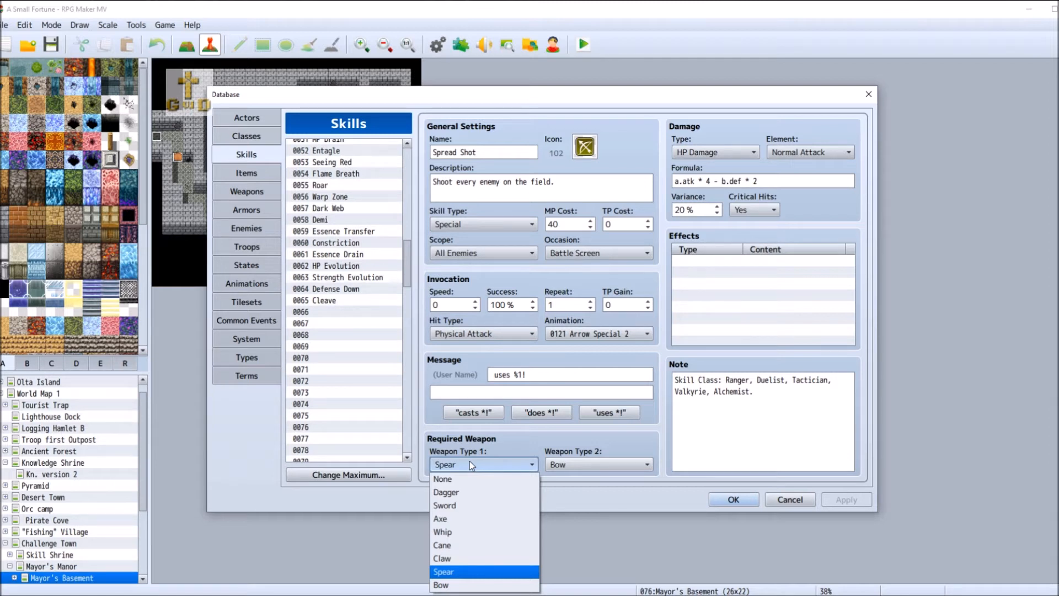
{"action": "left_click", "coordinate": [470, 464]}
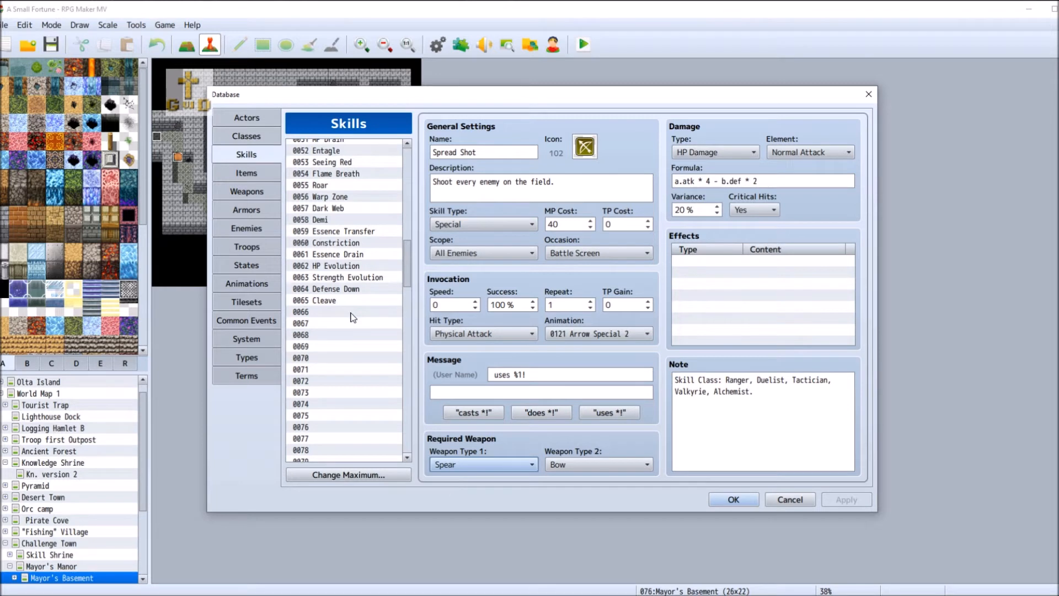
{"action": "left_click", "coordinate": [514, 470]}
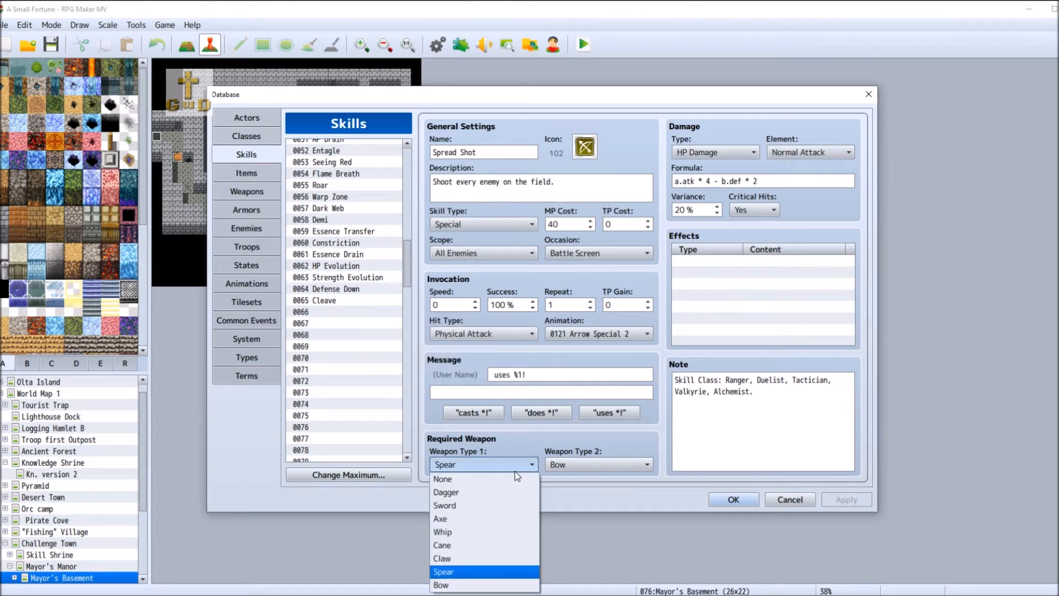
{"action": "left_click", "coordinate": [515, 470]}
{"action": "left_click", "coordinate": [329, 313]}
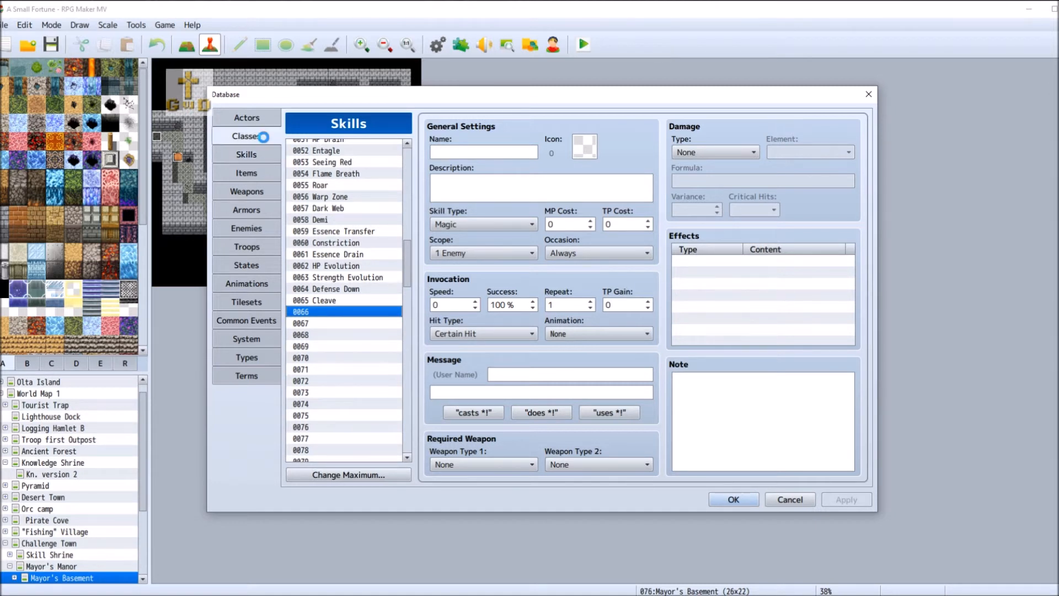
- Add Cleave, 0065, to the Warrior class's skills to learn at level 12
{"action": "left_click", "coordinate": [247, 135]}
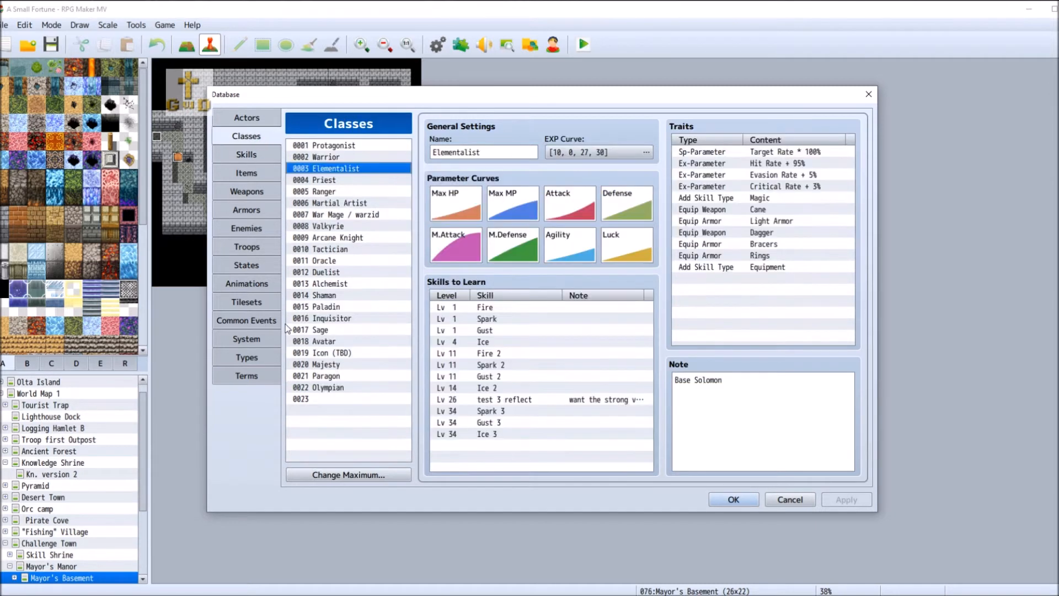
{"action": "left_click", "coordinate": [334, 156]}
{"action": "left_click", "coordinate": [463, 342]}
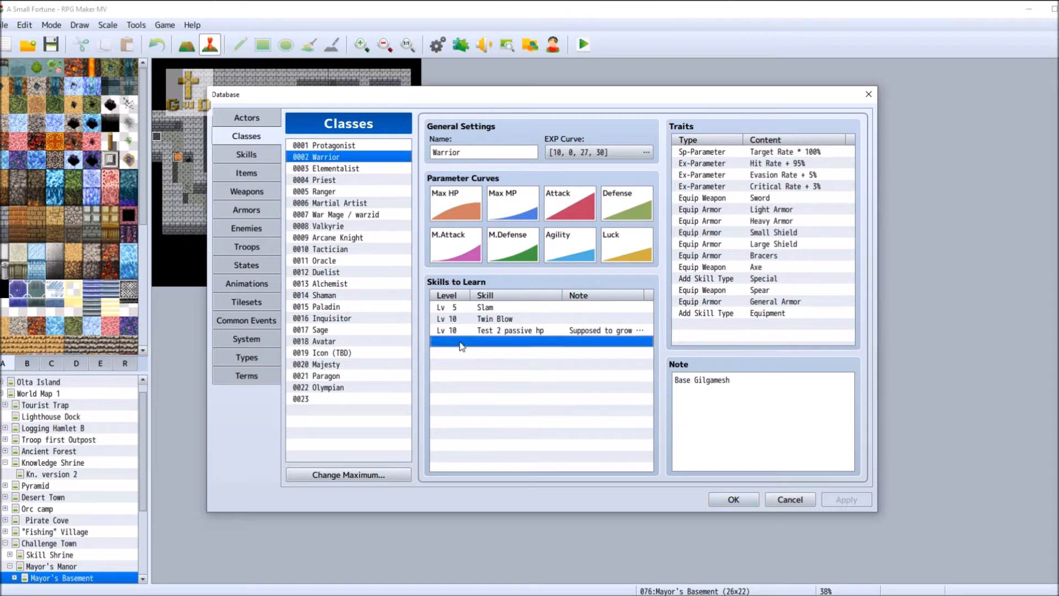
{"action": "double_click", "coordinate": [463, 342]}
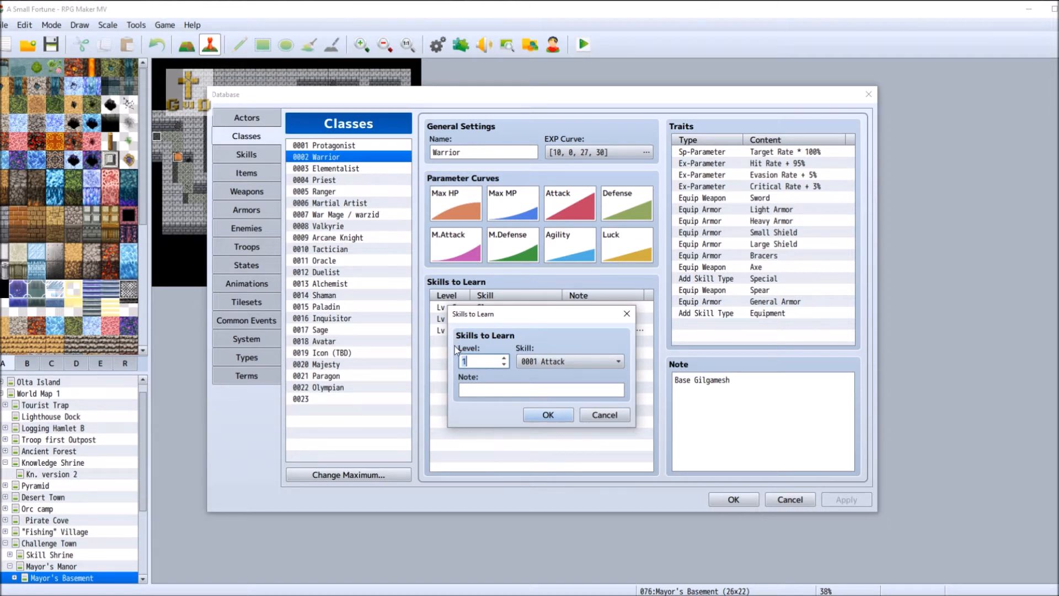
{"action": "left_click", "coordinate": [568, 361]}
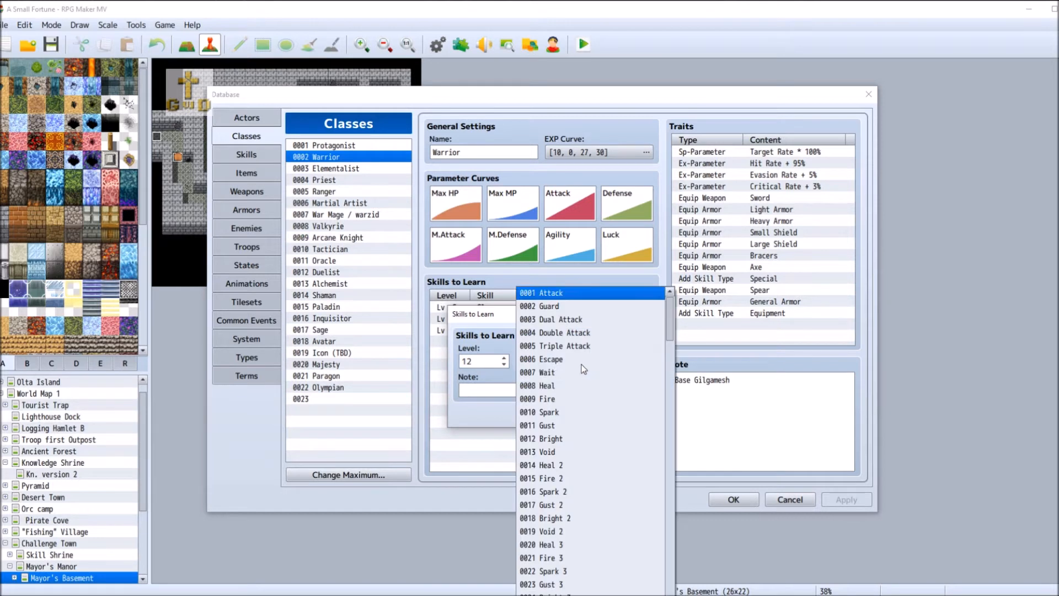
{"action": "left_click_drag", "start_coordinate": [676, 326], "coordinate": [670, 427]}
{"action": "left_click", "coordinate": [568, 413]}
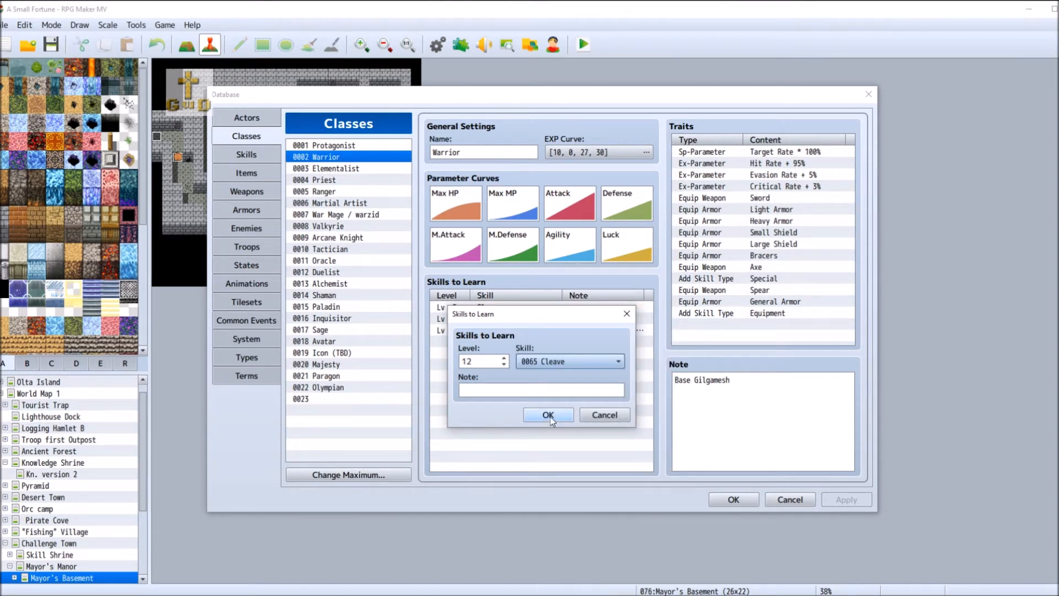
{"action": "left_click", "coordinate": [551, 416]}
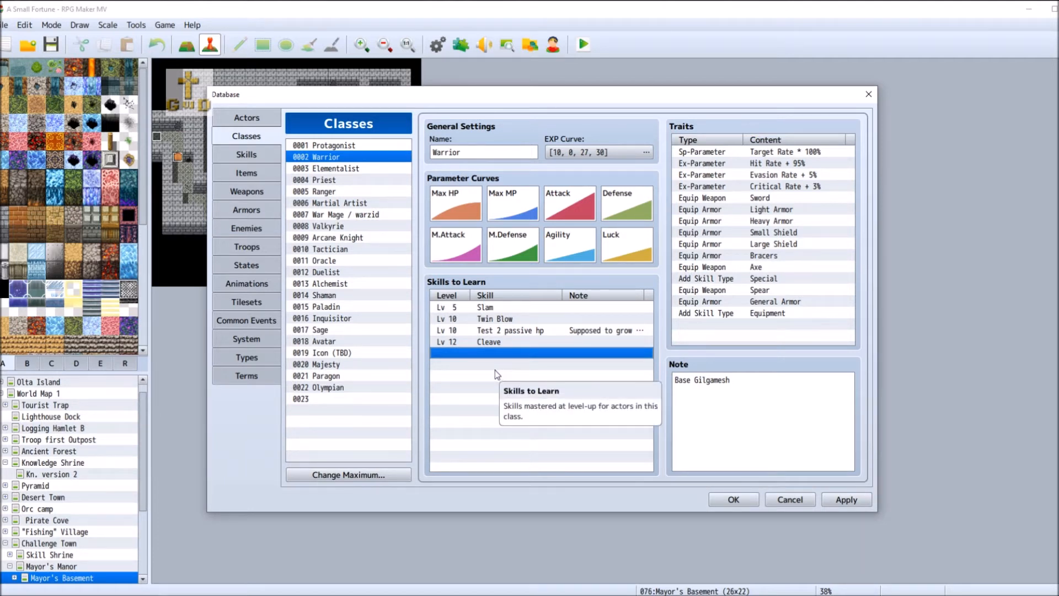
- Add Spread Shot, 0041, to the Warrior's skills to learn at level 12 and apply the class changes
{"action": "double_click", "coordinate": [461, 356]}
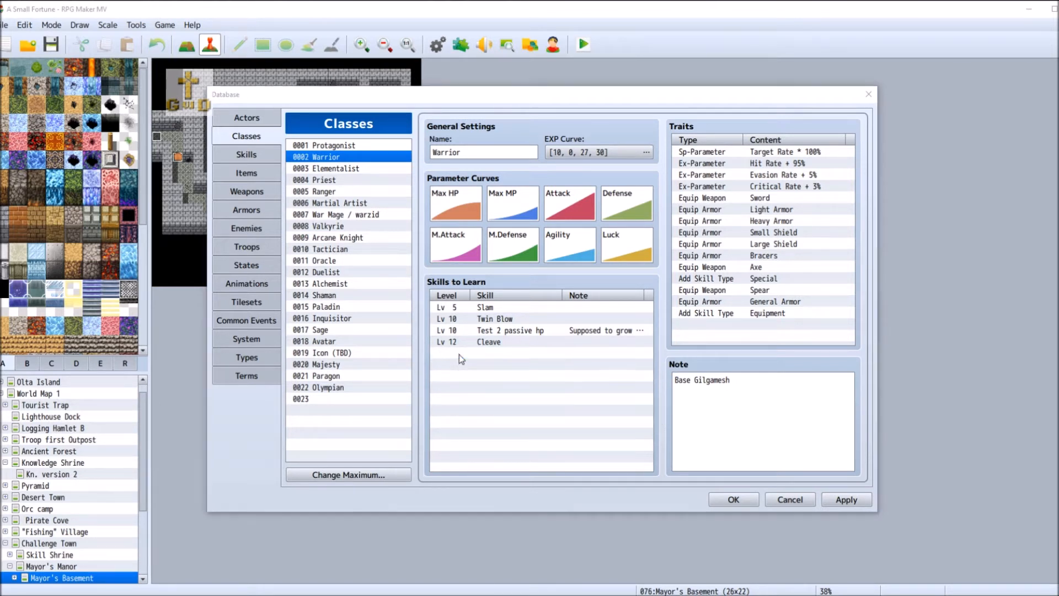
{"action": "type", "text": "12"}
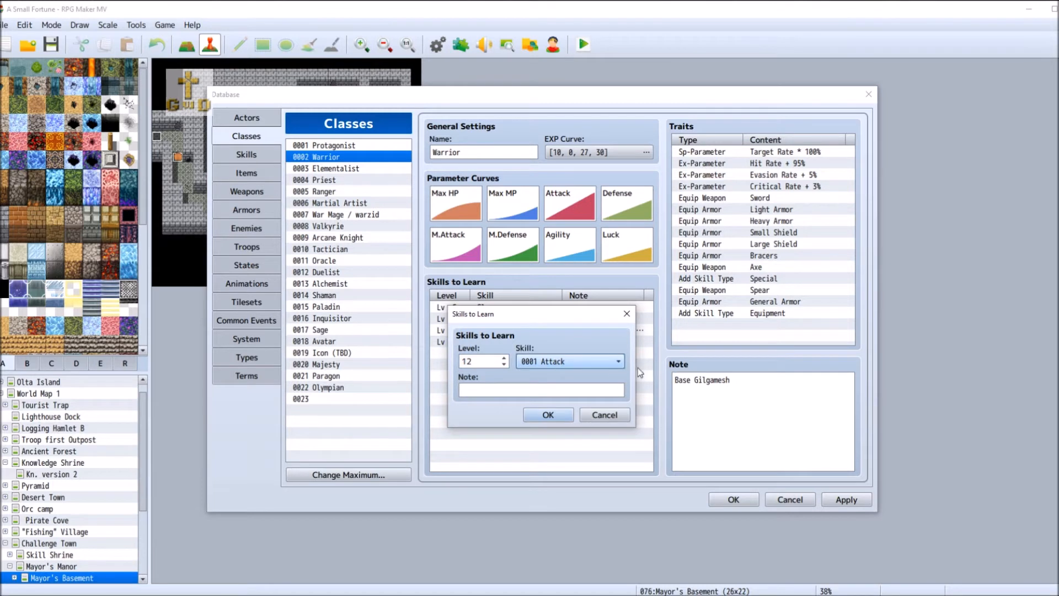
{"action": "left_click", "coordinate": [596, 361]}
{"action": "scroll", "coordinate": [611, 473], "scroll_direction": "down", "scroll_amount": 5}
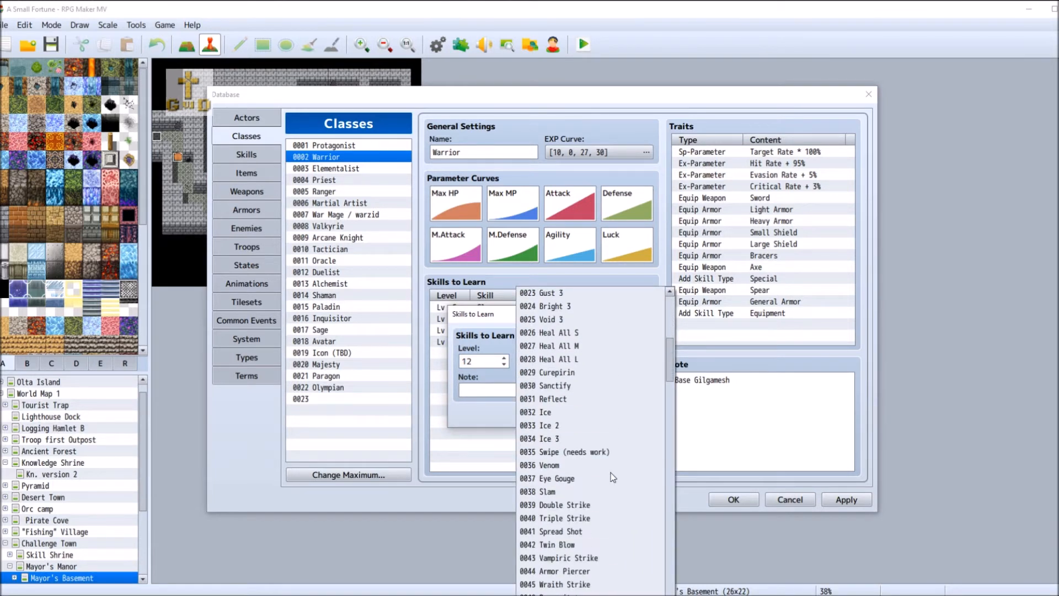
{"action": "scroll", "coordinate": [611, 472], "scroll_direction": "down", "scroll_amount": 2}
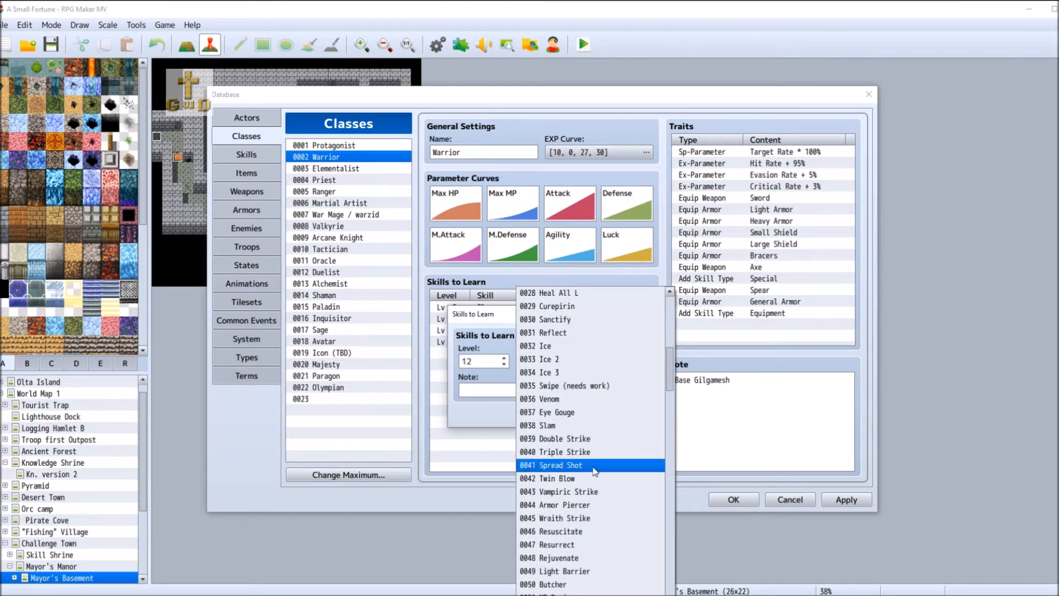
{"action": "left_click", "coordinate": [598, 466]}
{"action": "left_click", "coordinate": [548, 415]}
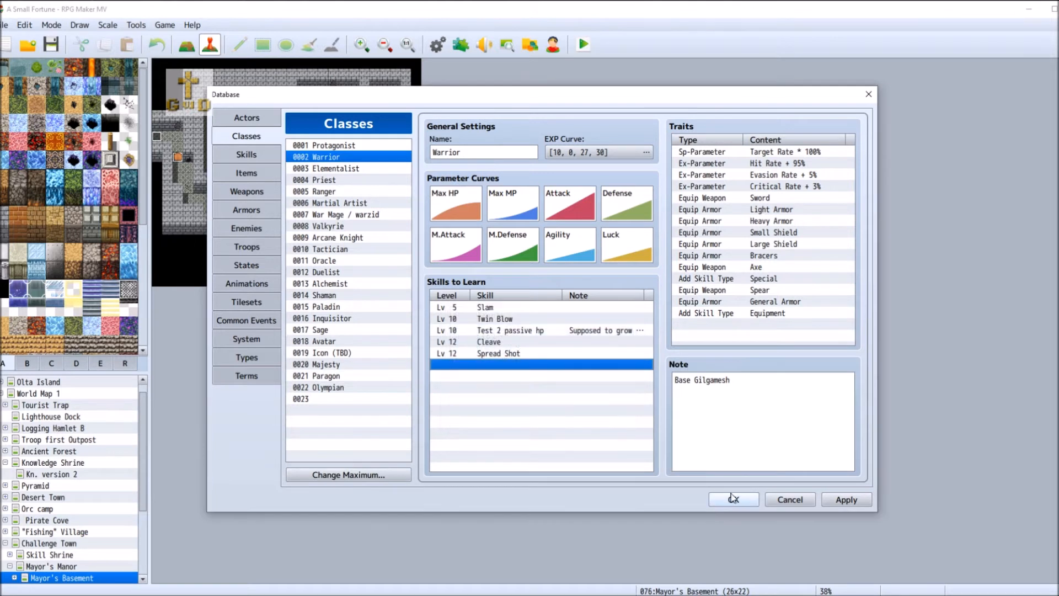
{"action": "left_click", "coordinate": [845, 499]}
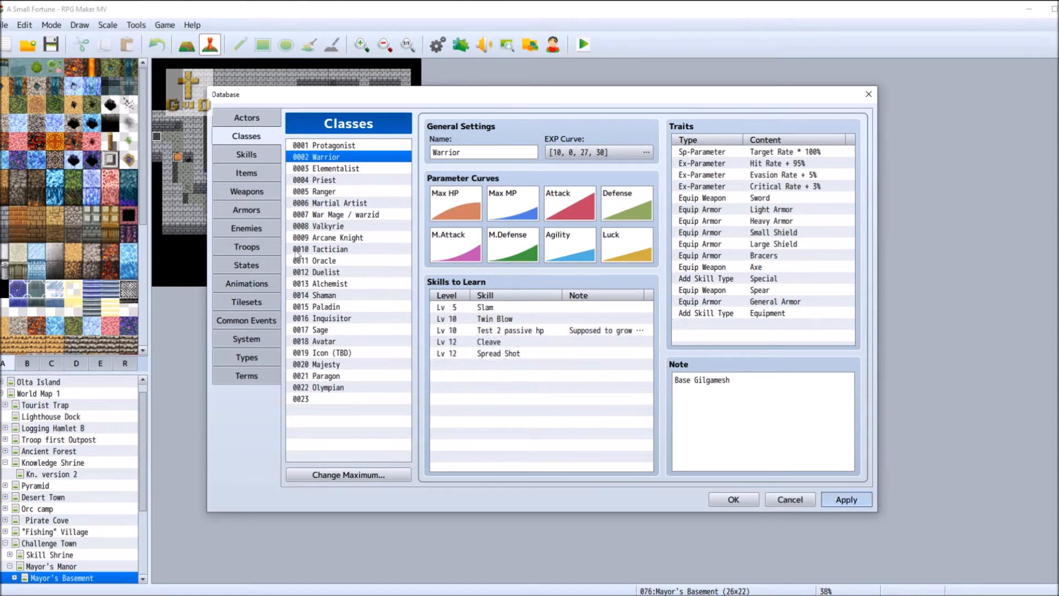
- Name the empty skill 0066 "Counter", give it icon 77 and enter the description "Get hit, hit them back harder."
{"action": "left_click", "coordinate": [228, 153]}
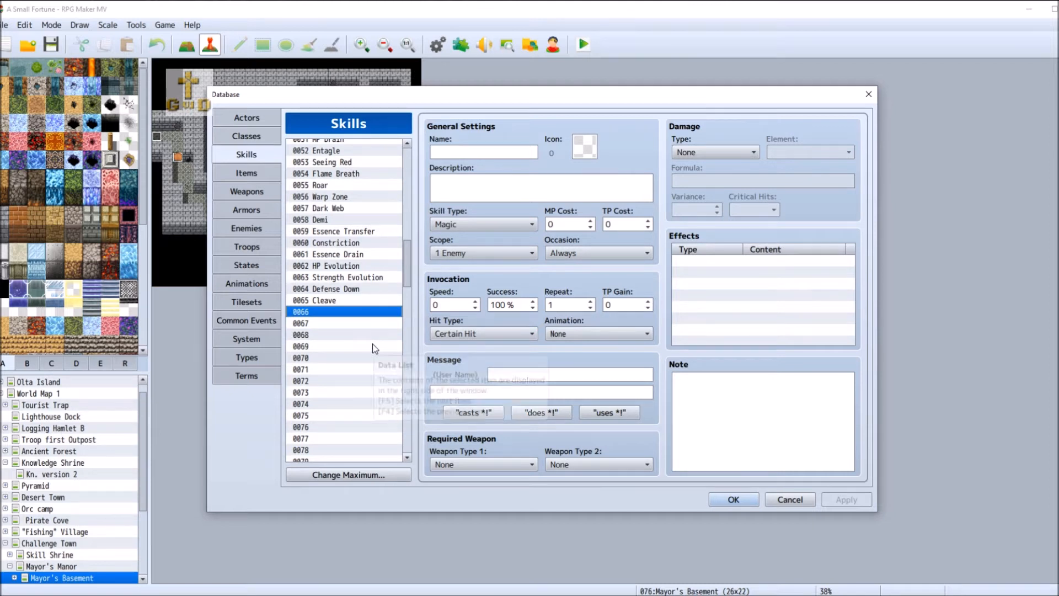
{"action": "left_click", "coordinate": [539, 147]}
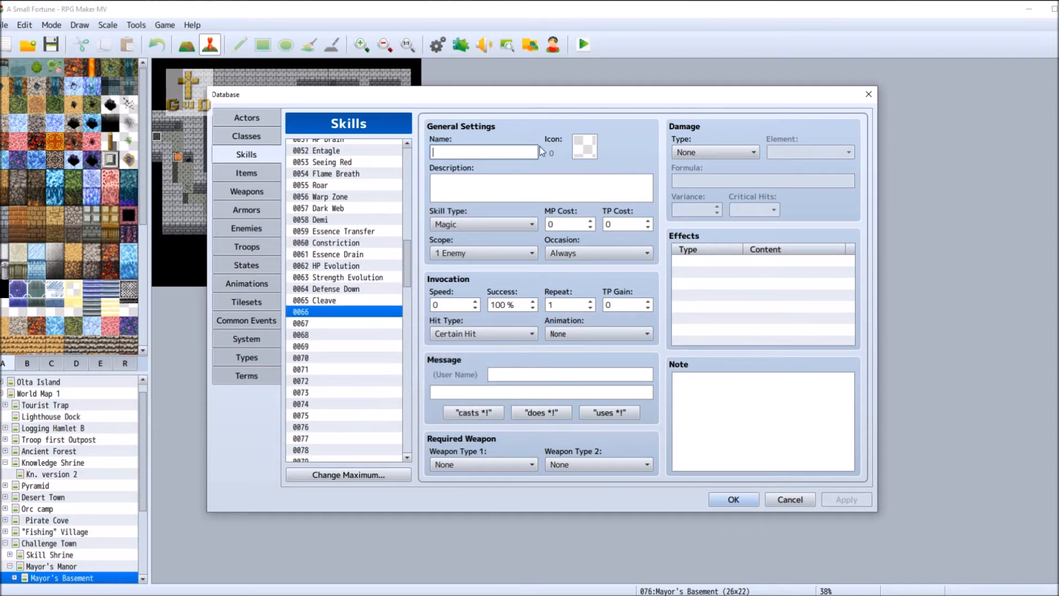
{"action": "type", "text": "Counter"}
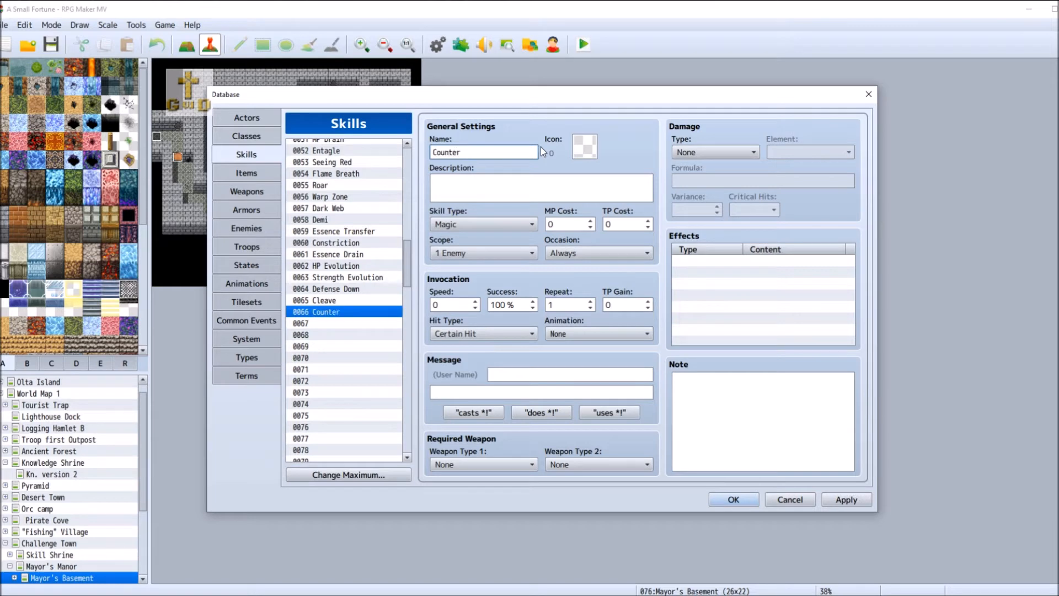
{"action": "double_click", "coordinate": [585, 146]}
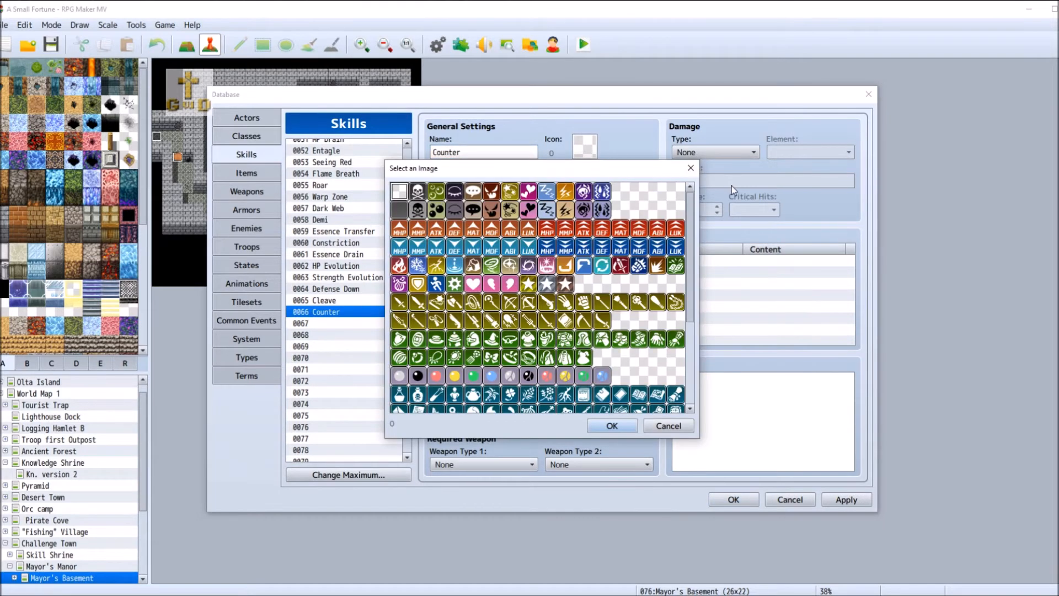
{"action": "double_click", "coordinate": [637, 266]}
{"action": "left_click", "coordinate": [477, 183]}
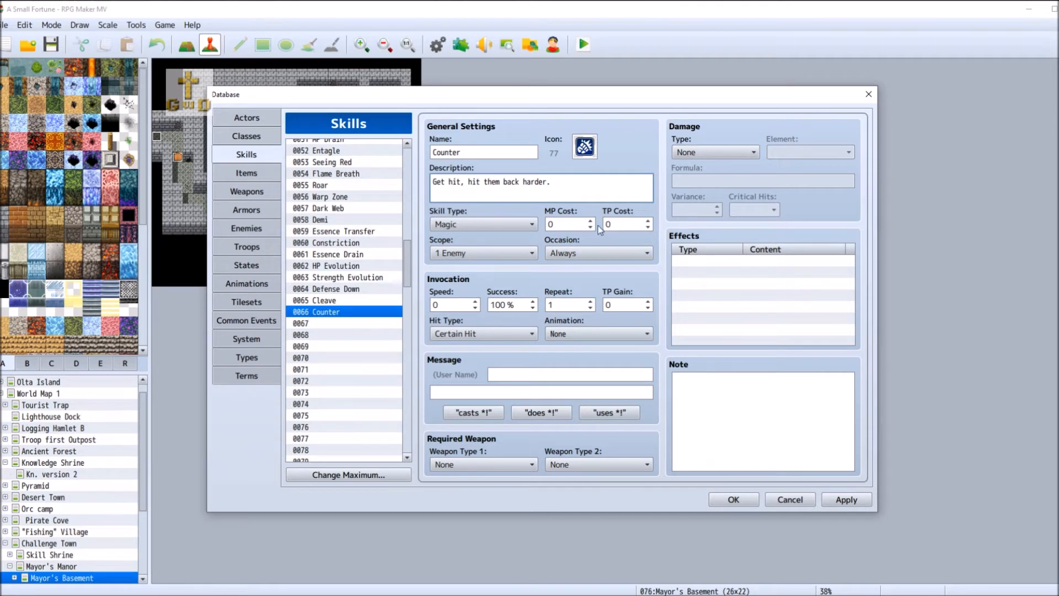
- Set Counter's skill type to Special, its scope to The User and its occasion to Battle Screen
{"action": "left_click", "coordinate": [494, 220]}
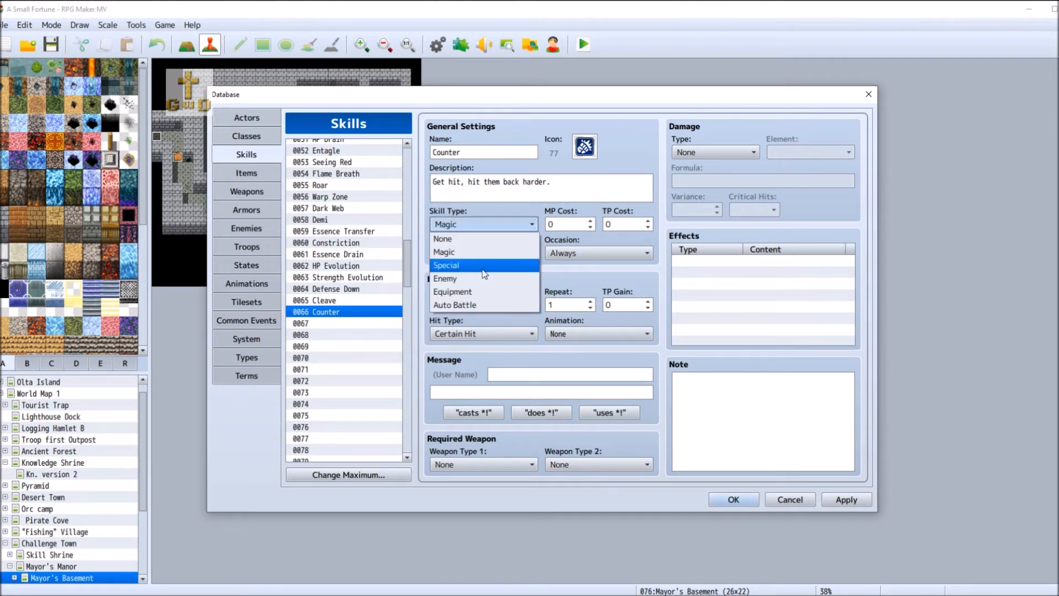
{"action": "left_click", "coordinate": [484, 271]}
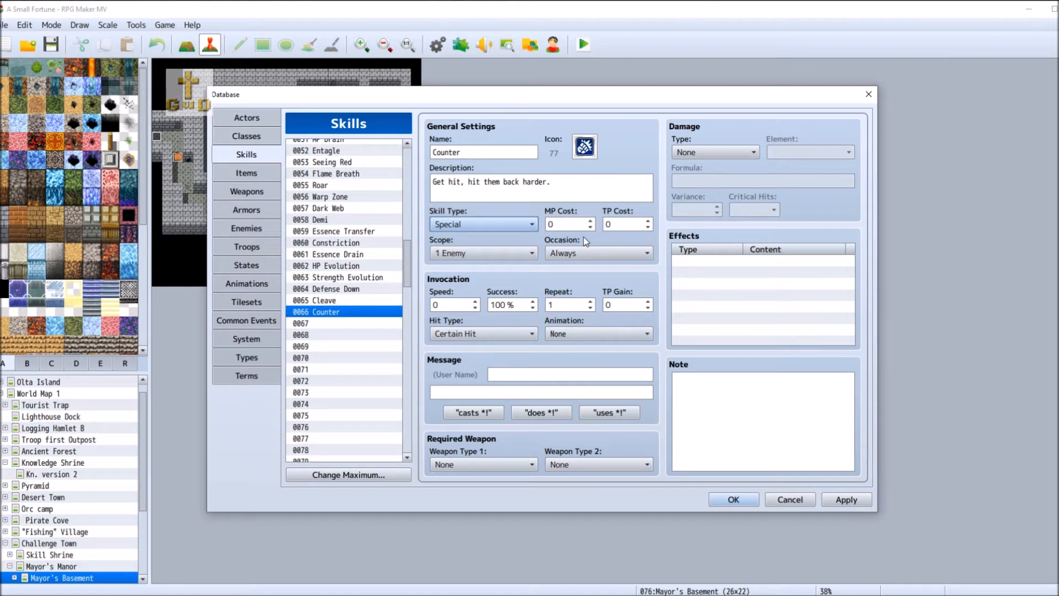
{"action": "left_click", "coordinate": [496, 255]}
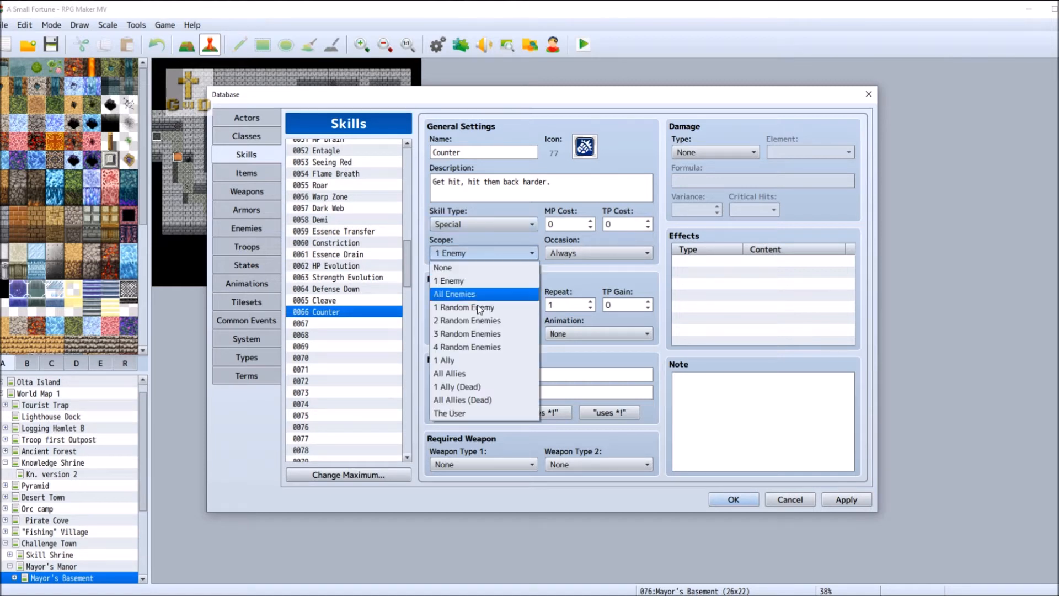
{"action": "left_click", "coordinate": [458, 415]}
{"action": "left_click", "coordinate": [574, 252]}
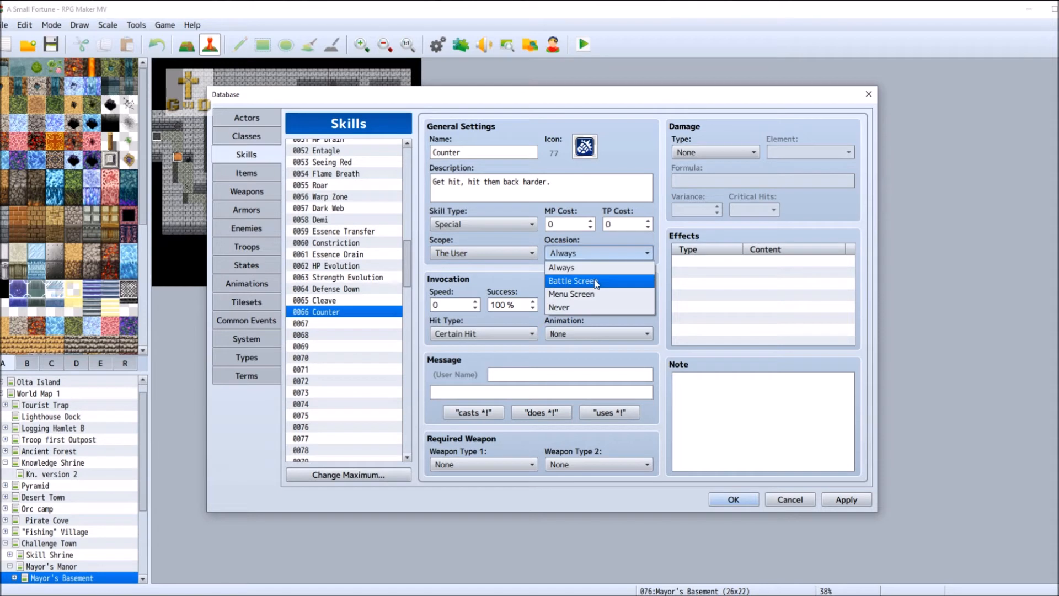
{"action": "left_click", "coordinate": [574, 277]}
{"action": "left_click", "coordinate": [573, 221]}
{"action": "left_click", "coordinate": [620, 227]}
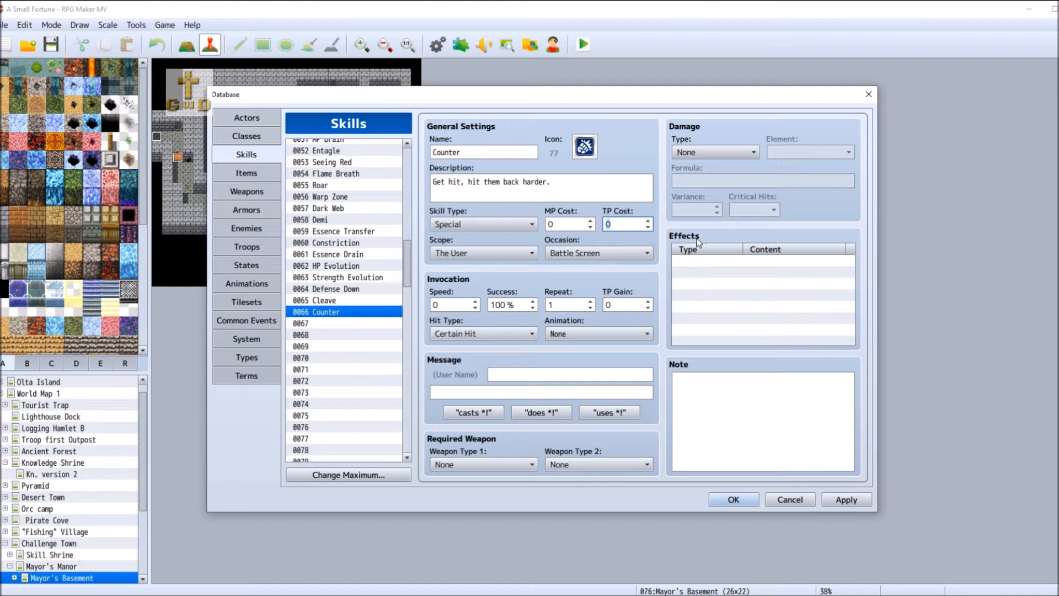
{"action": "mouse_move", "coordinate": [697, 238]}
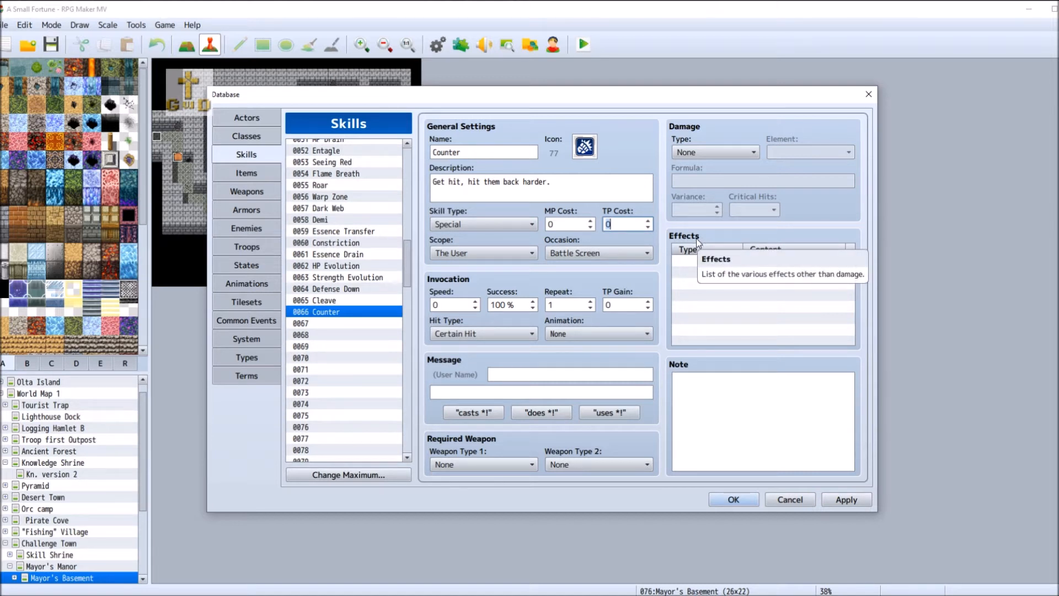
- Set Counter's TP cost to 10, its animation to 0001 Hit Physical and its battle message to "uses %1!"
{"action": "type", "text": "10"}
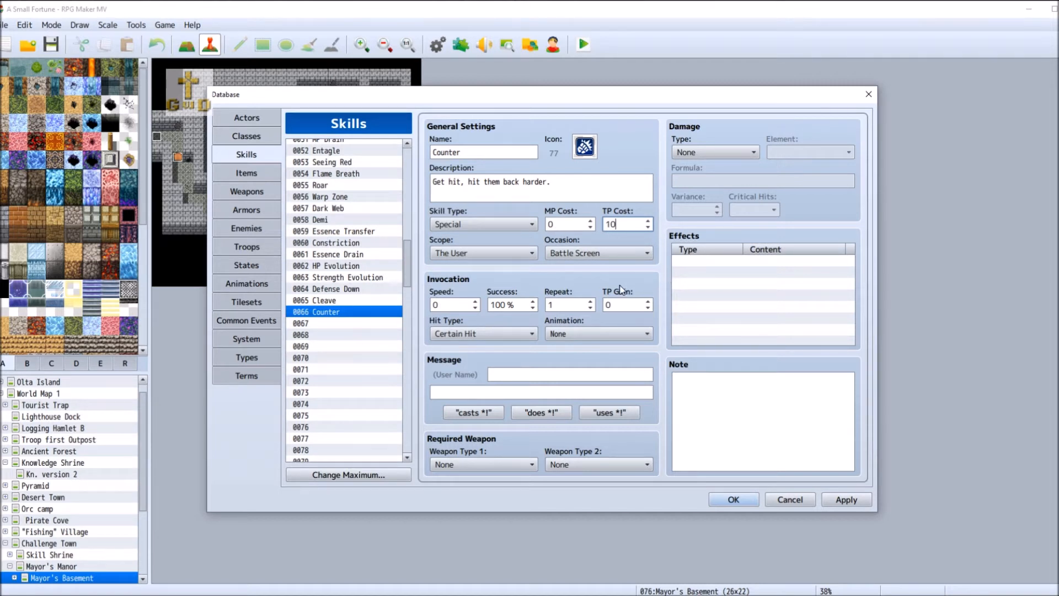
{"action": "left_click", "coordinate": [484, 333]}
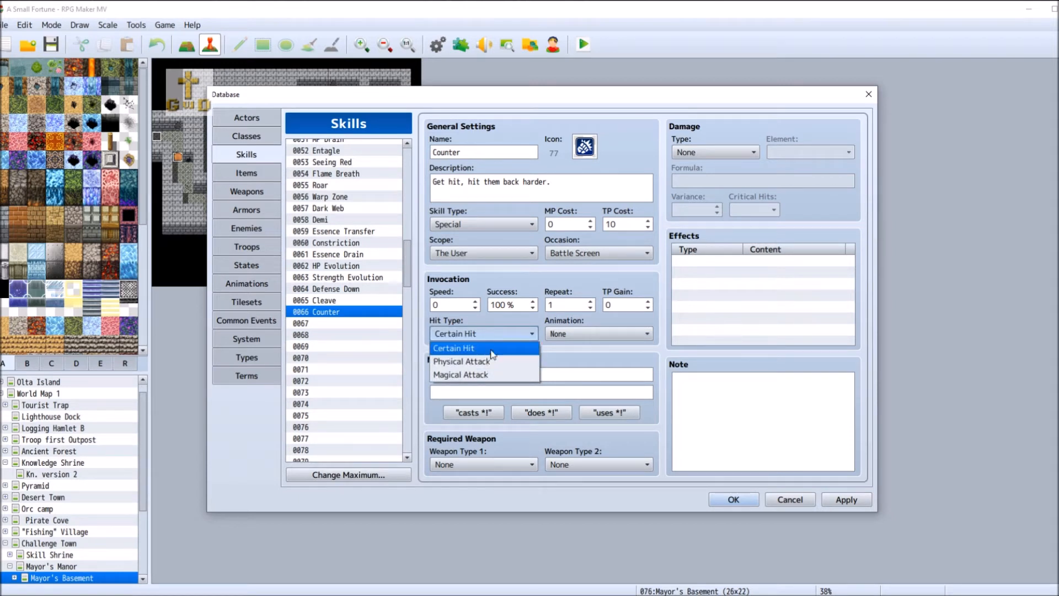
{"action": "left_click", "coordinate": [604, 338]}
{"action": "left_click", "coordinate": [603, 337]}
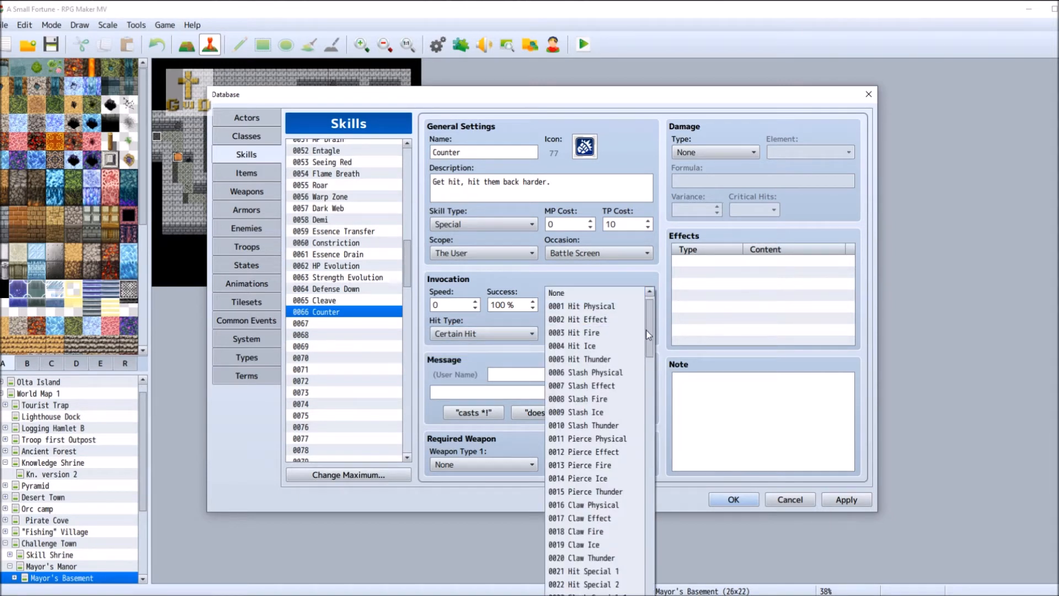
{"action": "scroll", "coordinate": [615, 353], "scroll_direction": "up", "scroll_amount": 1}
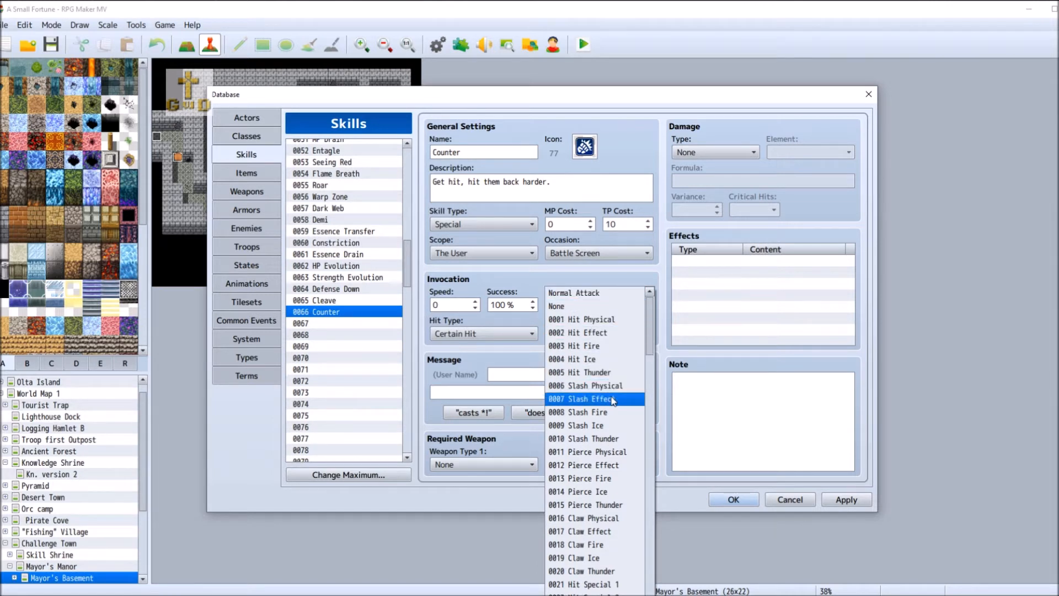
{"action": "left_click", "coordinate": [607, 320]}
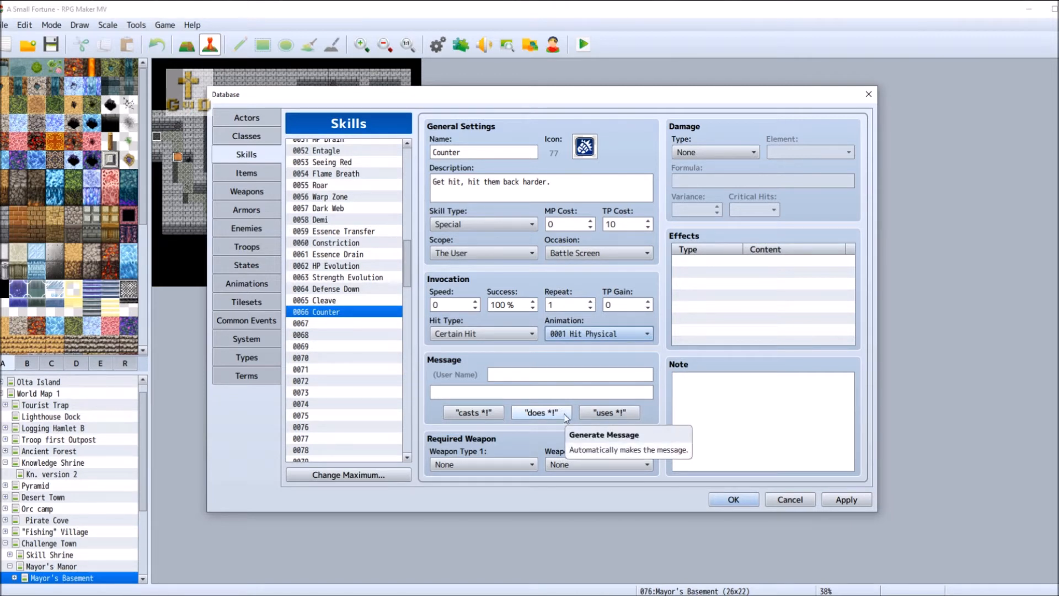
{"action": "left_click", "coordinate": [623, 414]}
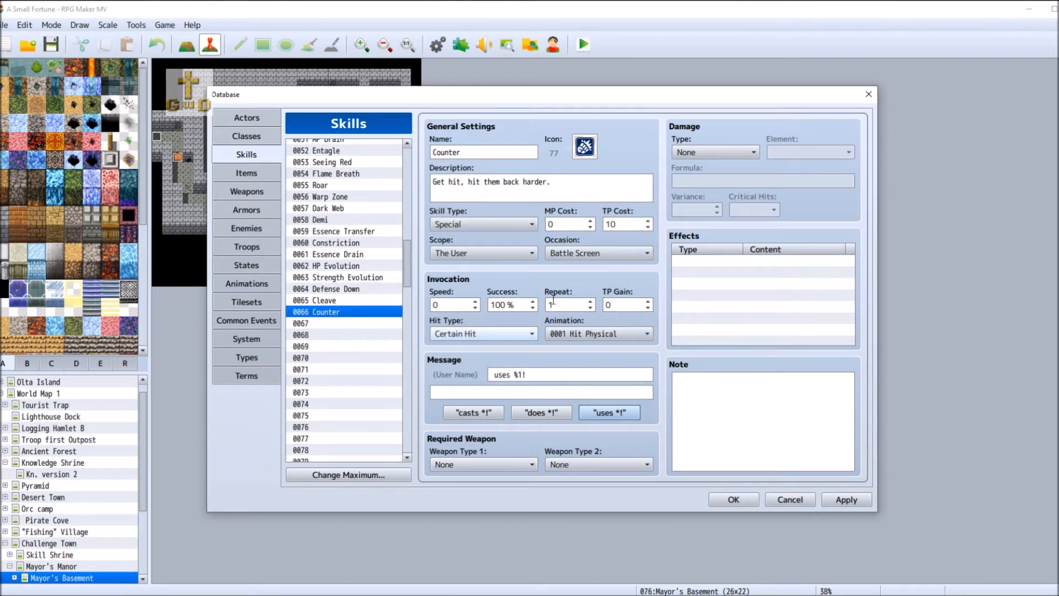
- Set Counter's damage type to HP Damage and its element to Physical
{"action": "left_click", "coordinate": [746, 154]}
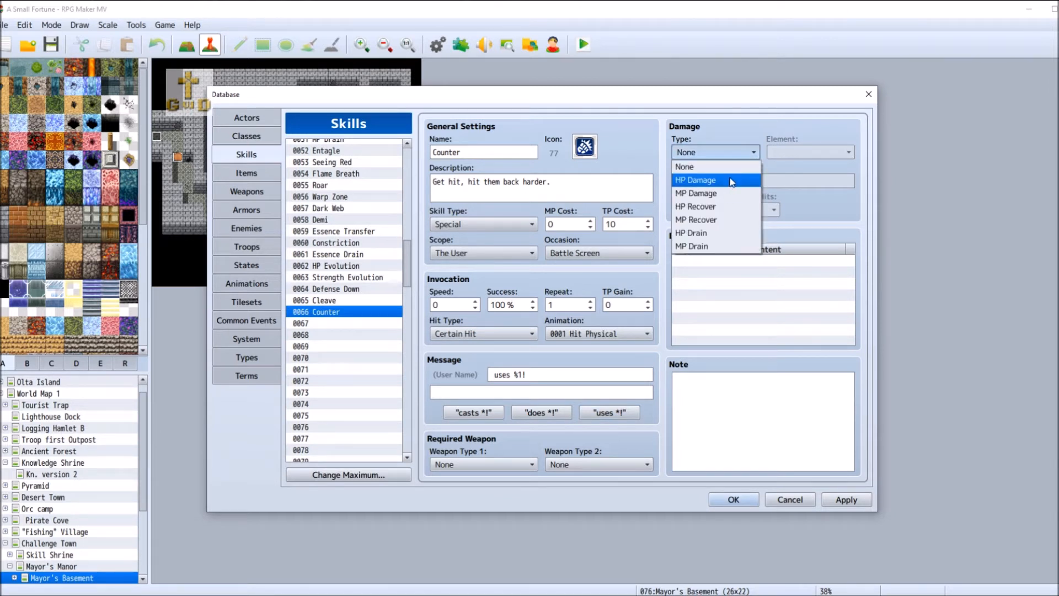
{"action": "left_click", "coordinate": [733, 180]}
{"action": "left_click", "coordinate": [822, 152]}
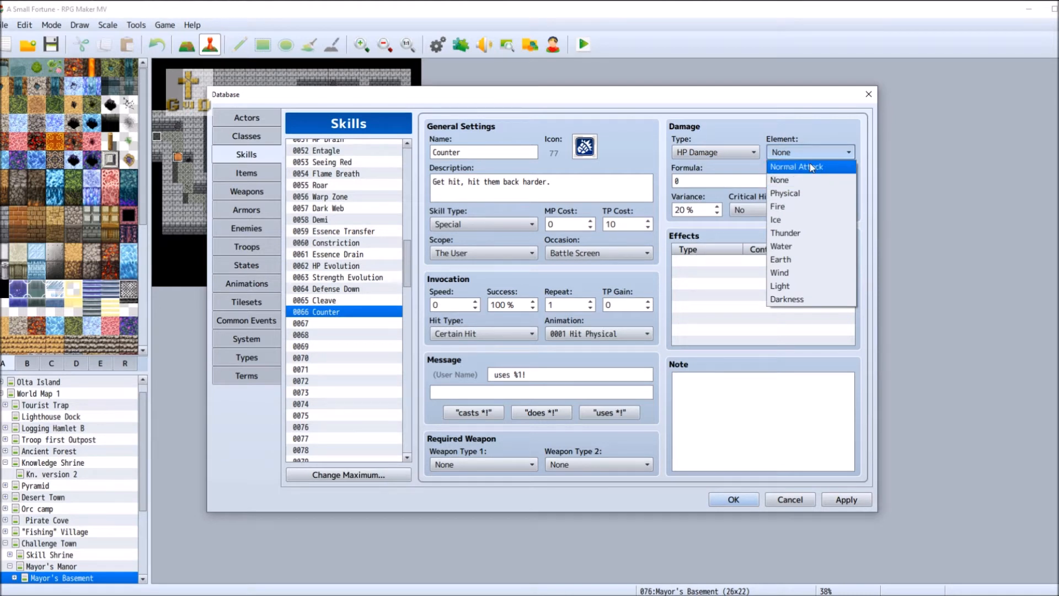
{"action": "left_click", "coordinate": [811, 193]}
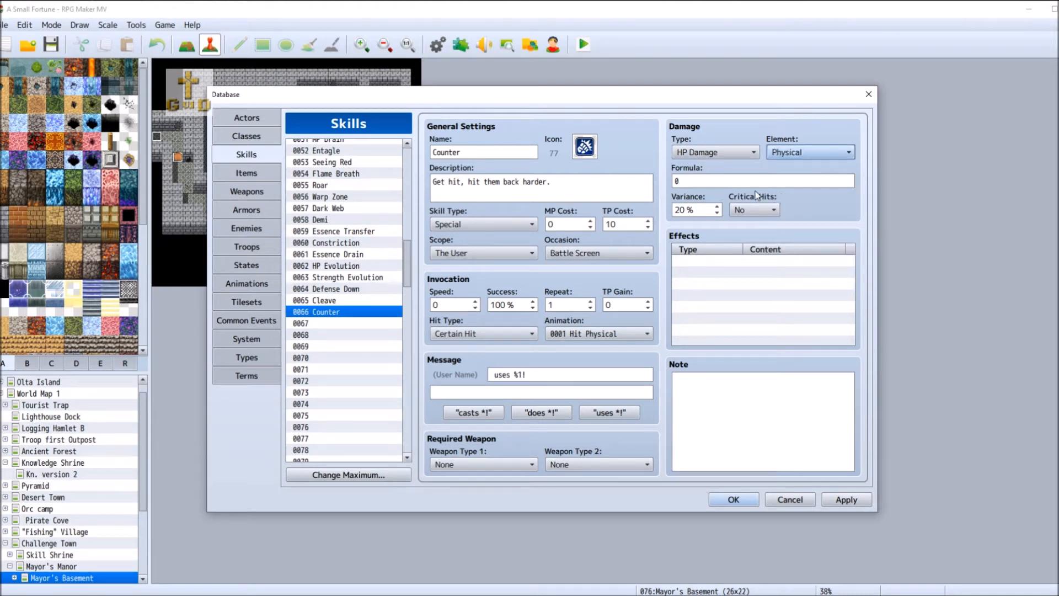
- Set Counter's damage variance to 15%, allow critical hits and paste the formula "a.atk * 4 - b.def * 2"
{"action": "left_click", "coordinate": [717, 213]}
{"action": "left_click", "coordinate": [717, 213]}
{"action": "left_click", "coordinate": [718, 213]}
{"action": "left_click", "coordinate": [717, 213]}
{"action": "left_click", "coordinate": [717, 213]}
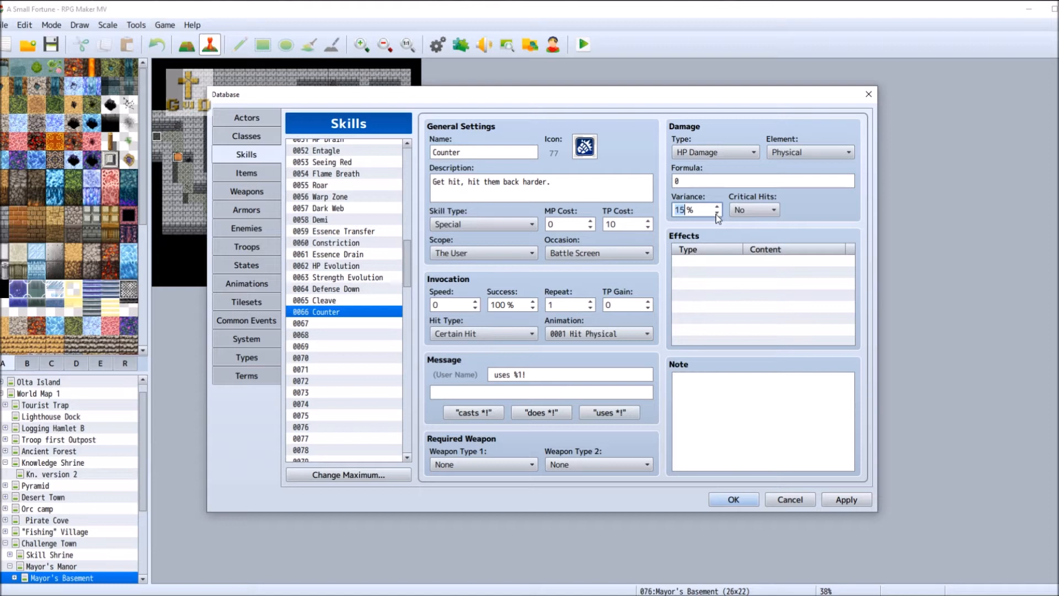
{"action": "left_click", "coordinate": [765, 211]}
{"action": "left_click", "coordinate": [762, 224]}
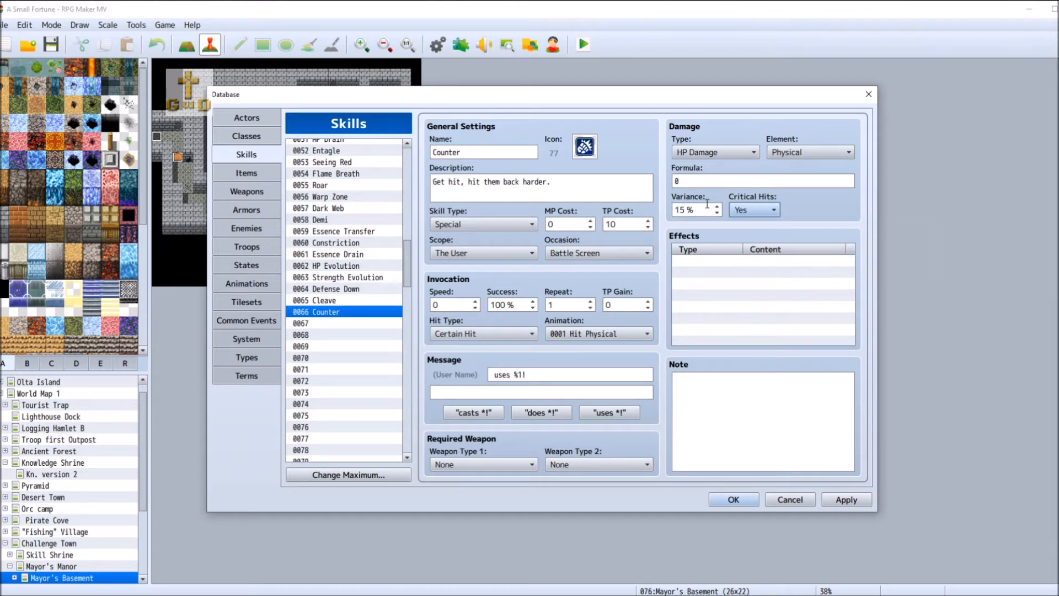
{"action": "right_click", "coordinate": [690, 183]}
{"action": "left_click", "coordinate": [716, 216]}
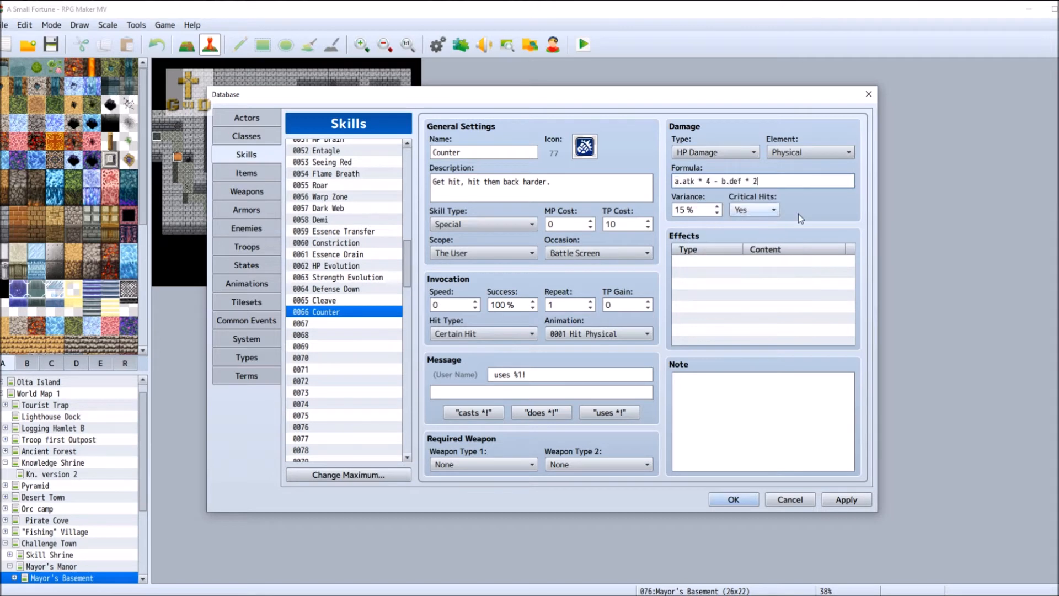
- Add an effect to Counter that runs common event 0010
{"action": "double_click", "coordinate": [820, 253]}
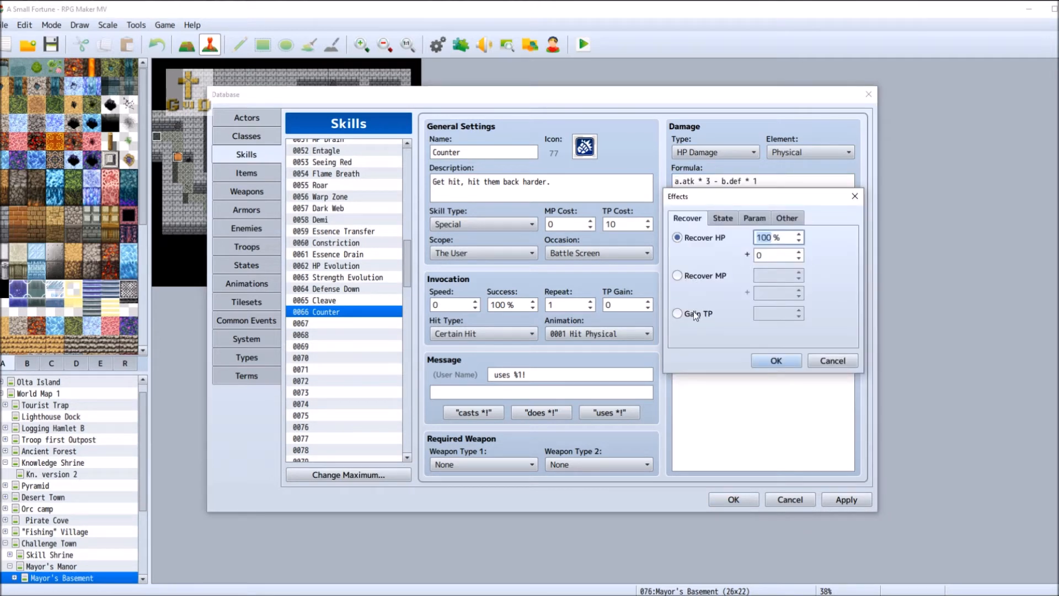
{"action": "left_click", "coordinate": [726, 219]}
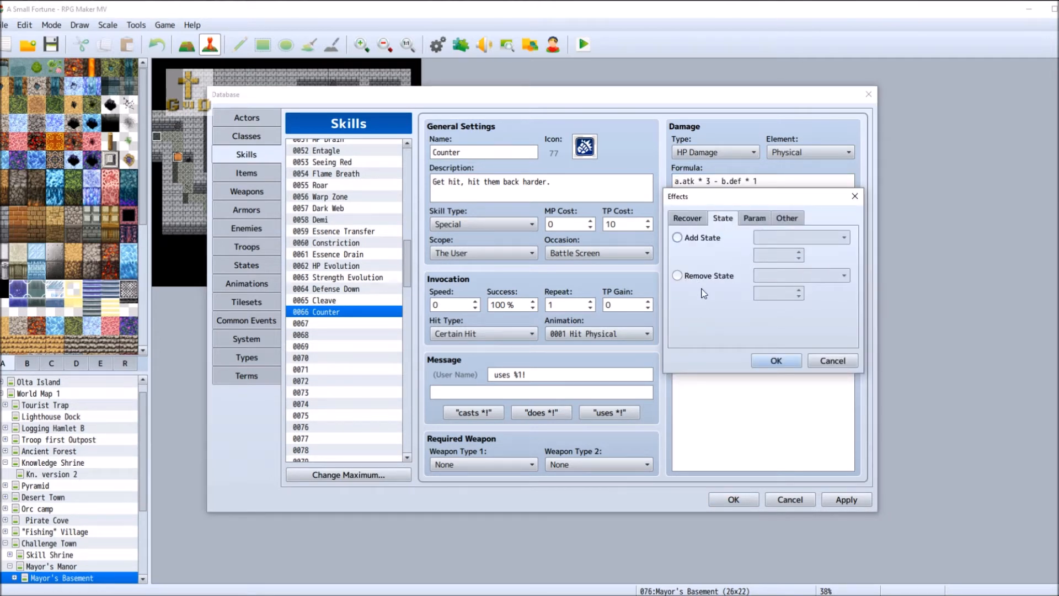
{"action": "left_click", "coordinate": [756, 219]}
{"action": "left_click", "coordinate": [705, 238]}
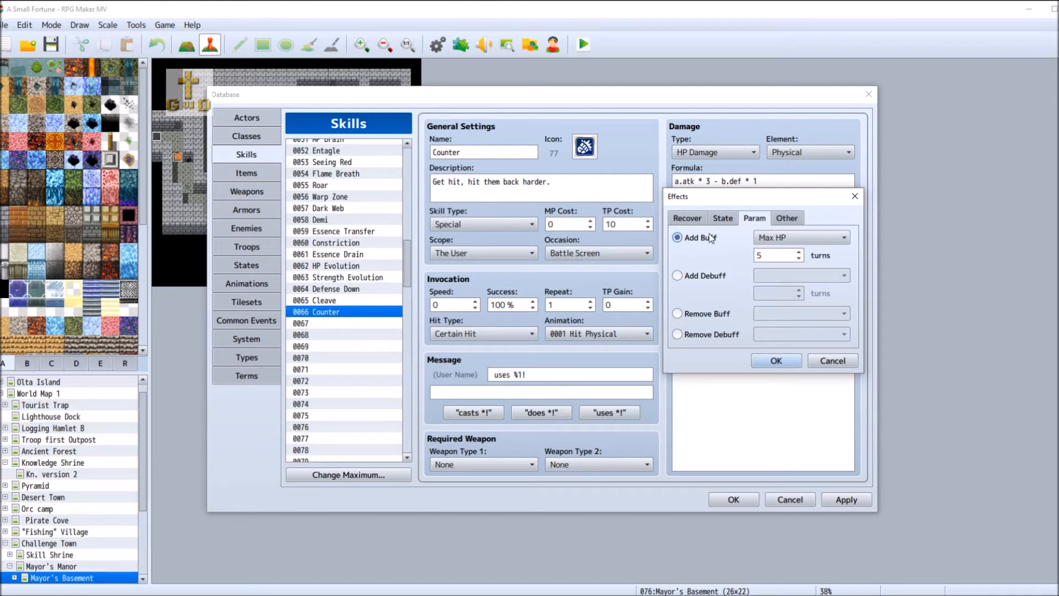
{"action": "left_click", "coordinate": [809, 238]}
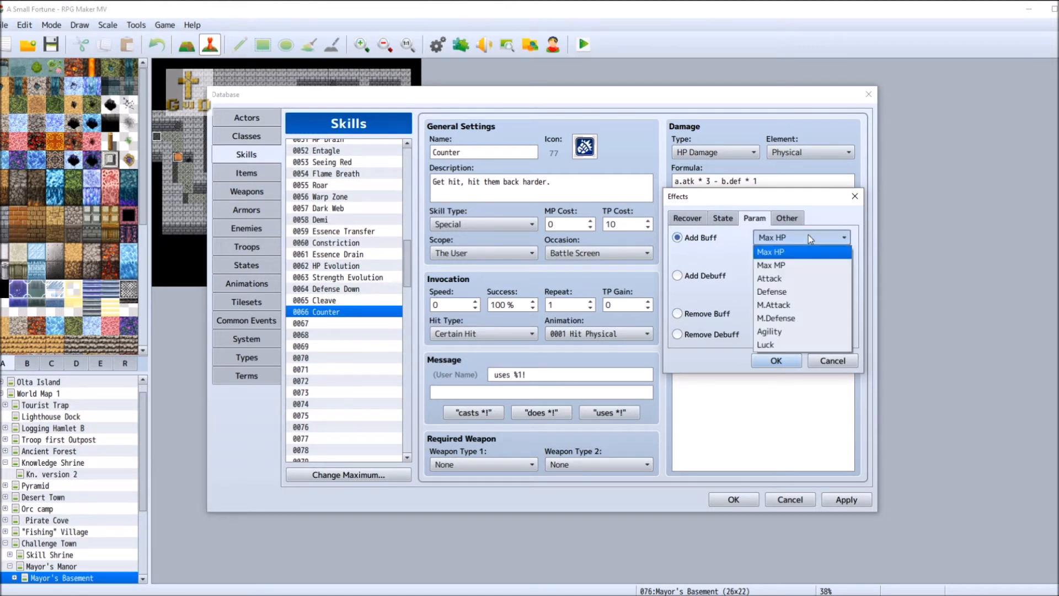
{"action": "left_click", "coordinate": [698, 245]}
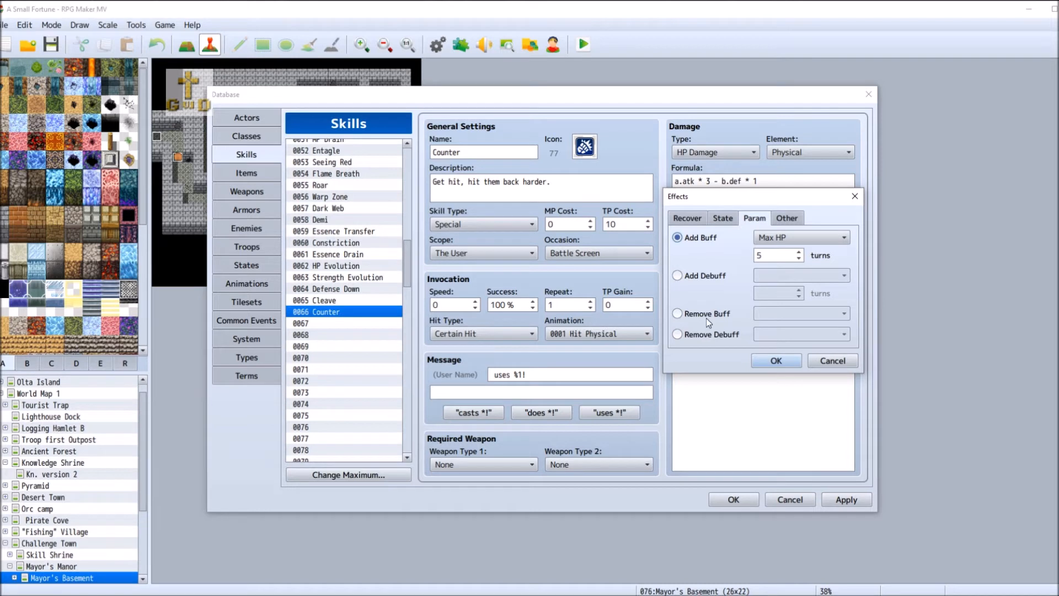
{"action": "left_click", "coordinate": [787, 219]}
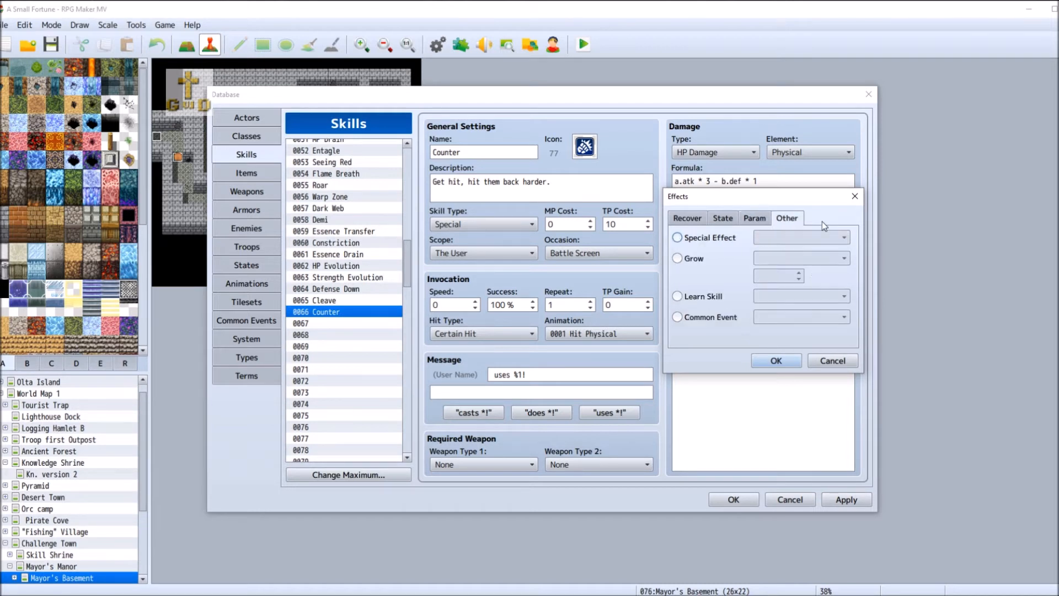
{"action": "left_click", "coordinate": [710, 296]}
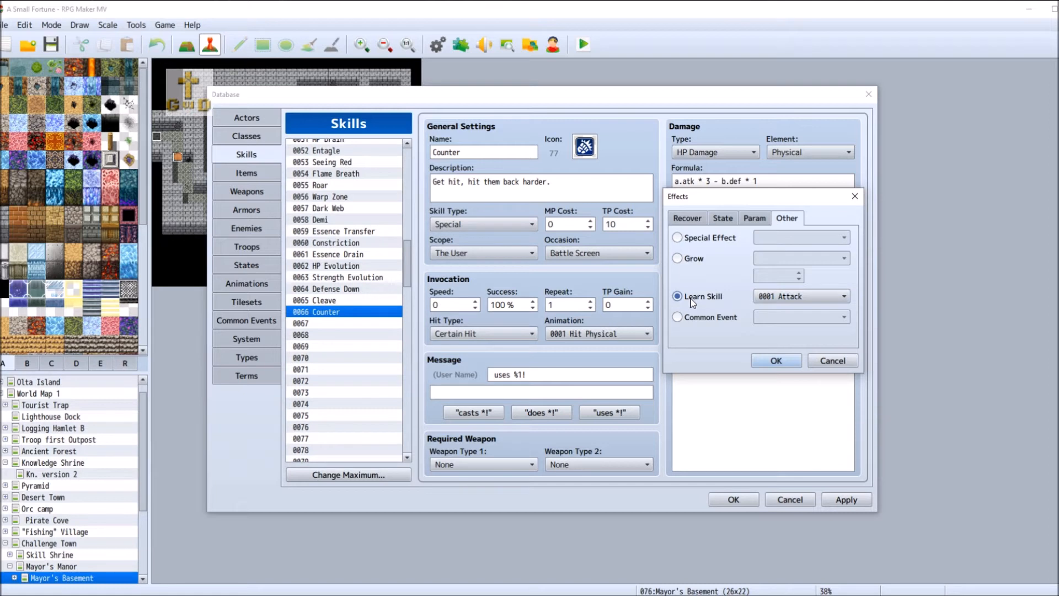
{"action": "left_click", "coordinate": [706, 317]}
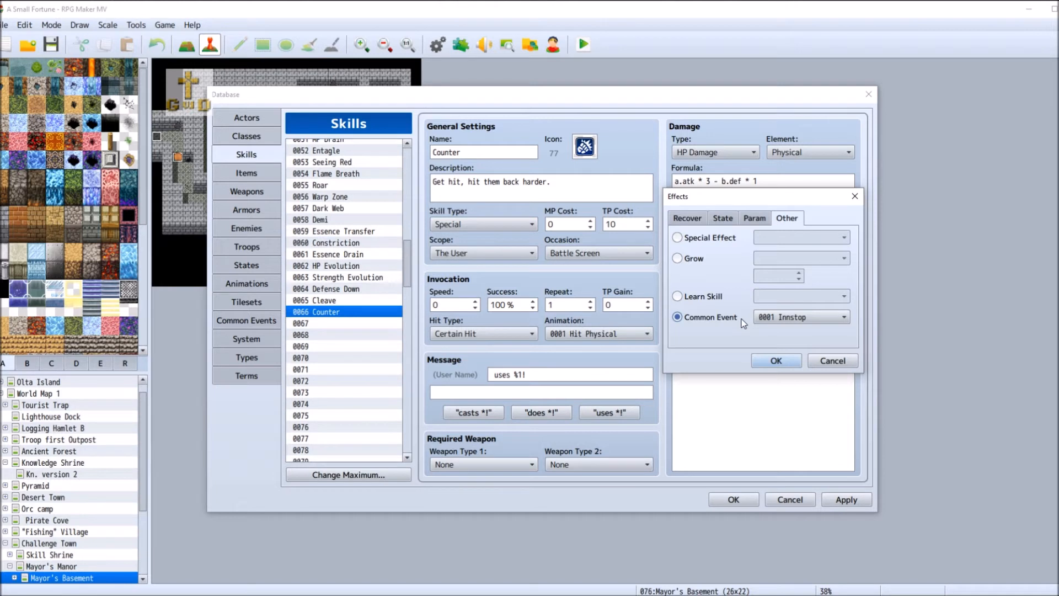
{"action": "left_click", "coordinate": [800, 317]}
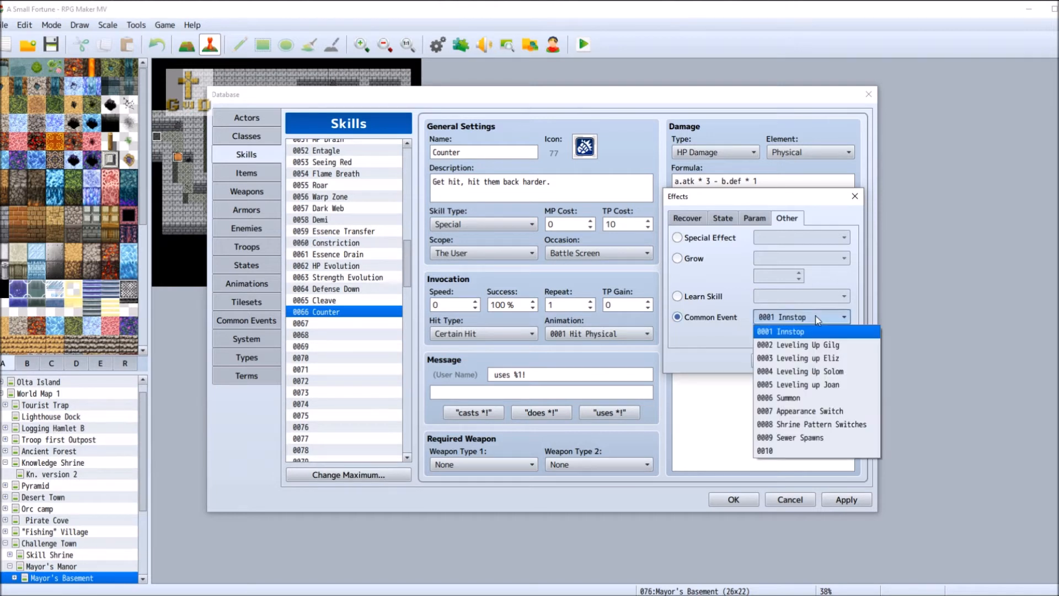
{"action": "left_click", "coordinate": [782, 452]}
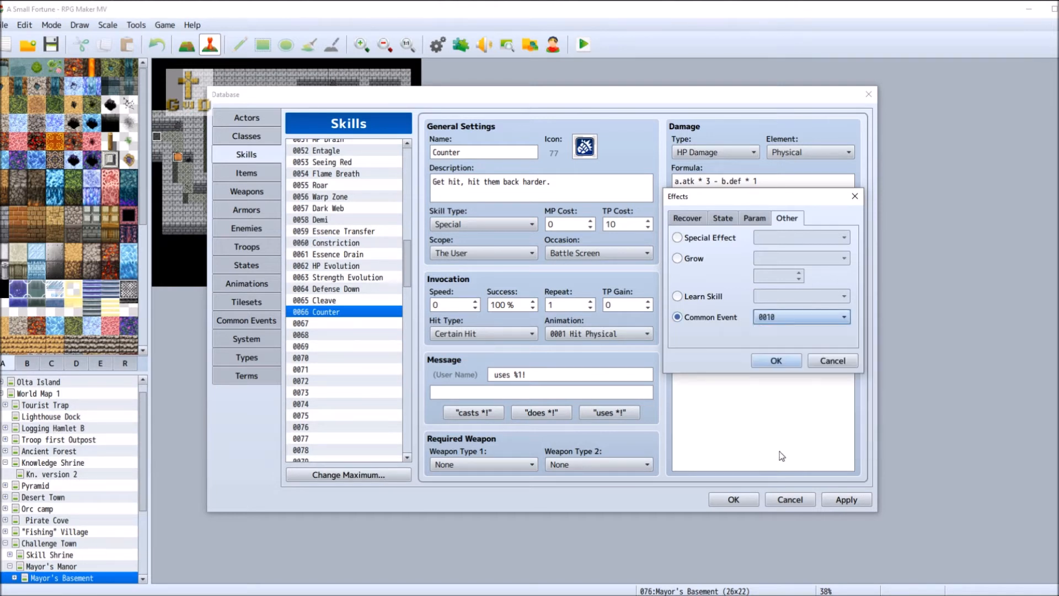
{"action": "left_click", "coordinate": [772, 361]}
- Write the note "Need to make common event for counterattacking" for the Counter skill
{"action": "left_click", "coordinate": [717, 375]}
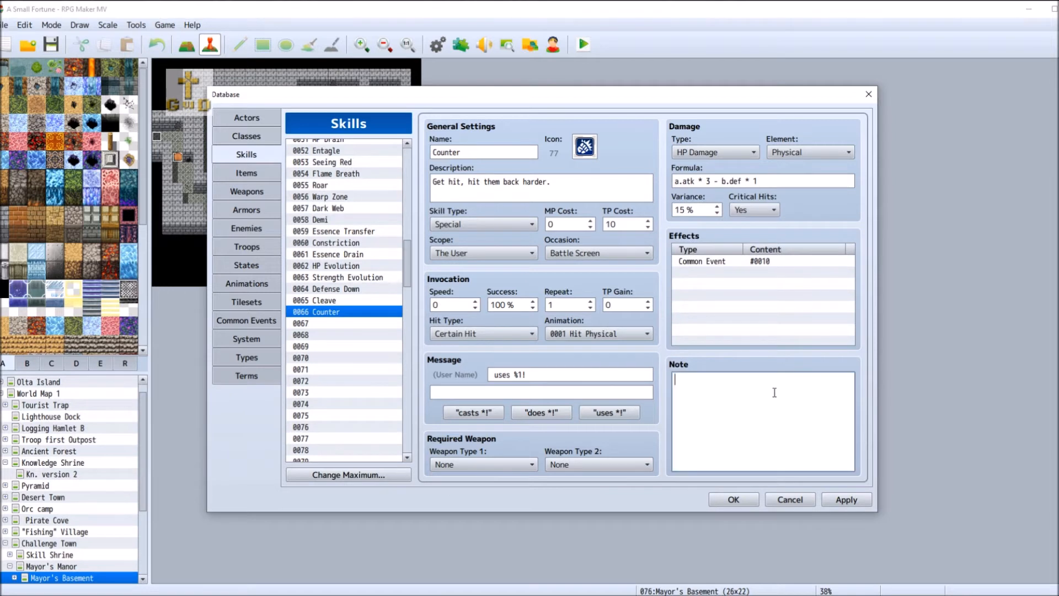
{"action": "type", "text": "Need to make common event for countera"}
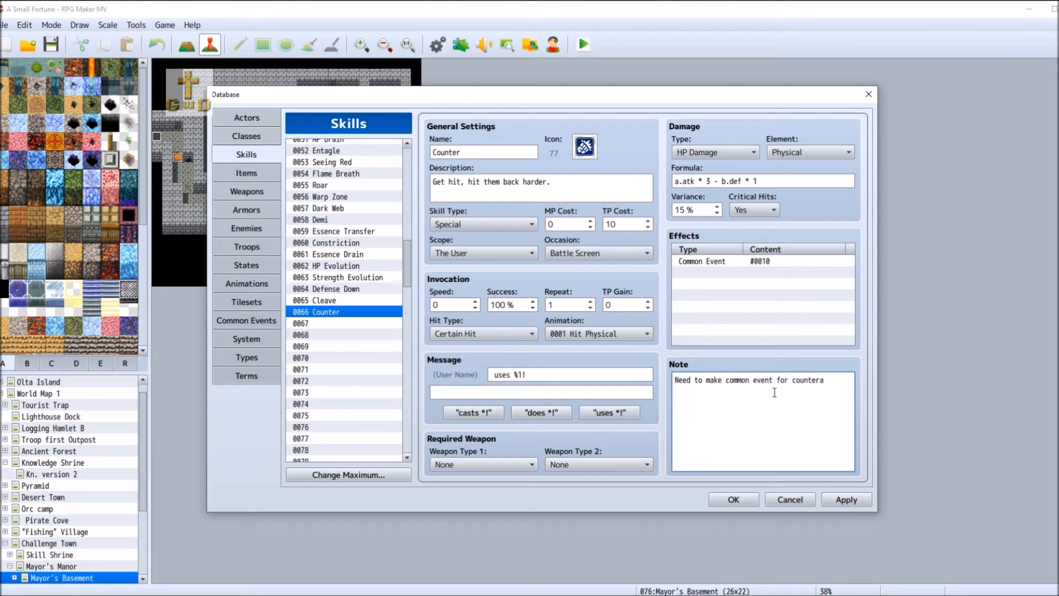
{"action": "type", "text": " tt"}
{"action": "key", "text": "BackSpace"}
{"action": "key", "text": "BackSpace"}
{"action": "key", "text": "BackSpace"}
{"action": "key", "text": "BackSpace"}
{"action": "type", "text": "attacking"}
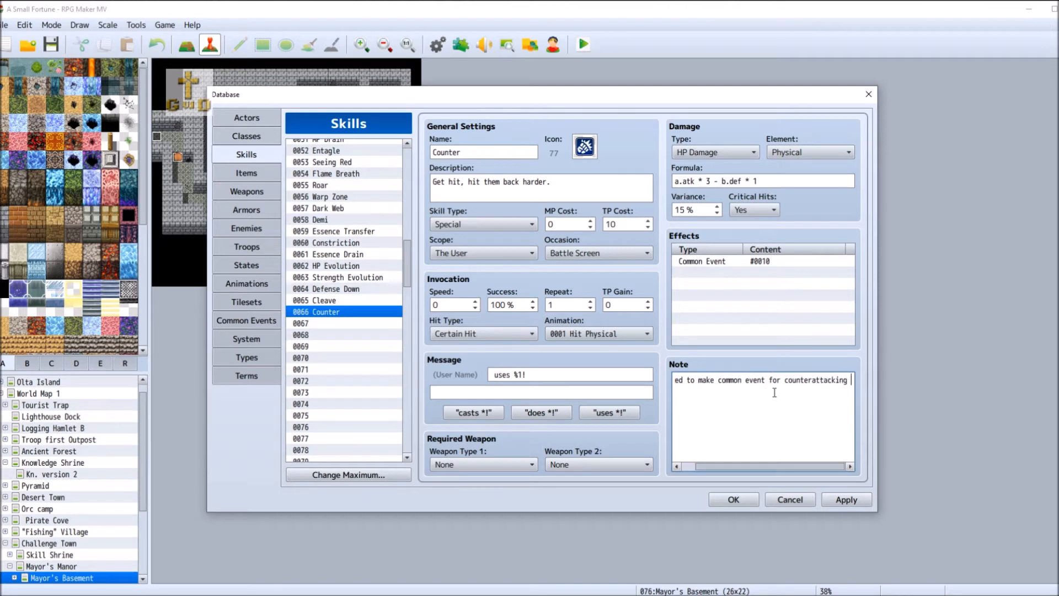
{"action": "type", "text": " an e"}
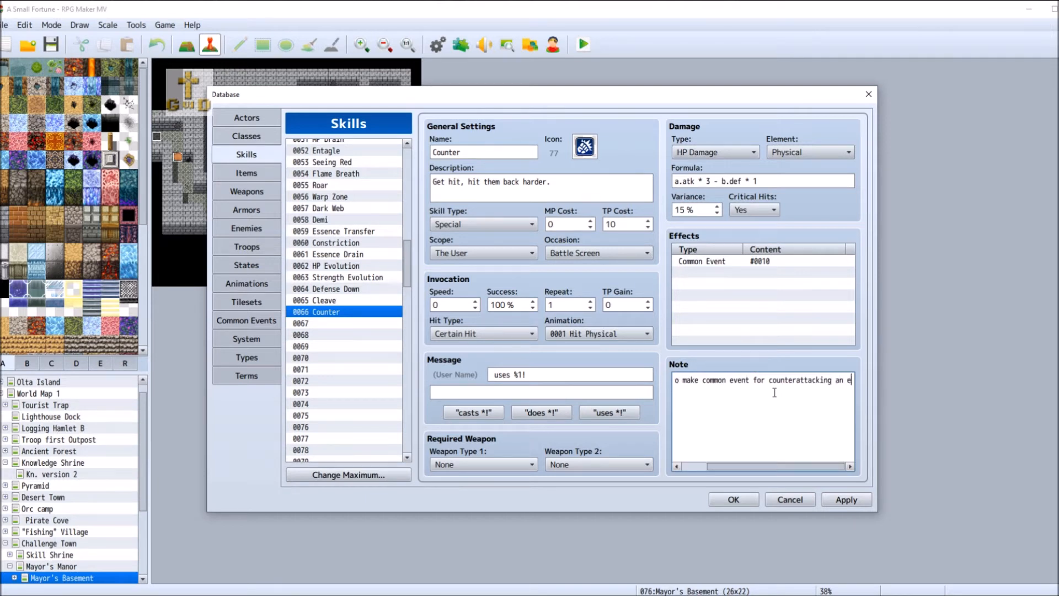
{"action": "key", "text": "BackSpace"}
{"action": "key", "text": "BackSpace"}
{"action": "key", "text": "BackSpace"}
{"action": "key", "text": "BackSpace"}
{"action": "key", "text": "BackSpace"}
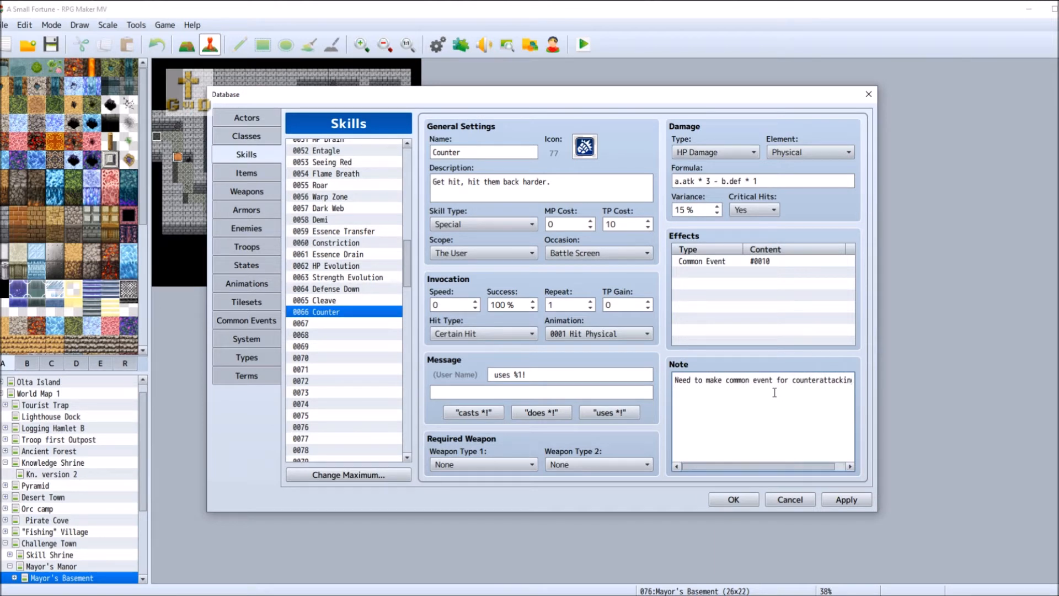
- Break Counter's note into two lines after "event", end it with "an enemy." and apply the database changes
{"action": "left_click", "coordinate": [776, 380]}
{"action": "key", "text": "Return"}
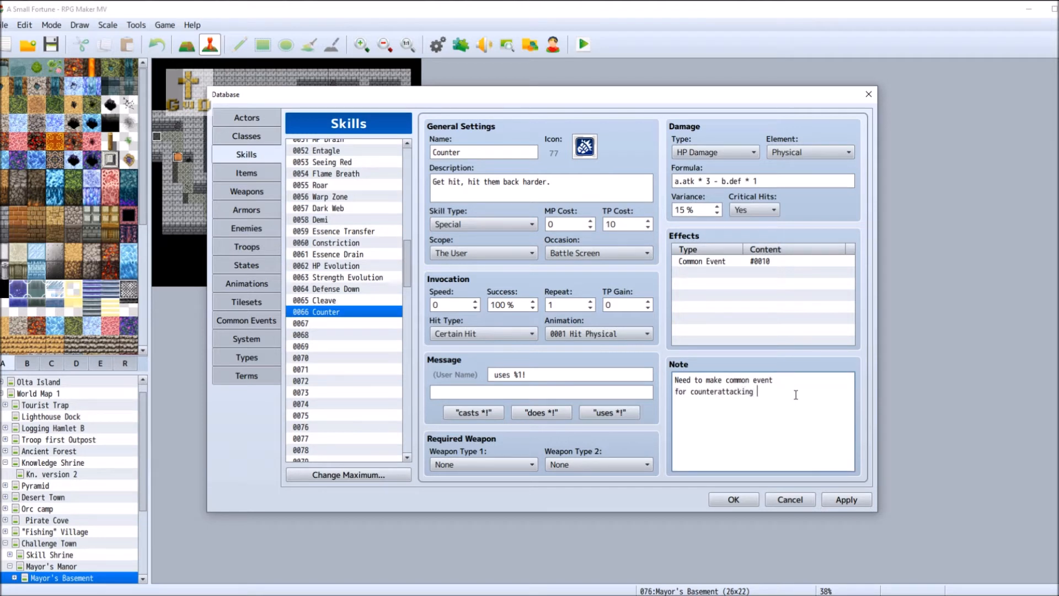
{"action": "type", "text": "an enemy."}
{"action": "left_click", "coordinate": [840, 500]}
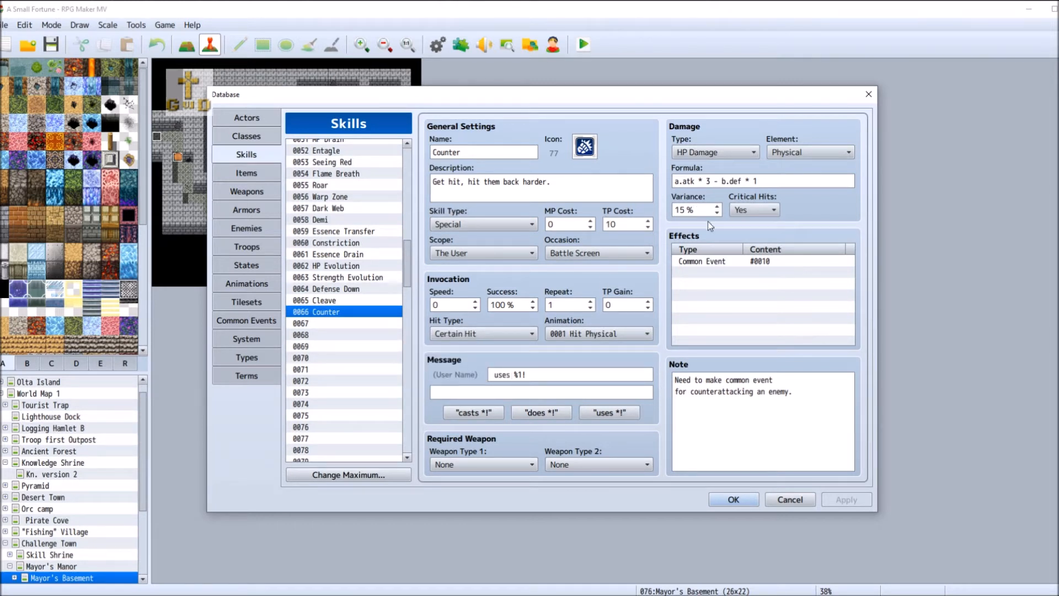
- Change Counter's damage formula to "a.atk * 4 - b.def * 2"
{"action": "triple_click", "coordinate": [711, 181]}
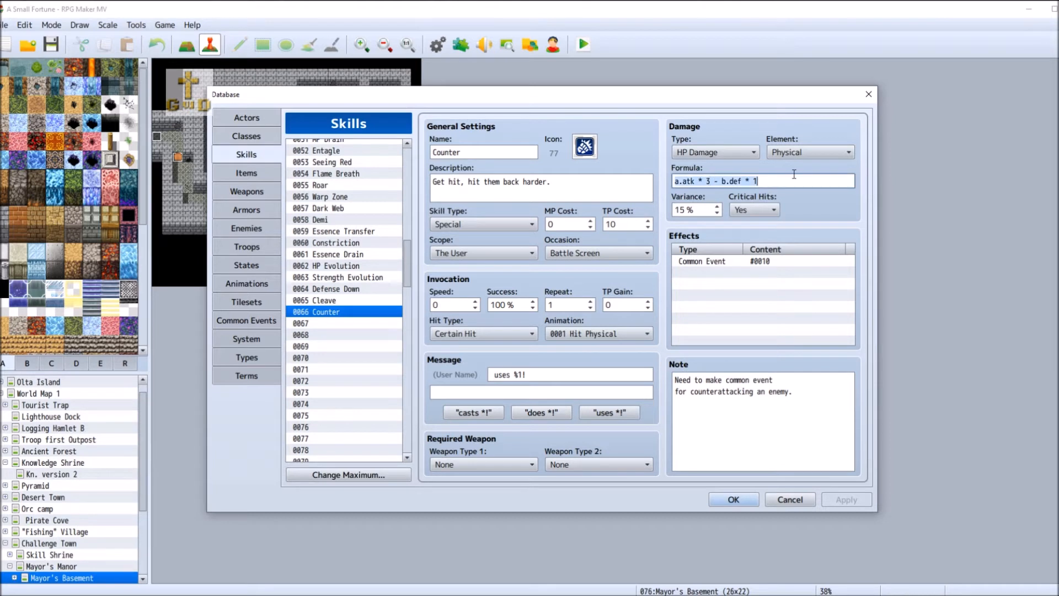
{"action": "left_click", "coordinate": [795, 175]}
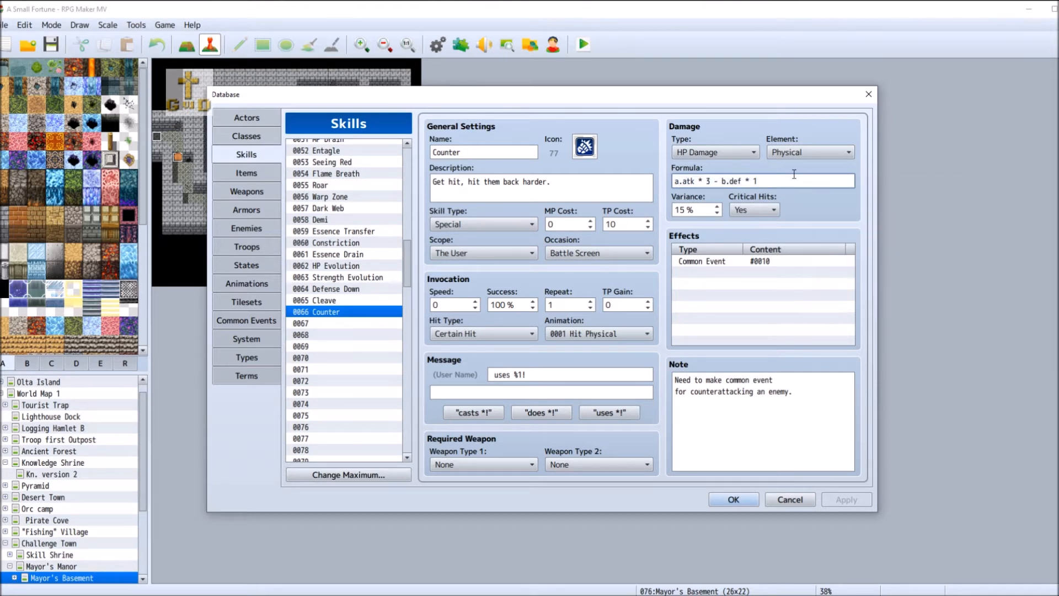
{"action": "key", "text": "BackSpace"}
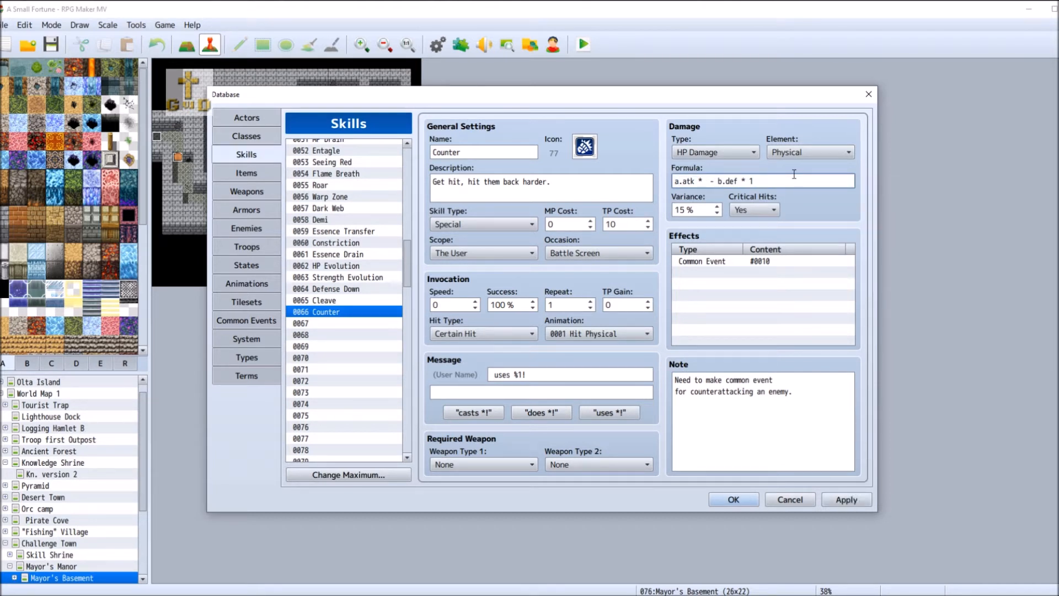
{"action": "type", "text": "4"}
{"action": "left_click", "coordinate": [762, 178]}
{"action": "key", "text": "BackSpace"}
{"action": "type", "text": "2"}
- Name the empty skill 0067 "Psych Up" and give it the orange ATK-up icon
{"action": "left_click", "coordinate": [342, 324]}
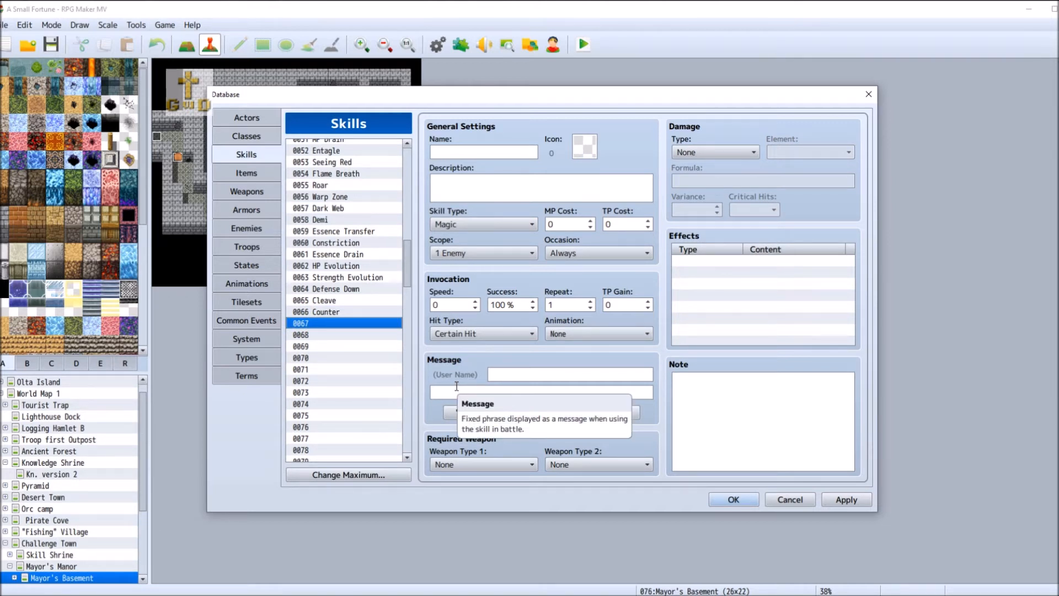
{"action": "left_click", "coordinate": [463, 150]}
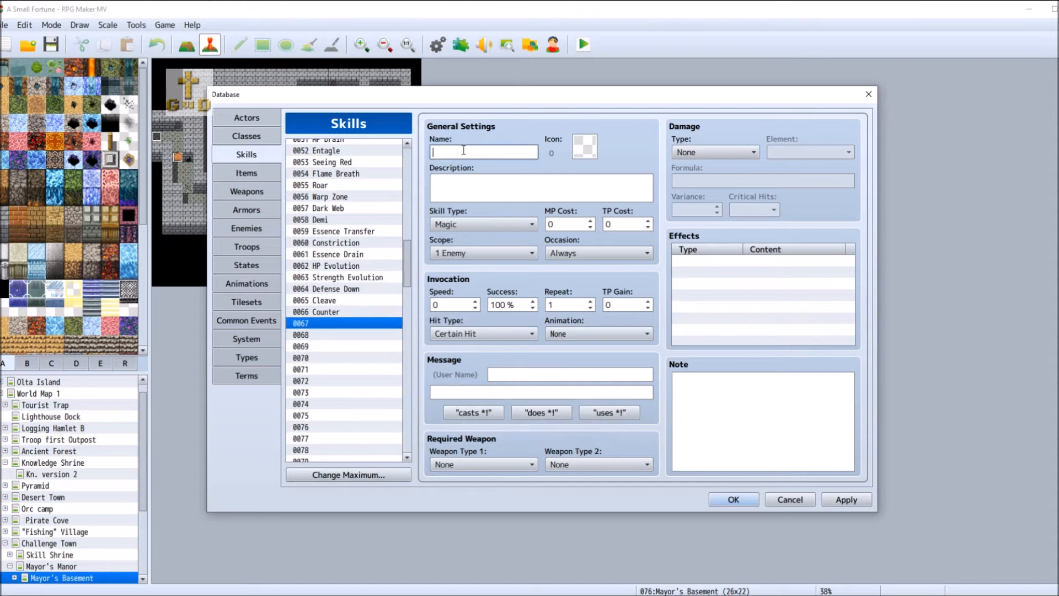
{"action": "type", "text": "Psych Up"}
{"action": "left_click", "coordinate": [593, 142]}
{"action": "double_click", "coordinate": [595, 143]}
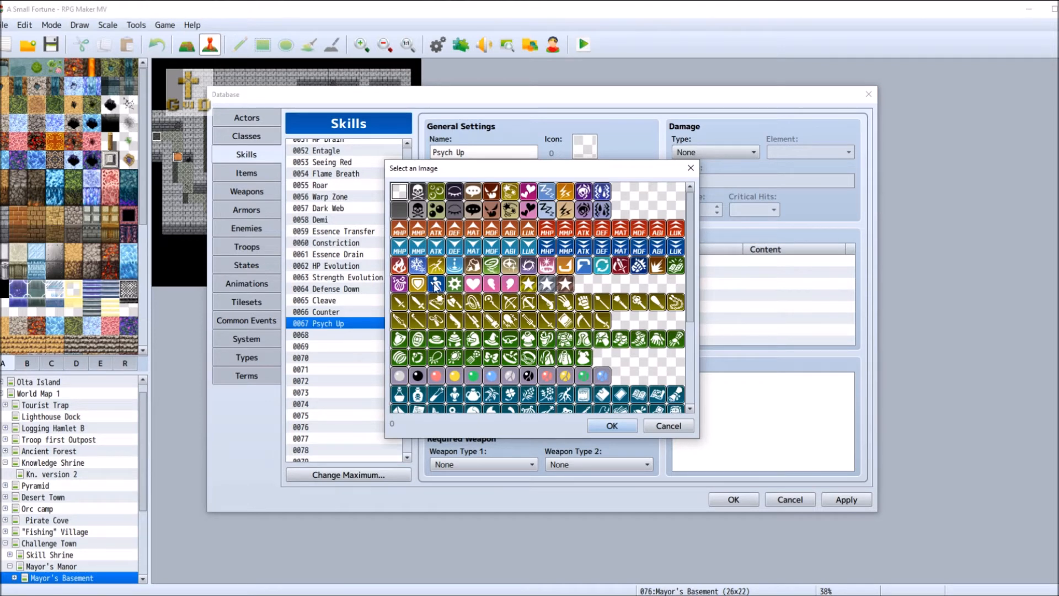
{"action": "left_click", "coordinate": [440, 231]}
{"action": "double_click", "coordinate": [440, 231]}
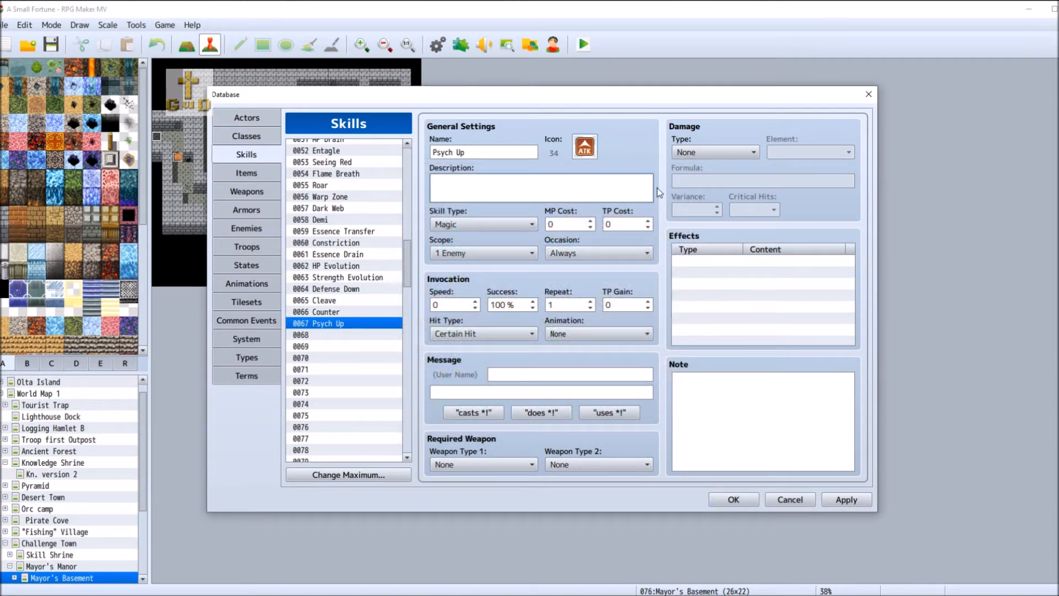
- Describe Psych Up as "Grow in attack power." and set its skill type to Special
{"action": "type", "text": "Grow in attack power."}
{"action": "left_click", "coordinate": [500, 222]}
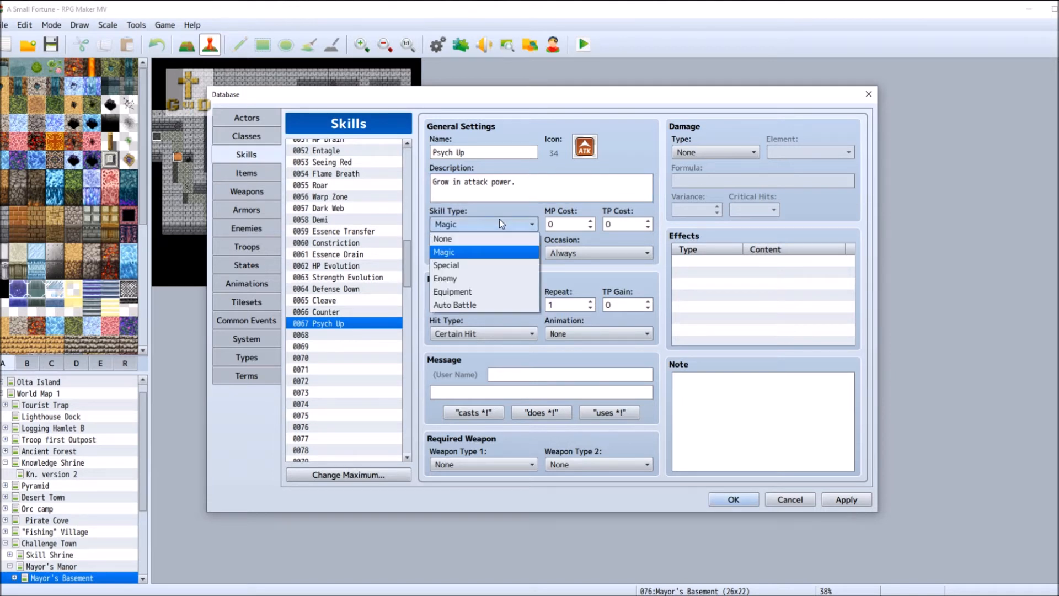
{"action": "left_click", "coordinate": [478, 267]}
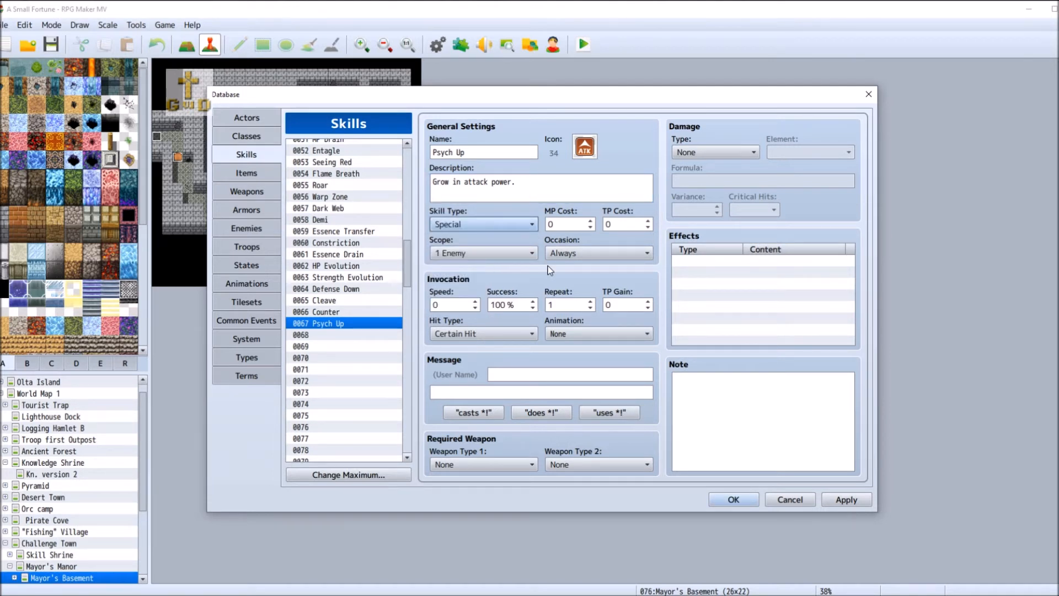
- Set Psych Up's scope to The User and its occasion to Battle Screen
{"action": "left_click", "coordinate": [483, 254]}
{"action": "left_click", "coordinate": [493, 414]}
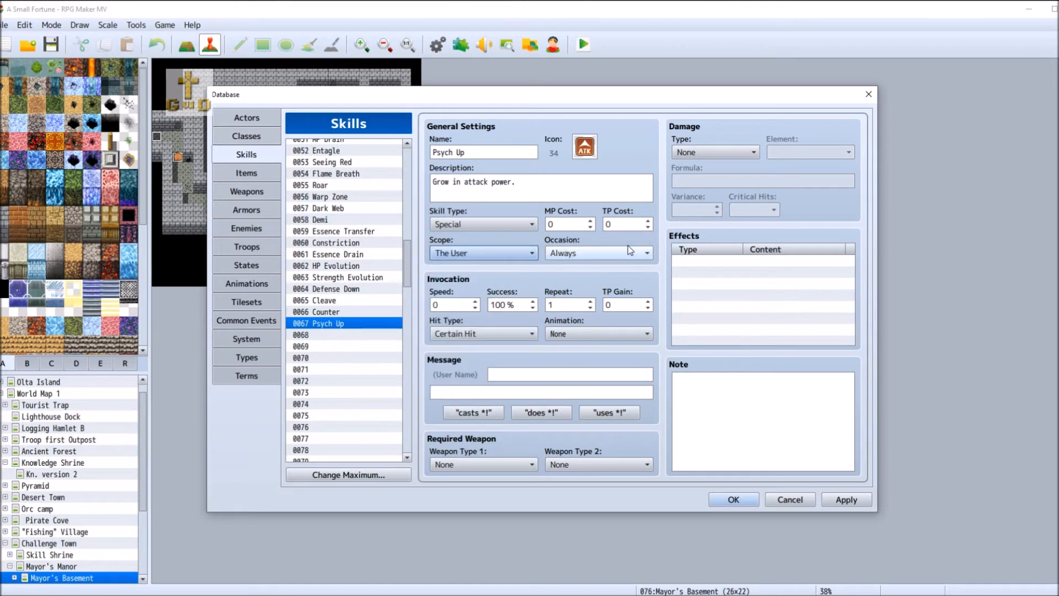
{"action": "left_click", "coordinate": [628, 254]}
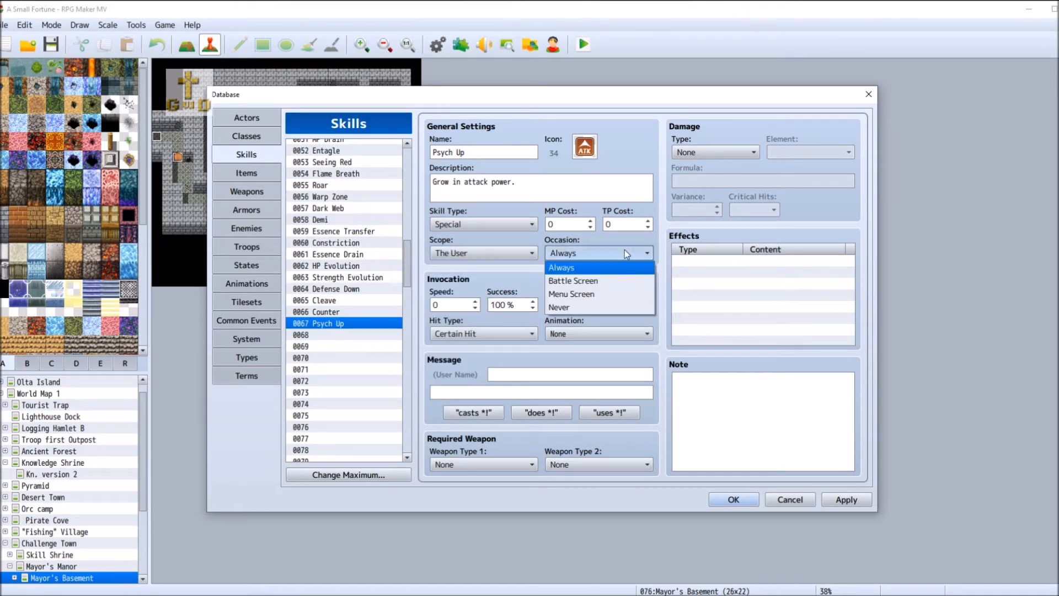
{"action": "left_click", "coordinate": [618, 281]}
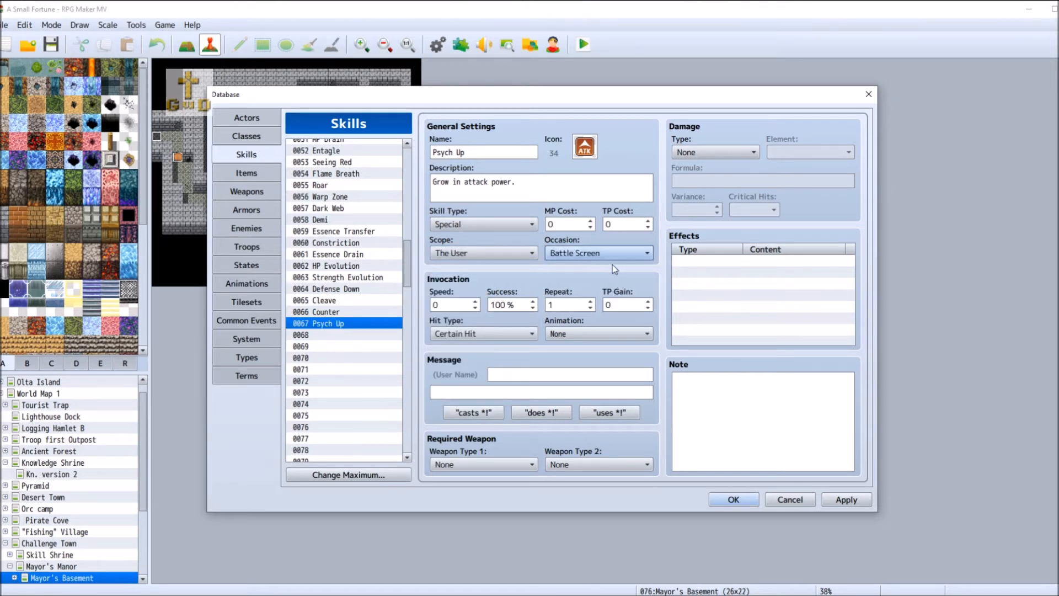
{"action": "left_click", "coordinate": [641, 255]}
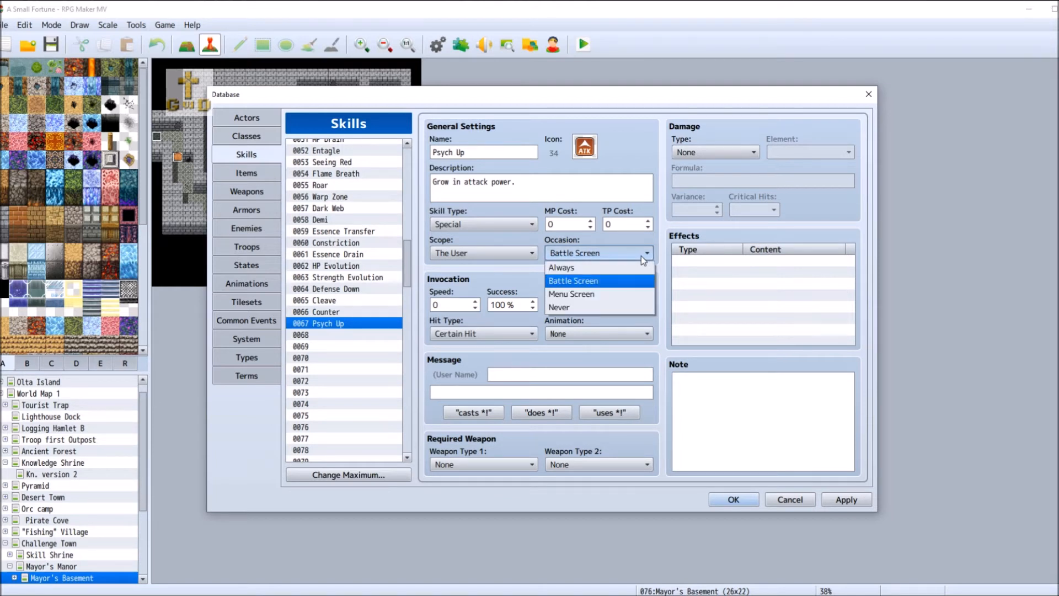
{"action": "left_click", "coordinate": [641, 255]}
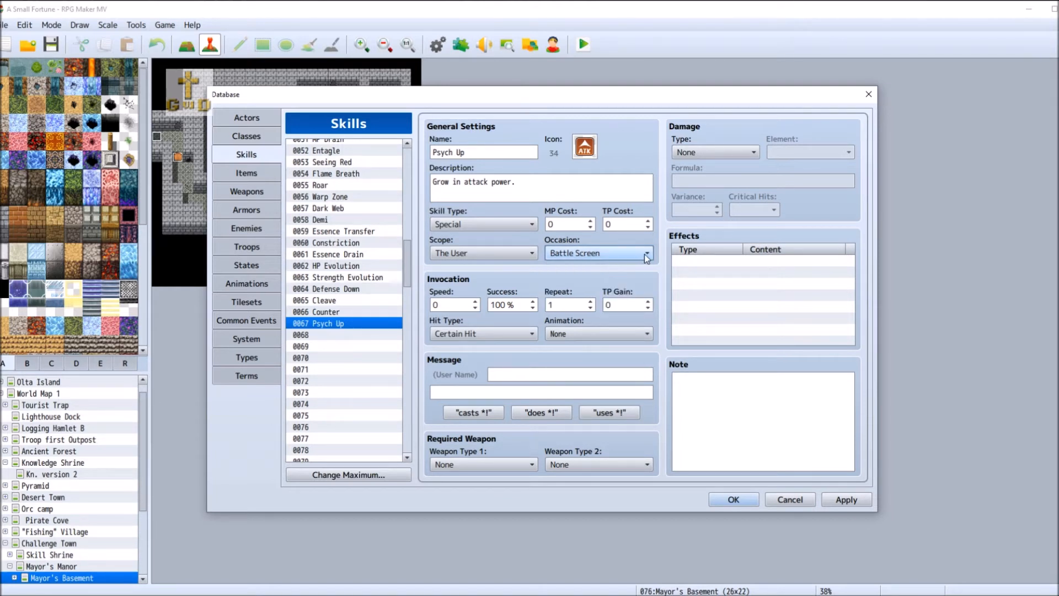
- Set Psych Up's MP cost to 30
{"action": "double_click", "coordinate": [578, 225]}
{"action": "type", "text": "1"}
{"action": "key", "text": "BackSpace"}
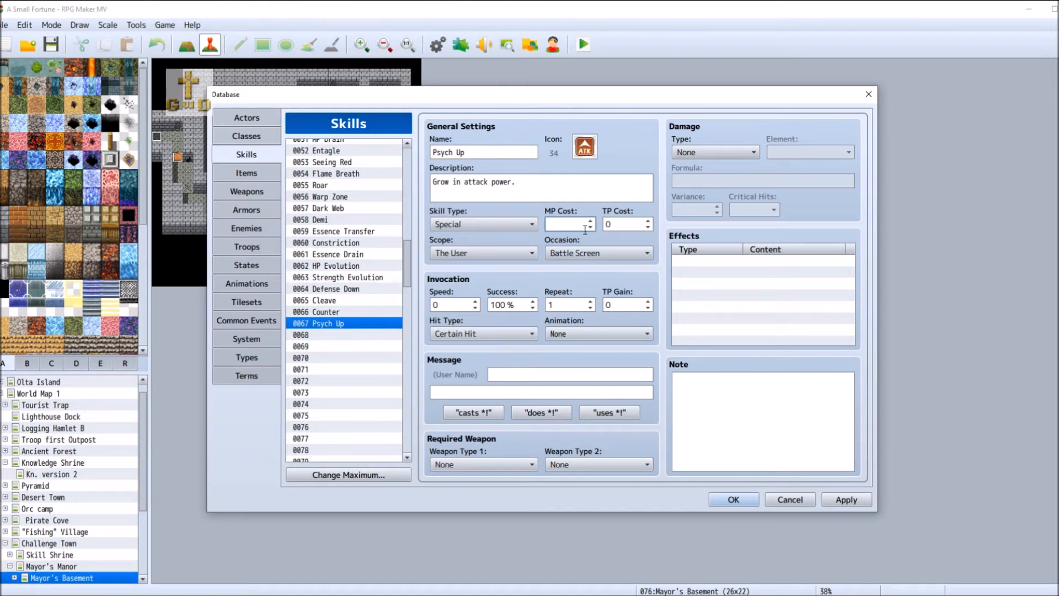
{"action": "type", "text": "30"}
{"action": "left_click", "coordinate": [737, 157]}
{"action": "left_click", "coordinate": [739, 157]}
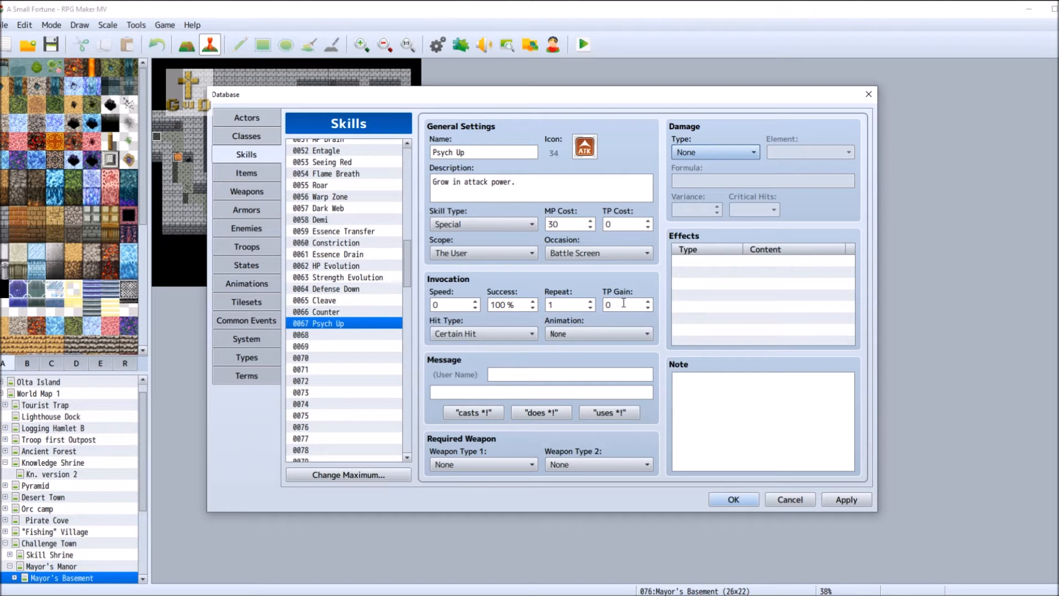
- Give Psych Up the preset battle message "does %1!"
{"action": "left_click", "coordinate": [595, 336]}
{"action": "left_click", "coordinate": [656, 351]}
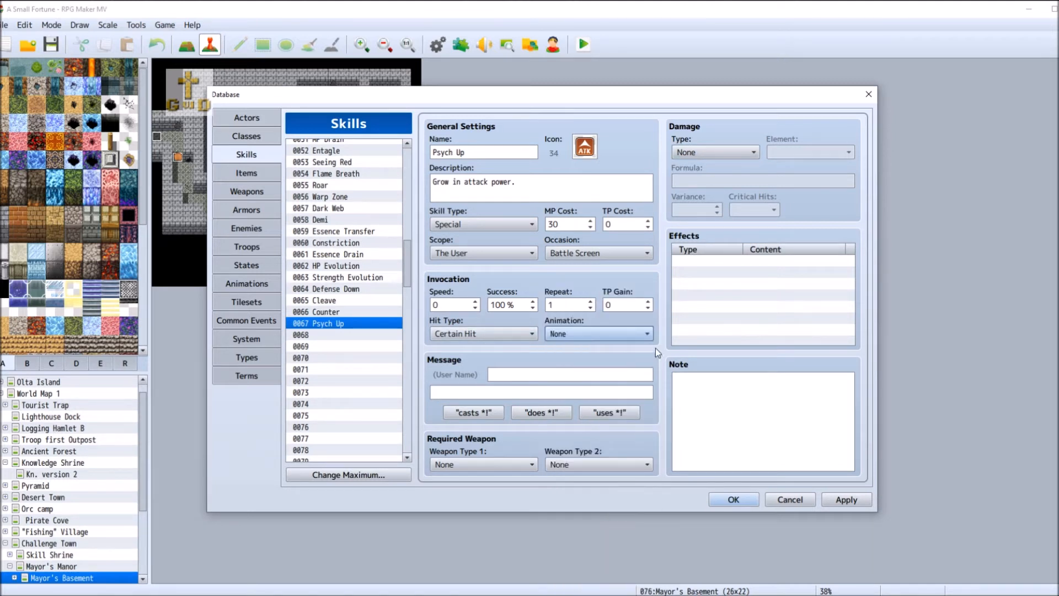
{"action": "left_click", "coordinate": [538, 415]}
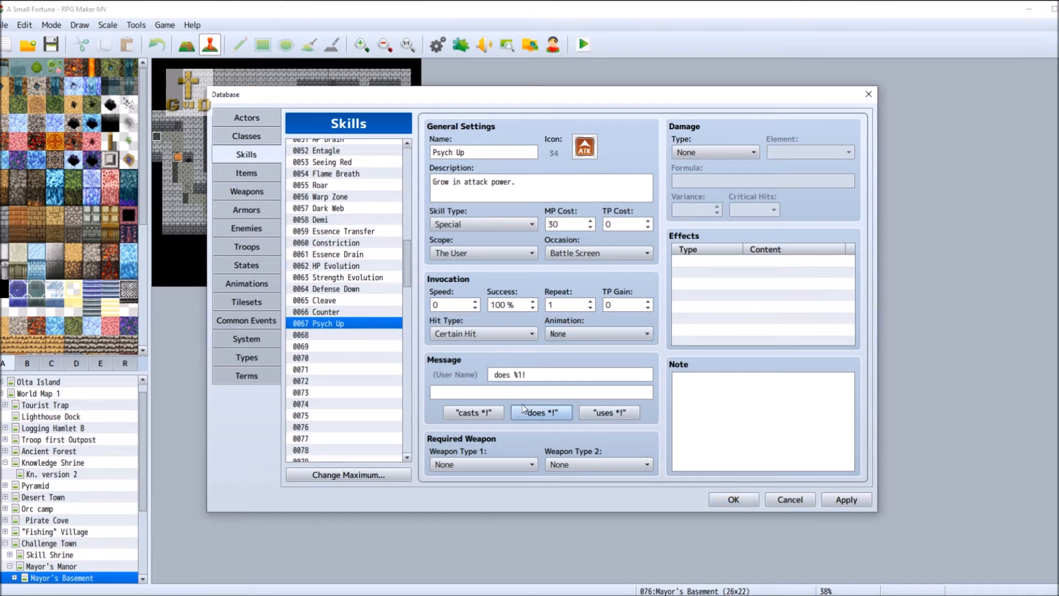
- Add an effect to Psych Up that buffs Attack for 3 turns
{"action": "double_click", "coordinate": [726, 261]}
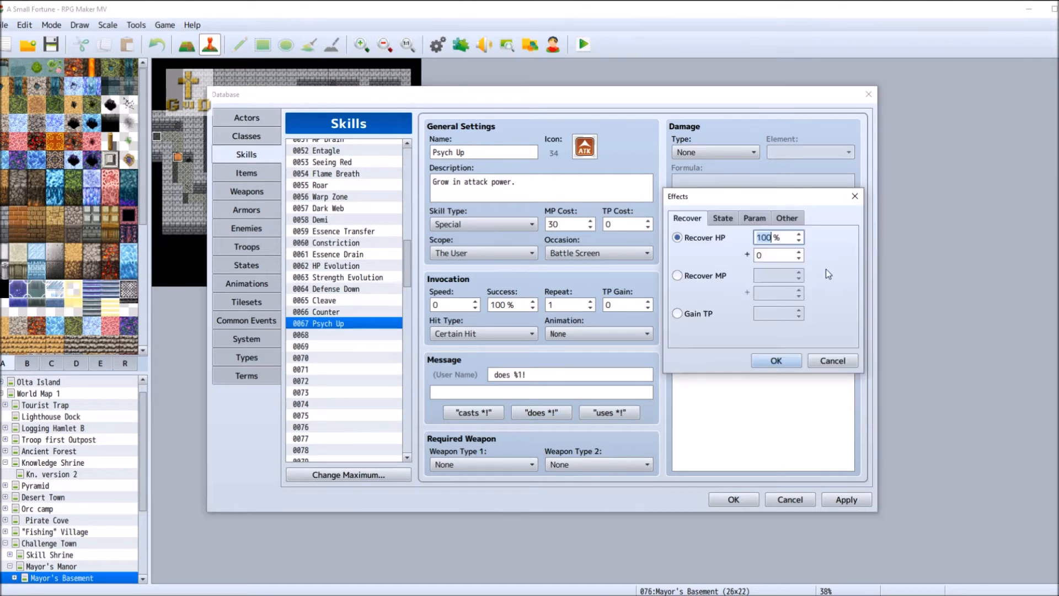
{"action": "left_click", "coordinate": [733, 220]}
{"action": "left_click", "coordinate": [757, 221]}
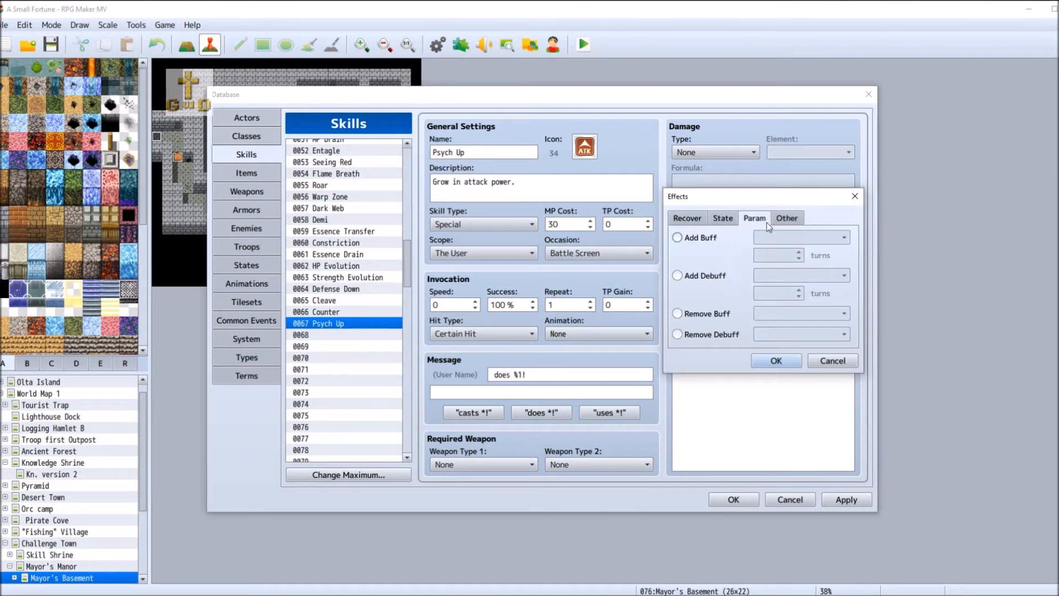
{"action": "left_click", "coordinate": [690, 239]}
{"action": "left_click", "coordinate": [807, 237]}
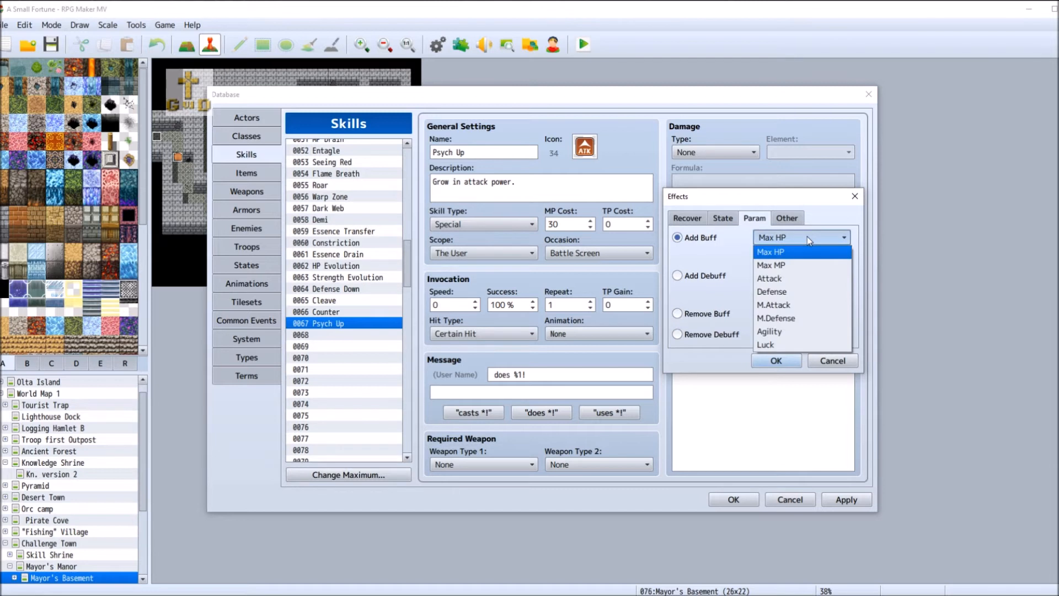
{"action": "left_click", "coordinate": [793, 282]}
{"action": "left_click", "coordinate": [774, 256]}
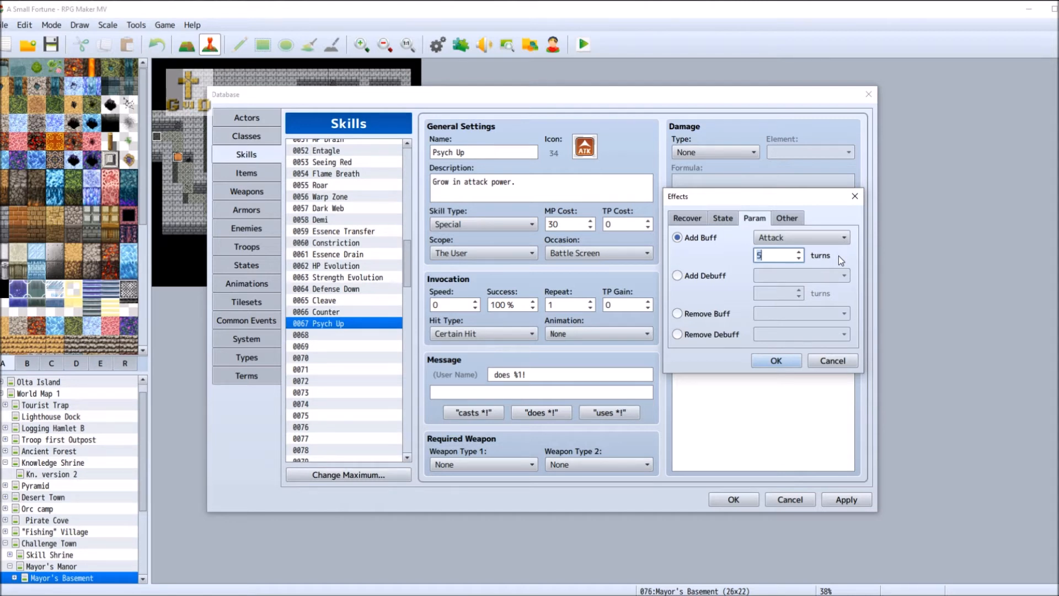
{"action": "left_click", "coordinate": [799, 259]}
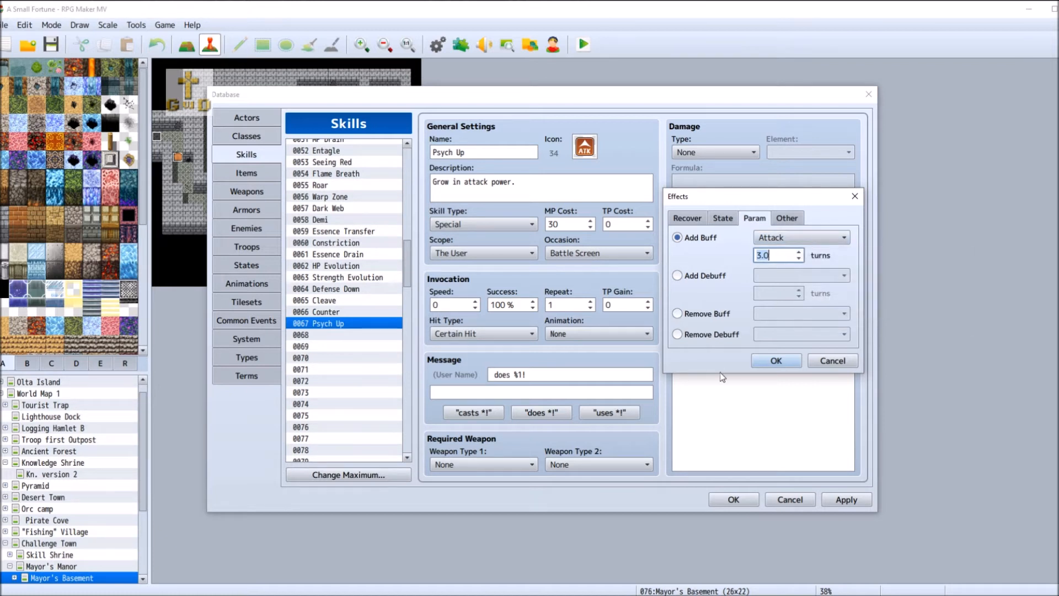
{"action": "left_click", "coordinate": [794, 366]}
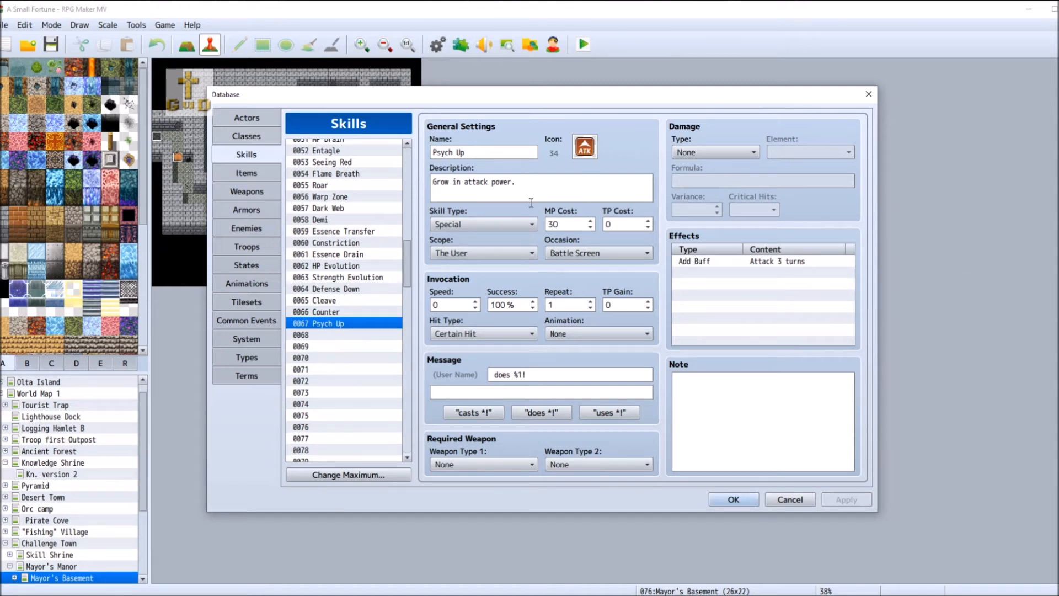
- Write Psych Up's note "Battle Class: Warrior, Martial Artist, Valkyrie, War Mage." on two lines, breaking before "Valkyrie", and apply the database changes
{"action": "left_click", "coordinate": [723, 430]}
{"action": "type", "text": "B"}
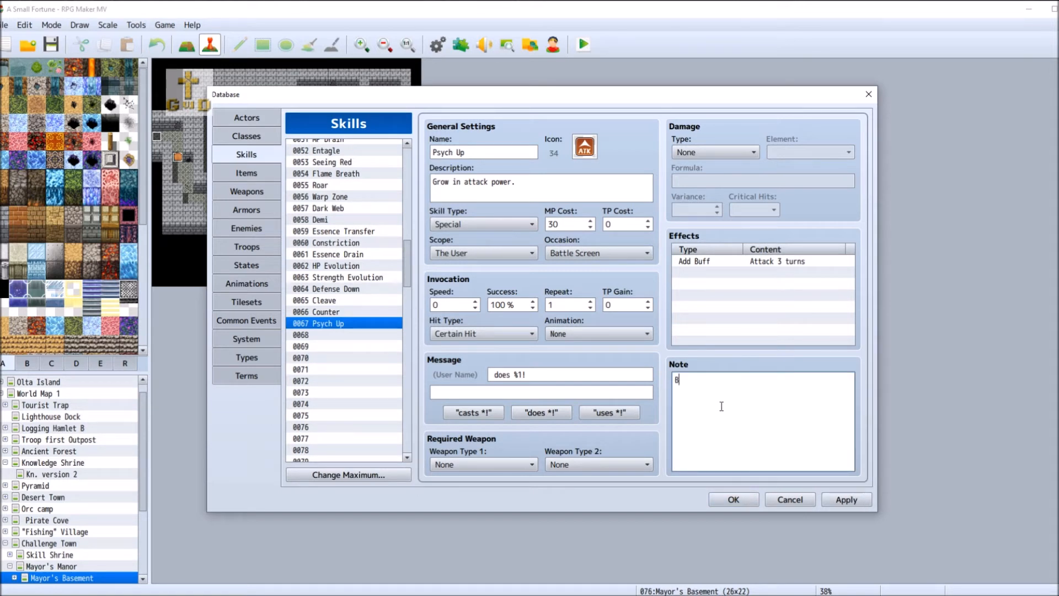
{"action": "type", "text": "attle Class: Warrior, Duelist"}
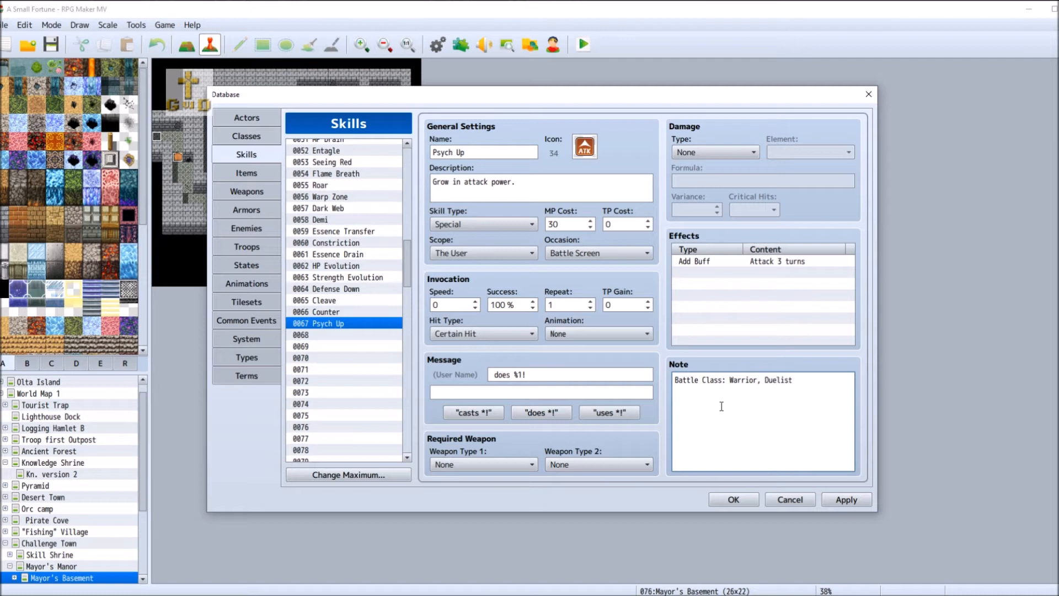
{"action": "key", "text": "BackSpace"}
{"action": "key", "text": "BackSpace"}
{"action": "key", "text": "BackSpace"}
{"action": "key", "text": "BackSpace"}
{"action": "key", "text": "BackSpace"}
{"action": "key", "text": "BackSpace"}
{"action": "key", "text": "BackSpace"}
{"action": "key", "text": "BackSpace"}
{"action": "type", "text": "Martial Artist,"}
{"action": "key", "text": "Return"}
{"action": "type", "text": "Valkyrie, War Mage."}
{"action": "left_click", "coordinate": [847, 500]}
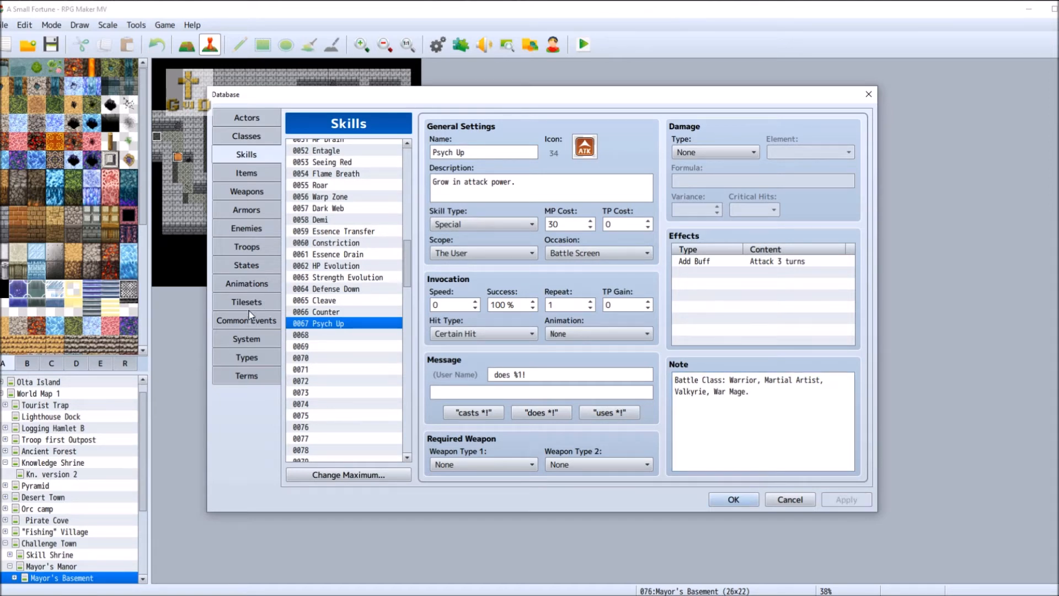
- Look through the database animations, viewing General Special 1, General Special 2 and Song
{"action": "left_click", "coordinate": [249, 285]}
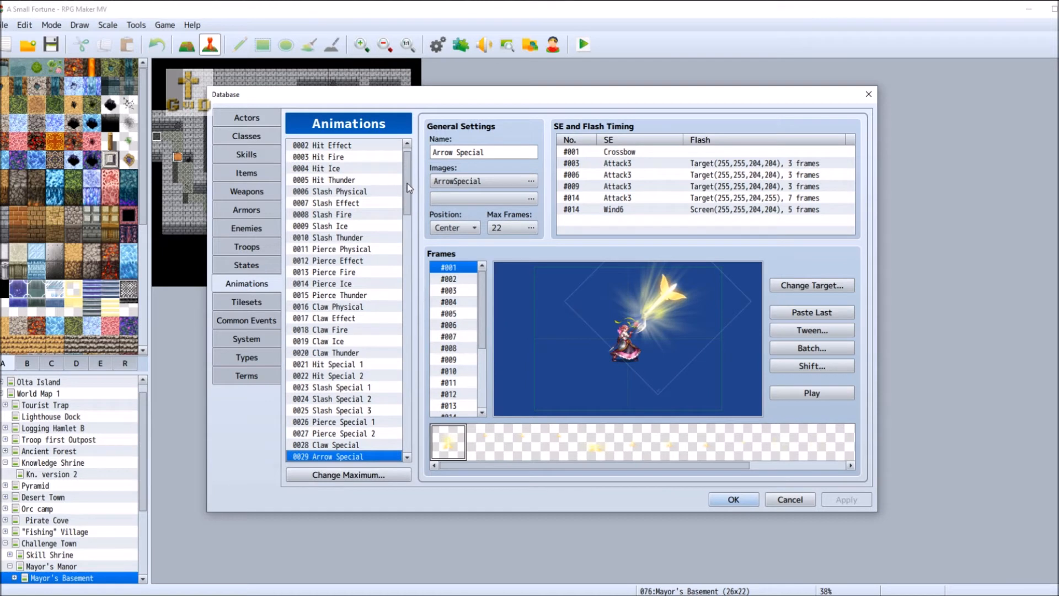
{"action": "left_click_drag", "start_coordinate": [407, 183], "coordinate": [410, 222]}
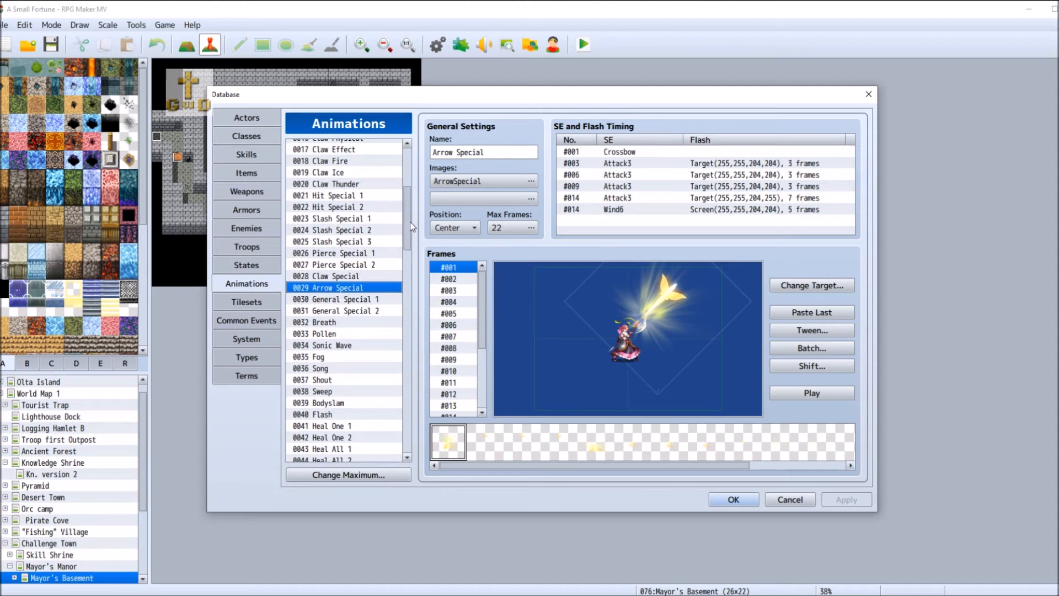
{"action": "left_click", "coordinate": [358, 302]}
{"action": "left_click", "coordinate": [360, 312]}
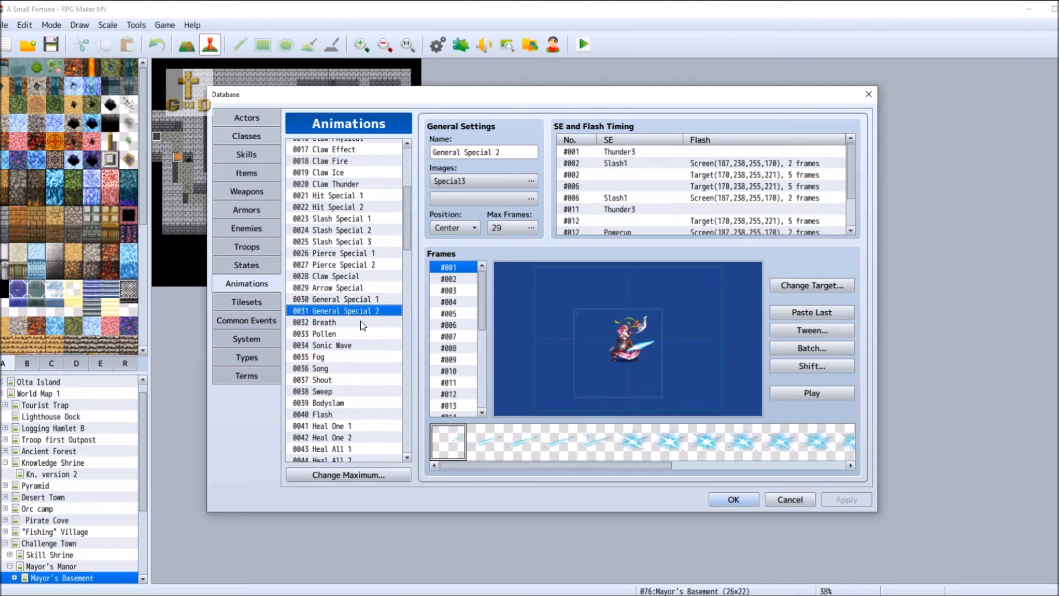
{"action": "left_click", "coordinate": [345, 367]}
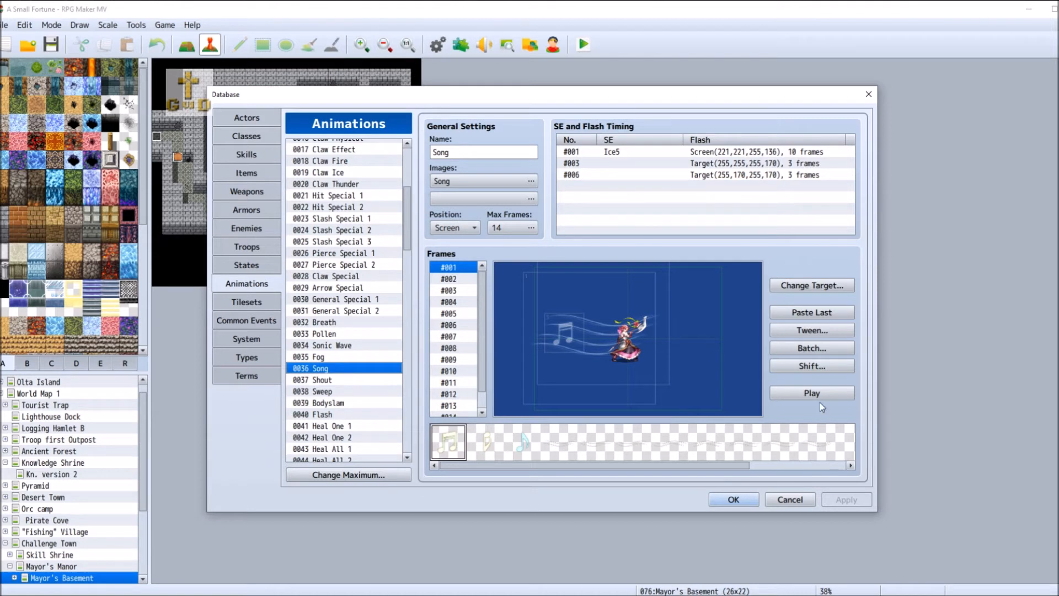
- Play the Shout animation and examine its frames 12 back to 9
{"action": "left_click", "coordinate": [342, 380]}
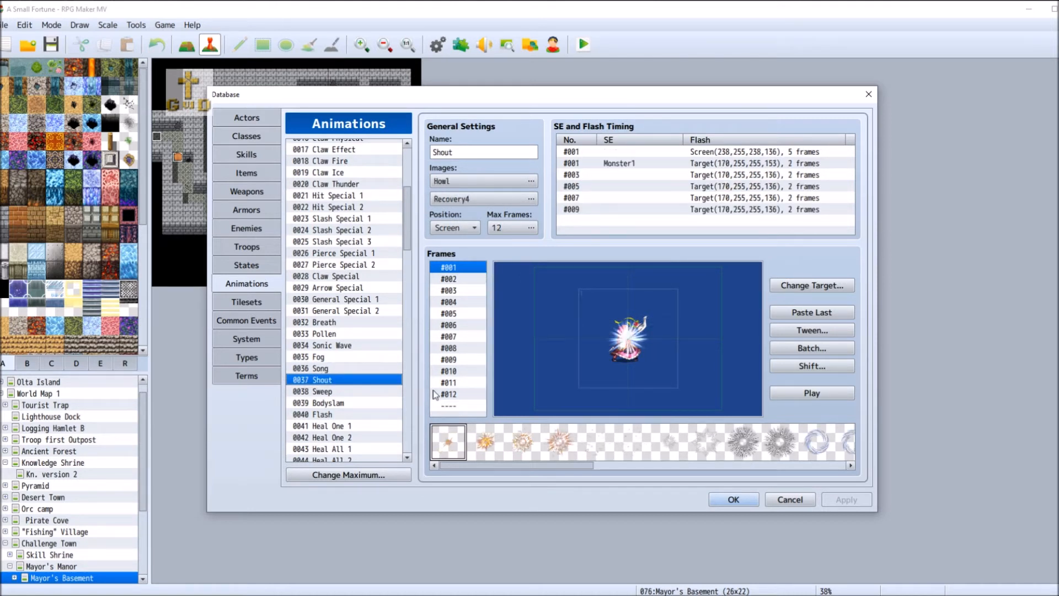
{"action": "left_click", "coordinate": [836, 392]}
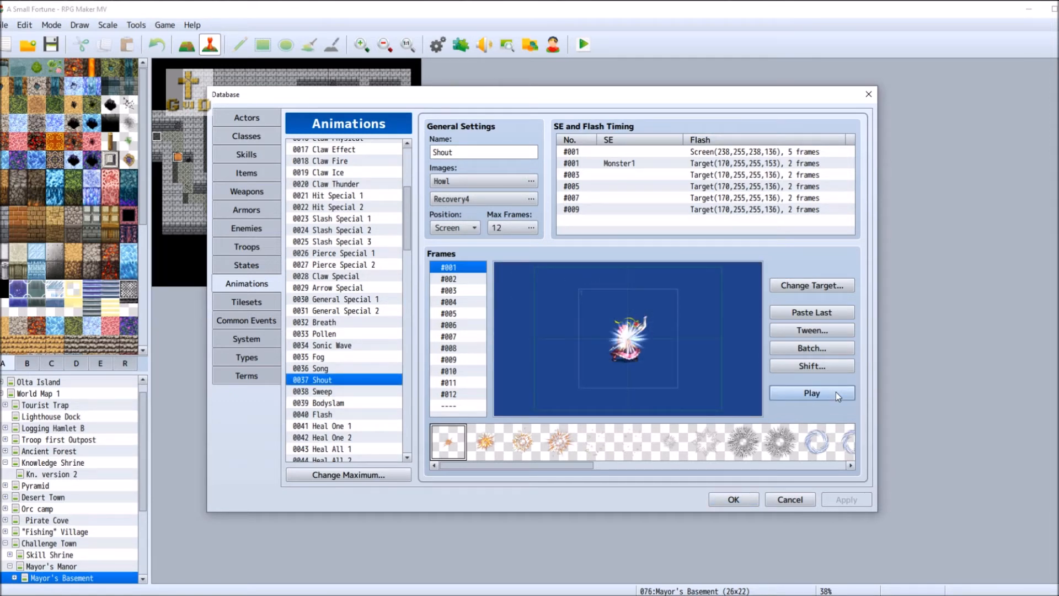
{"action": "left_click_drag", "start_coordinate": [556, 465], "coordinate": [849, 485]}
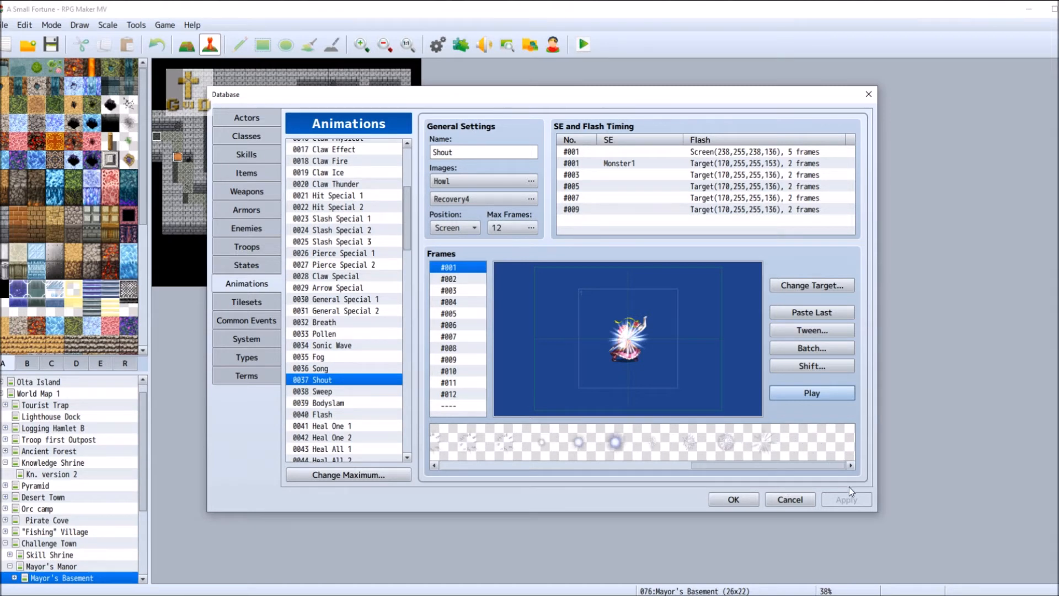
{"action": "left_click", "coordinate": [449, 394]}
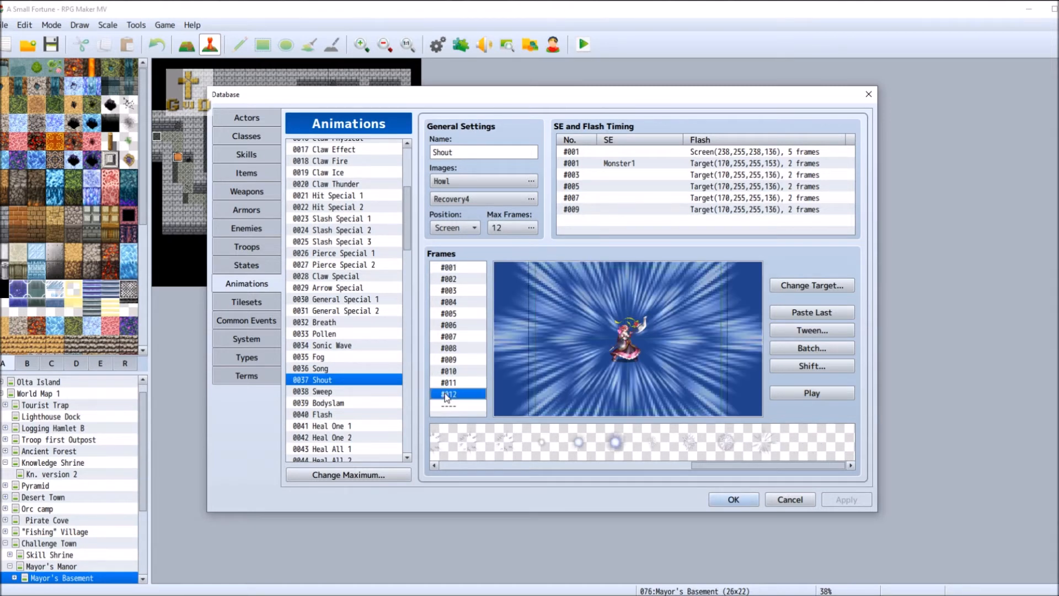
{"action": "left_click", "coordinate": [452, 384]}
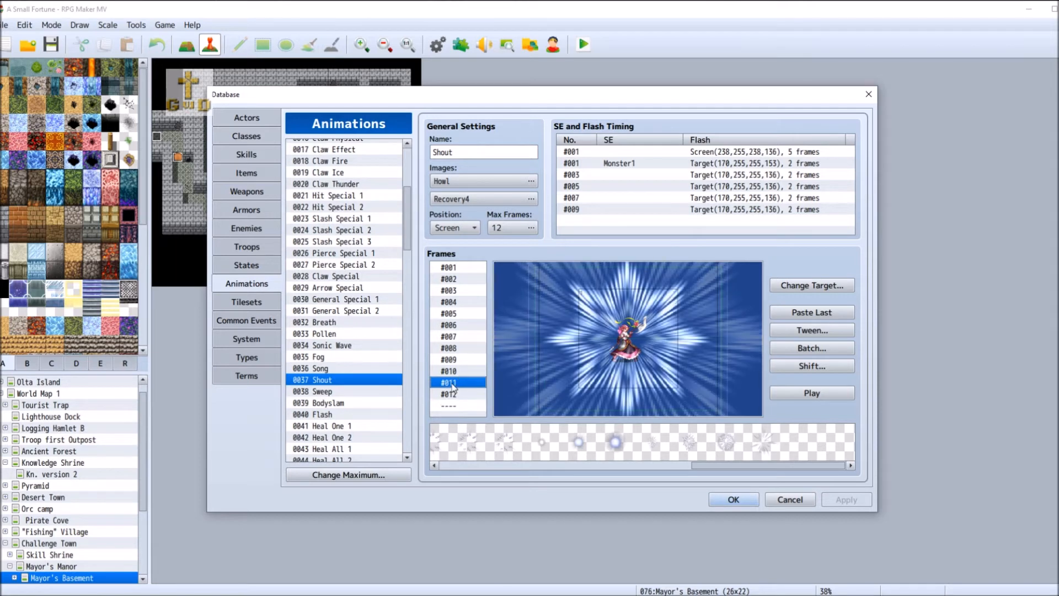
{"action": "left_click", "coordinate": [455, 373]}
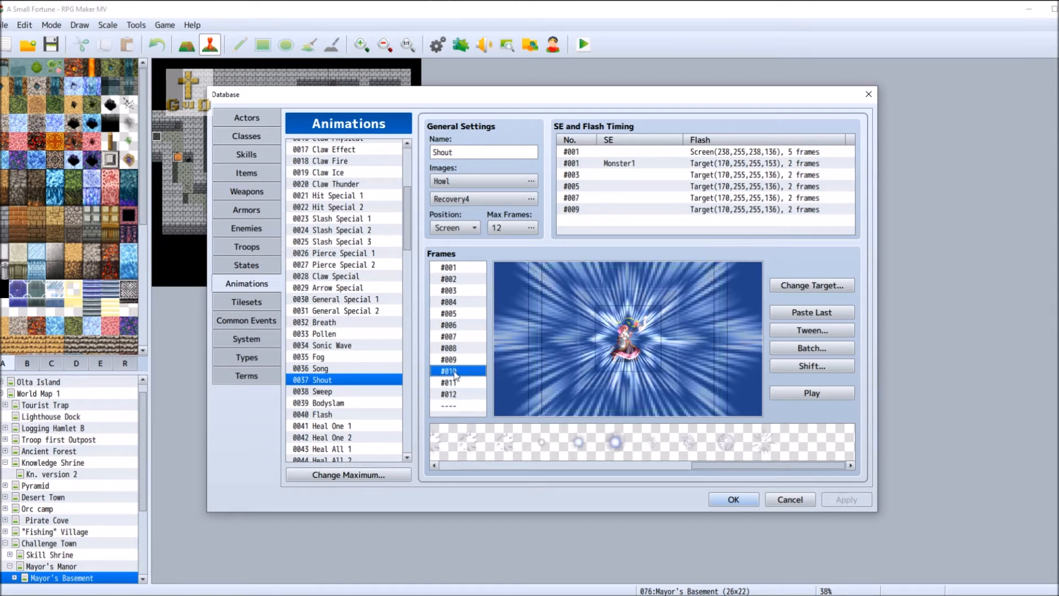
{"action": "left_click", "coordinate": [458, 360]}
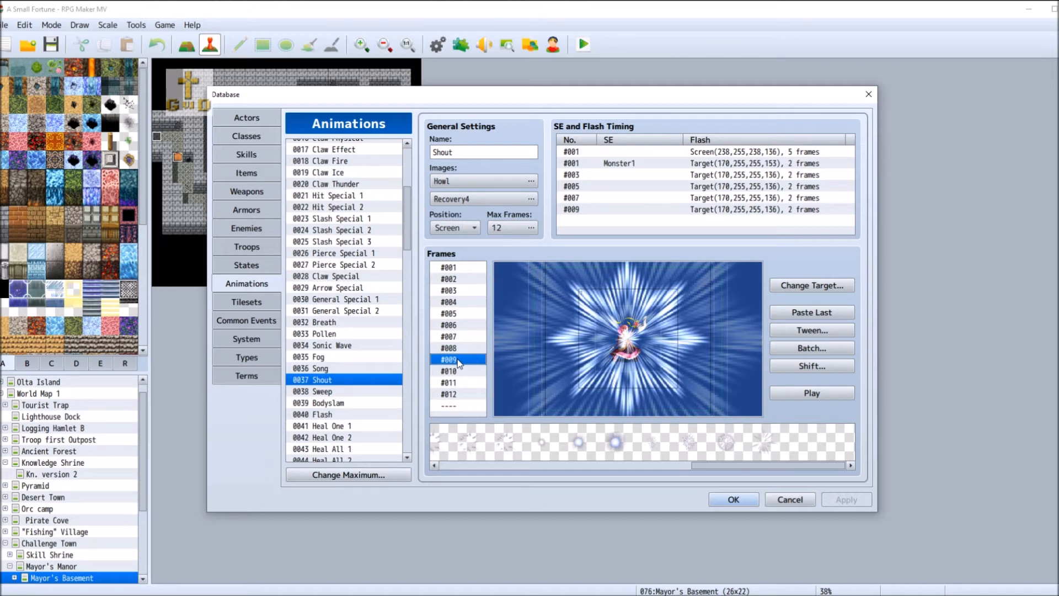
- Play the Sweep and Bodyslam animations to preview them
{"action": "left_click", "coordinate": [373, 393]}
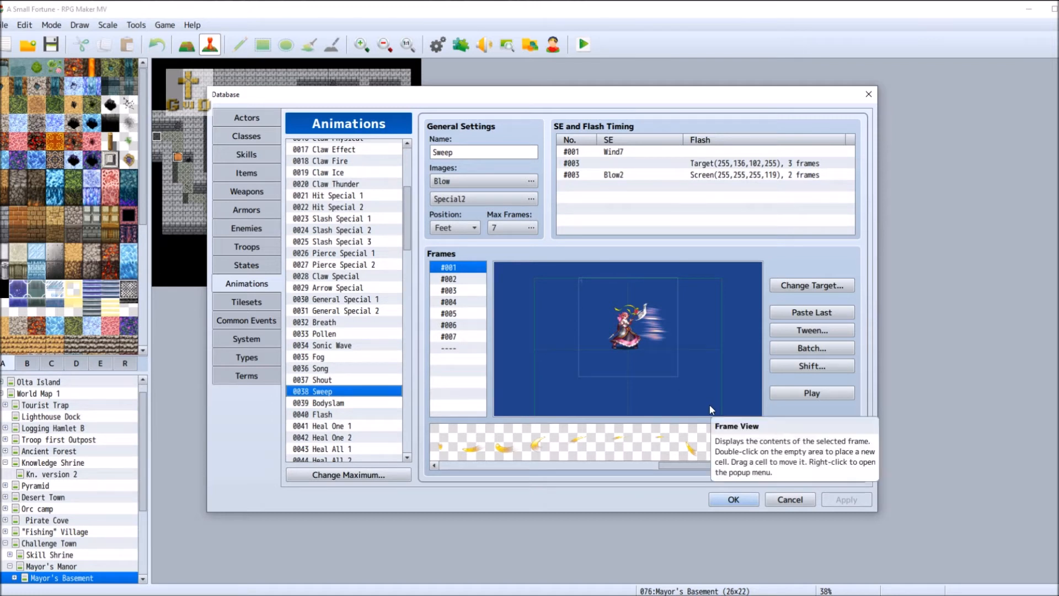
{"action": "left_click", "coordinate": [846, 394]}
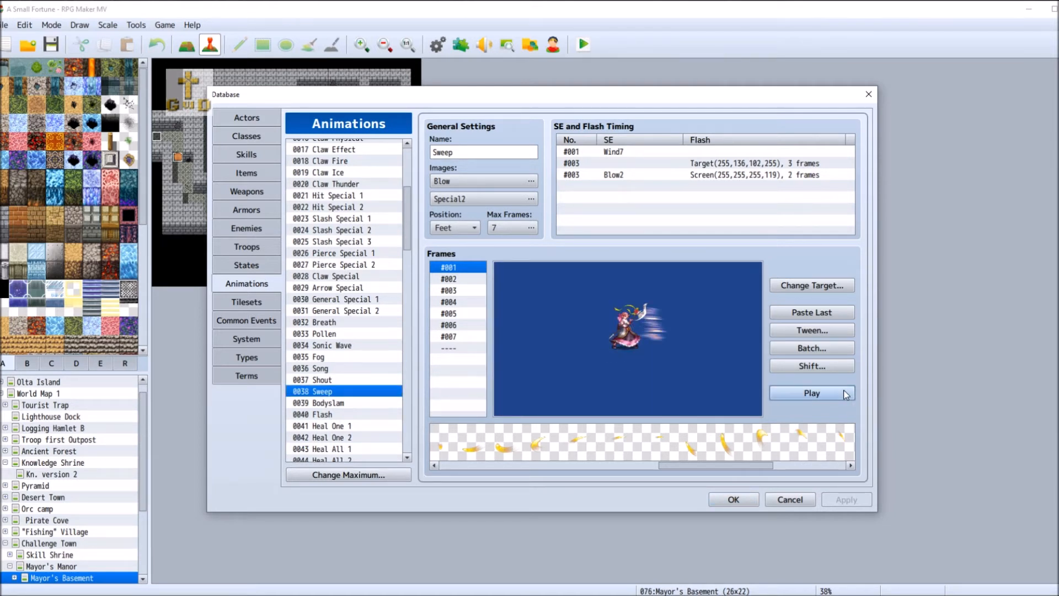
{"action": "left_click", "coordinate": [377, 405]}
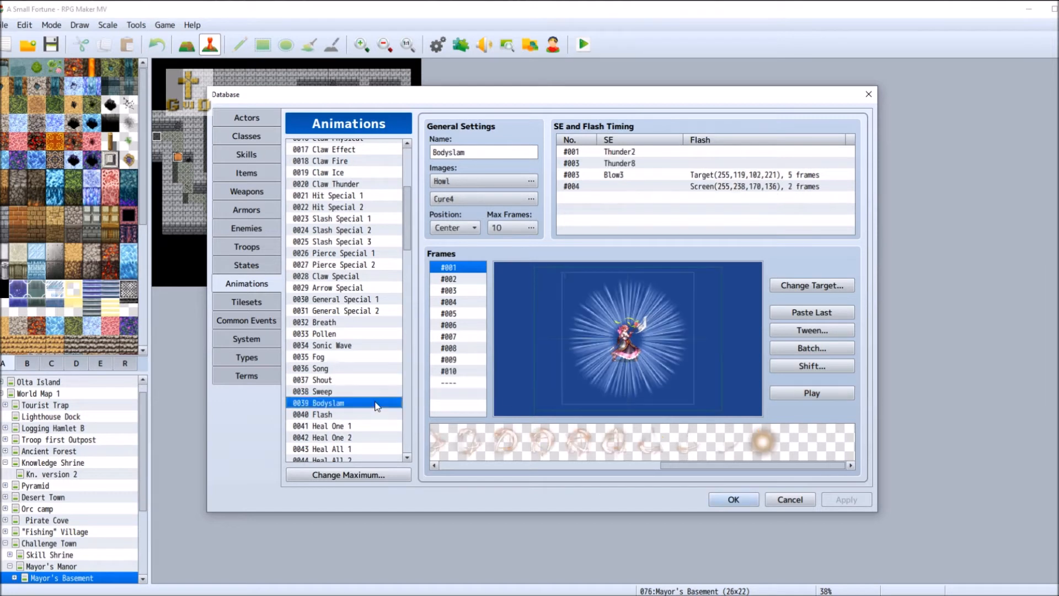
{"action": "left_click", "coordinate": [815, 392]}
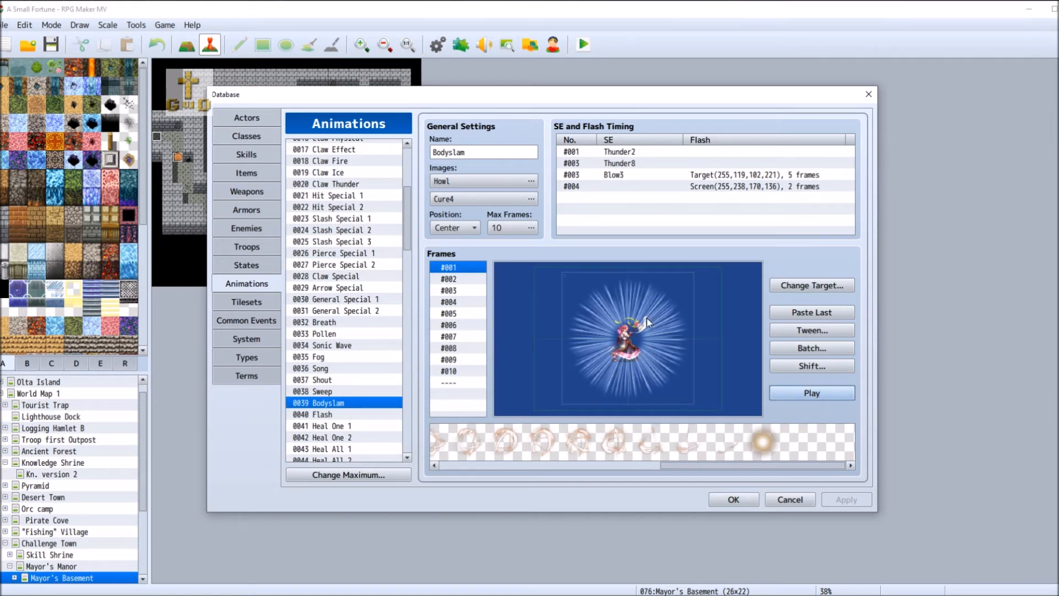
- Return to the Psych Up skill and bring up the choices for its invocation animation, down to the special and healing animations
{"action": "left_click", "coordinate": [266, 154]}
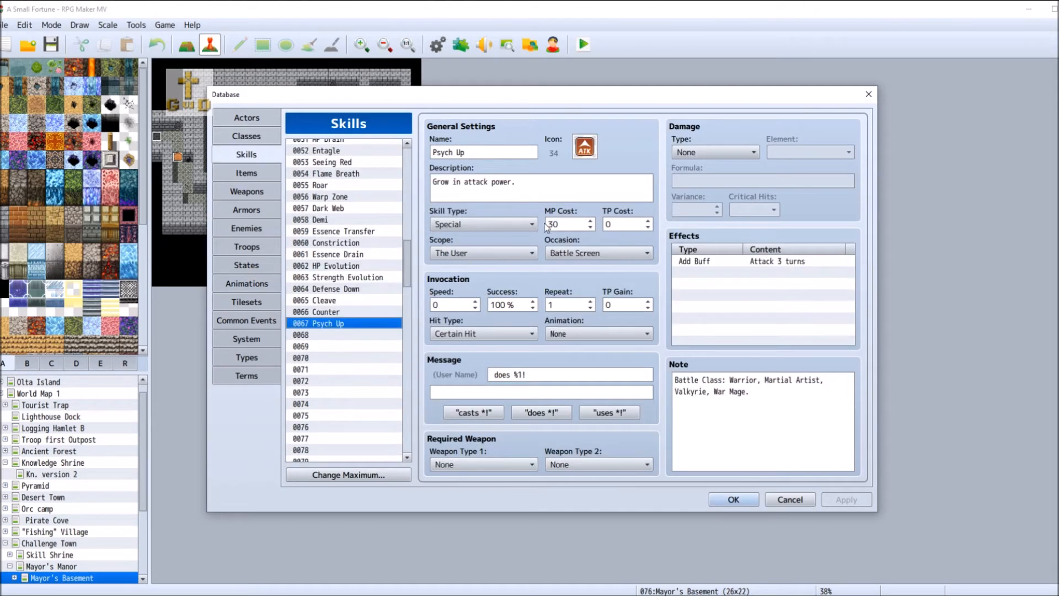
{"action": "left_click", "coordinate": [627, 334]}
{"action": "left_click_drag", "start_coordinate": [650, 337], "coordinate": [657, 408]}
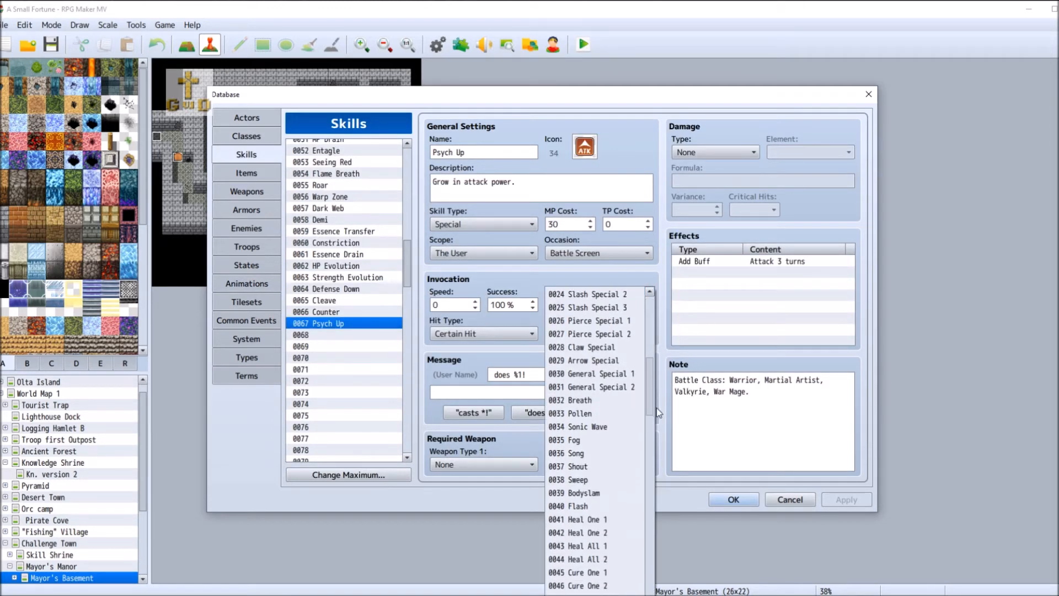
- Set the Psych Up skill's animation to 0039 Bodyslam and apply the change
{"action": "left_click", "coordinate": [657, 411]}
{"action": "left_click", "coordinate": [627, 333]}
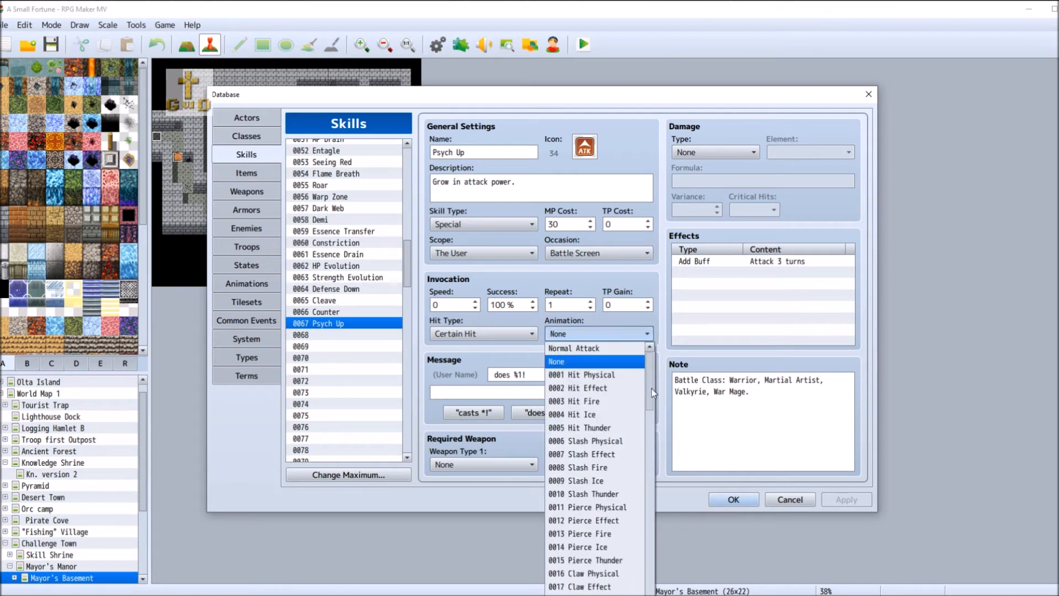
{"action": "left_click_drag", "start_coordinate": [653, 458], "coordinate": [653, 469]}
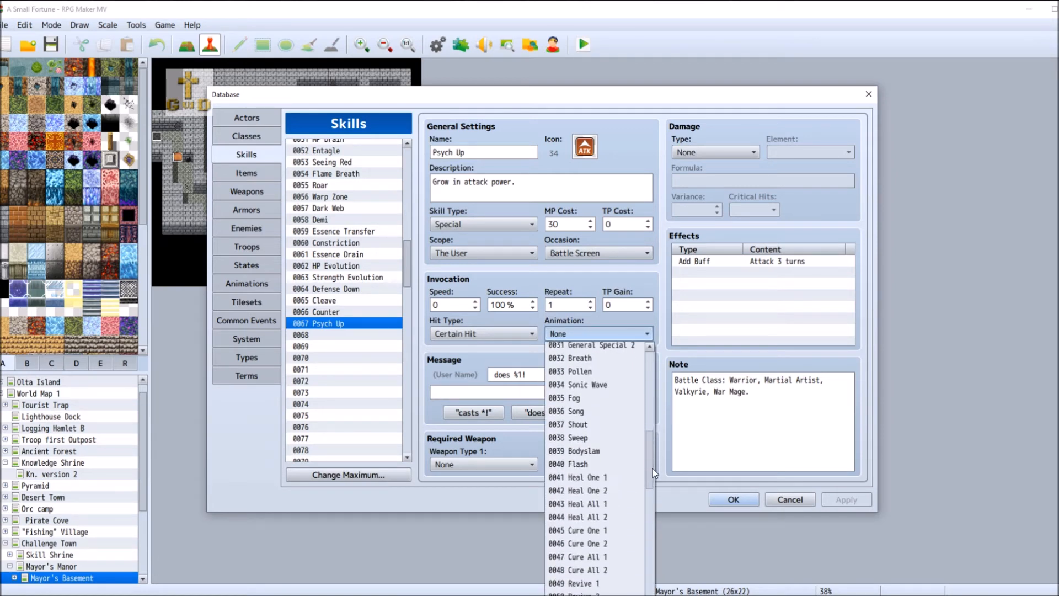
{"action": "left_click", "coordinate": [604, 451]}
{"action": "left_click", "coordinate": [841, 501]}
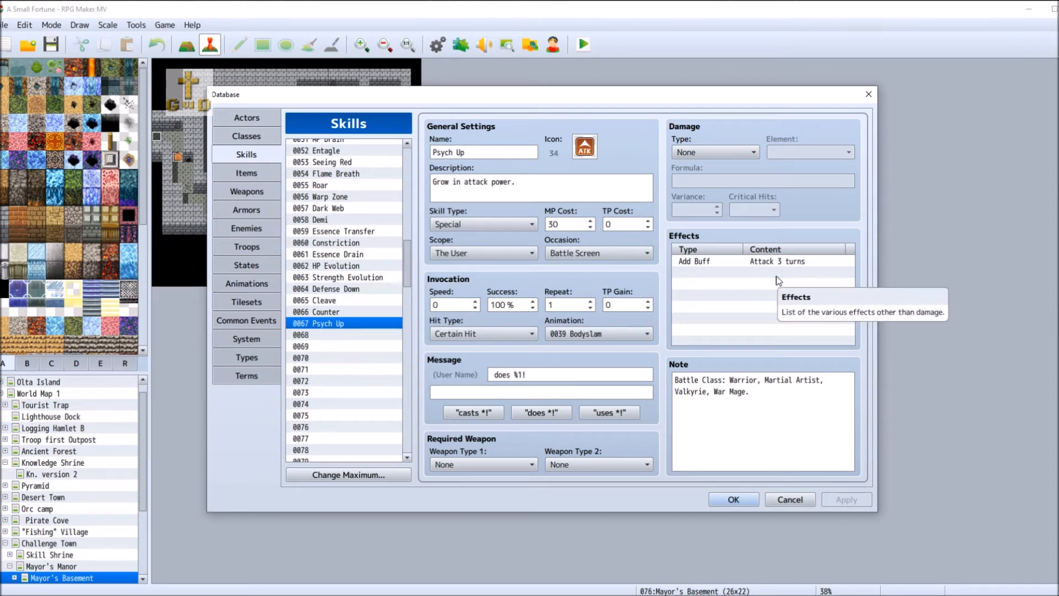
- Examine the parameter and other effect options available for a new effect on the Counter skill
{"action": "left_click", "coordinate": [342, 311]}
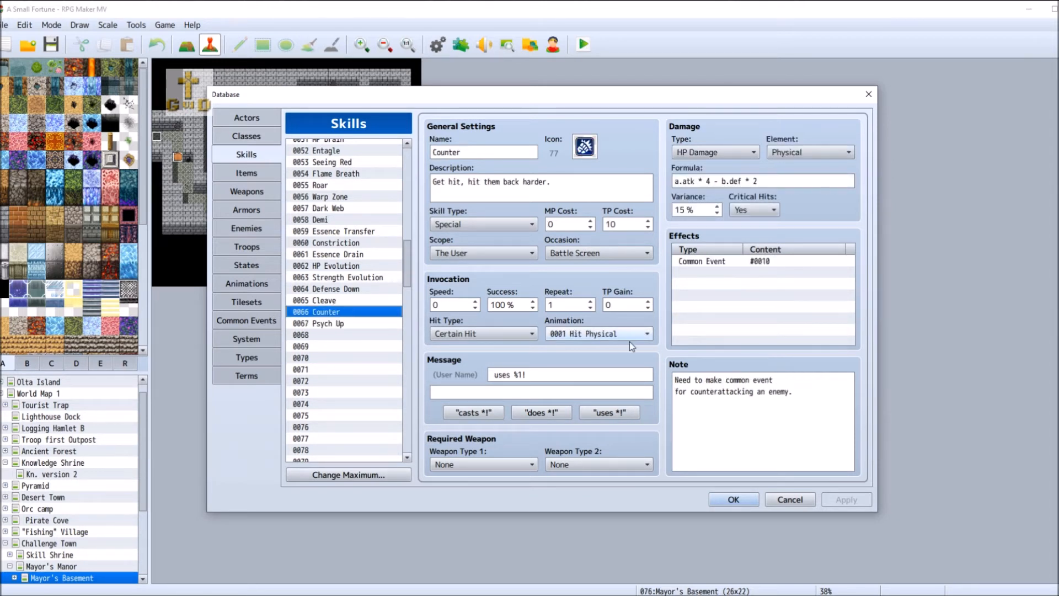
{"action": "double_click", "coordinate": [706, 272]}
{"action": "left_click", "coordinate": [754, 218]}
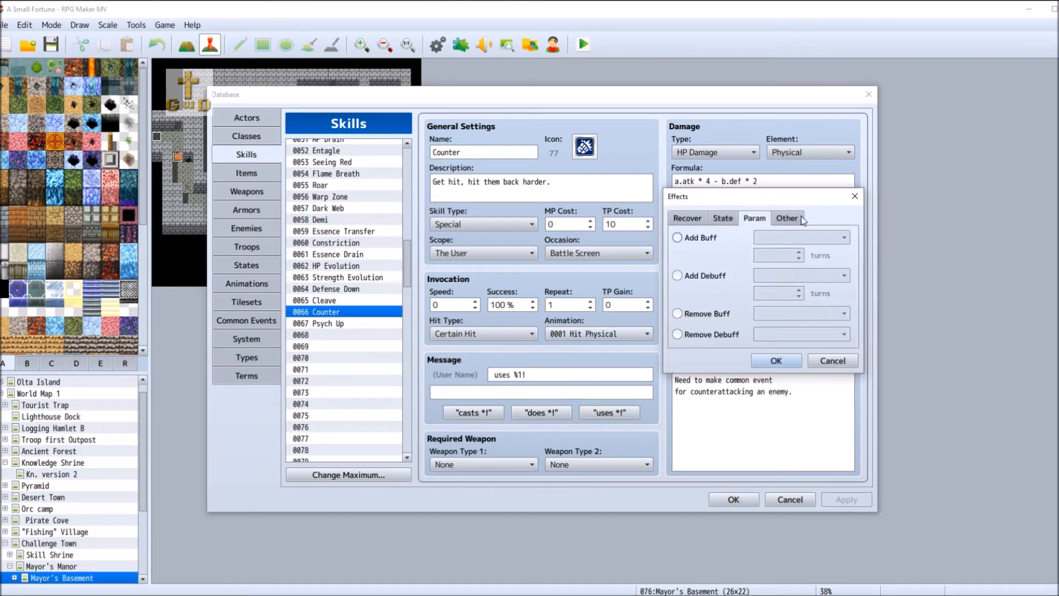
{"action": "left_click", "coordinate": [802, 220]}
{"action": "left_click", "coordinate": [758, 221]}
{"action": "left_click", "coordinate": [836, 360]}
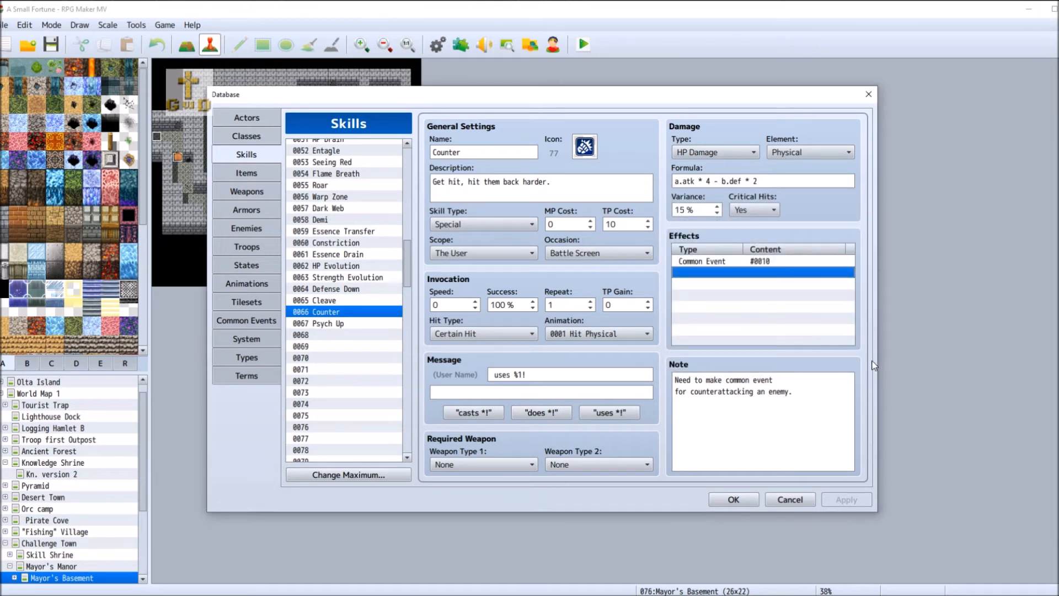
- Set the empty skill 0068's scope to The User and its skill type to Special
{"action": "left_click", "coordinate": [305, 335]}
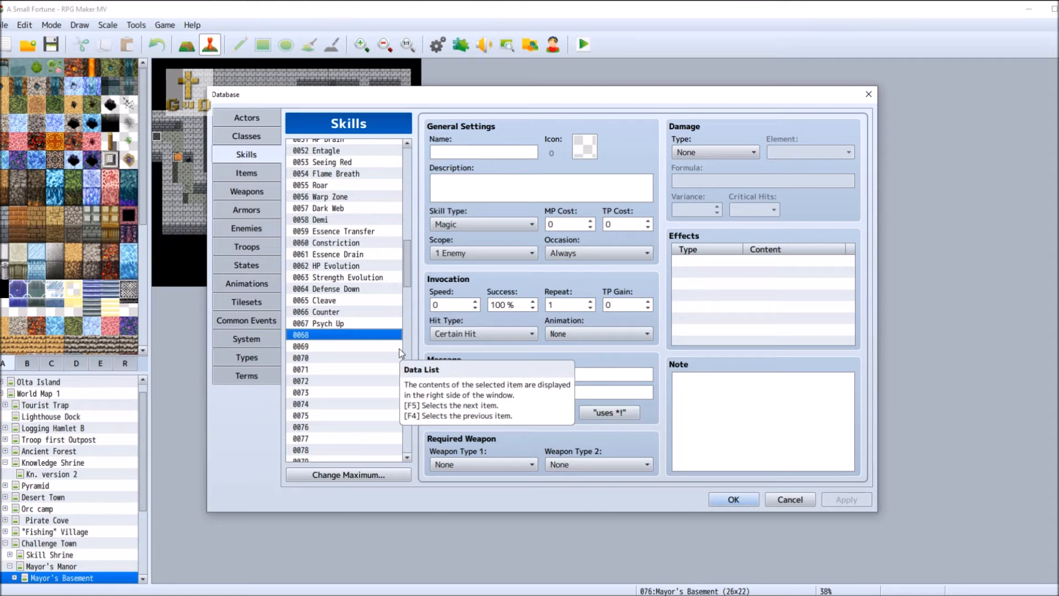
{"action": "left_click", "coordinate": [481, 252]}
{"action": "left_click", "coordinate": [486, 413]}
{"action": "left_click", "coordinate": [495, 223]}
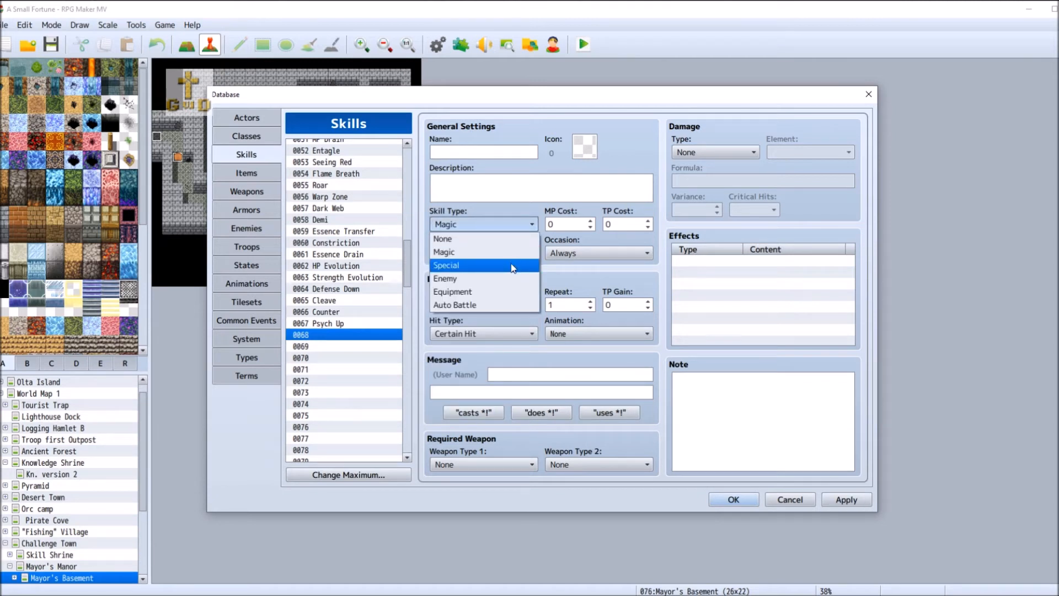
{"action": "left_click", "coordinate": [511, 265]}
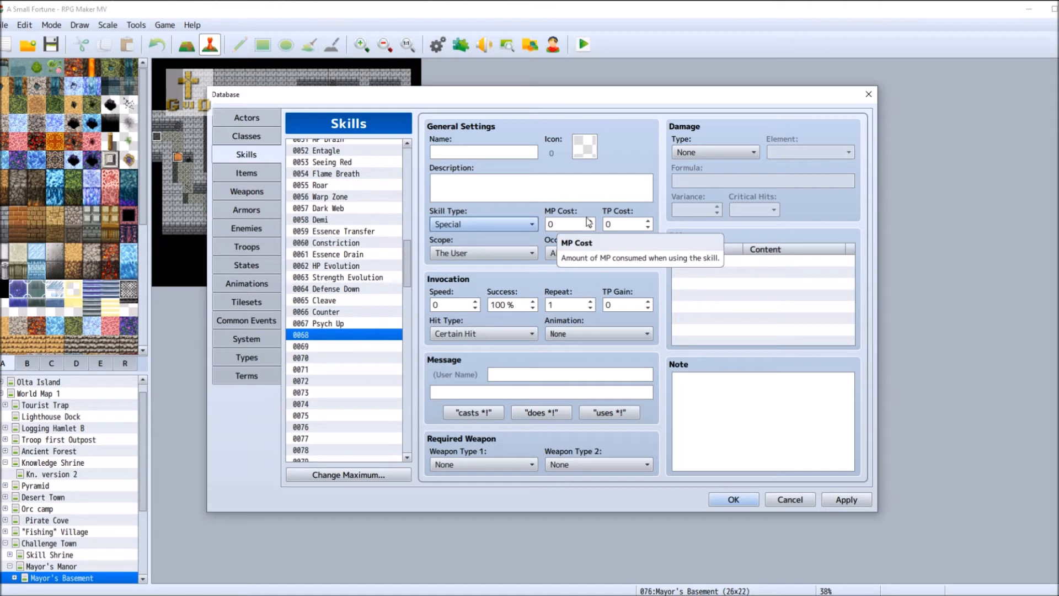
- Set skill 0068's MP cost to 10 and its TP cost to 5
{"action": "left_click", "coordinate": [633, 223]}
{"action": "key", "text": "shift+Tab"}
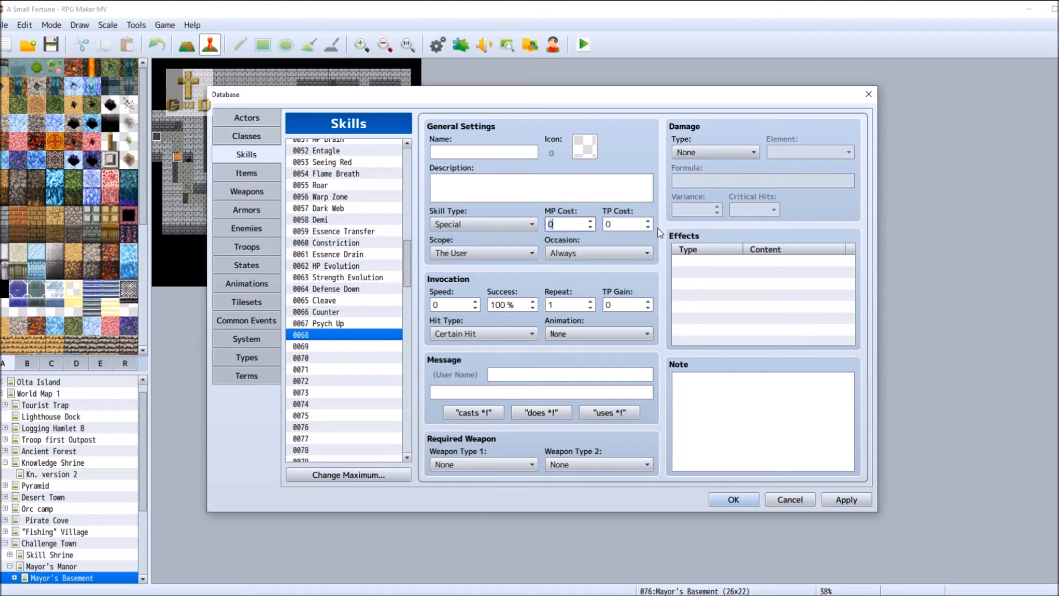
{"action": "type", "text": "10"}
{"action": "key", "text": "Tab"}
{"action": "type", "text": "5"}
- Assign icon 76 to skill 0068 and name the skill Zero In
{"action": "double_click", "coordinate": [584, 146]}
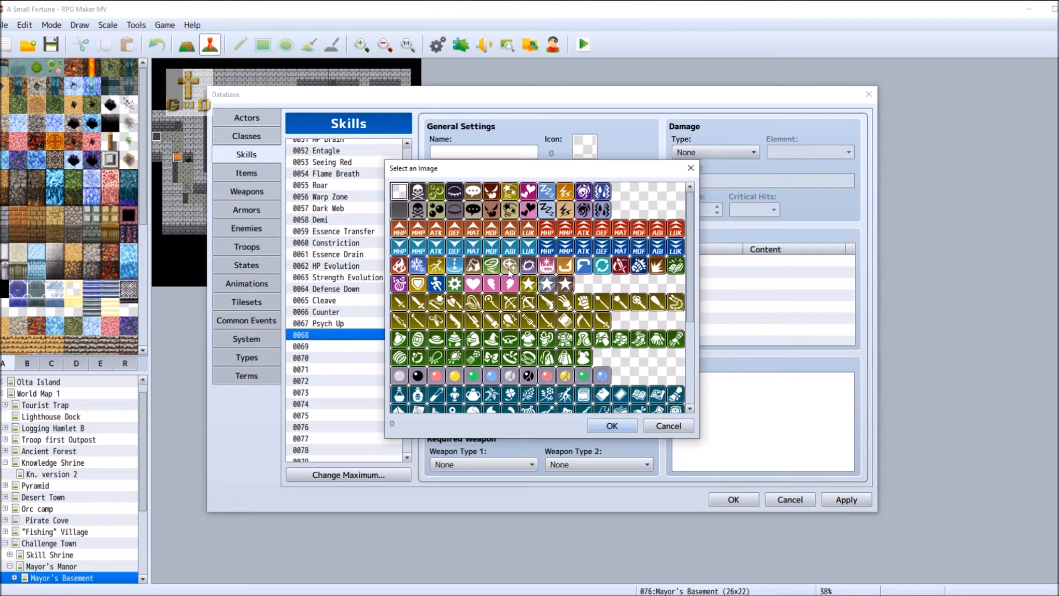
{"action": "double_click", "coordinate": [620, 265]}
{"action": "left_click", "coordinate": [539, 200]}
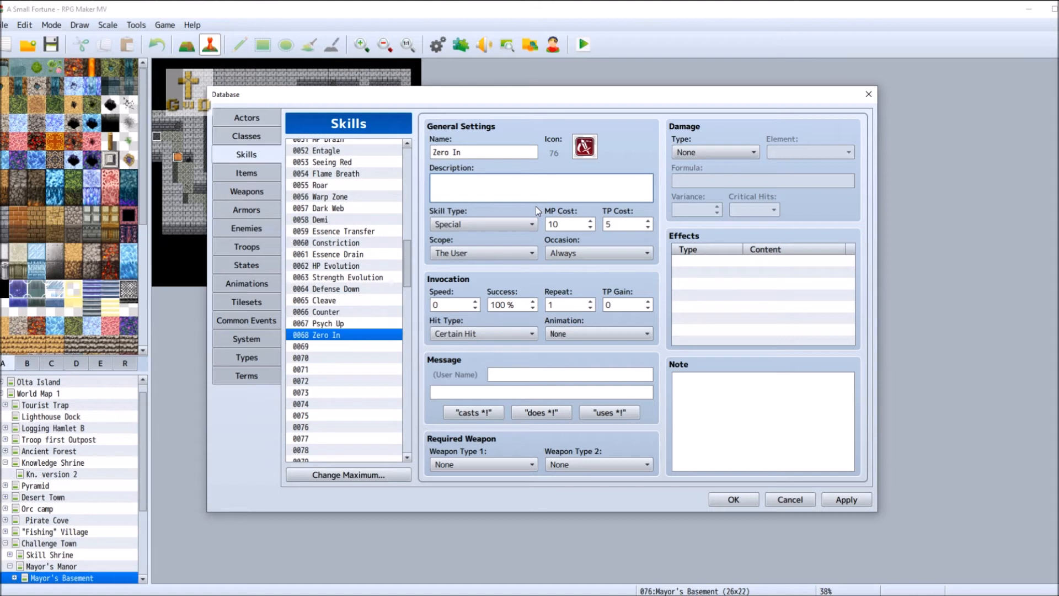
{"action": "left_click", "coordinate": [482, 334]}
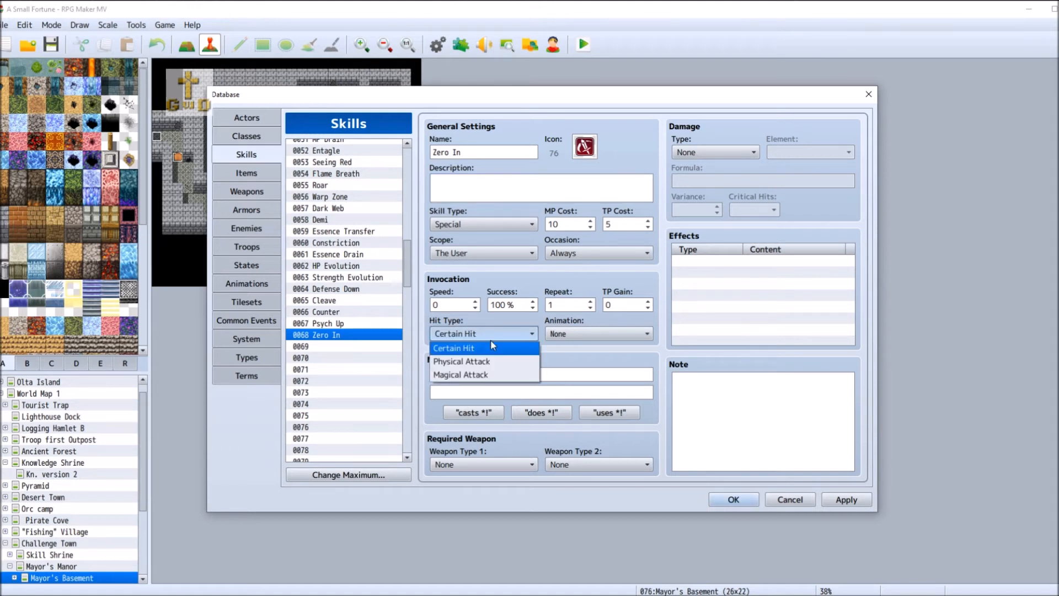
{"action": "left_click", "coordinate": [522, 333]}
{"action": "left_click", "coordinate": [576, 334]}
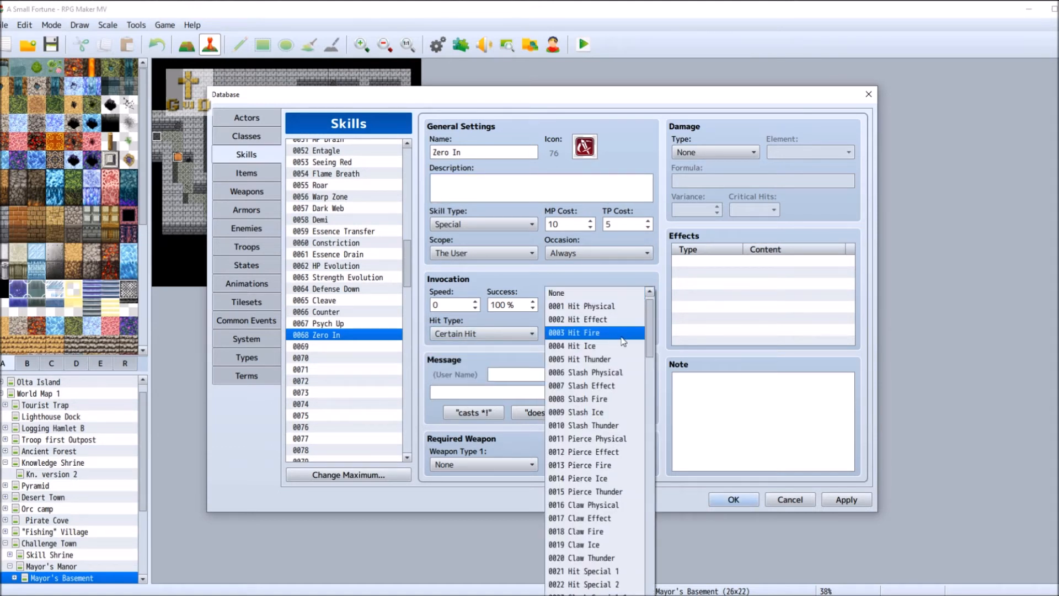
{"action": "left_click", "coordinate": [485, 346]}
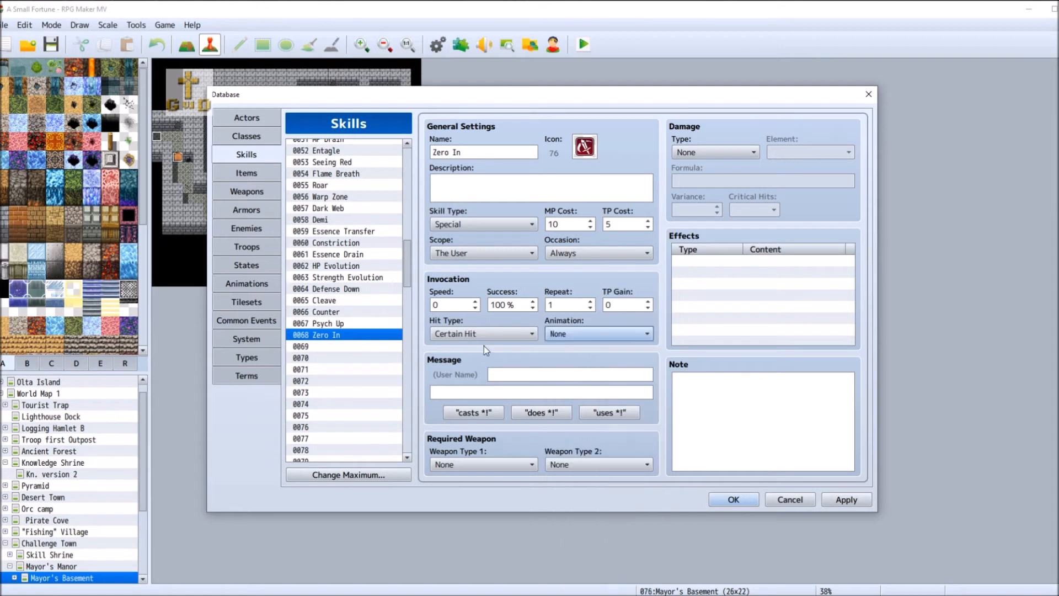
- Give Zero In HP Damage with the Normal Attack element and the pasted formula a.atk * 4 - b.def * 2
{"action": "left_click", "coordinate": [707, 153]}
{"action": "left_click", "coordinate": [712, 179]}
{"action": "left_click", "coordinate": [797, 153]}
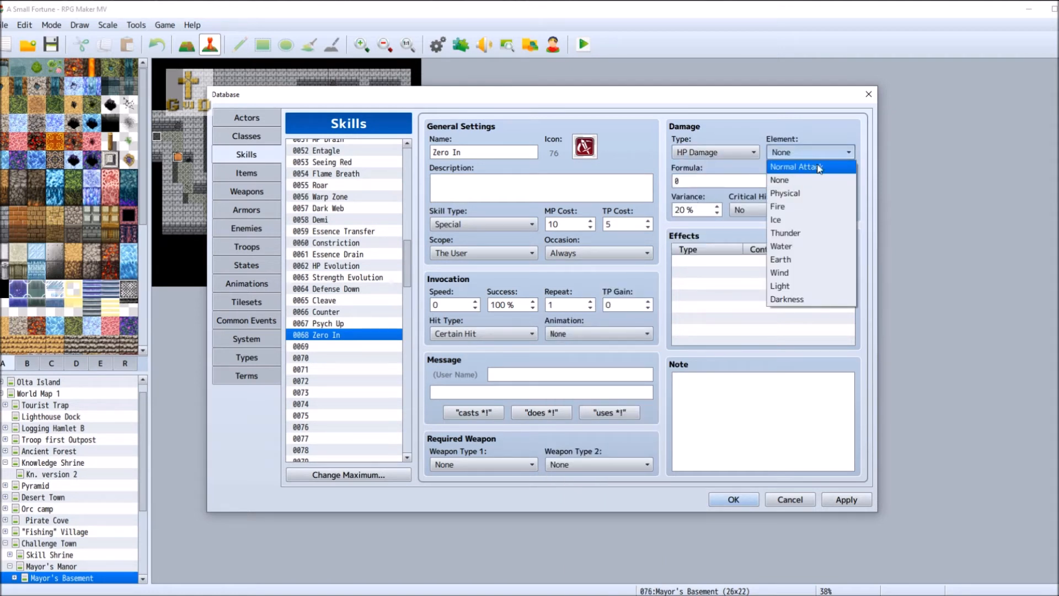
{"action": "left_click", "coordinate": [820, 167]}
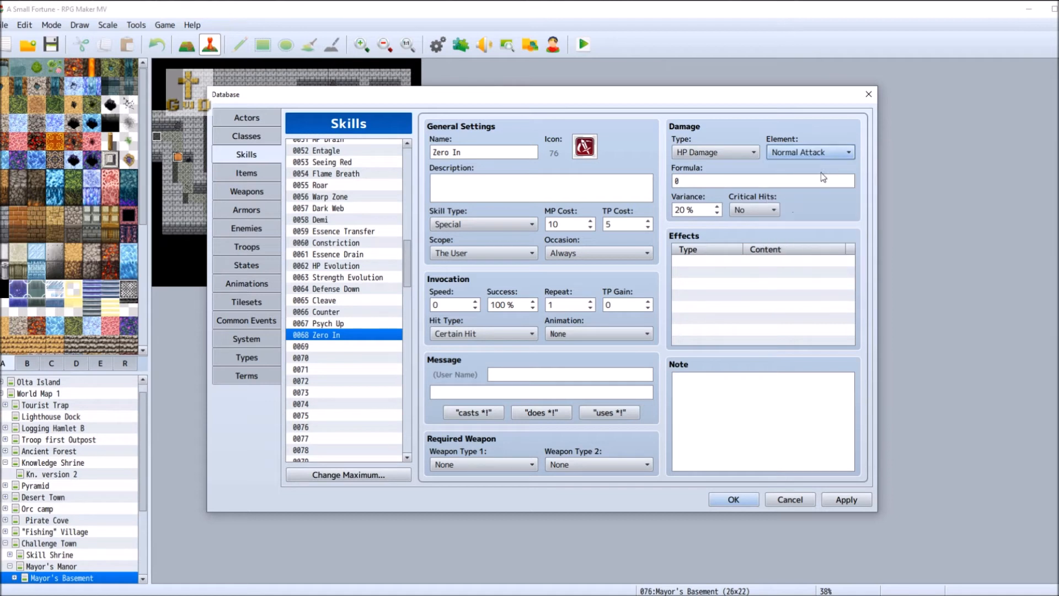
{"action": "double_click", "coordinate": [697, 180]}
{"action": "right_click", "coordinate": [692, 180]}
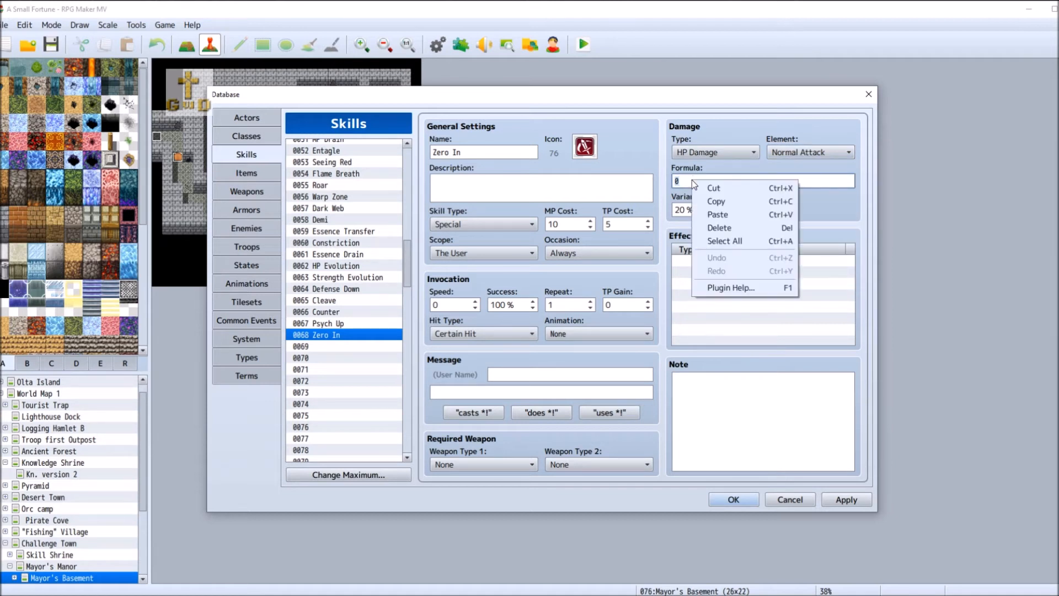
{"action": "left_click", "coordinate": [734, 214]}
- Set Zero In's damage variance to 10 % and allow critical hits
{"action": "left_click", "coordinate": [718, 212]}
{"action": "left_click", "coordinate": [718, 212]}
{"action": "left_click", "coordinate": [718, 212]}
{"action": "left_click", "coordinate": [718, 212]}
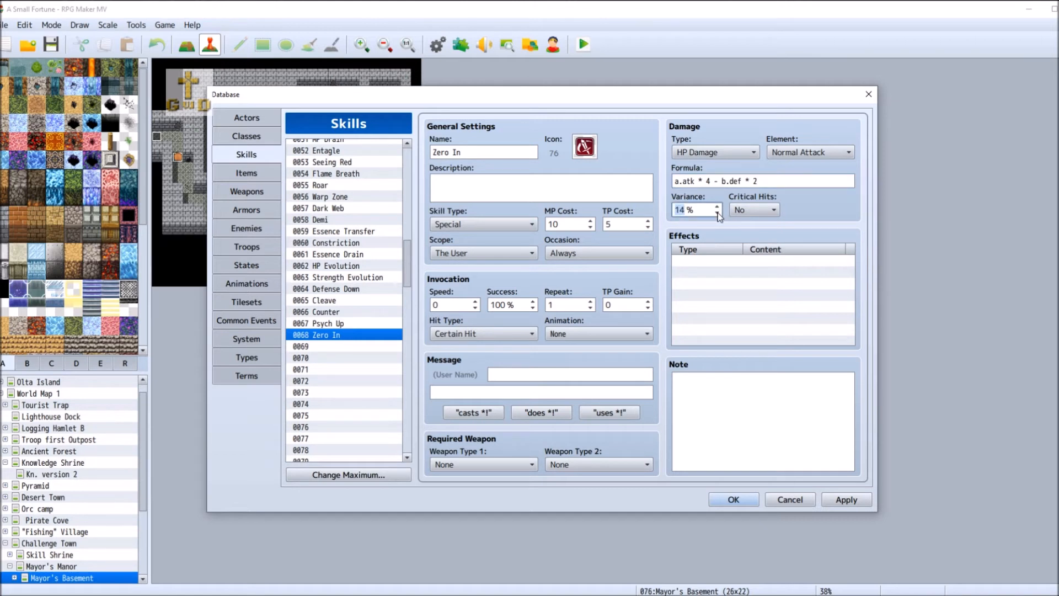
{"action": "left_click", "coordinate": [718, 213]}
{"action": "left_click", "coordinate": [717, 212]}
{"action": "left_click", "coordinate": [718, 212]}
{"action": "left_click", "coordinate": [718, 212]}
{"action": "left_click", "coordinate": [753, 210]}
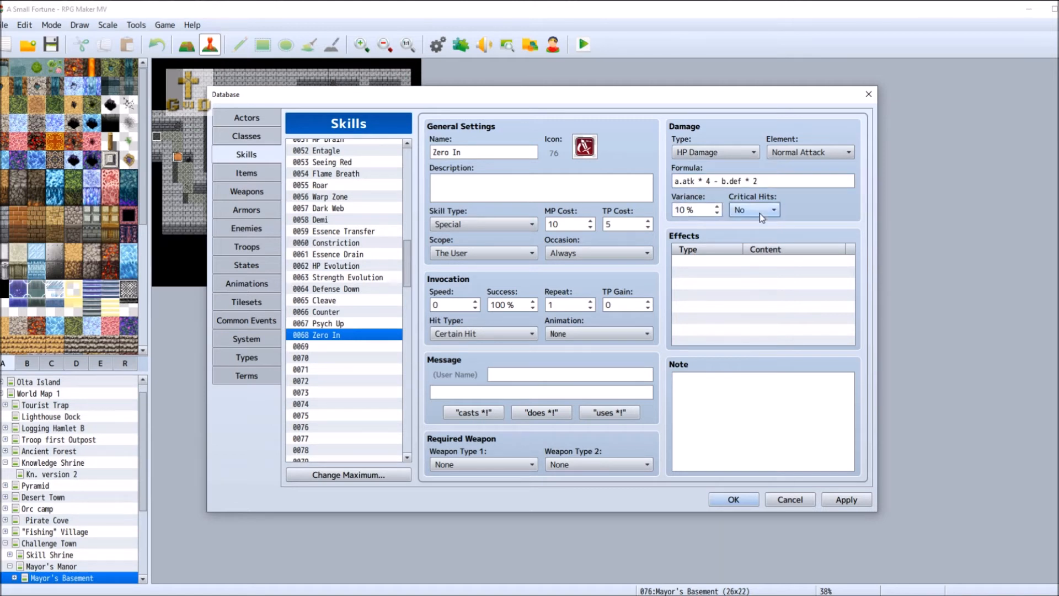
- Add a Remove Buff effect for Agility to the Zero In skill
{"action": "left_click", "coordinate": [713, 261]}
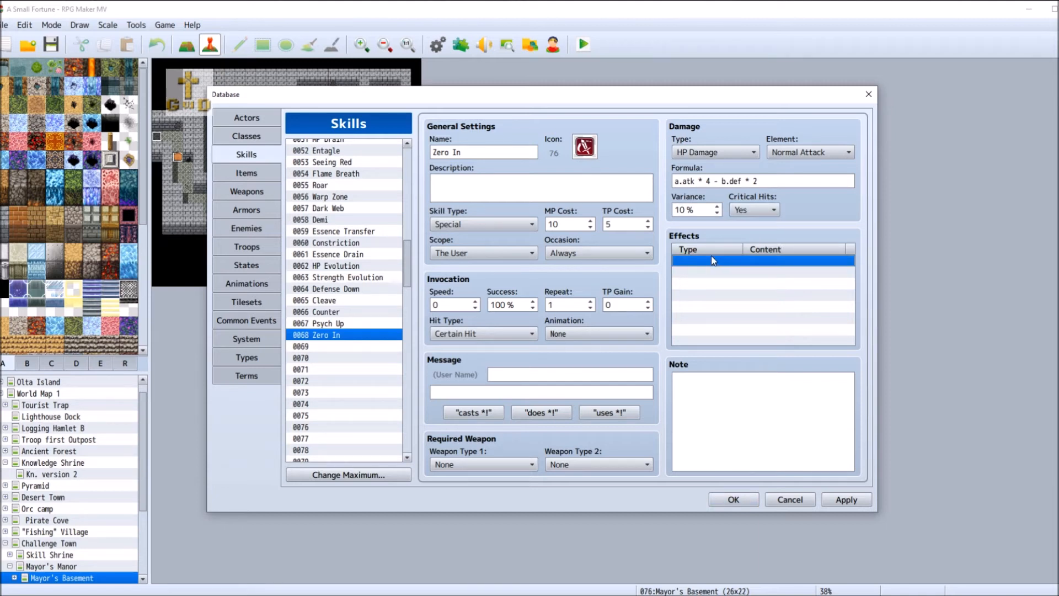
{"action": "double_click", "coordinate": [711, 256]}
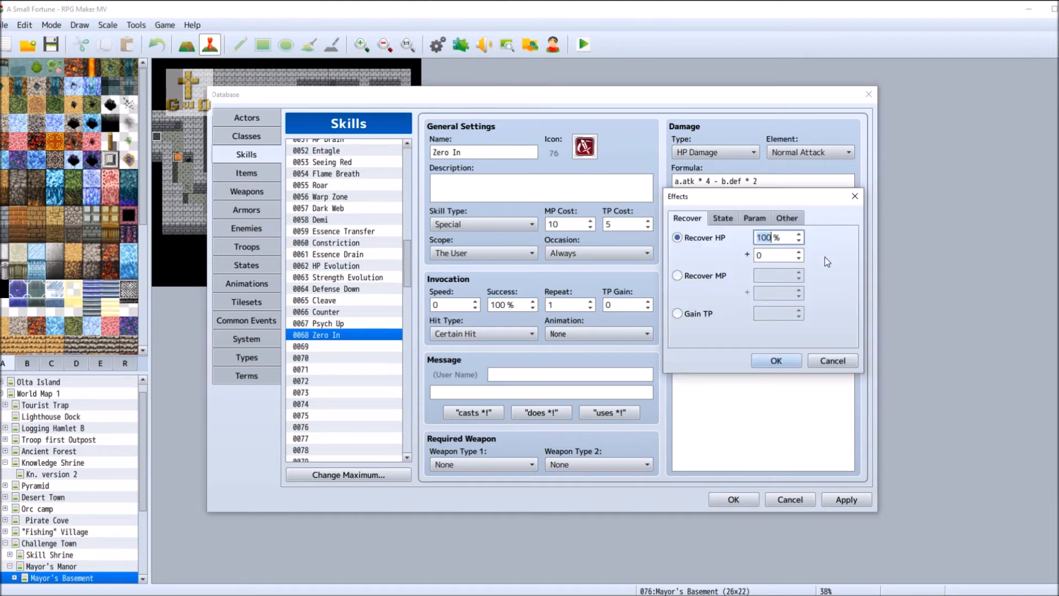
{"action": "left_click", "coordinate": [723, 219]}
{"action": "left_click", "coordinate": [752, 220]}
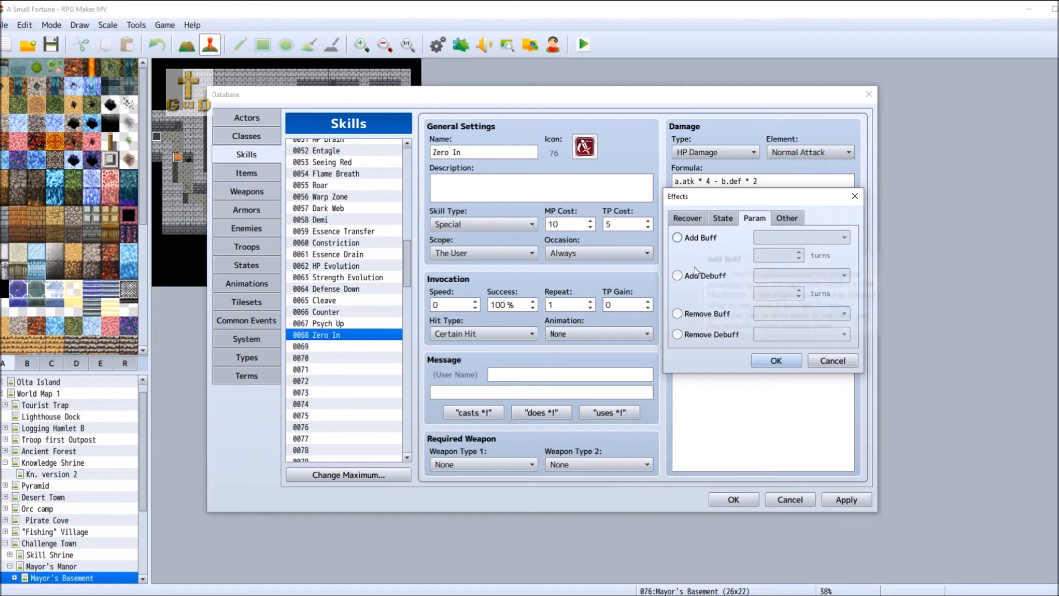
{"action": "left_click", "coordinate": [690, 313]}
{"action": "left_click", "coordinate": [796, 315]}
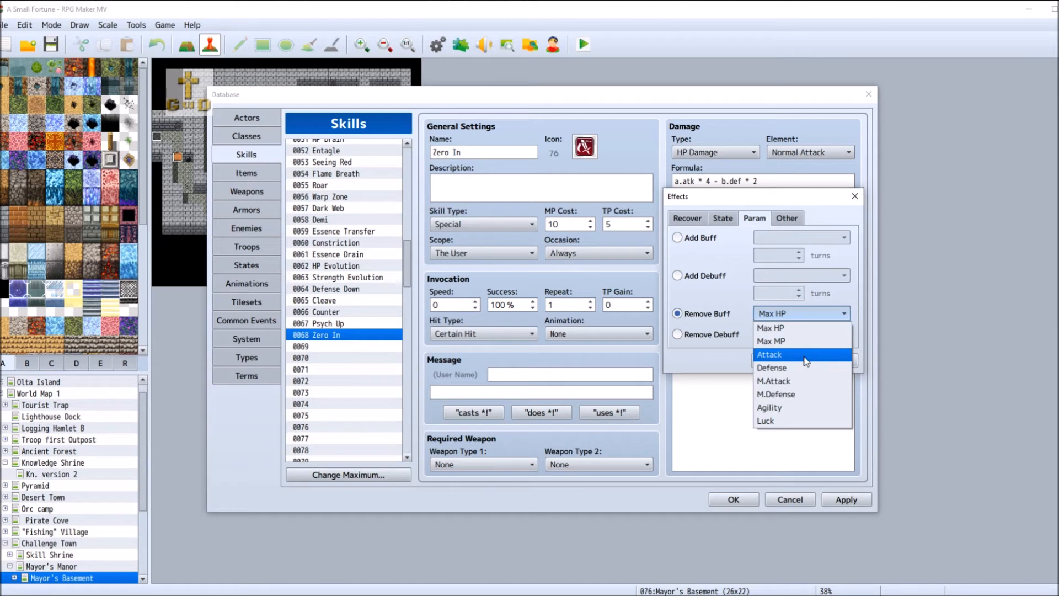
{"action": "left_click", "coordinate": [789, 409]}
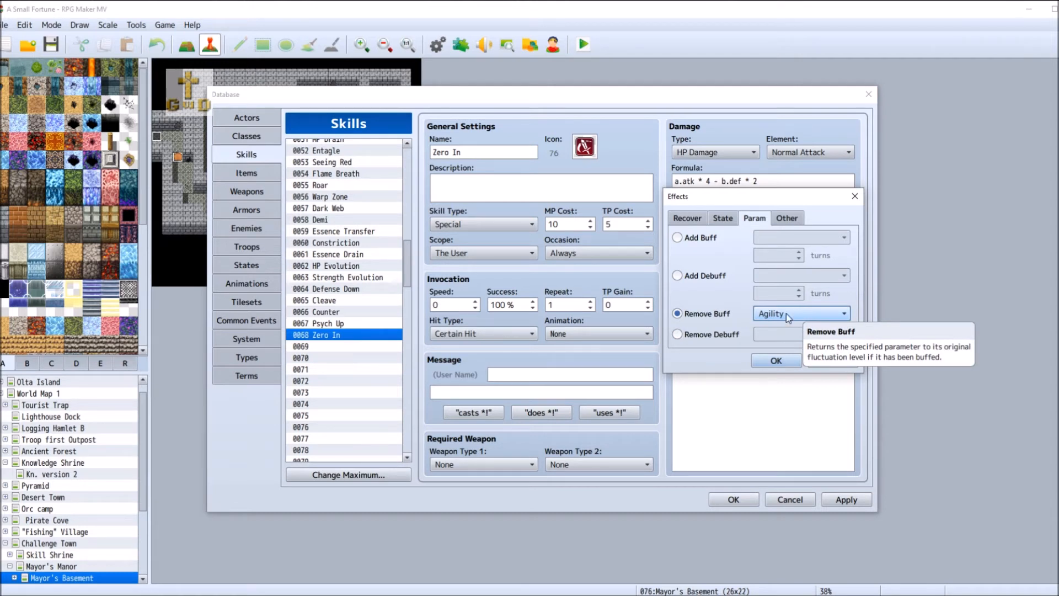
{"action": "left_click", "coordinate": [776, 360]}
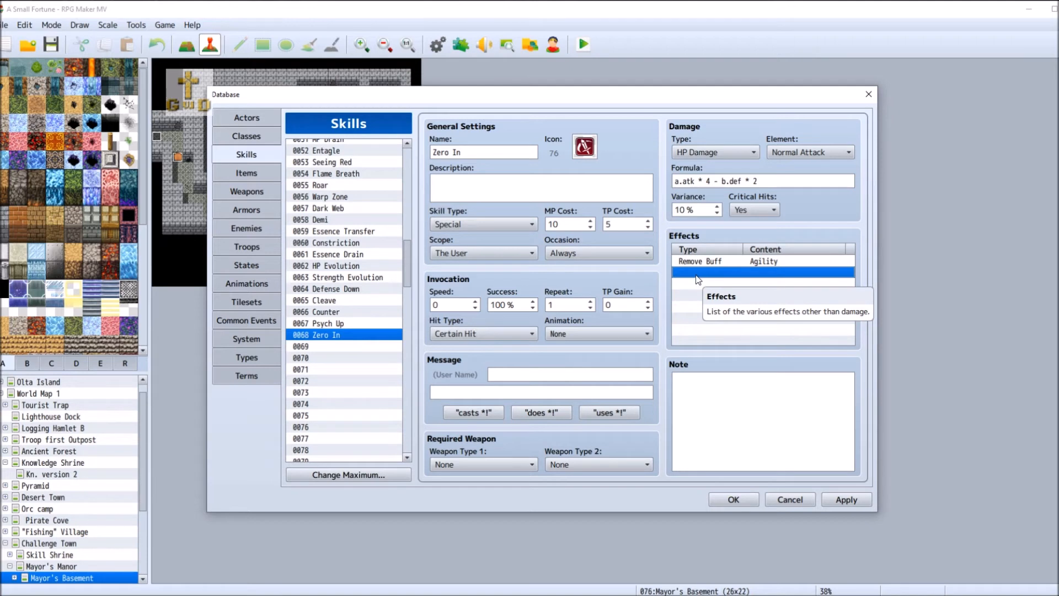
- Delete the Remove Buff Agility effect from the Zero In skill
{"action": "double_click", "coordinate": [716, 263]}
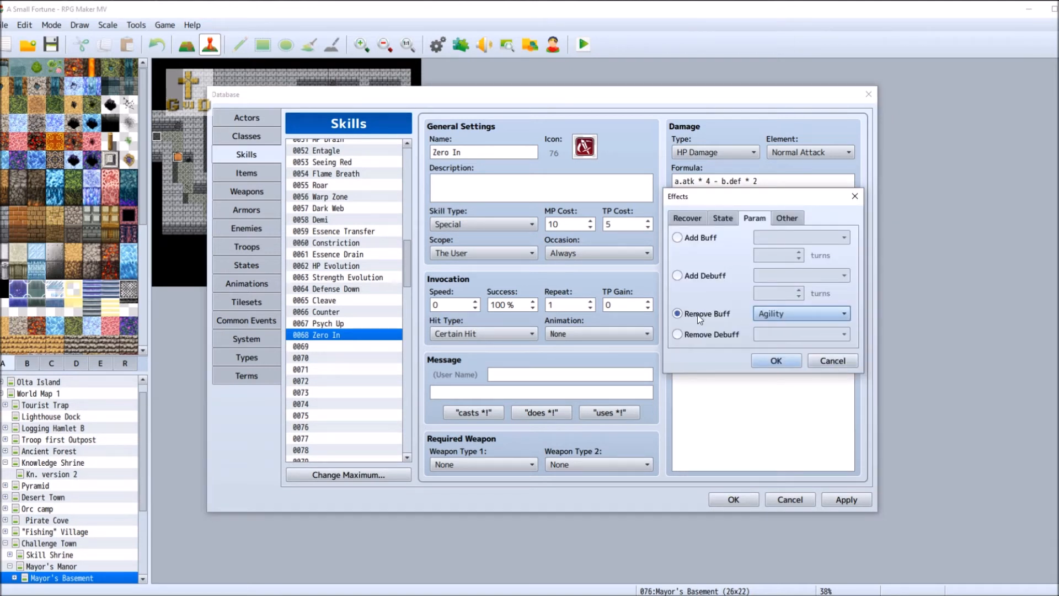
{"action": "left_click", "coordinate": [832, 360]}
{"action": "right_click", "coordinate": [718, 260]}
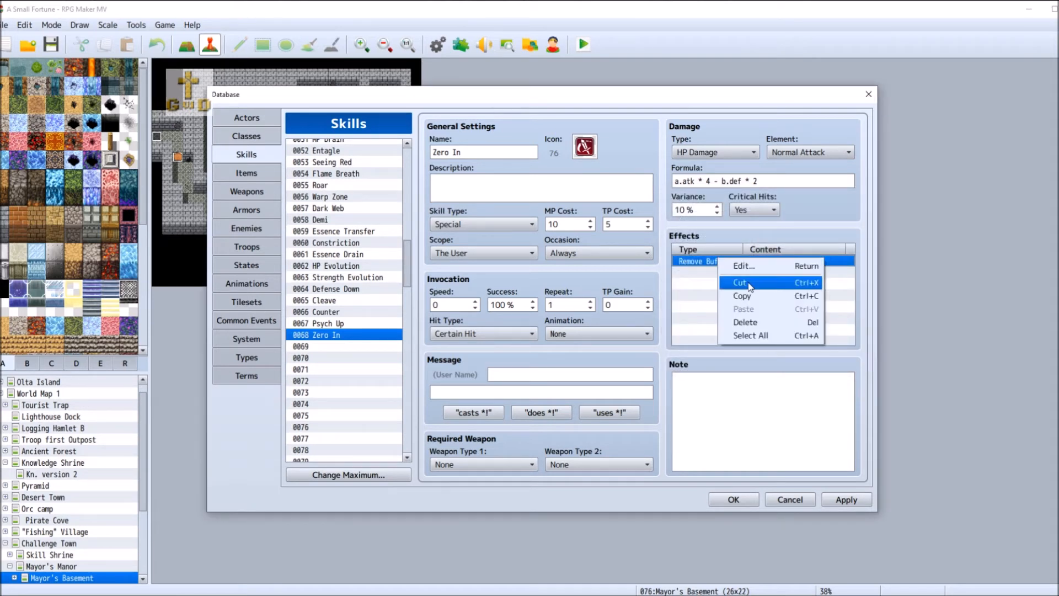
{"action": "left_click", "coordinate": [745, 323]}
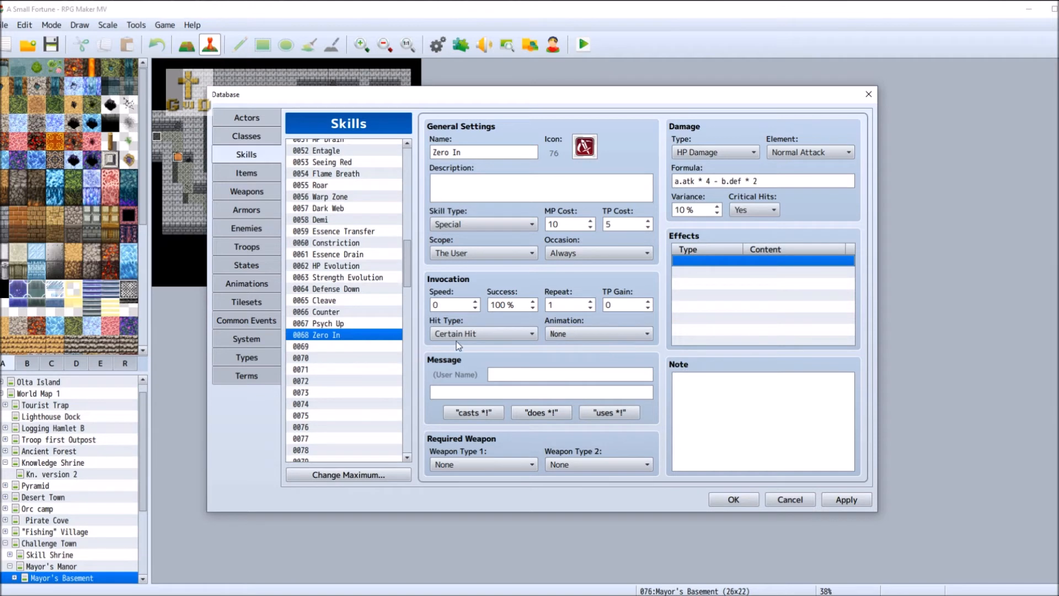
- Set Zero In's occasion to Battle Screen and its scope to 1 Enemy
{"action": "left_click", "coordinate": [590, 253]}
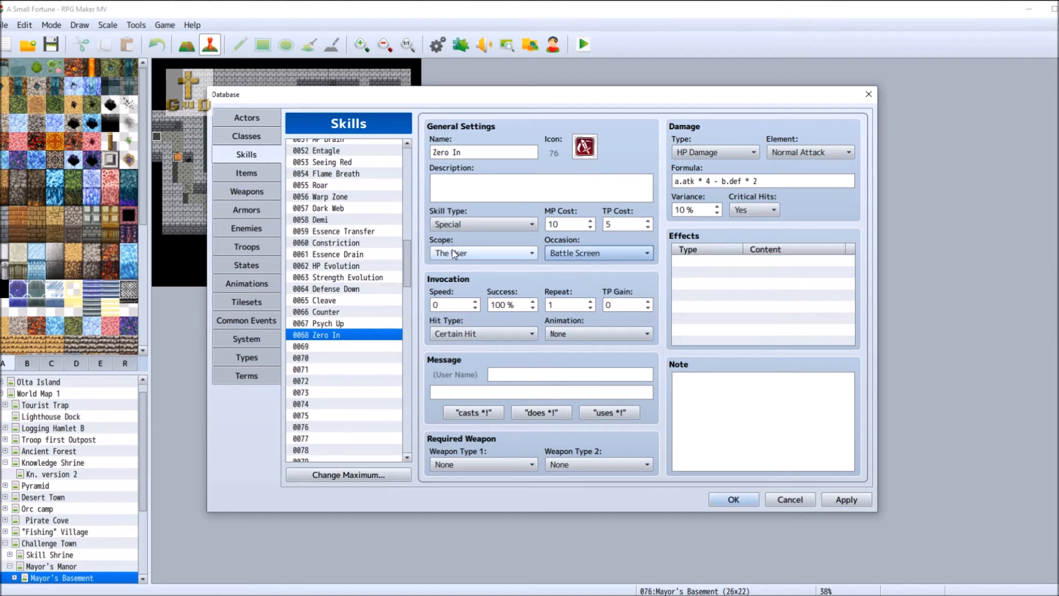
{"action": "left_click", "coordinate": [508, 255]}
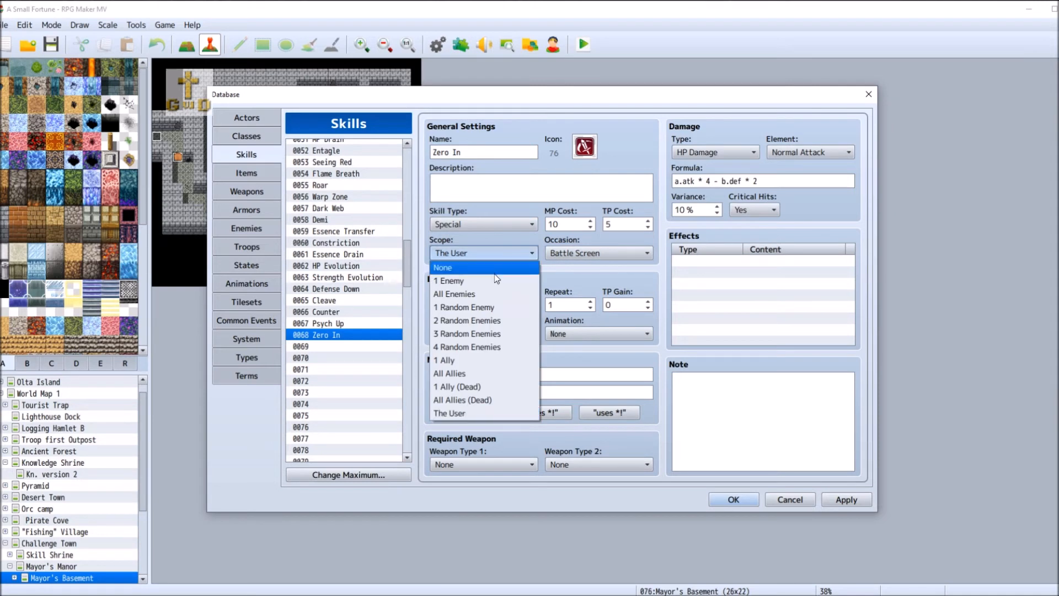
{"action": "left_click", "coordinate": [458, 281]}
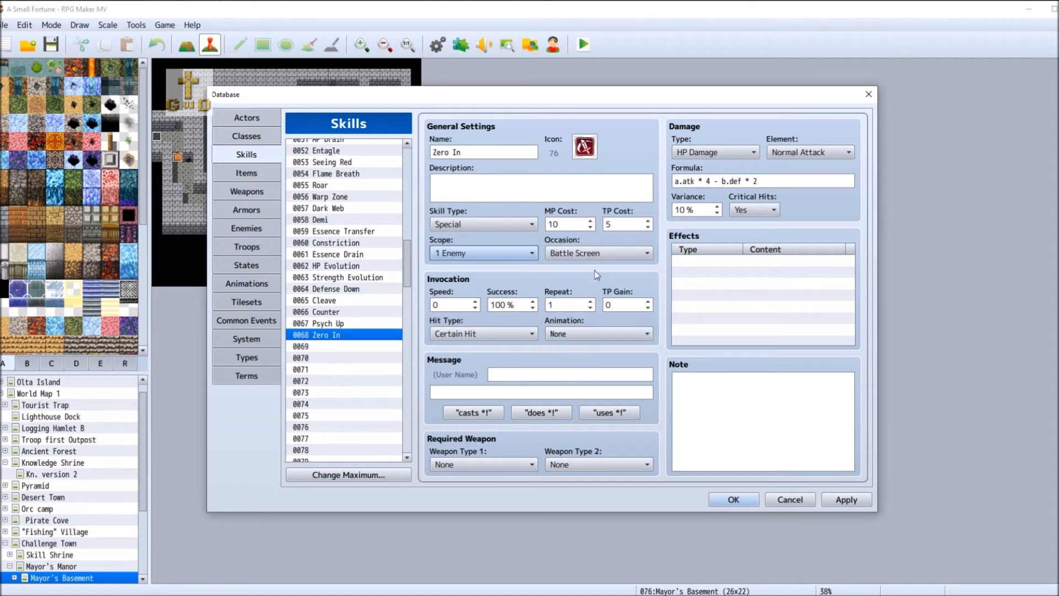
- Enter Zero In's description as "Ignores Dodge, Evade, and Agility buffs on target."
{"action": "left_click", "coordinate": [481, 192]}
{"action": "type", "text": "I"}
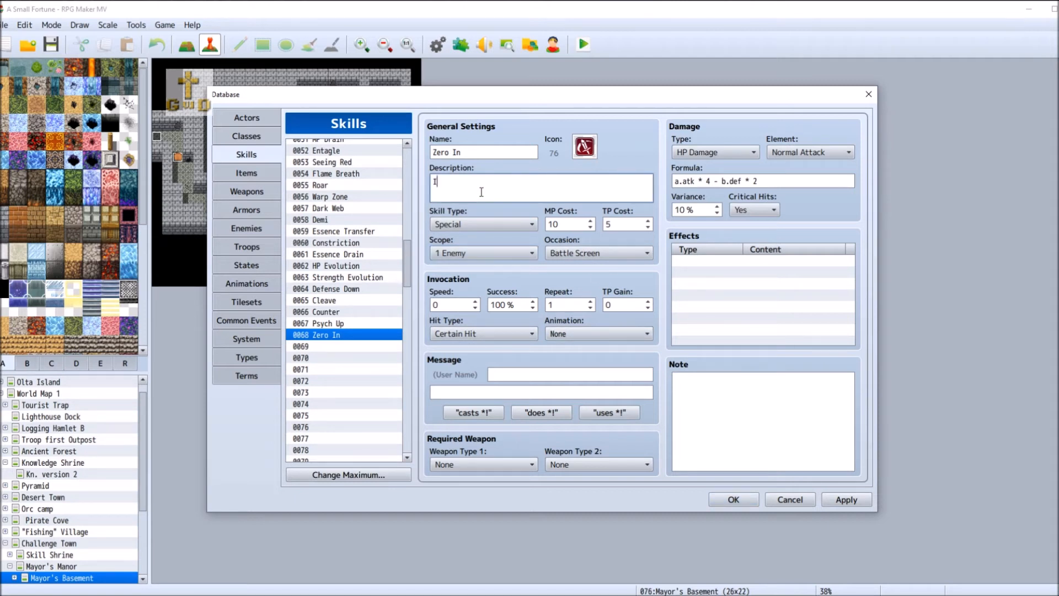
{"action": "type", "text": "gnores Dodge, Evade, and Agility buffs on t"}
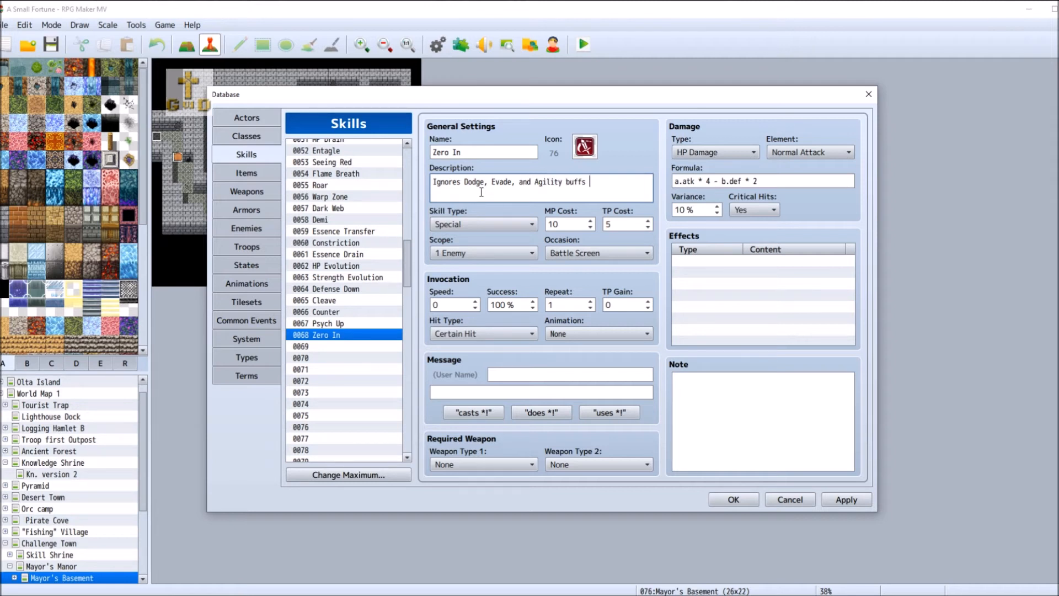
{"action": "type", "text": "arget."}
- Set Zero In's MP cost to 25 and its TP cost to 20
{"action": "left_click", "coordinate": [622, 224]}
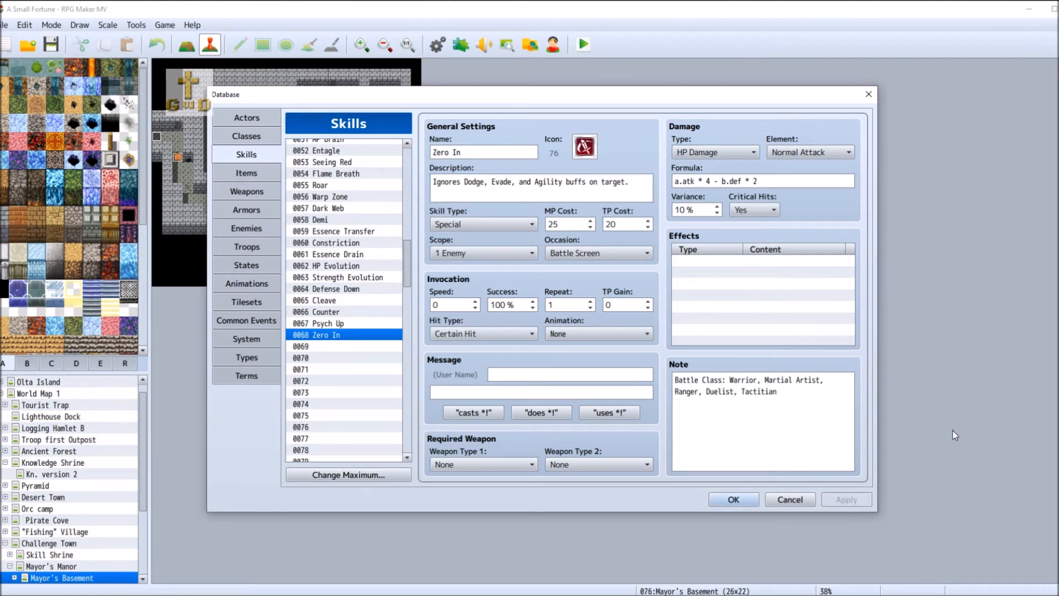
- Name empty skill slot 0069 Crush and assign it icon 76
{"action": "left_click", "coordinate": [340, 347]}
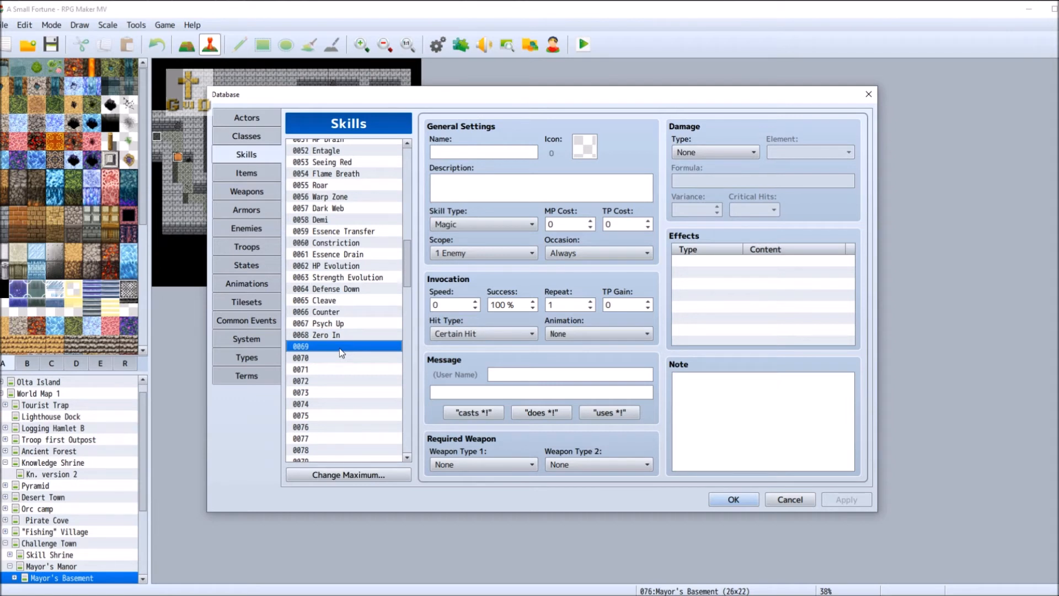
{"action": "left_click", "coordinate": [487, 148]}
{"action": "type", "text": "Crush"}
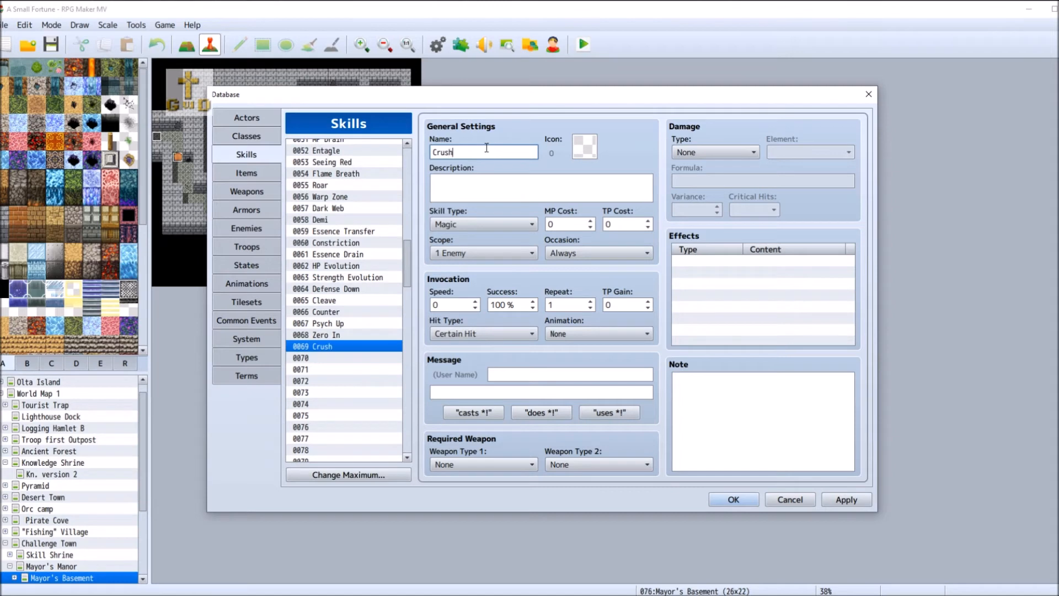
{"action": "double_click", "coordinate": [584, 147]}
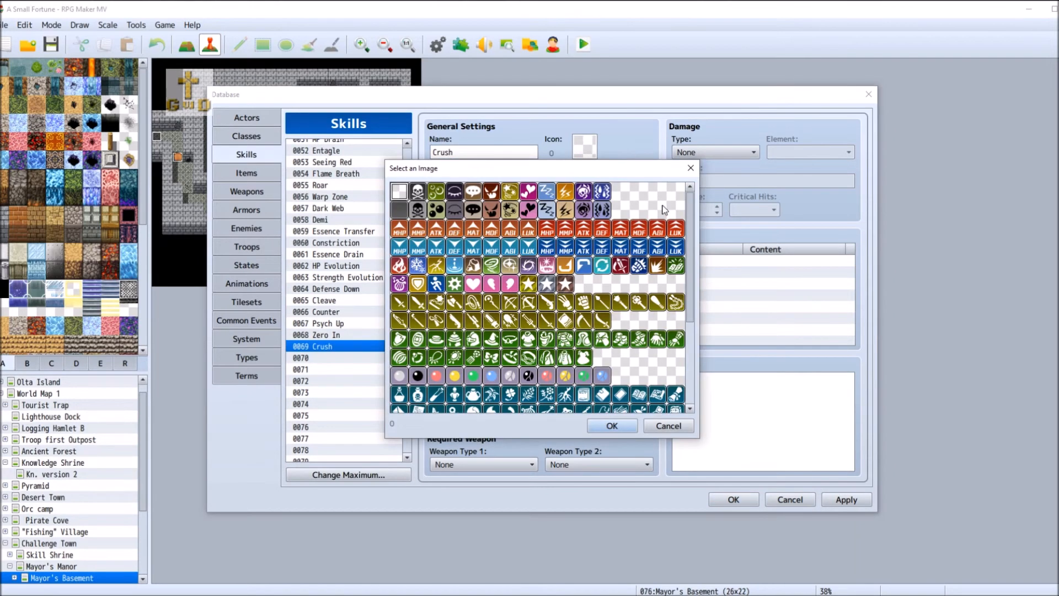
{"action": "double_click", "coordinate": [620, 264]}
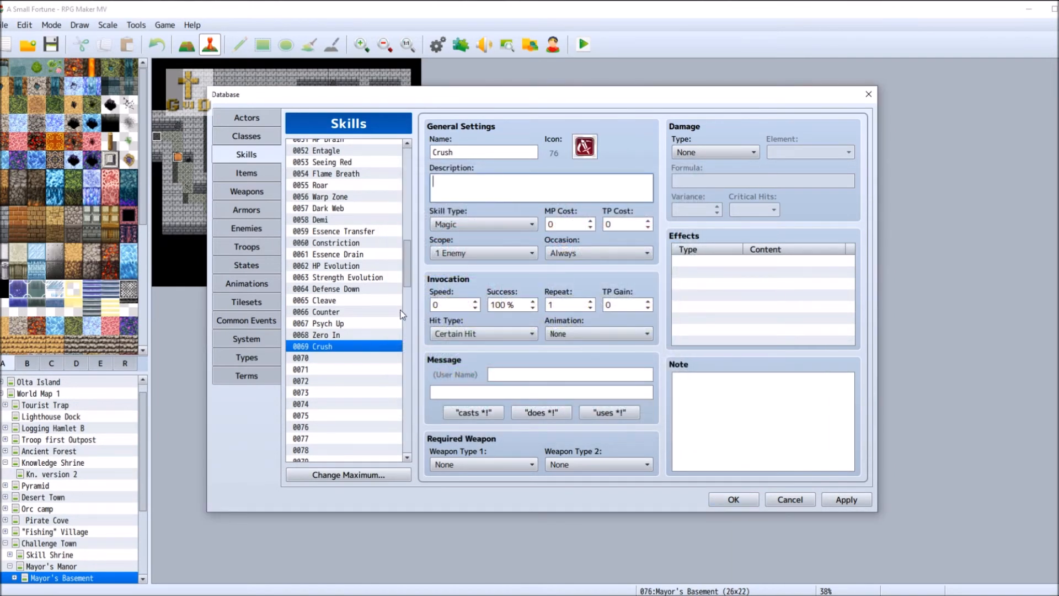
- Review the Slam skill's damage, effect and note as a reference, and apply the pending database changes
{"action": "left_click_drag", "start_coordinate": [410, 273], "coordinate": [406, 178]}
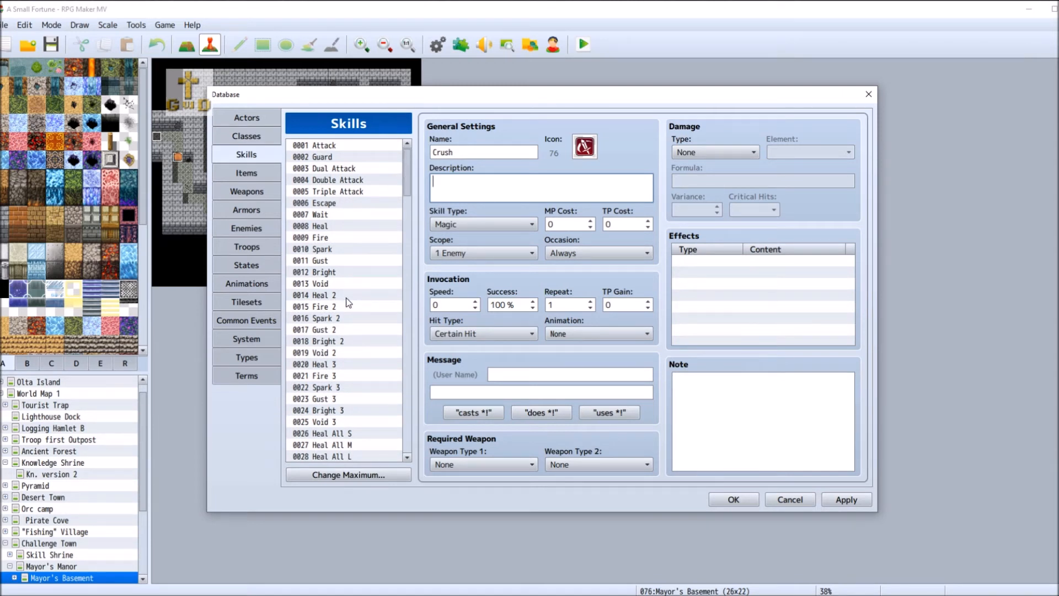
{"action": "scroll", "coordinate": [357, 295], "scroll_direction": "down", "scroll_amount": 4}
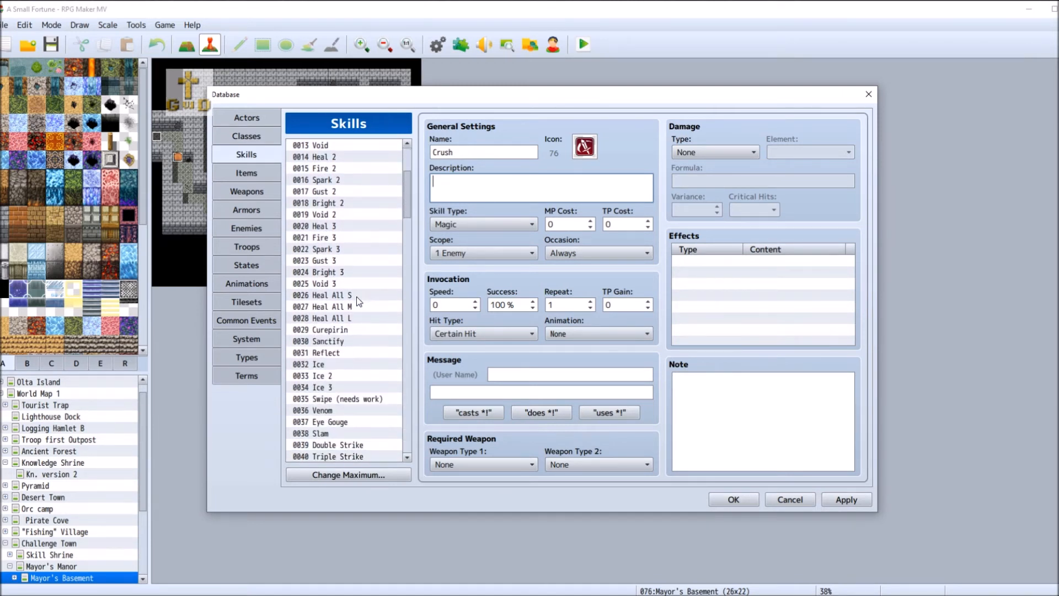
{"action": "left_click", "coordinate": [357, 435]}
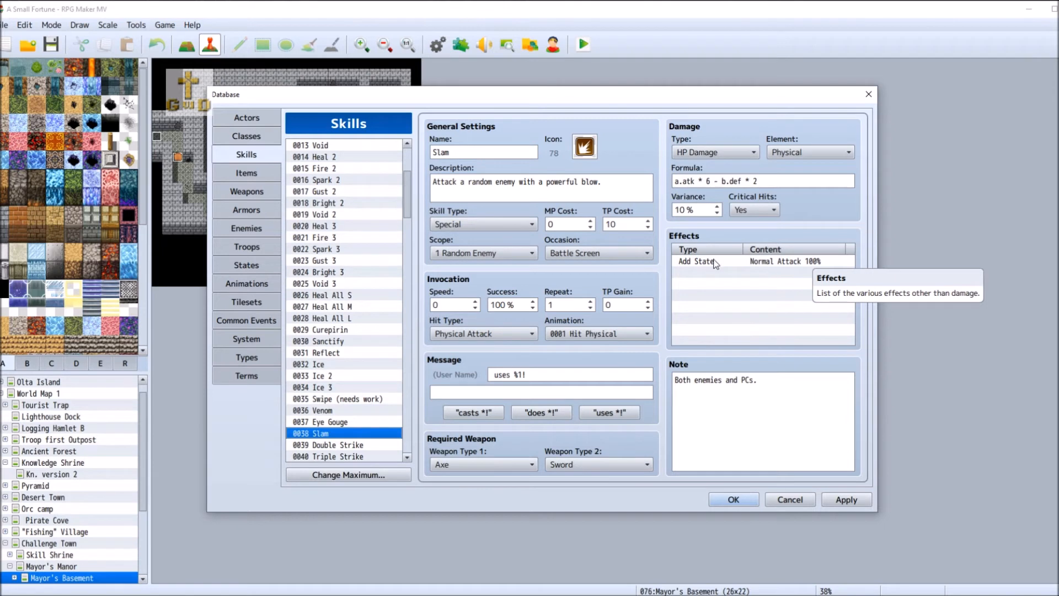
{"action": "left_click_drag", "start_coordinate": [676, 380], "coordinate": [758, 380]}
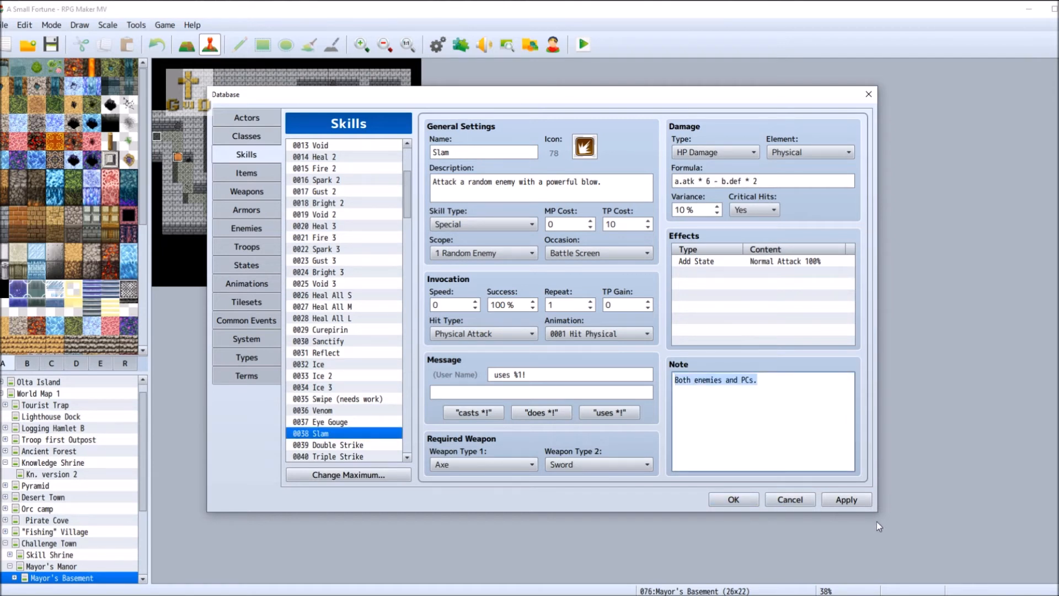
{"action": "left_click", "coordinate": [855, 504]}
- Enter "Both enemies and PCs." as the note of the Crush skill
{"action": "left_click_drag", "start_coordinate": [409, 197], "coordinate": [409, 270]}
{"action": "left_click", "coordinate": [326, 354]}
{"action": "left_click", "coordinate": [730, 374]}
{"action": "type", "text": "Bot"}
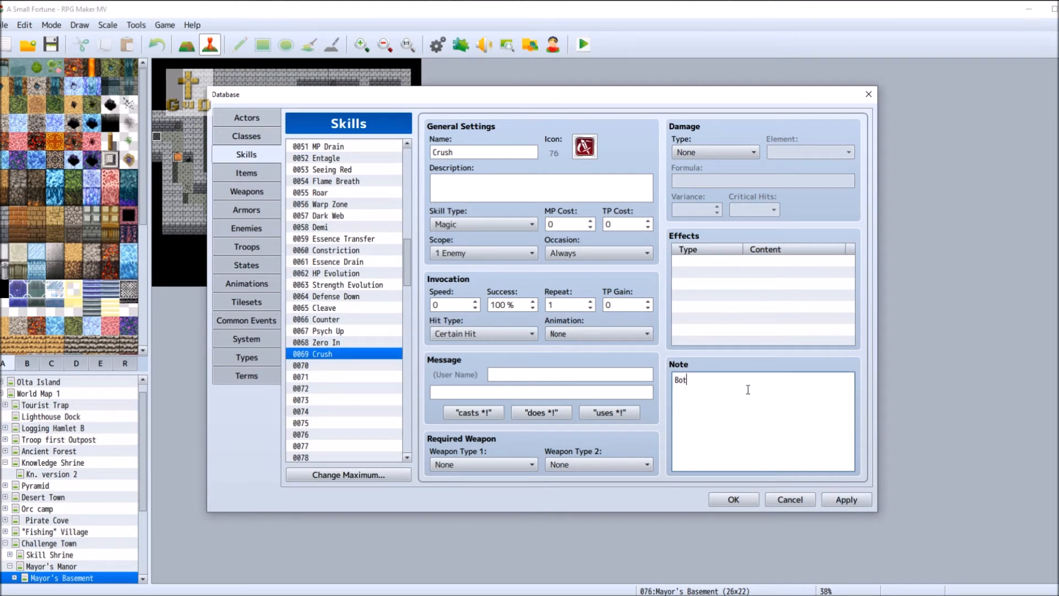
{"action": "type", "text": "h enemies and Pcs."}
{"action": "key", "text": "BackSpace"}
{"action": "key", "text": "BackSpace"}
{"action": "key", "text": "BackSpace"}
{"action": "type", "text": "C"}
- Set Crush to deal HP Damage with the Physical element, formula a.atk * 4 - b.def * 2, and critical hits enabled
{"action": "left_click", "coordinate": [712, 153]}
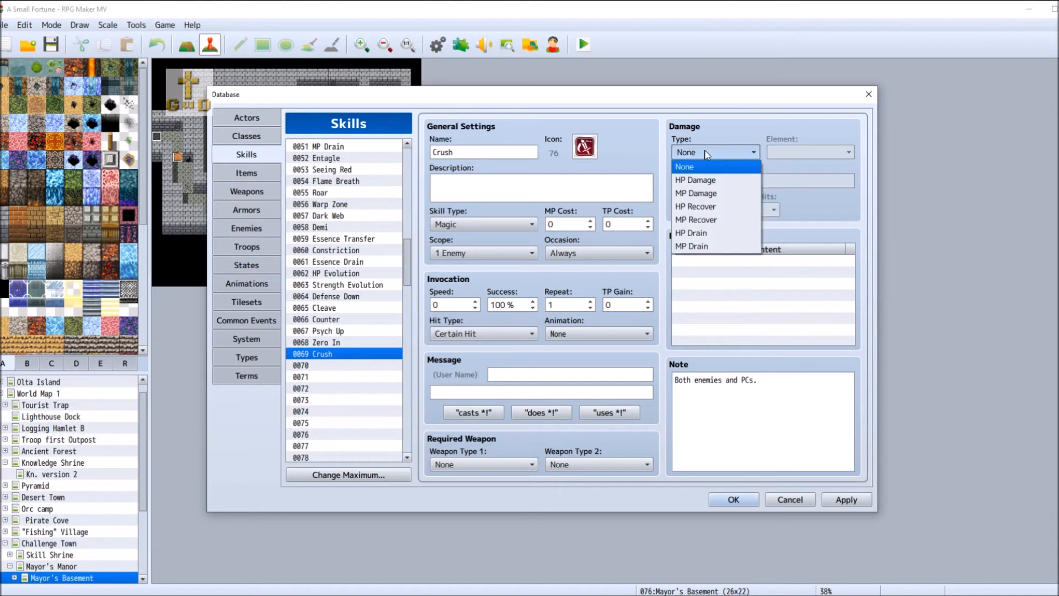
{"action": "left_click", "coordinate": [717, 181]}
{"action": "left_click", "coordinate": [821, 154]}
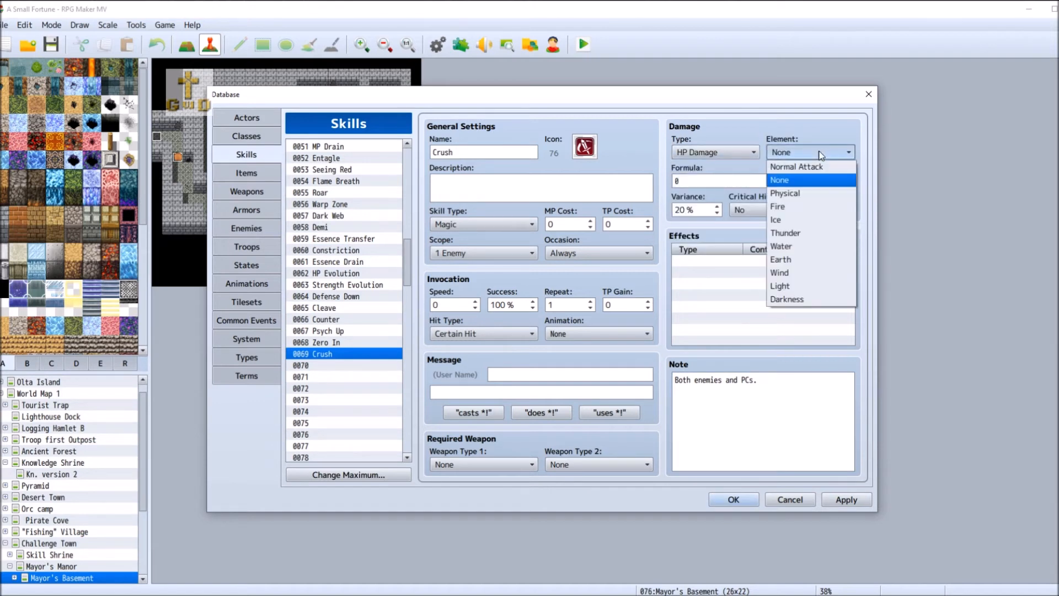
{"action": "left_click", "coordinate": [809, 196]}
{"action": "left_click", "coordinate": [702, 184]}
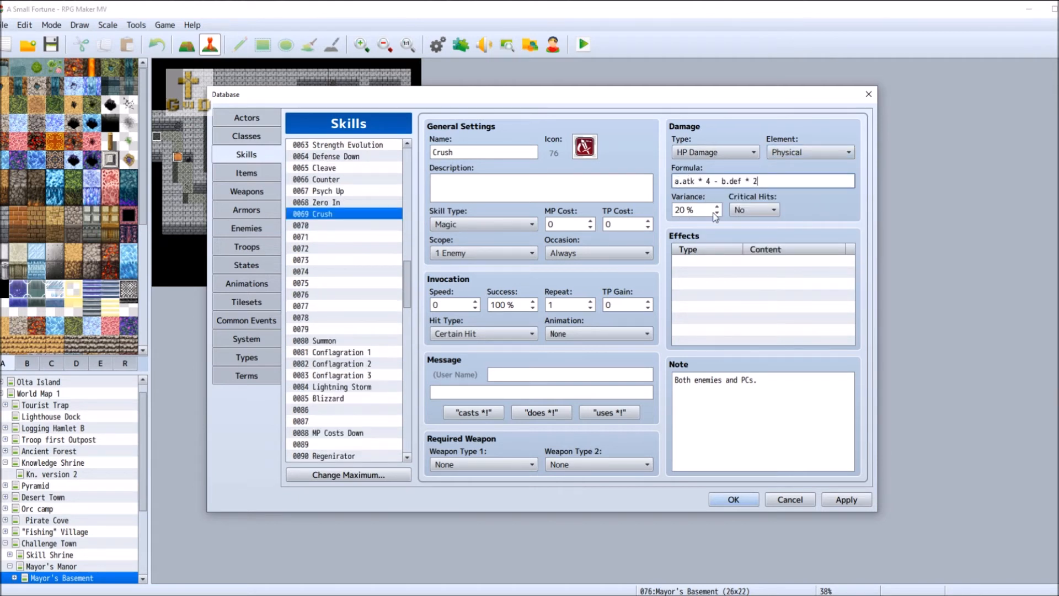
{"action": "left_click", "coordinate": [761, 210]}
{"action": "left_click", "coordinate": [764, 209]}
{"action": "left_click", "coordinate": [773, 210]}
{"action": "left_click", "coordinate": [767, 232]}
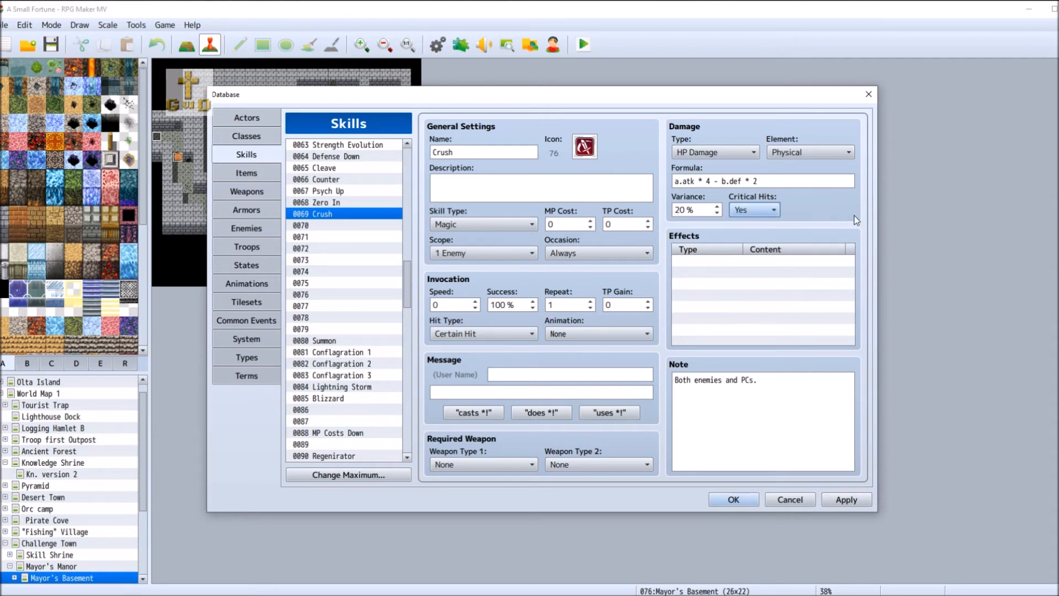
- Set Crush's skill type to Special and its occasion to Battle Screen, with scope 1 Enemy
{"action": "left_click", "coordinate": [514, 226]}
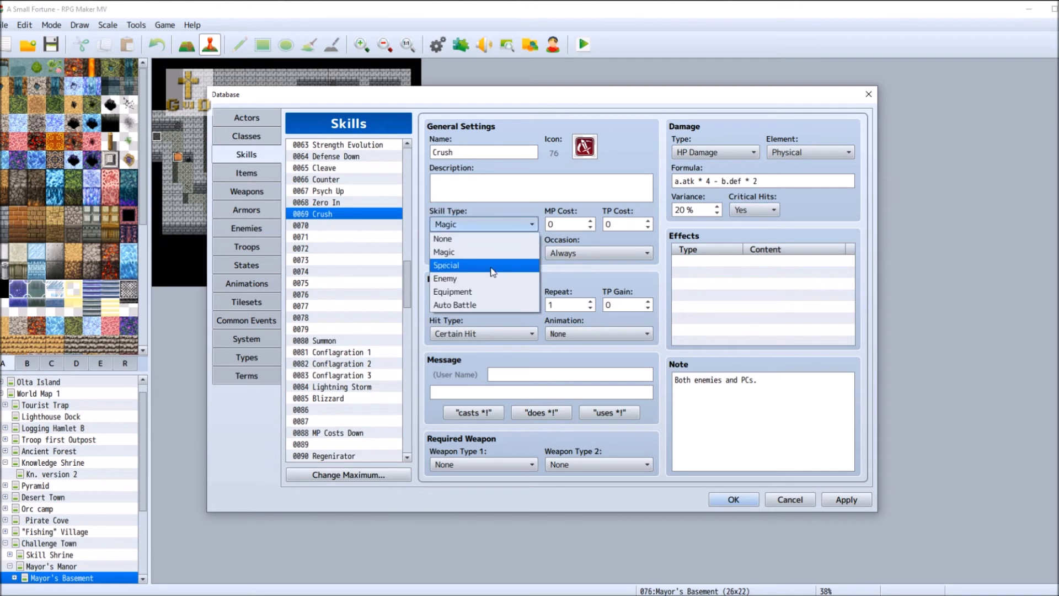
{"action": "left_click", "coordinate": [512, 266]}
{"action": "left_click", "coordinate": [489, 254]}
{"action": "left_click", "coordinate": [599, 253]}
{"action": "left_click", "coordinate": [598, 252]}
{"action": "left_click", "coordinate": [618, 282]}
- Set Crush's hit type to Physical Attack and give it the preset "uses" message
{"action": "left_click", "coordinate": [508, 331]}
{"action": "left_click", "coordinate": [463, 363]}
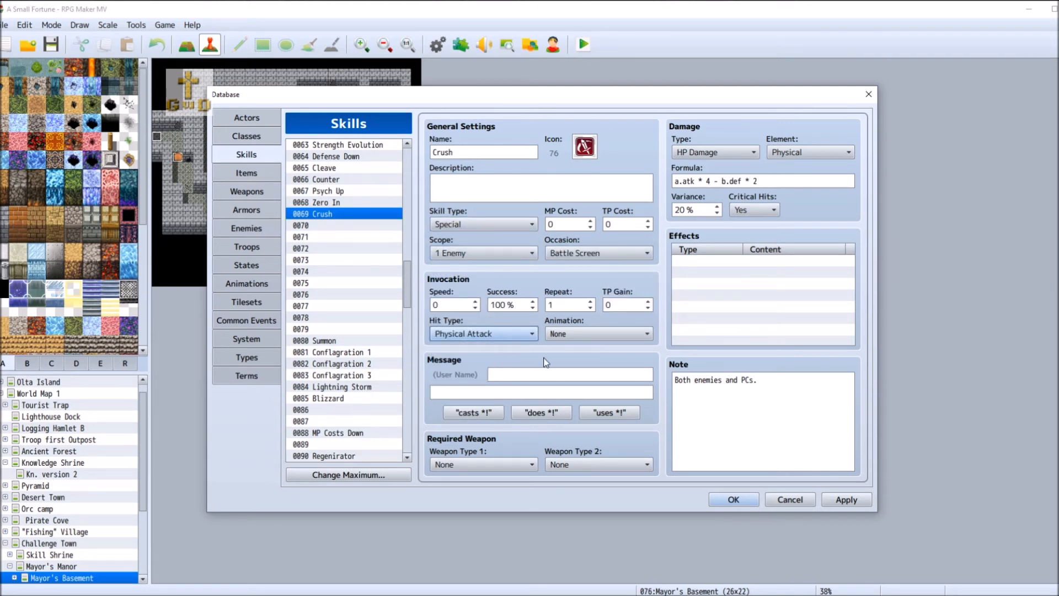
{"action": "left_click", "coordinate": [602, 415]}
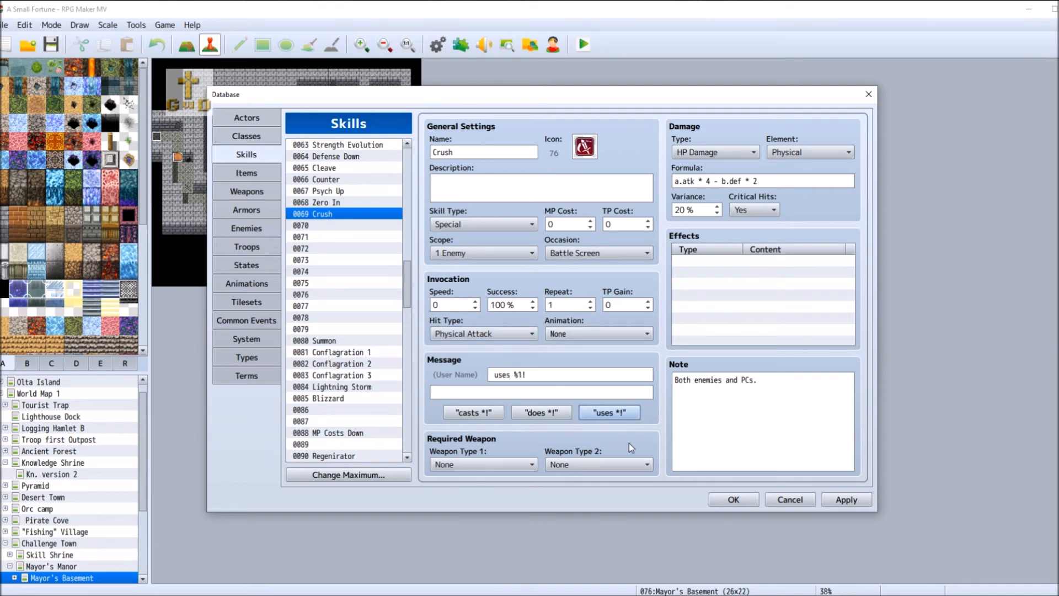
- Set Crush's required weapons to Axe as type 1 and Sword as type 2
{"action": "left_click", "coordinate": [493, 468]}
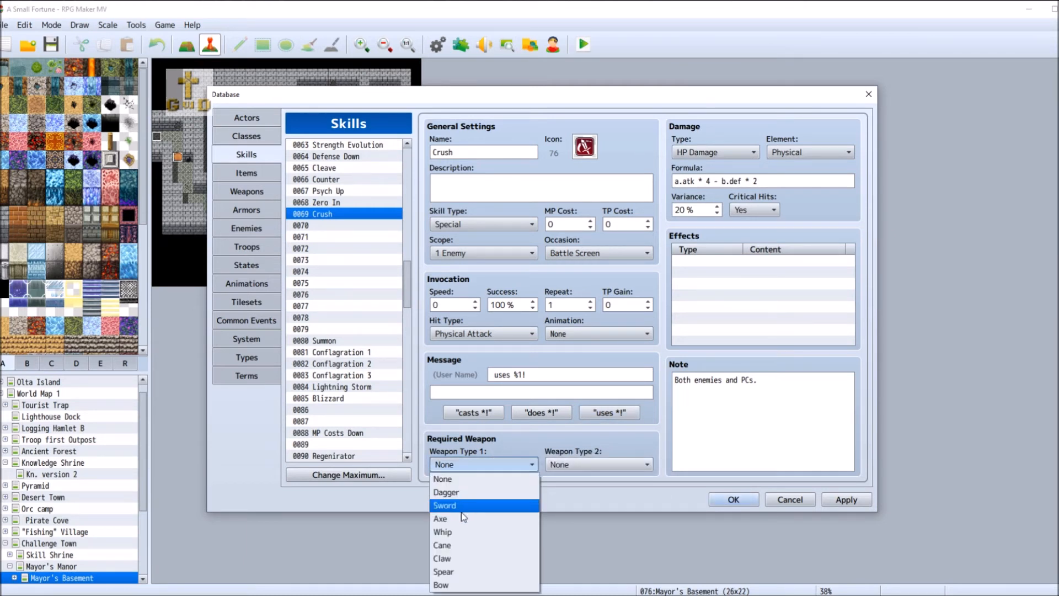
{"action": "left_click", "coordinate": [486, 519]}
{"action": "left_click", "coordinate": [594, 465]}
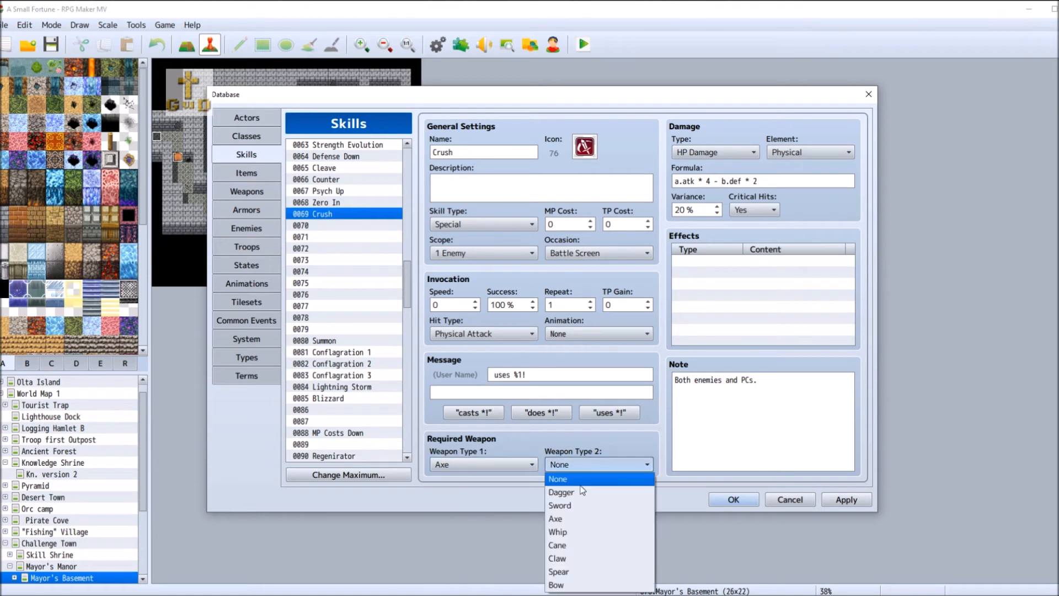
{"action": "left_click", "coordinate": [591, 499]}
- Change Crush's damage formula to a.atk * 8 - b.def * 2 and apply the changes
{"action": "left_click", "coordinate": [709, 181]}
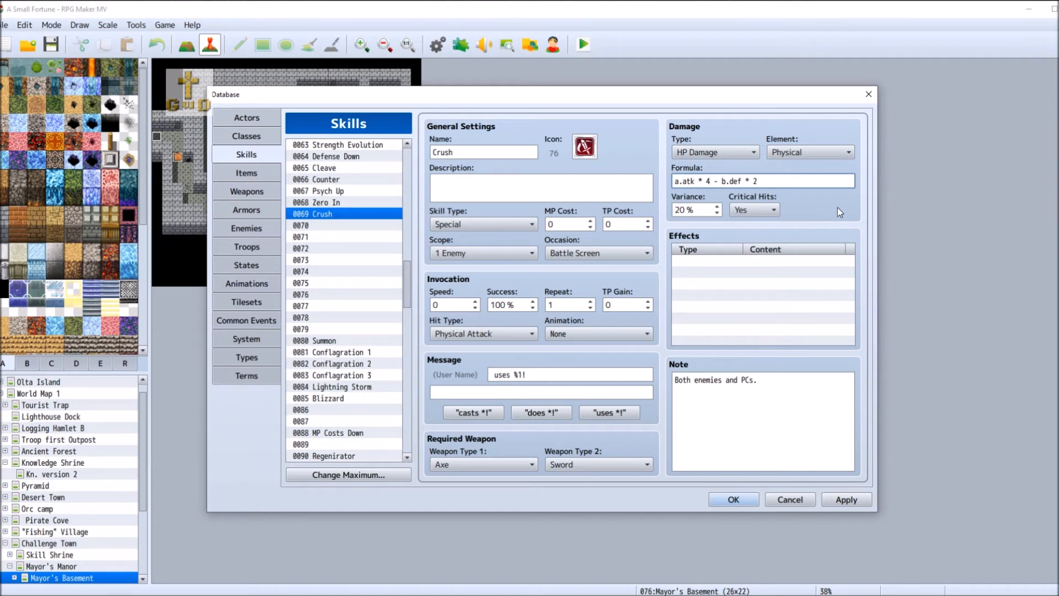
{"action": "key", "text": "BackSpace"}
{"action": "type", "text": "8"}
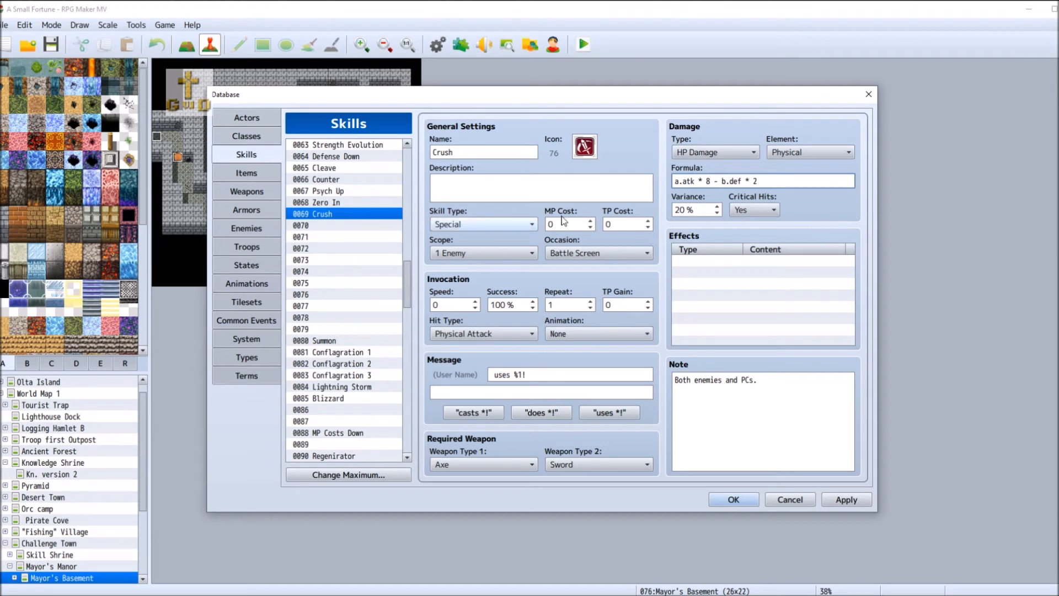
{"action": "left_click", "coordinate": [846, 499]}
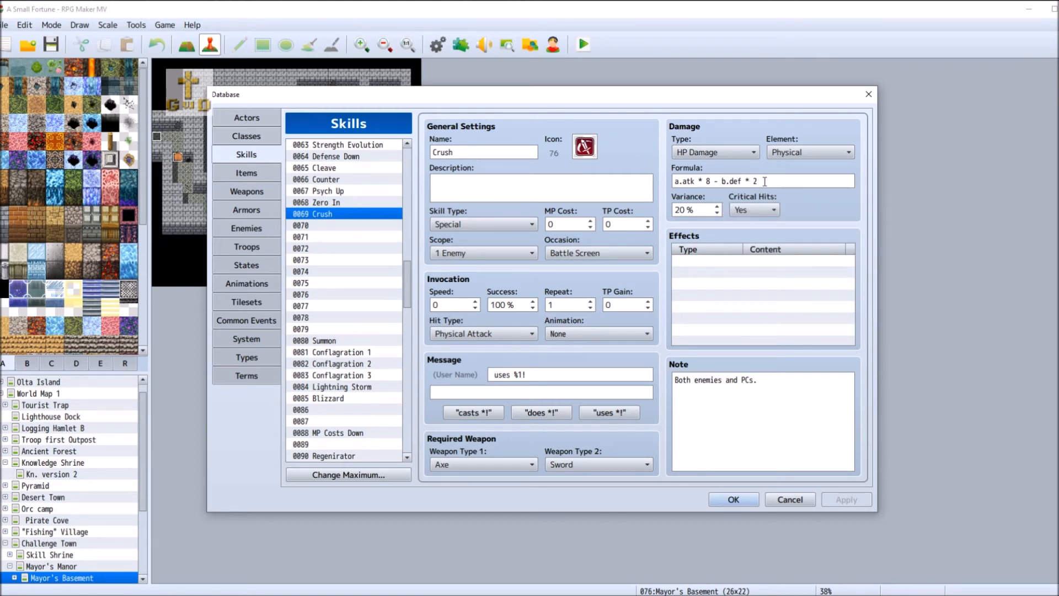
- Add the missing period at the end of the Armor Piercer skill's description
{"action": "left_click", "coordinate": [346, 227]}
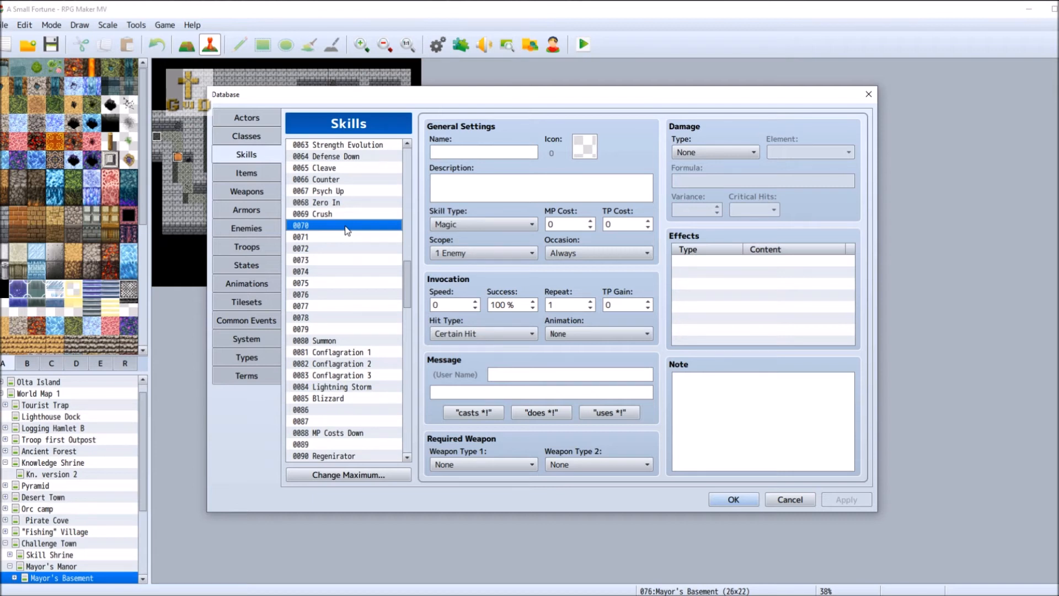
{"action": "left_click_drag", "start_coordinate": [406, 281], "coordinate": [365, 228]}
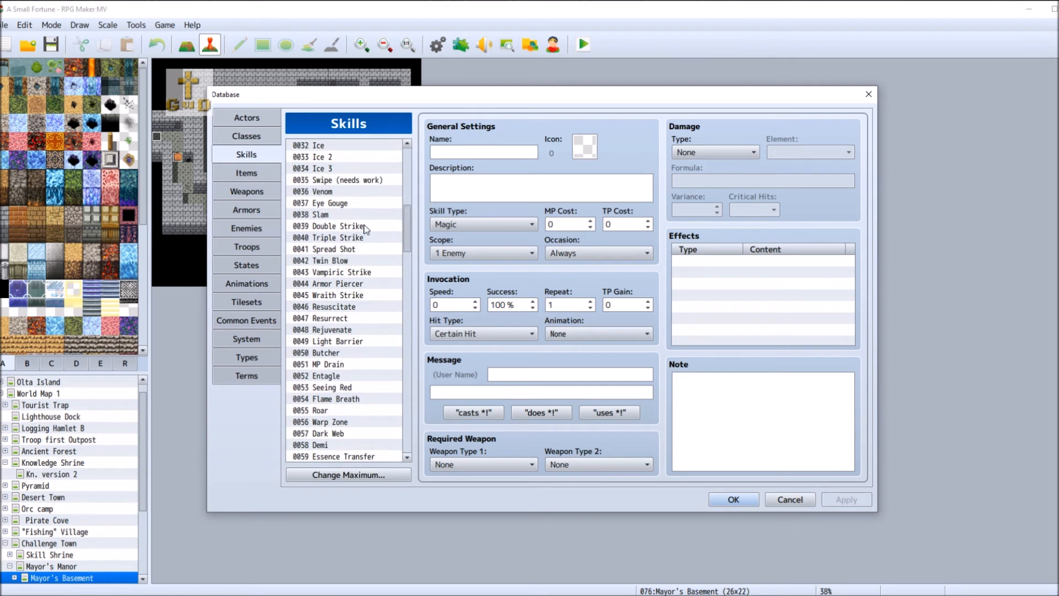
{"action": "left_click", "coordinate": [364, 284]}
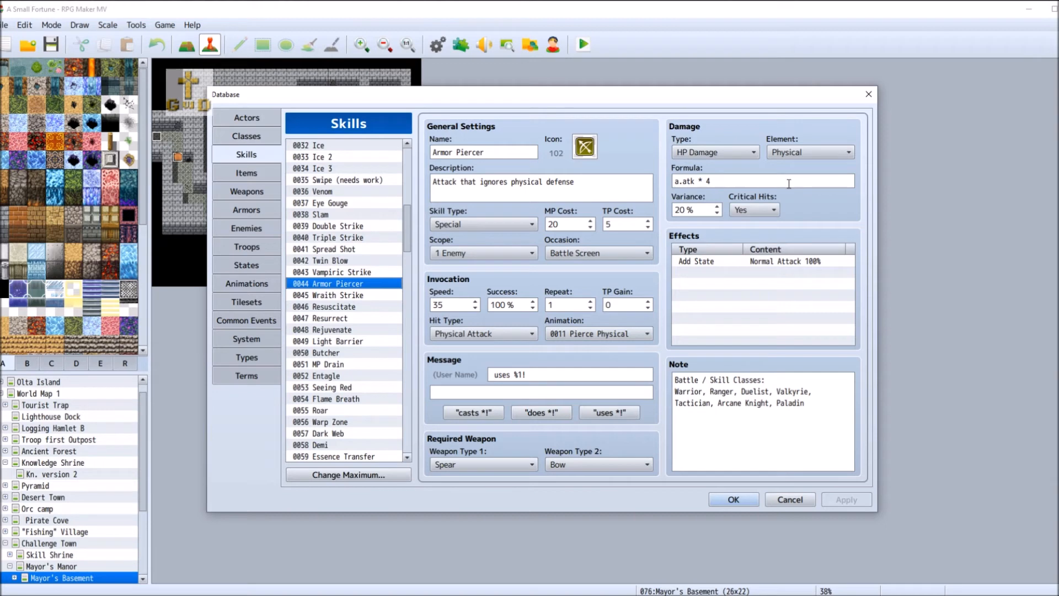
{"action": "left_click", "coordinate": [589, 185]}
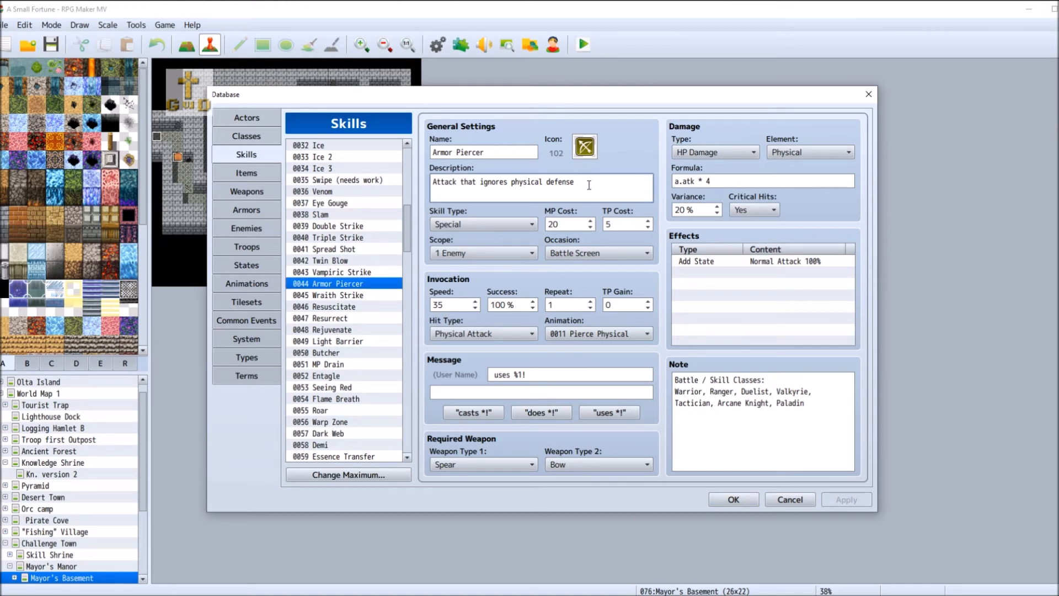
{"action": "type", "text": "."}
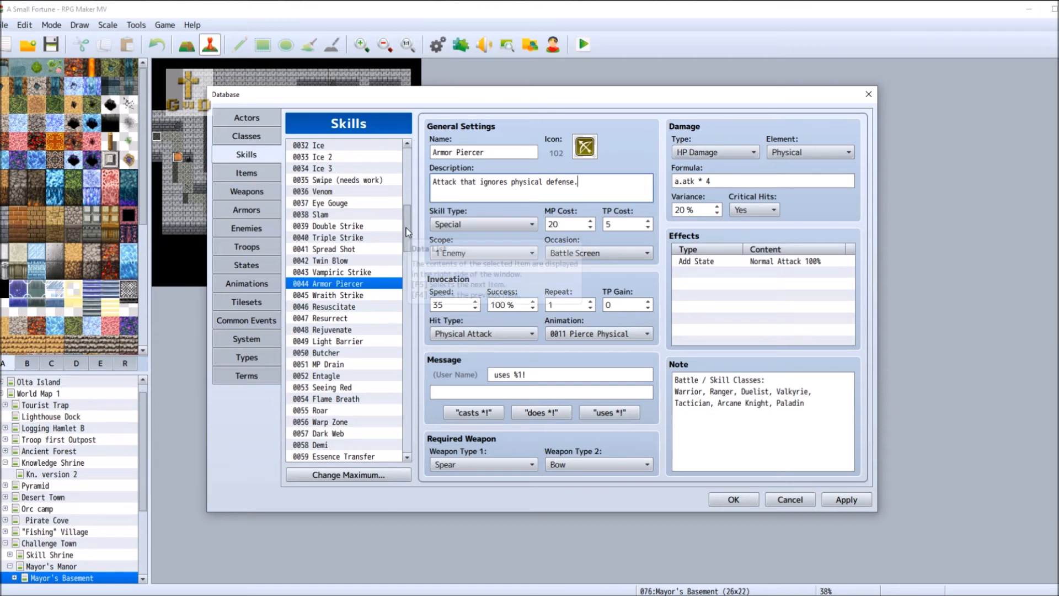
- Set Armor Piercer's TP cost to 15 and its MP cost to 25, and apply the changes
{"action": "left_click", "coordinate": [568, 224]}
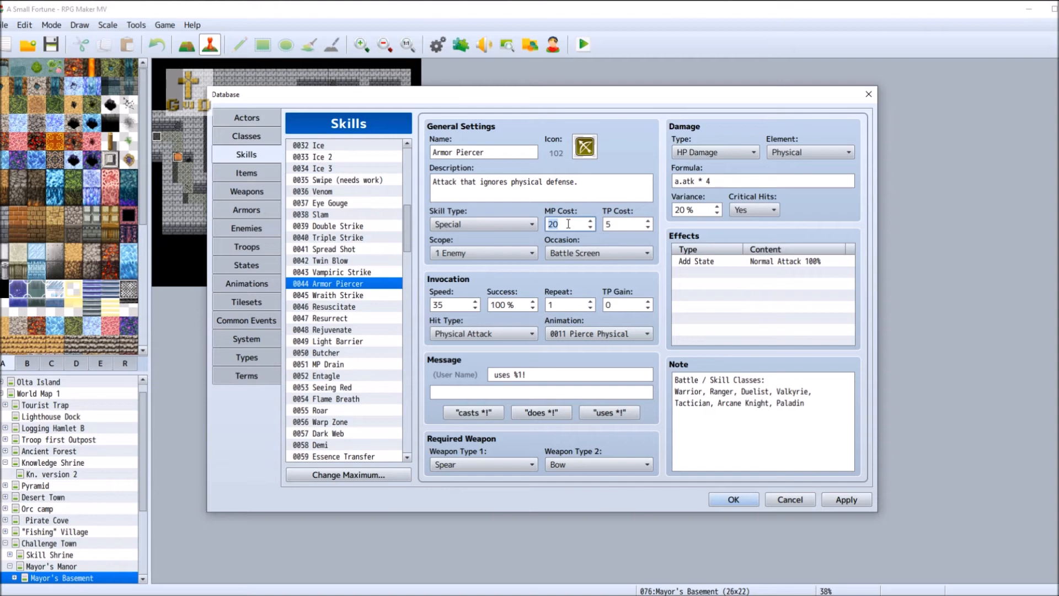
{"action": "left_click", "coordinate": [628, 225]}
{"action": "type", "text": "1"}
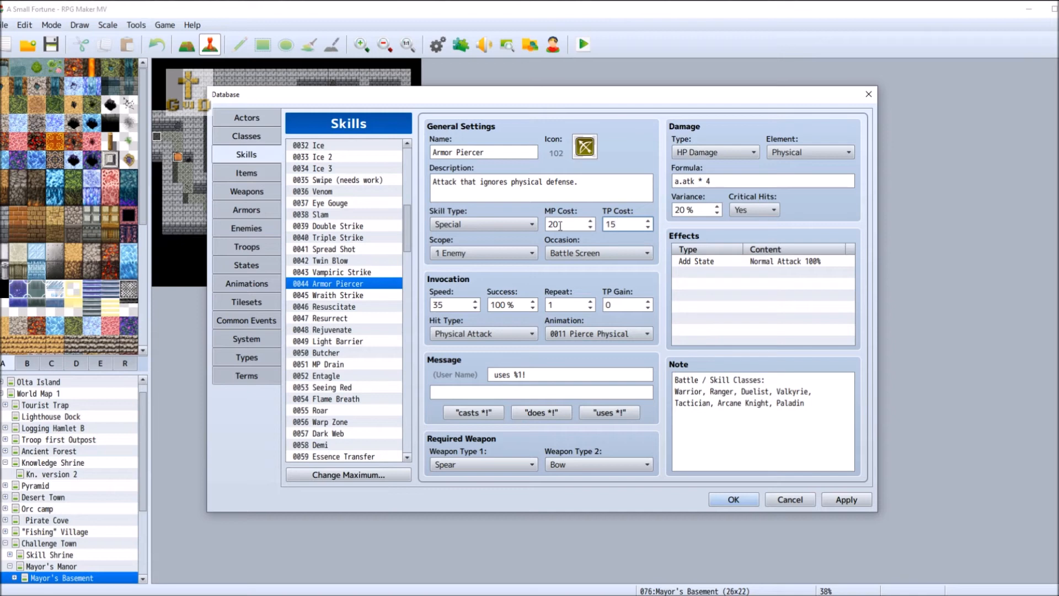
{"action": "double_click", "coordinate": [568, 224]}
{"action": "type", "text": "25"}
{"action": "left_click", "coordinate": [863, 505]}
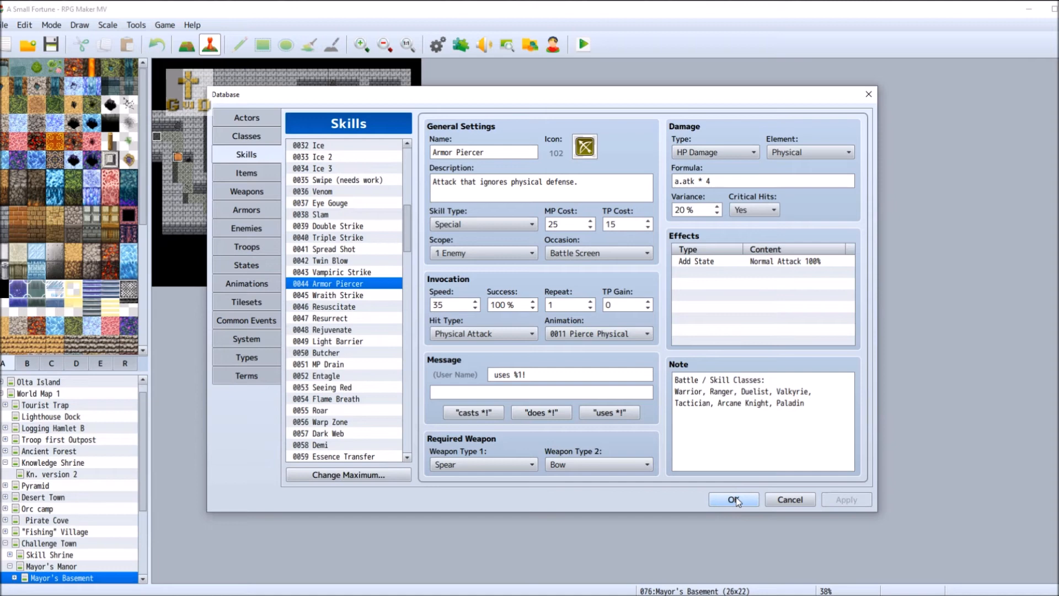
- Set up skill 0070 as Impenetrable, description "Complete immunity to physical attacks for a few turns.", type Special, scope The User, occasion Battle Screen, "does" message
{"action": "scroll", "coordinate": [366, 350], "scroll_direction": "down", "scroll_amount": 6}
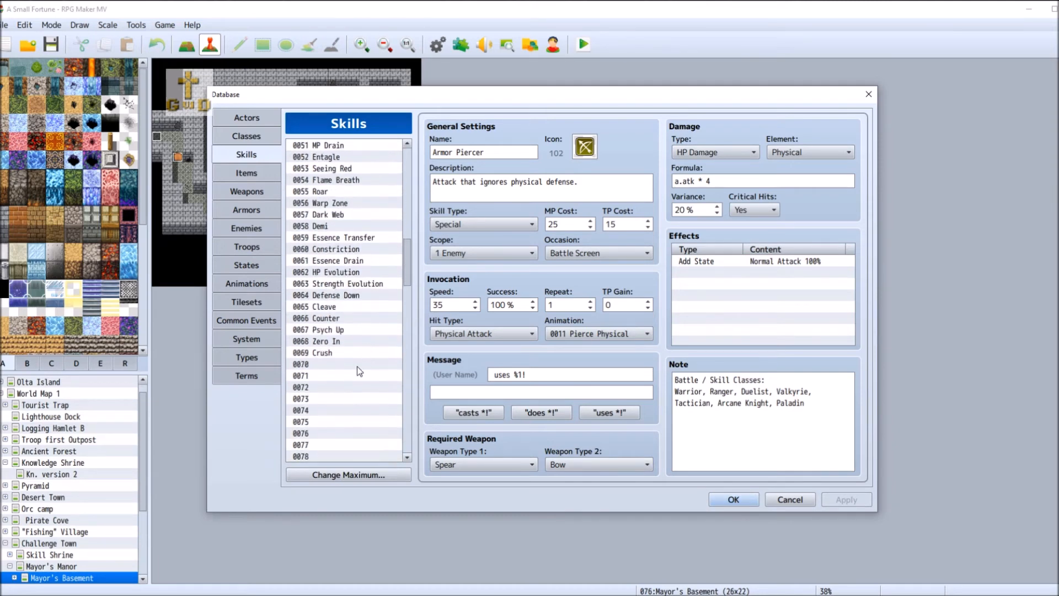
{"action": "left_click", "coordinate": [336, 364]}
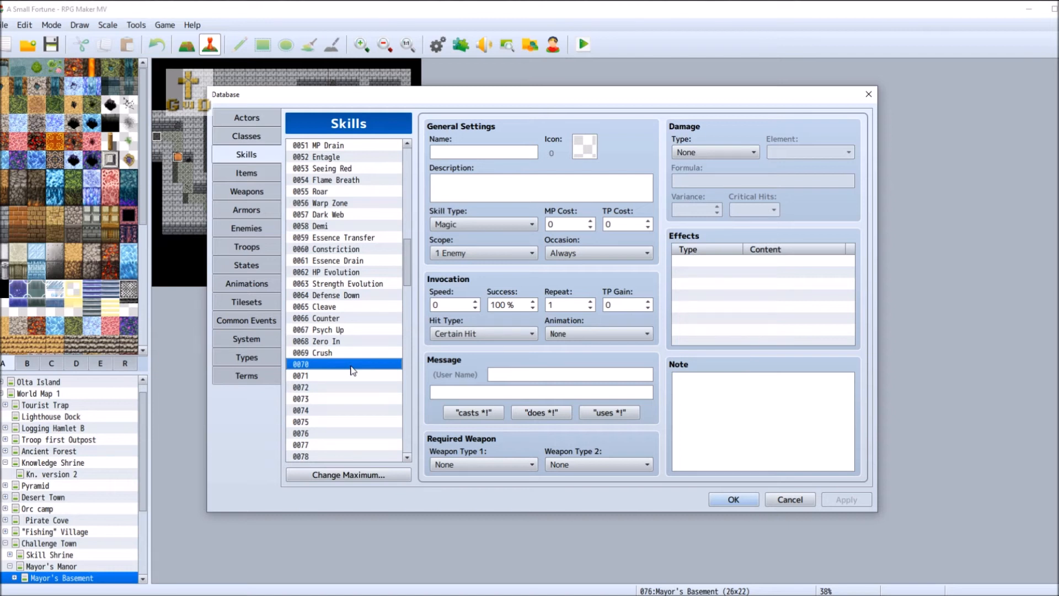
{"action": "key", "text": "ctrl+v"}
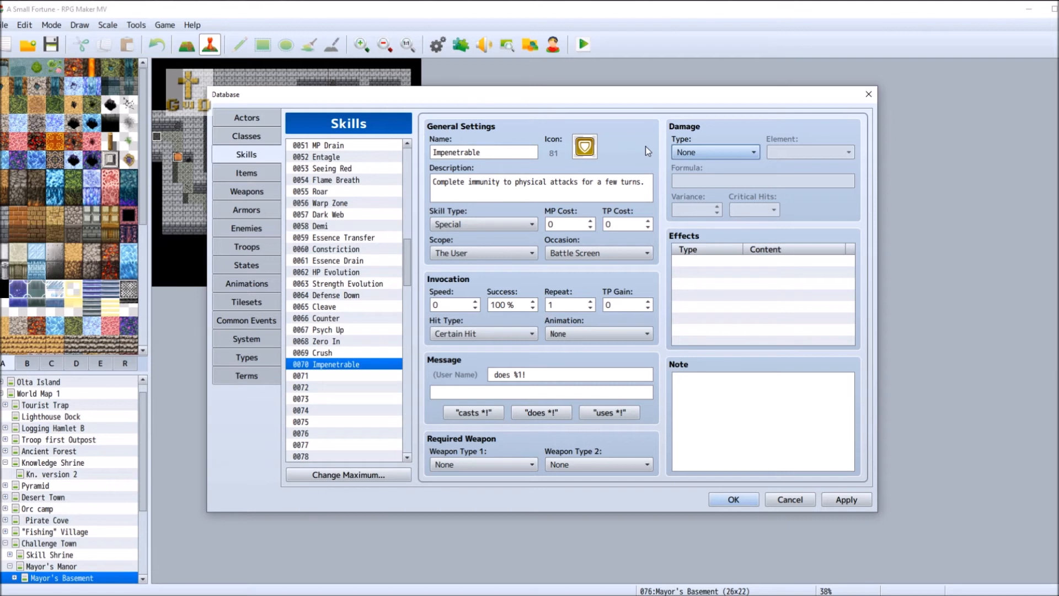
- Add an effect to Impenetrable that applies the 0003 Immortal state at 100%
{"action": "double_click", "coordinate": [763, 267]}
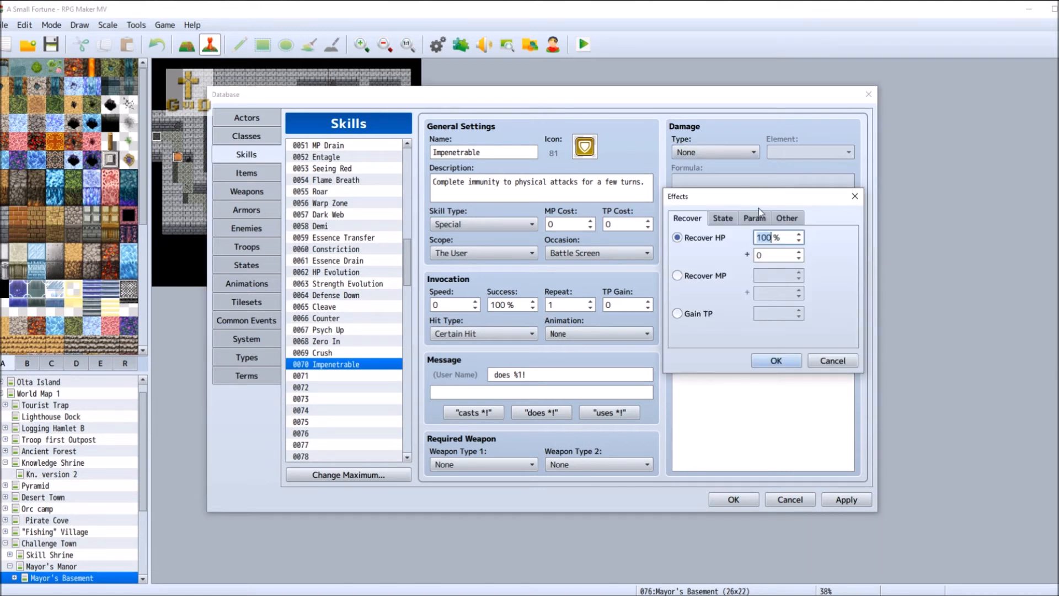
{"action": "left_click", "coordinate": [789, 218]}
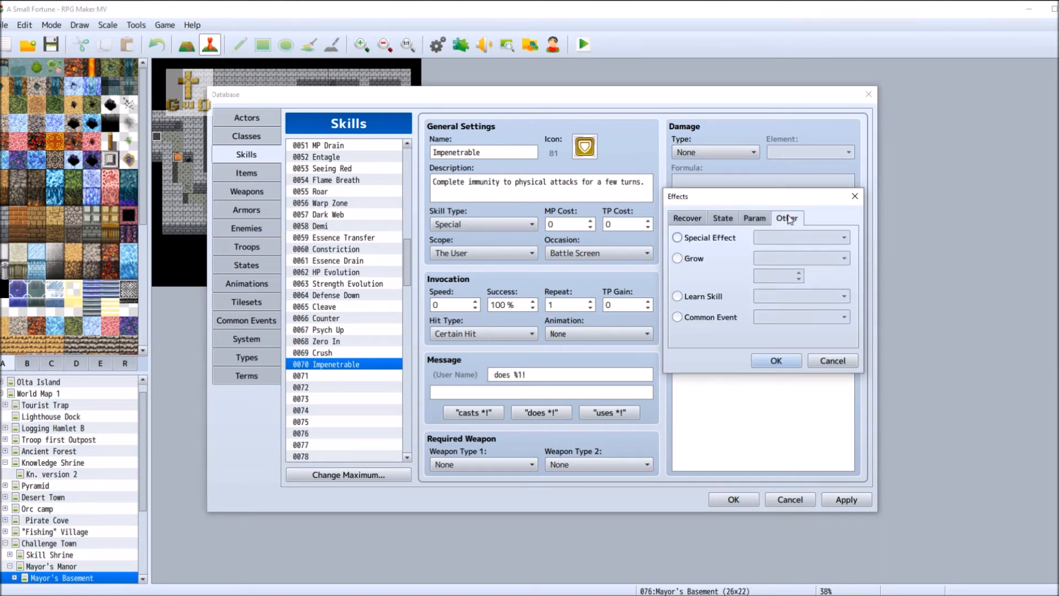
{"action": "left_click", "coordinate": [754, 219]}
{"action": "left_click", "coordinate": [684, 218]}
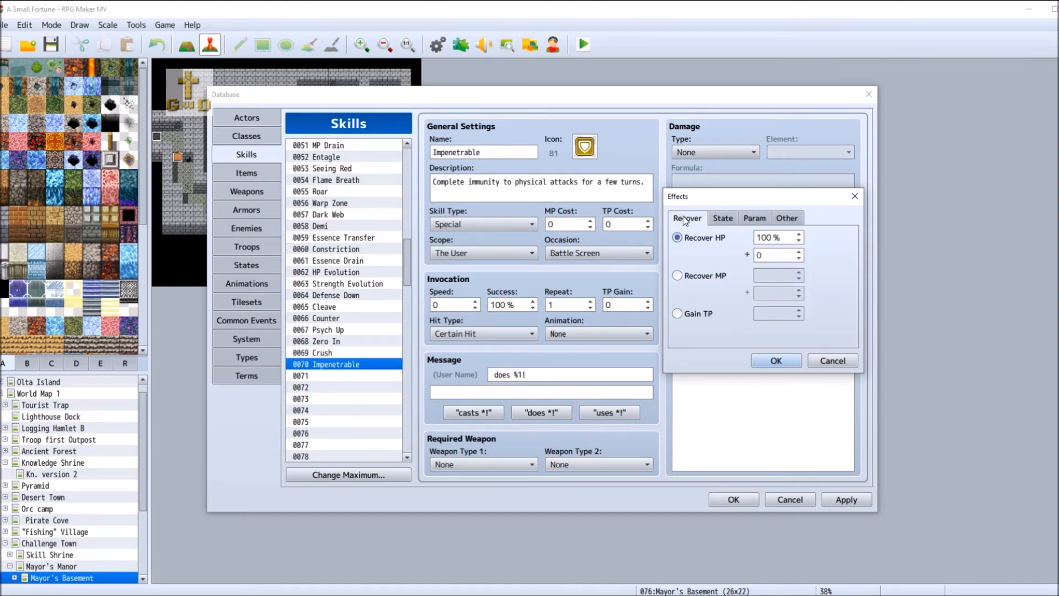
{"action": "left_click", "coordinate": [723, 219]}
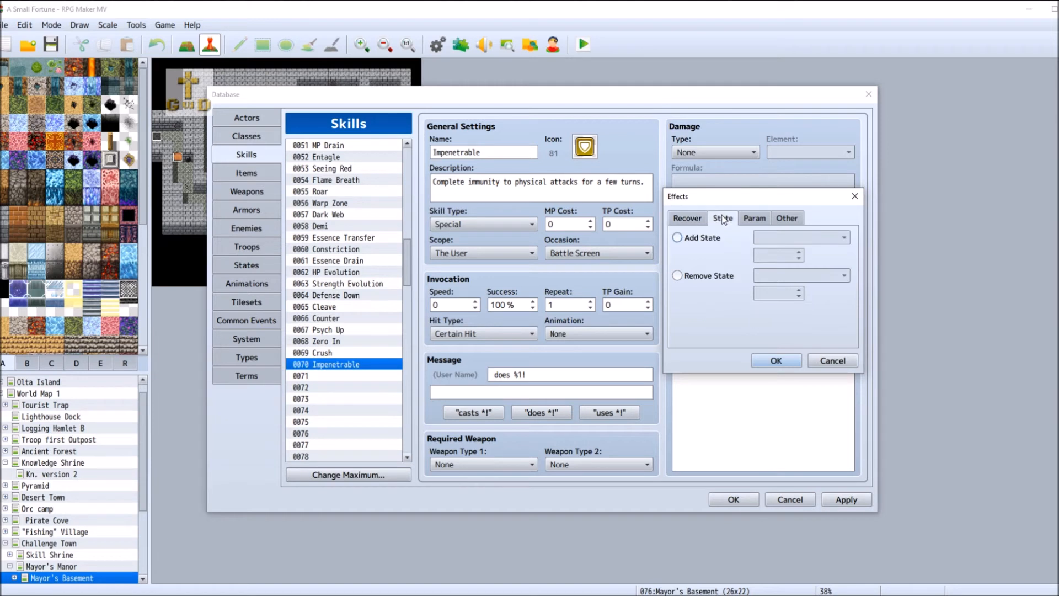
{"action": "left_click", "coordinate": [707, 236]}
{"action": "left_click", "coordinate": [806, 236]}
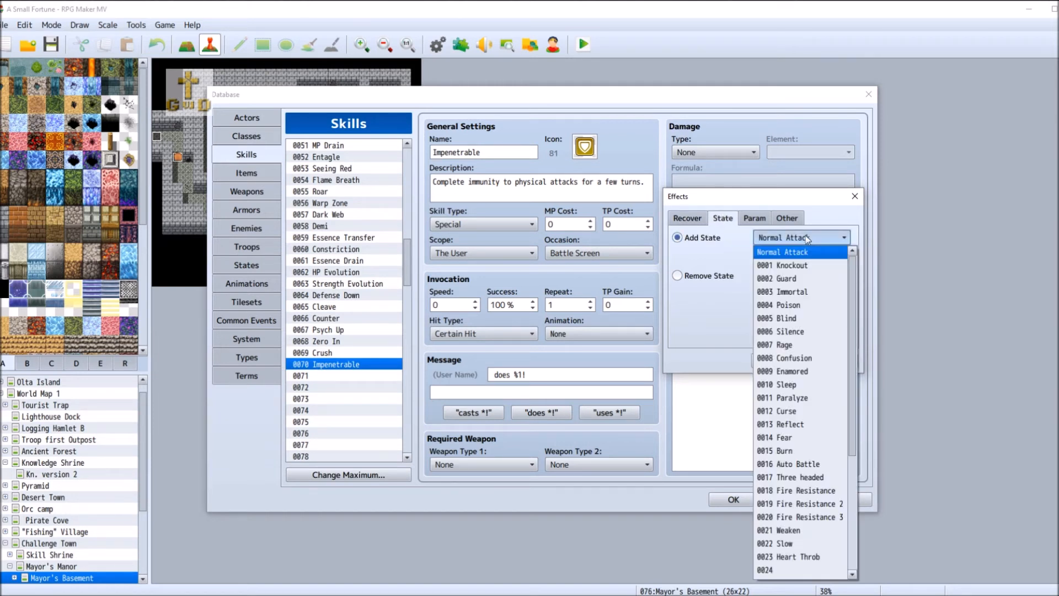
{"action": "left_click", "coordinate": [816, 292]}
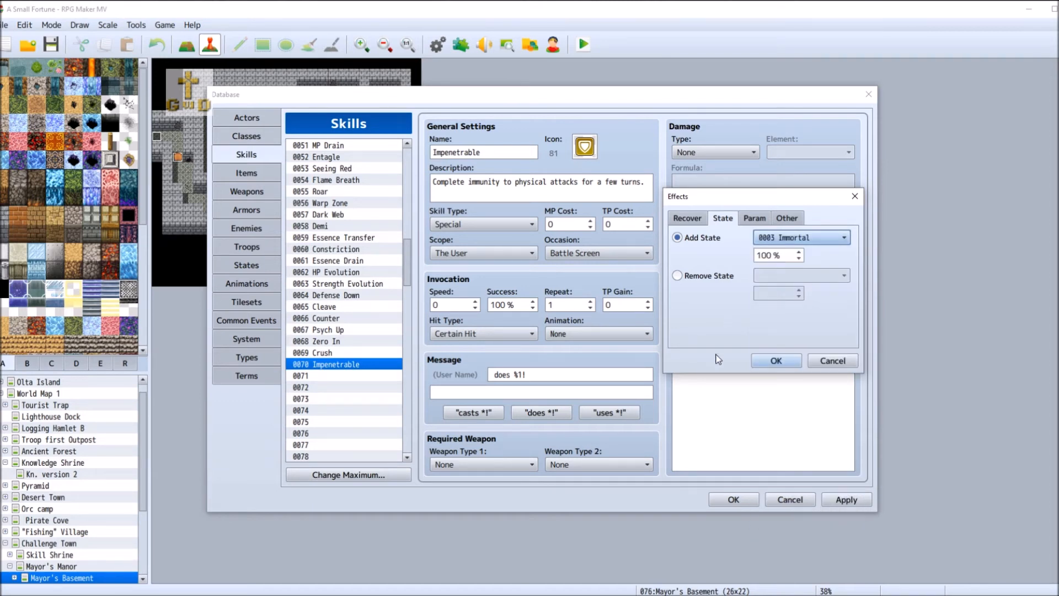
{"action": "left_click", "coordinate": [776, 359]}
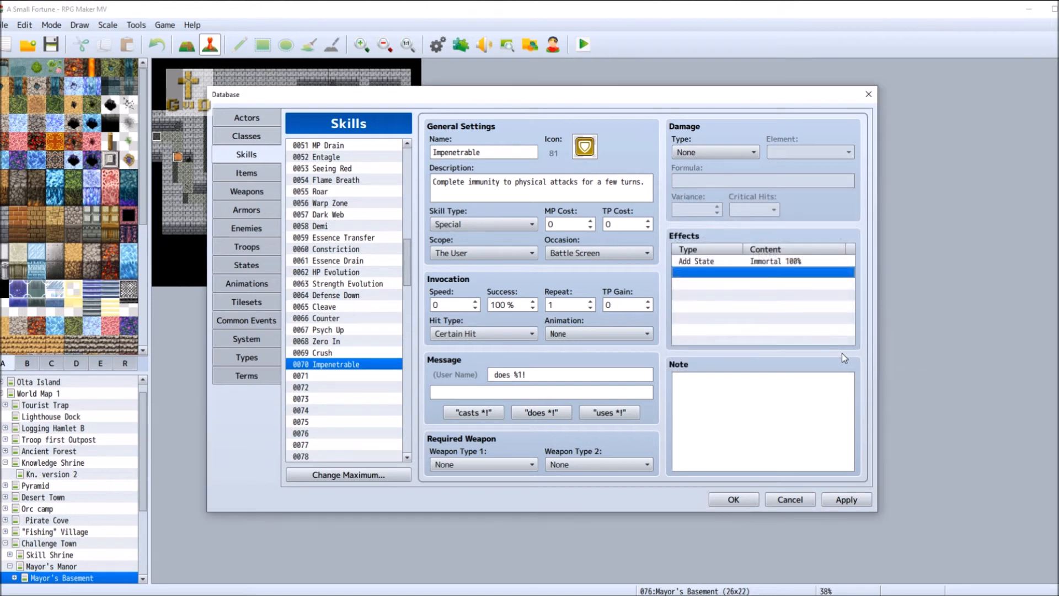
{"action": "double_click", "coordinate": [763, 274]}
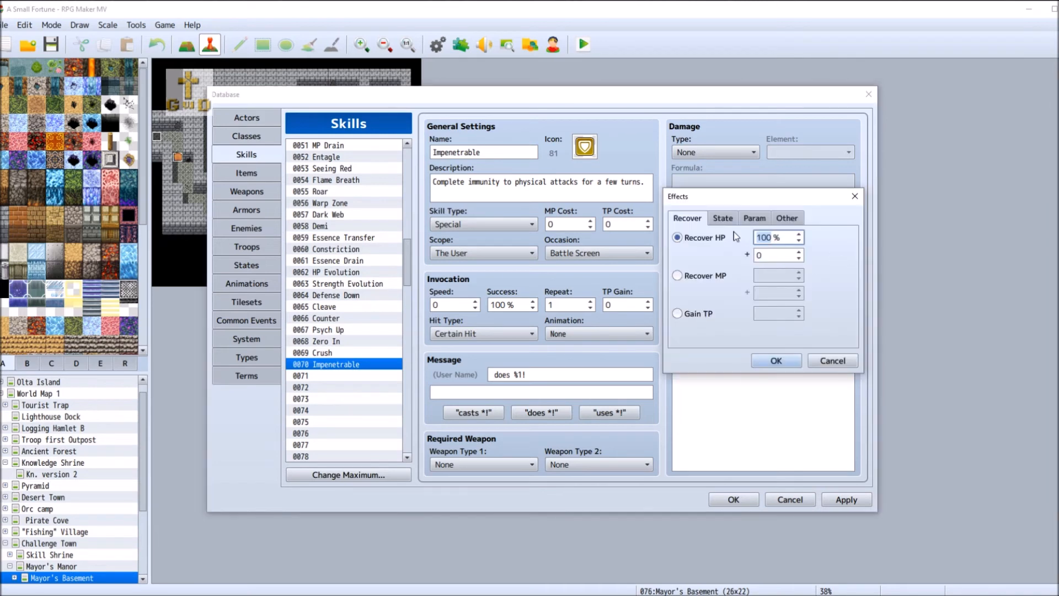
{"action": "left_click", "coordinate": [755, 218]}
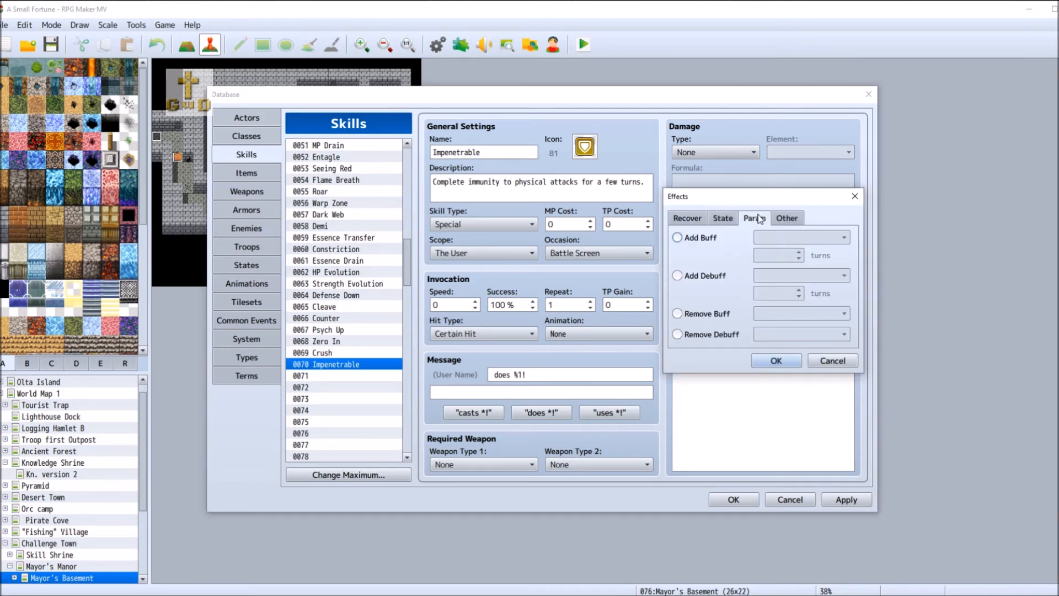
{"action": "left_click", "coordinate": [698, 237]}
{"action": "left_click", "coordinate": [806, 237]}
{"action": "left_click", "coordinate": [806, 238]}
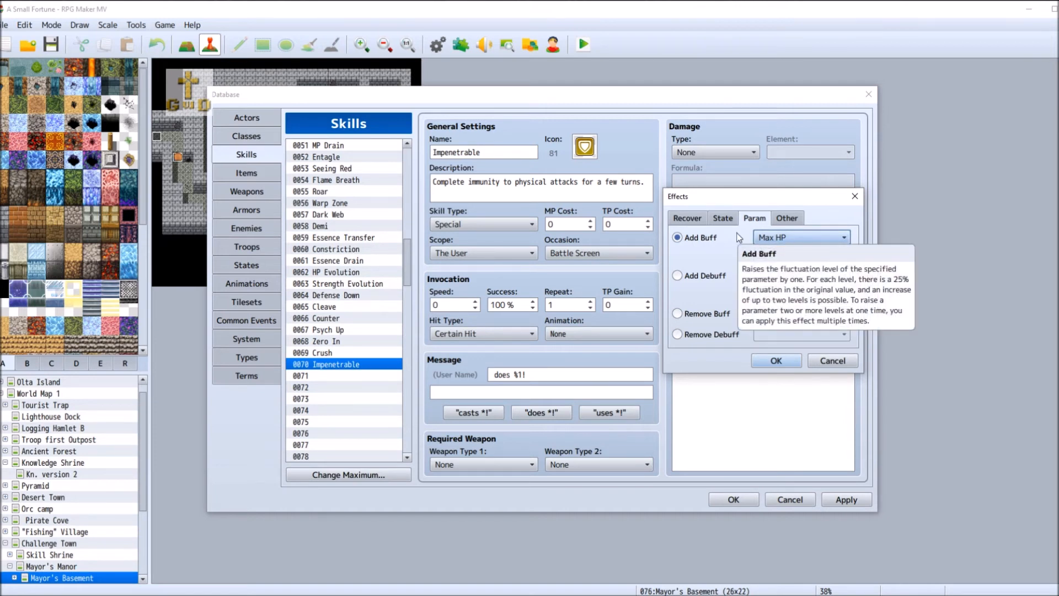
{"action": "left_click", "coordinate": [787, 218]}
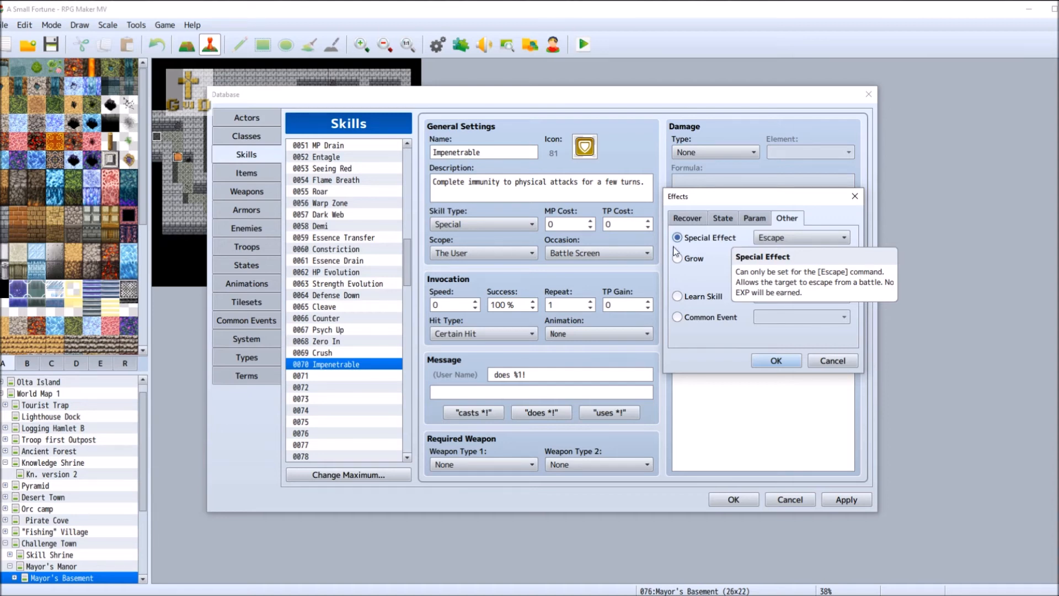
{"action": "left_click", "coordinate": [247, 344]}
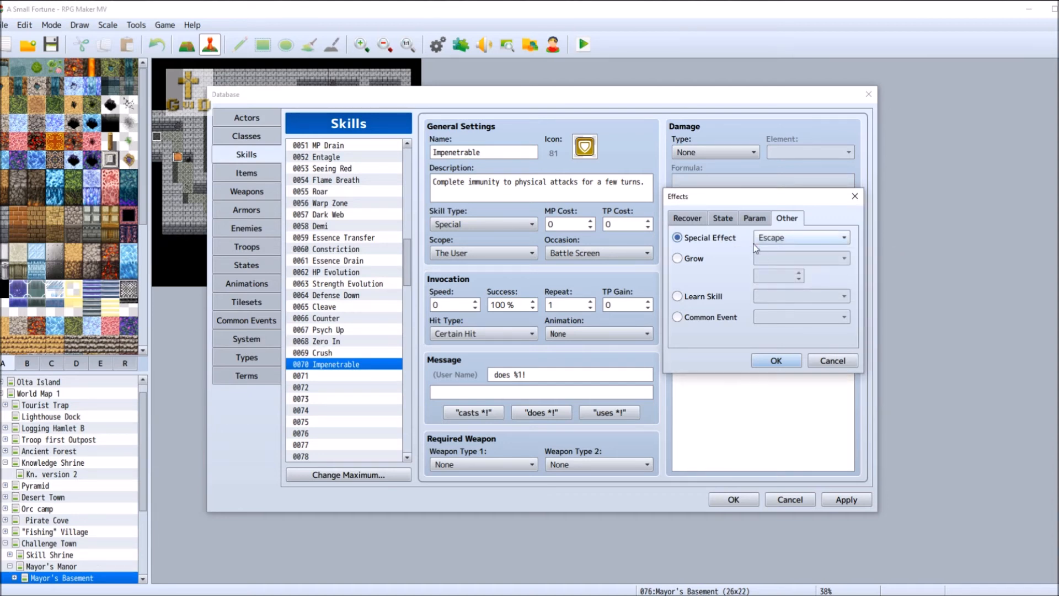
{"action": "key", "text": "Escape"}
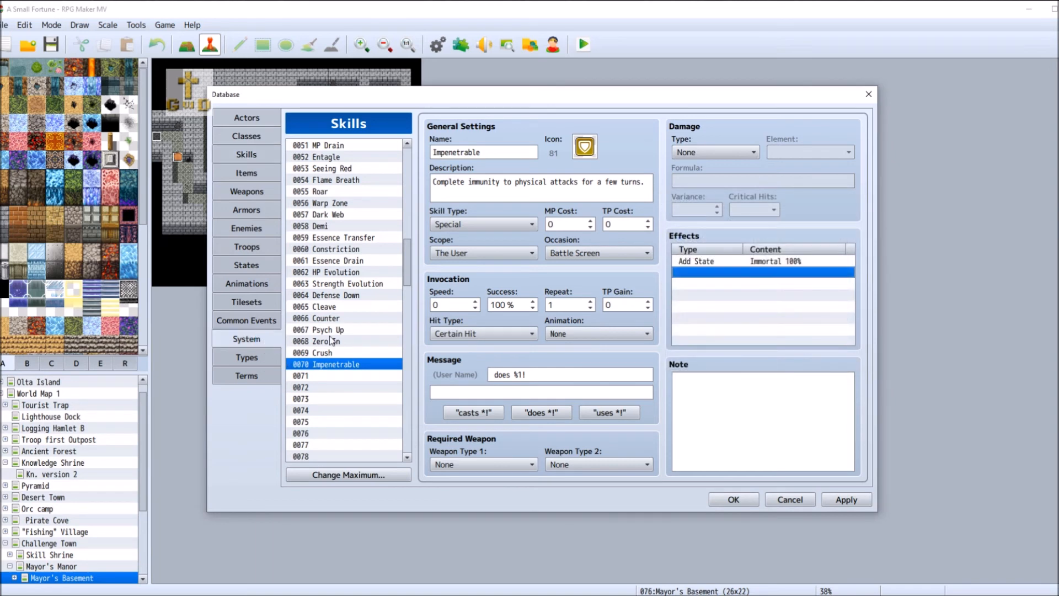
- Look through the database's System, Types and Terms settings
{"action": "left_click", "coordinate": [262, 343]}
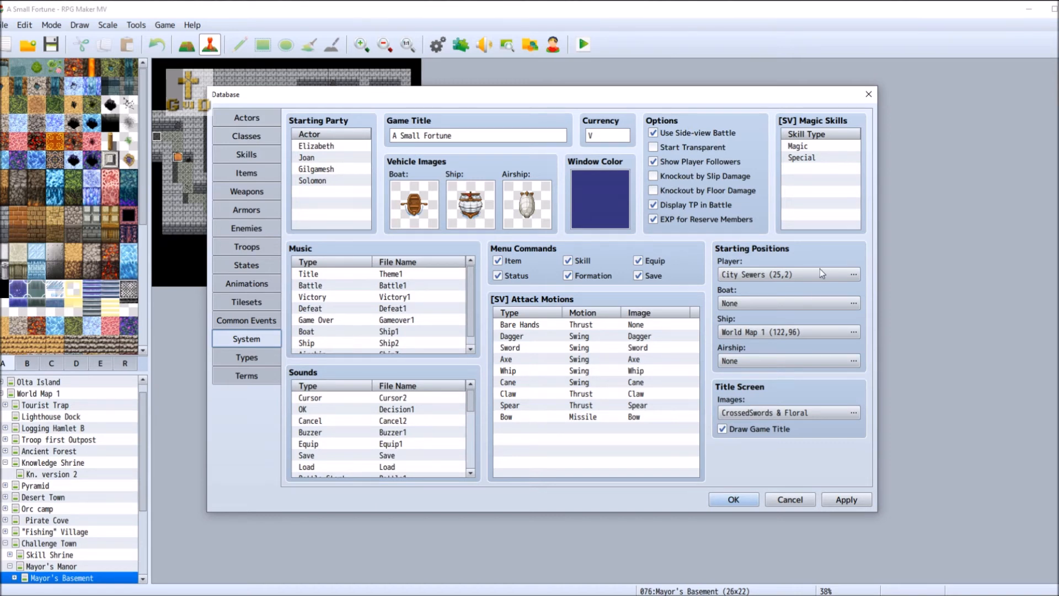
{"action": "left_click", "coordinate": [254, 360]}
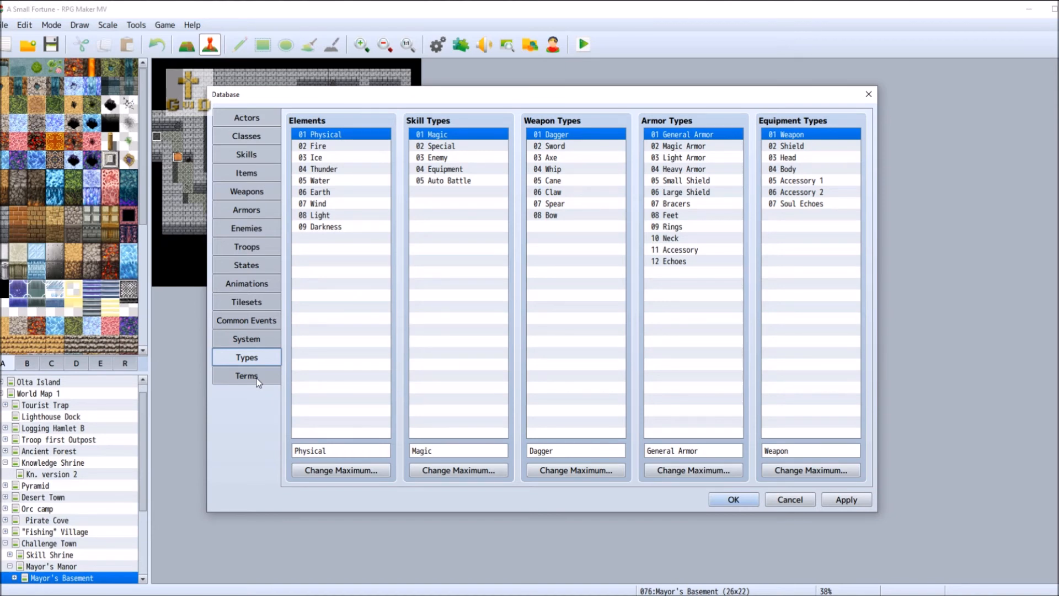
{"action": "left_click", "coordinate": [257, 380]}
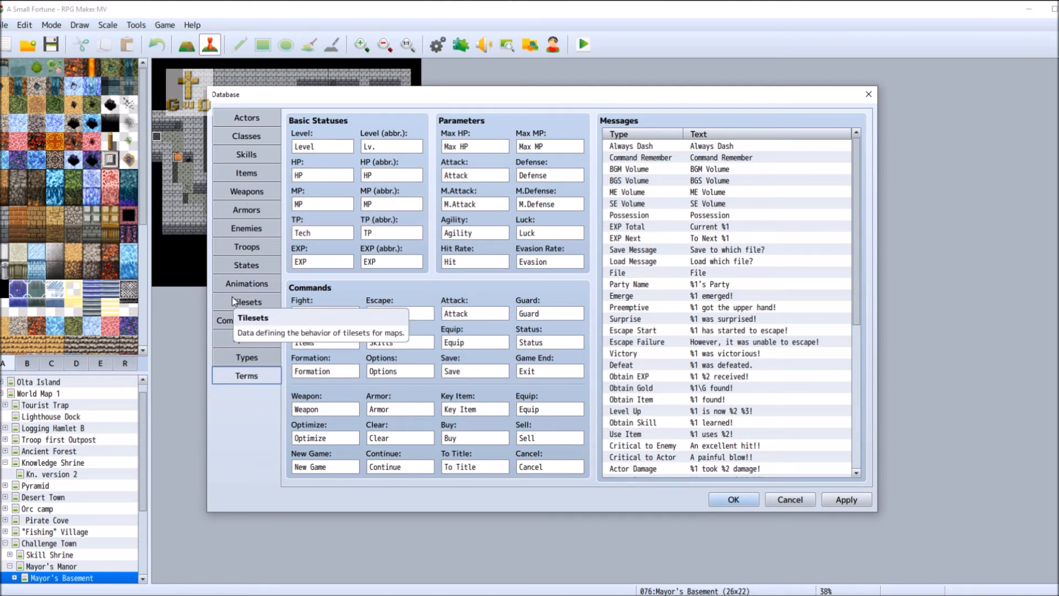
- Set the Immortal state's auto-removal timing to Turn End with a duration of 2 to 2 turns
{"action": "left_click", "coordinate": [247, 266]}
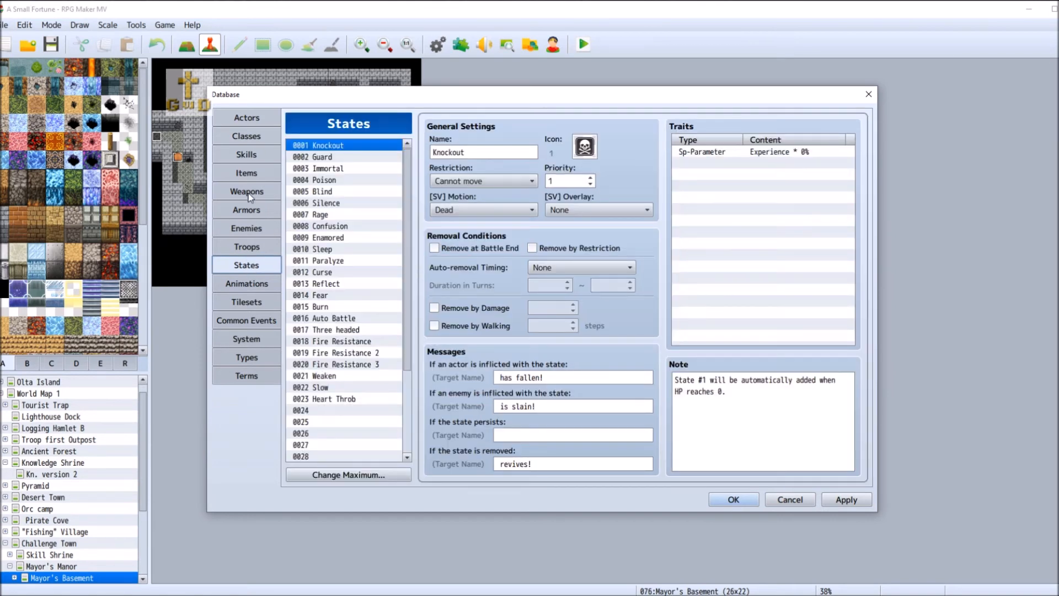
{"action": "left_click", "coordinate": [333, 169]}
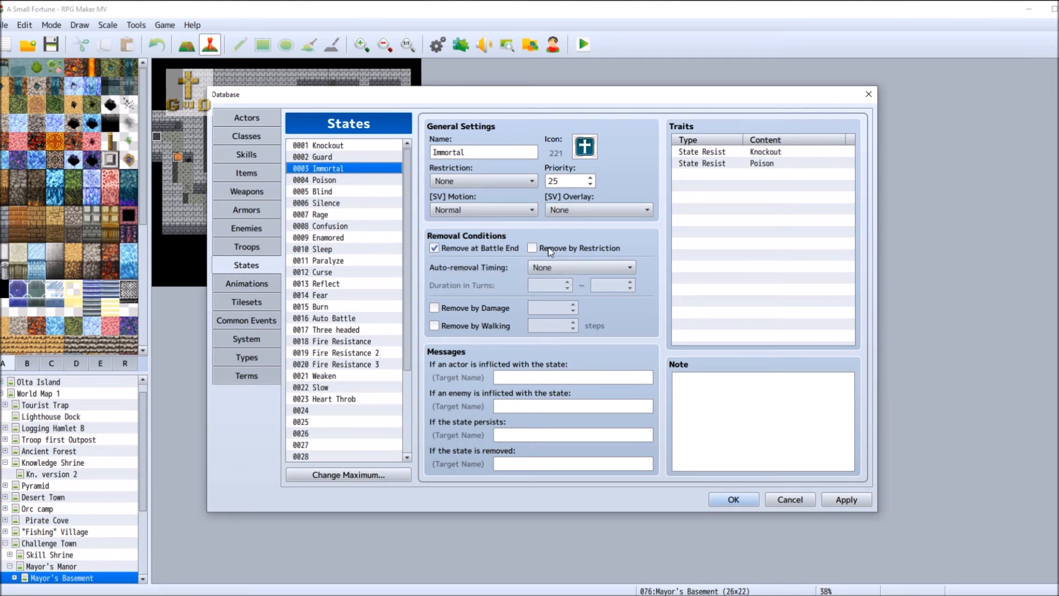
{"action": "left_click", "coordinate": [570, 269]}
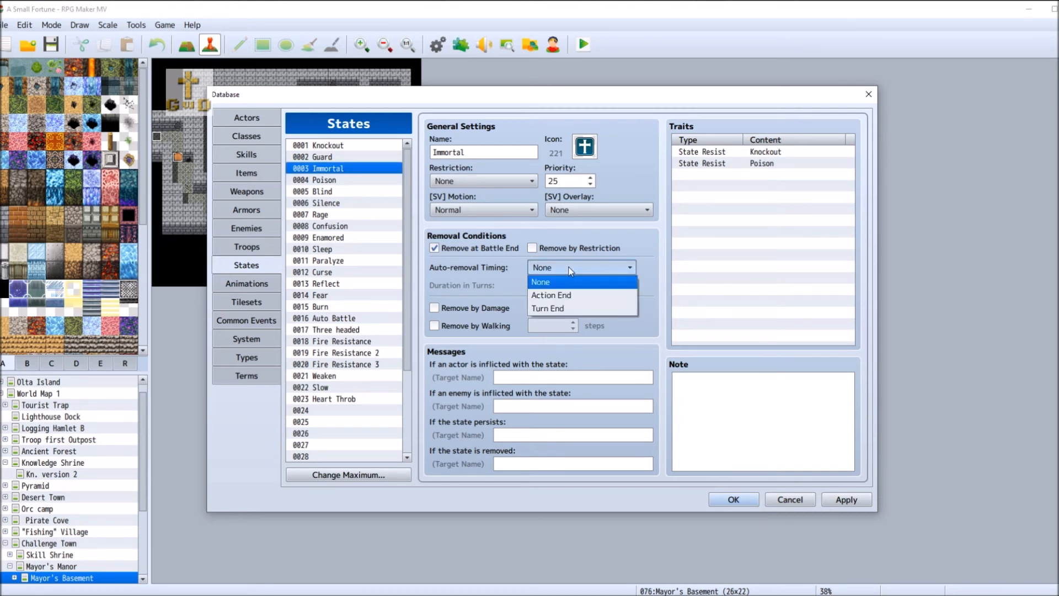
{"action": "left_click", "coordinate": [568, 308]}
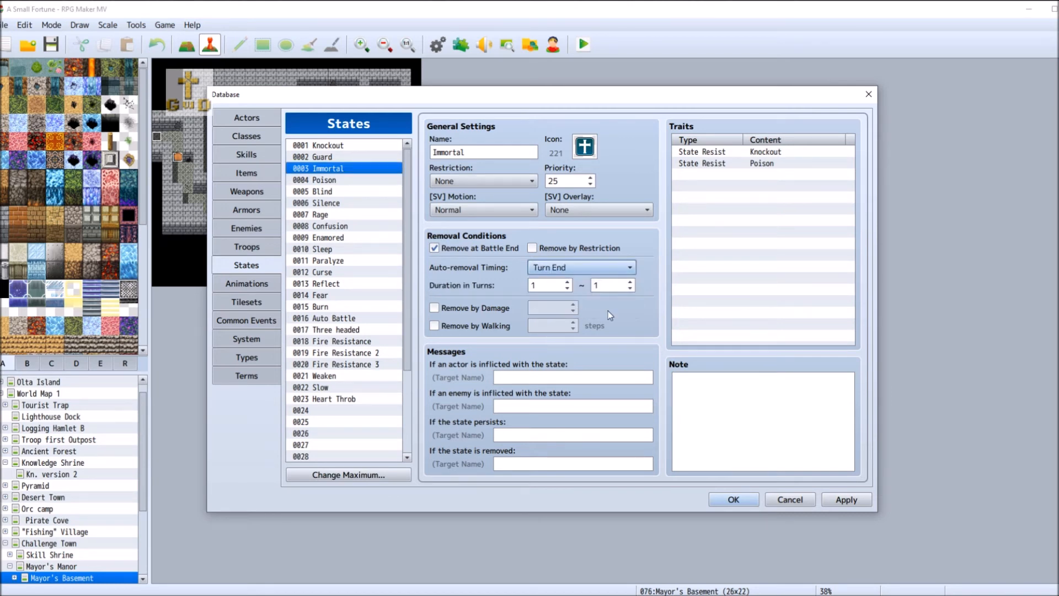
{"action": "left_click", "coordinate": [542, 285]}
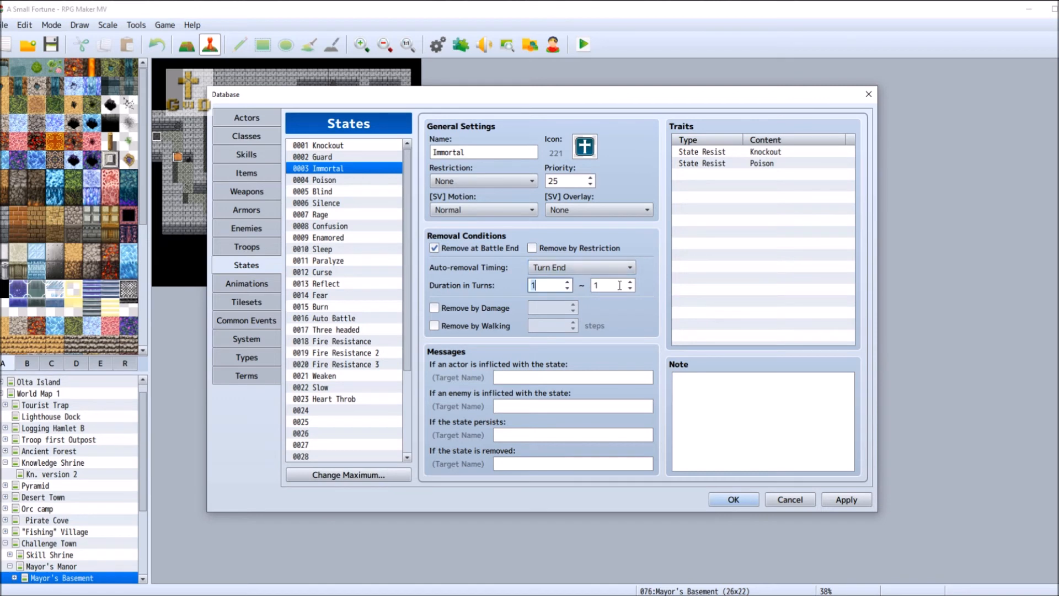
{"action": "type", "text": "3"}
{"action": "key", "text": "Tab"}
{"action": "type", "text": "3"}
{"action": "left_click", "coordinate": [546, 286]}
{"action": "double_click", "coordinate": [618, 285]}
{"action": "type", "text": "2"}
- Start a new trait for the Immortal state and examine the Parameter, Ex-Parameter and Sp-Parameter options
{"action": "left_click", "coordinate": [710, 174]}
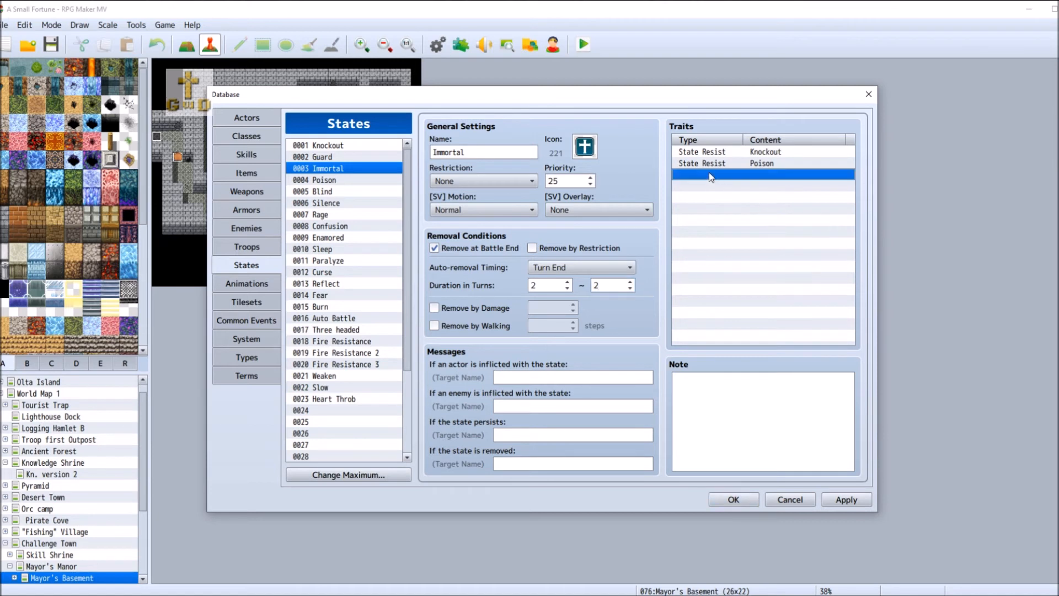
{"action": "double_click", "coordinate": [717, 175]}
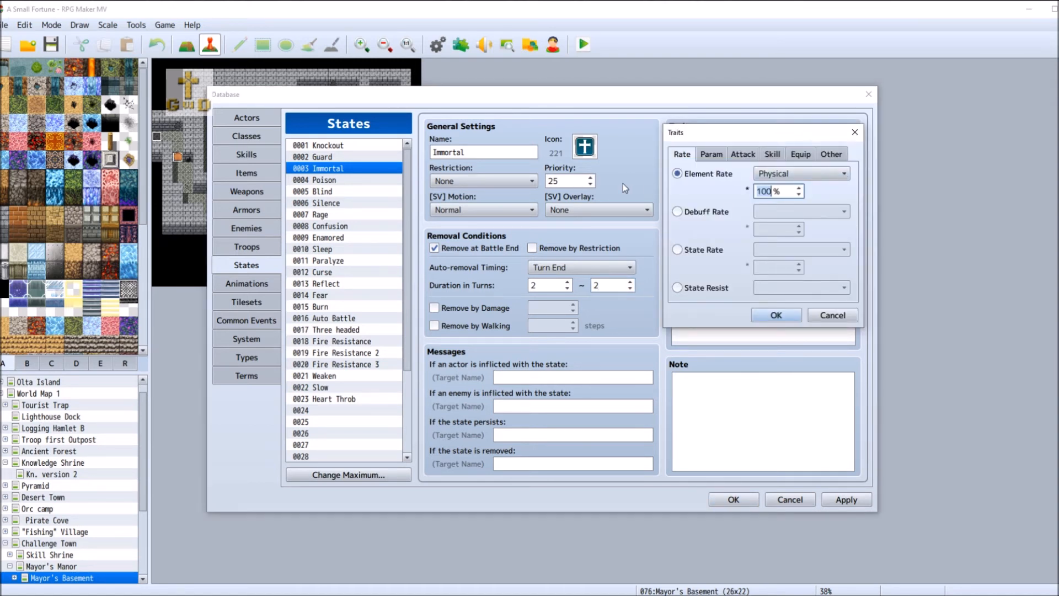
{"action": "left_click", "coordinate": [721, 154]}
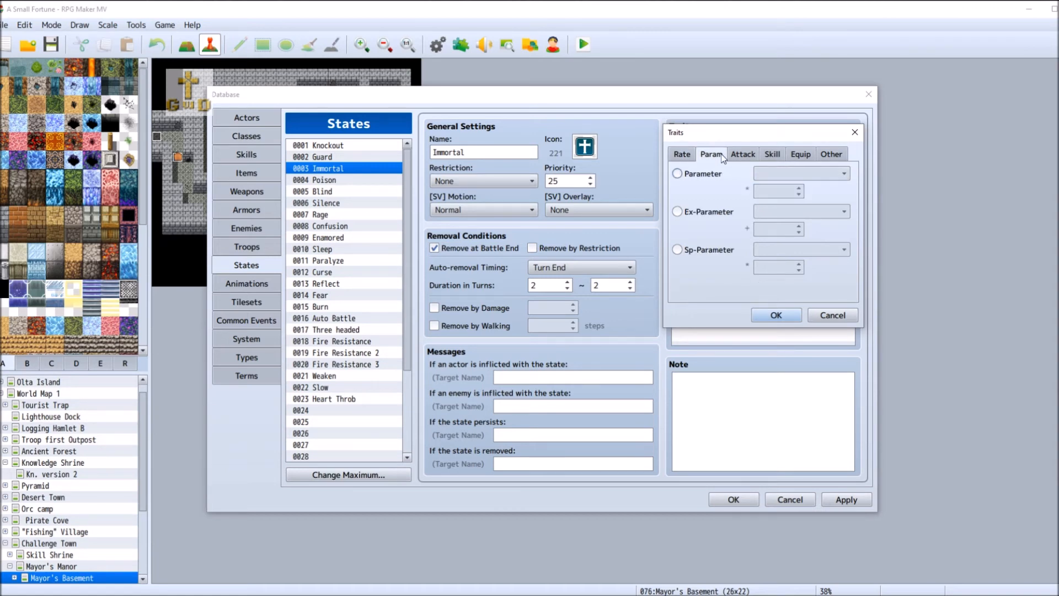
{"action": "left_click", "coordinate": [708, 173]}
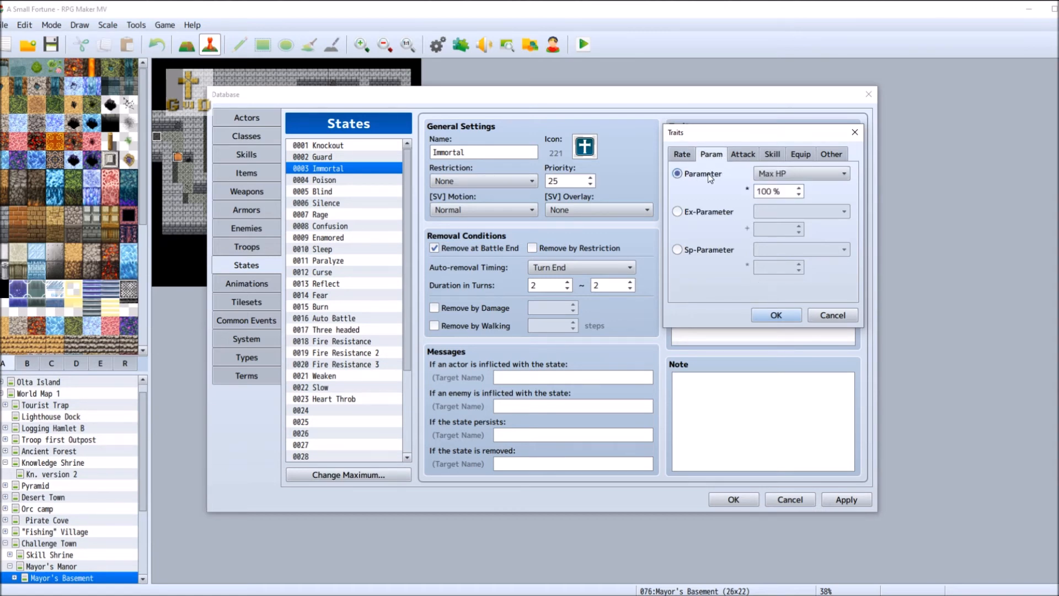
{"action": "left_click", "coordinate": [832, 174]}
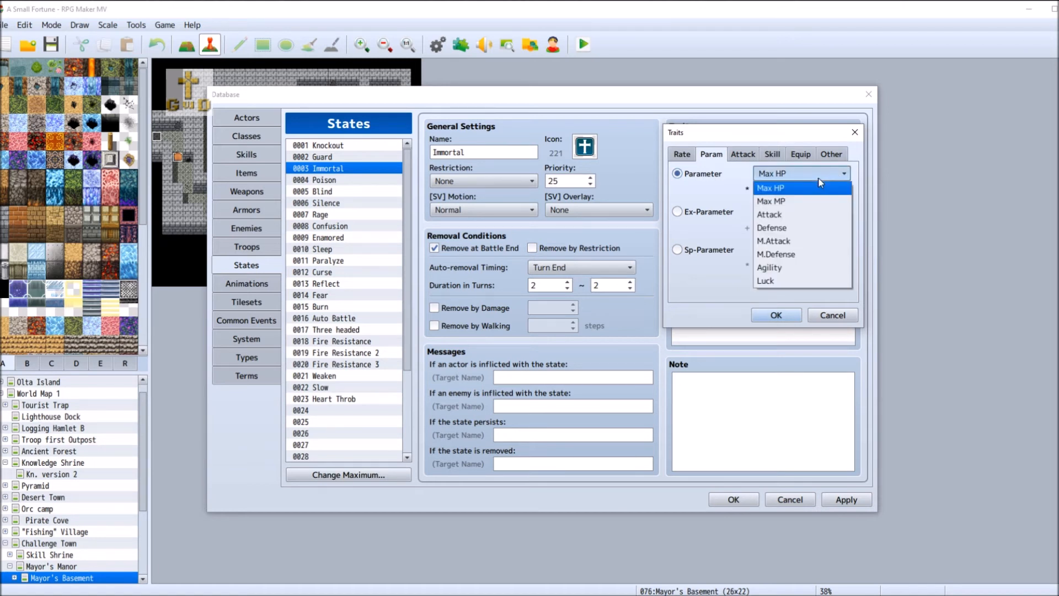
{"action": "left_click", "coordinate": [696, 210]}
{"action": "left_click", "coordinate": [696, 210]}
{"action": "left_click", "coordinate": [821, 211]}
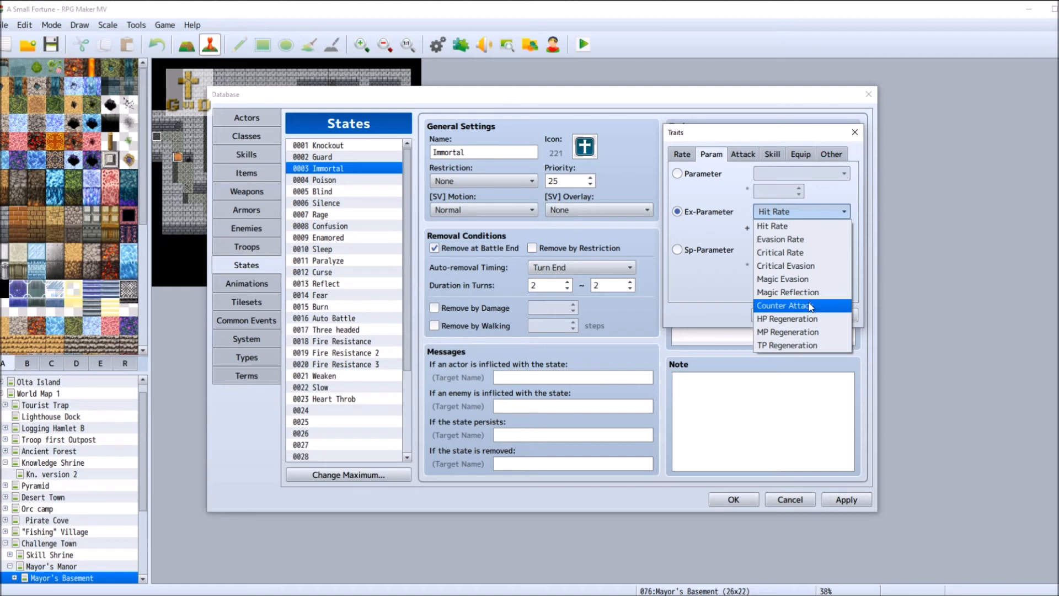
{"action": "left_click", "coordinate": [711, 250]}
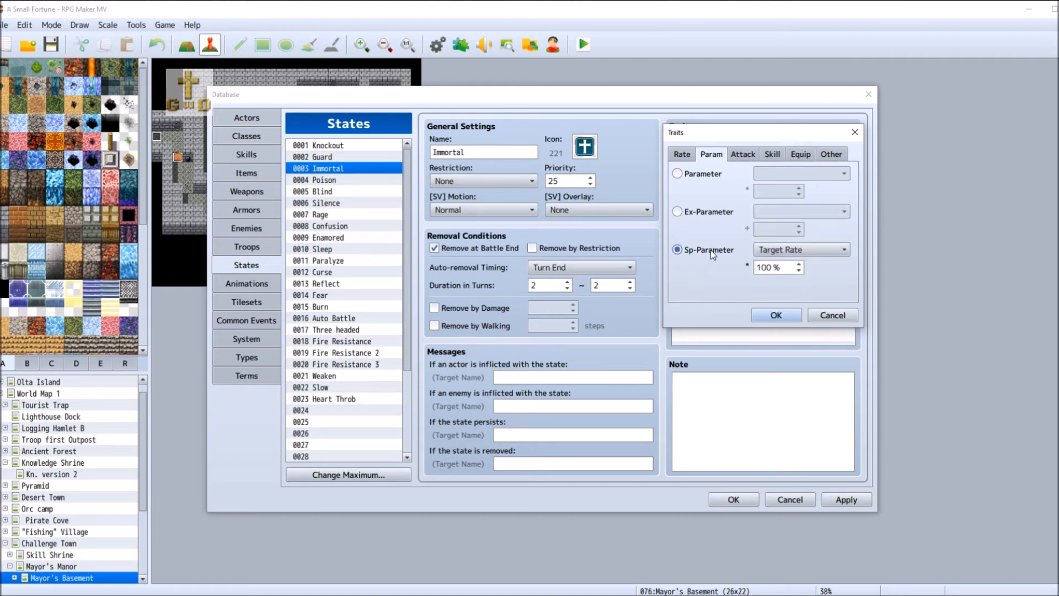
{"action": "left_click", "coordinate": [811, 252]}
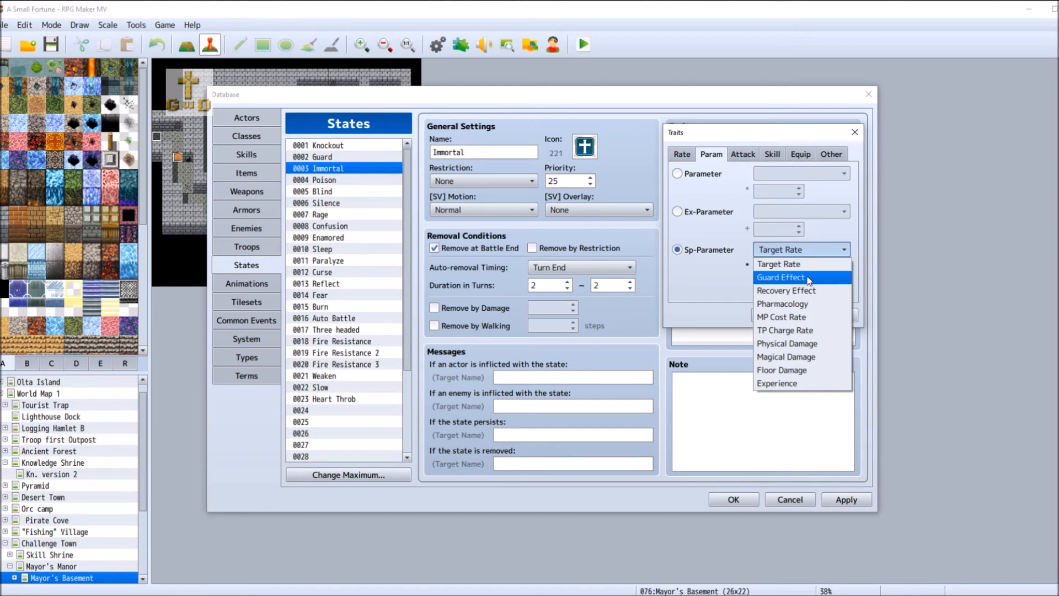
{"action": "left_click", "coordinate": [809, 278]}
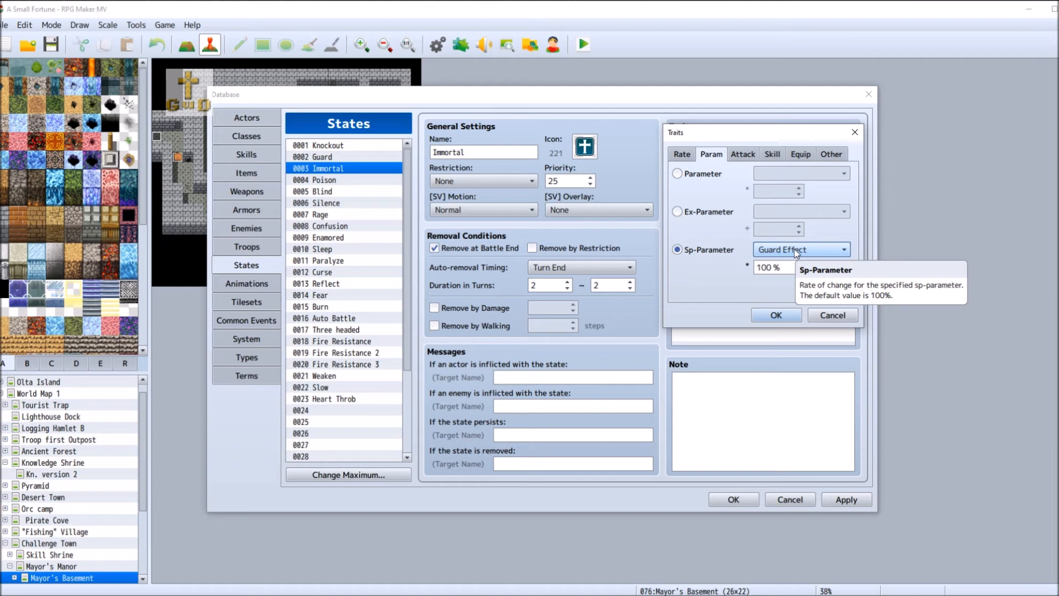
- Examine the Attack, Equip, Special Flag and Party Ability trait options for the Immortal state, leaving without adding a trait
{"action": "left_click", "coordinate": [743, 155]}
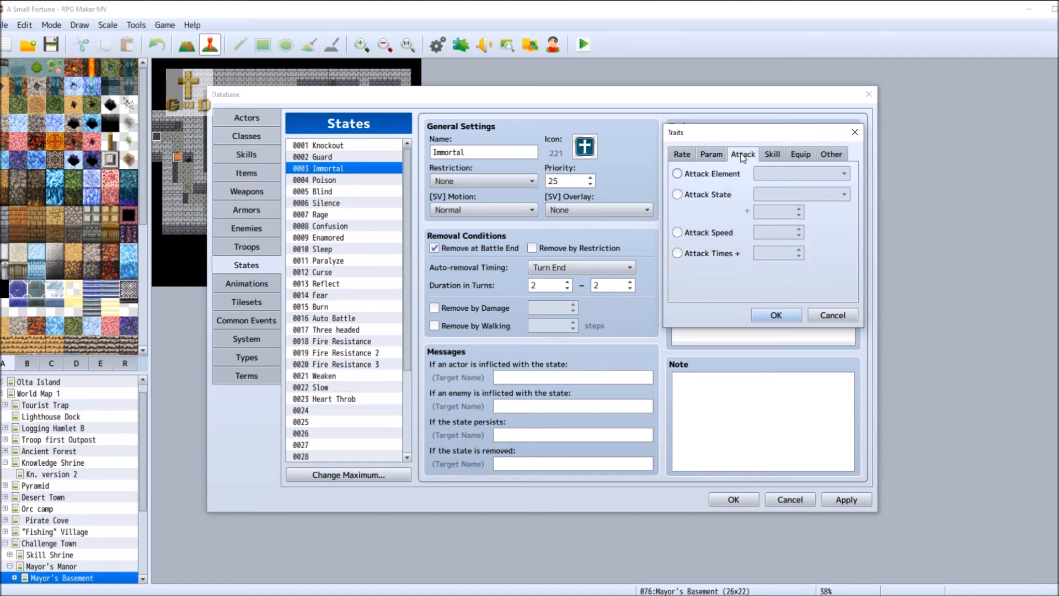
{"action": "left_click", "coordinate": [773, 155]}
{"action": "left_click", "coordinate": [802, 155]}
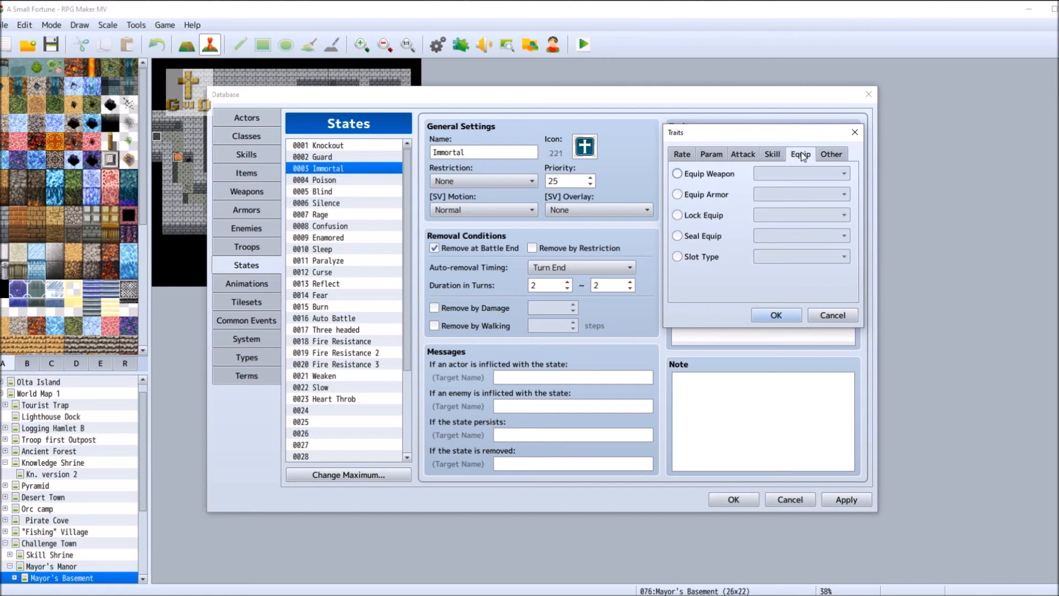
{"action": "left_click", "coordinate": [838, 156]}
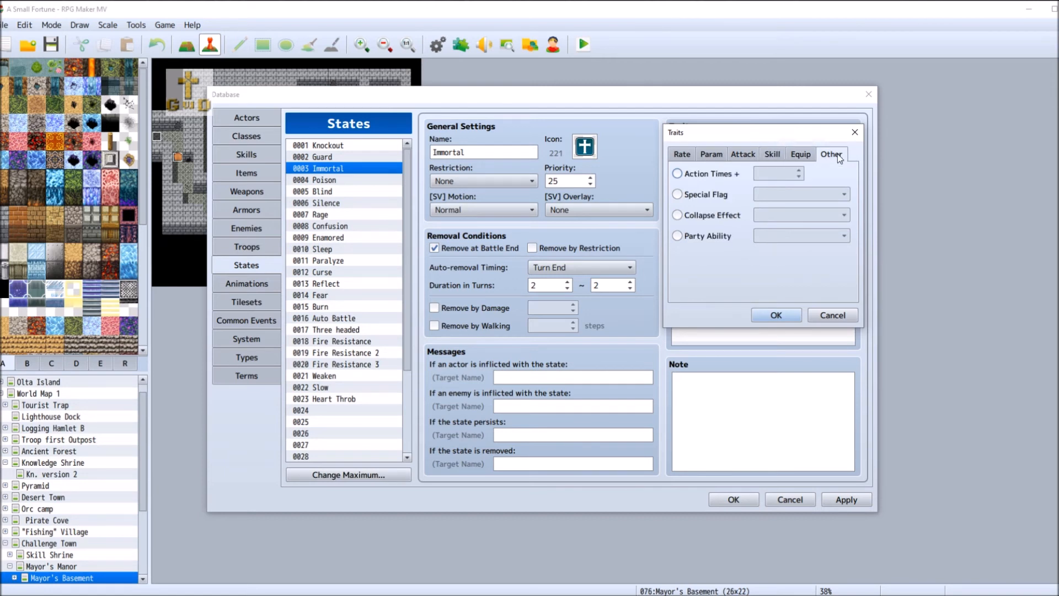
{"action": "left_click", "coordinate": [704, 195]}
{"action": "left_click", "coordinate": [823, 194]}
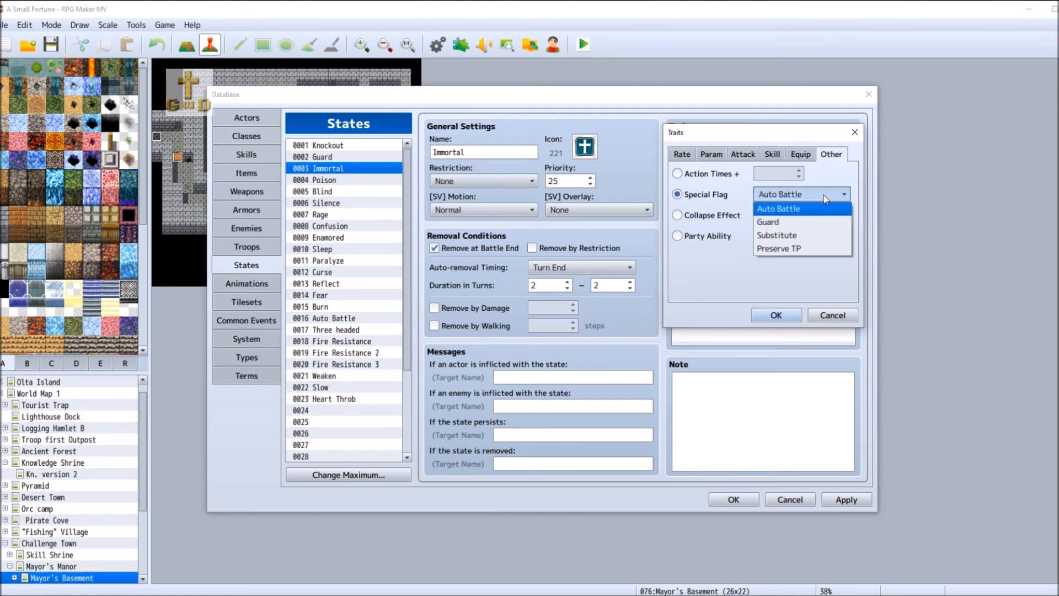
{"action": "left_click", "coordinate": [784, 209]}
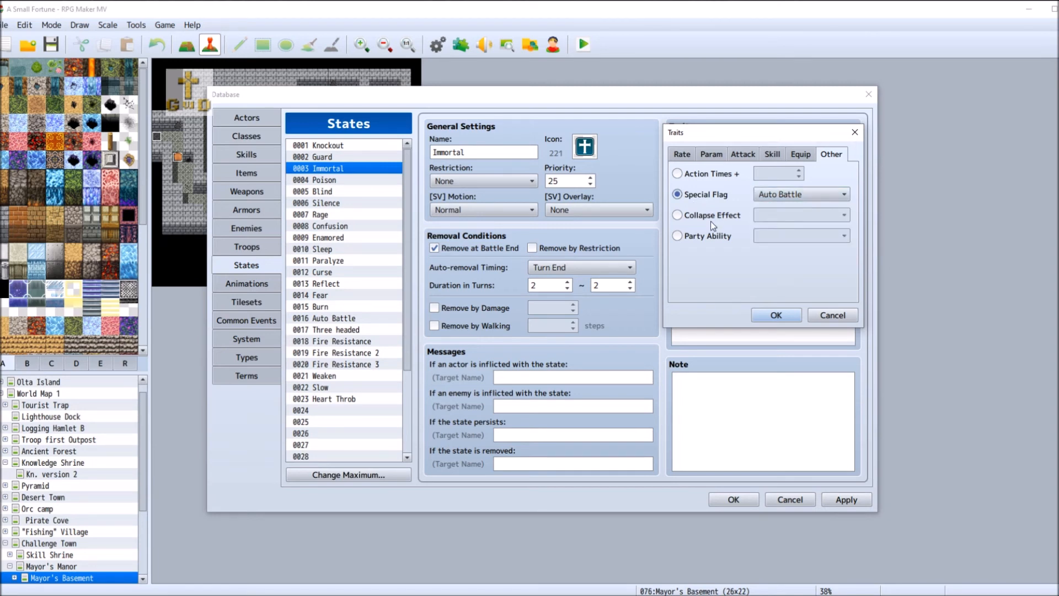
{"action": "left_click", "coordinate": [712, 221]}
{"action": "left_click", "coordinate": [715, 234]}
{"action": "left_click", "coordinate": [728, 217]}
{"action": "left_click", "coordinate": [742, 237]}
{"action": "left_click", "coordinate": [845, 236]}
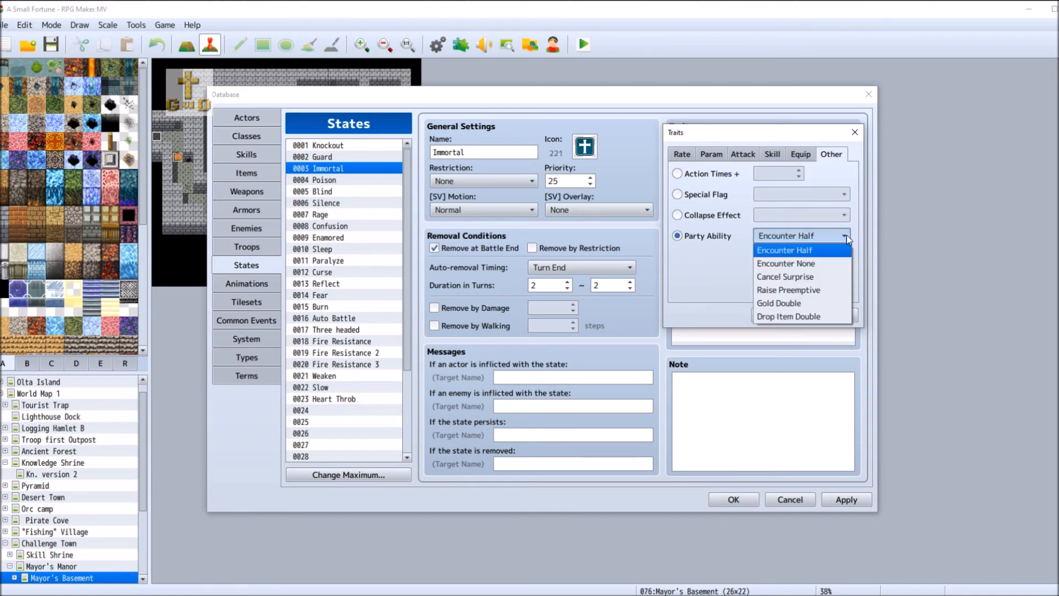
{"action": "left_click", "coordinate": [720, 259]}
{"action": "left_click", "coordinate": [828, 317]}
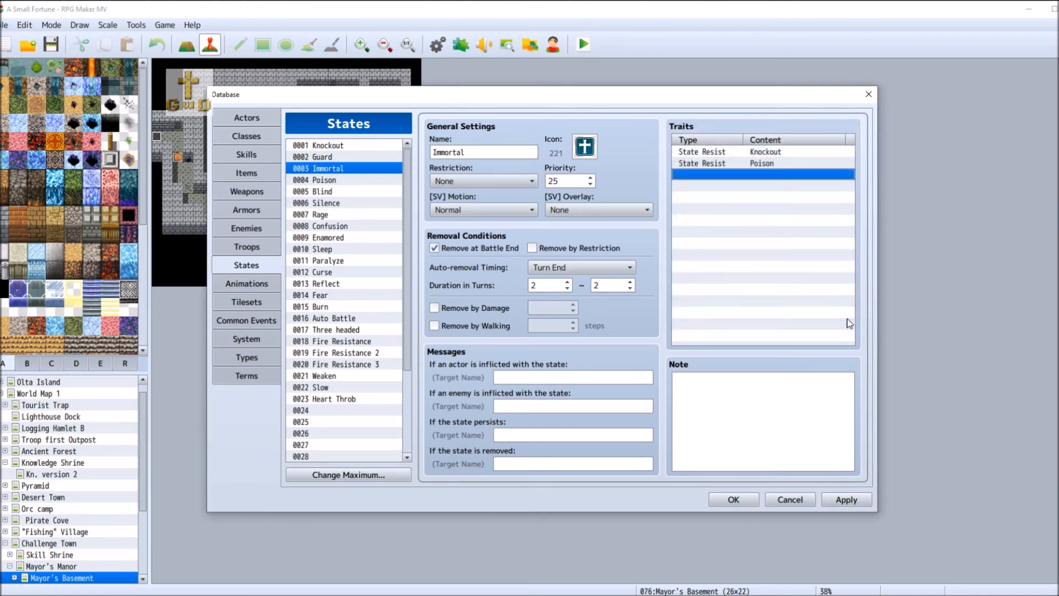
- Apply the Immortal state's current settings without adding another trait
{"action": "double_click", "coordinate": [717, 176]}
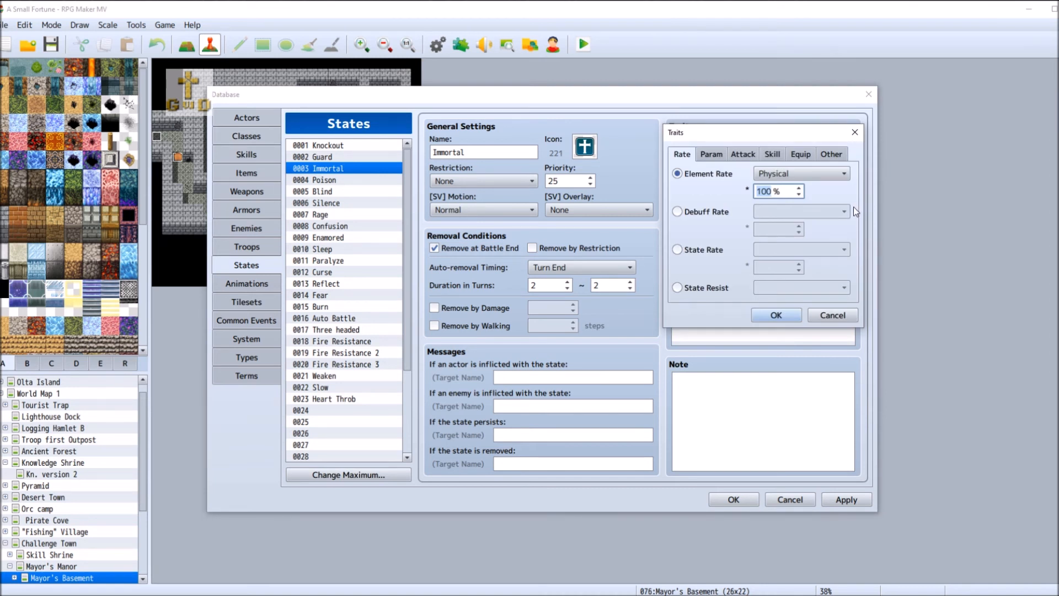
{"action": "left_click", "coordinate": [832, 315]}
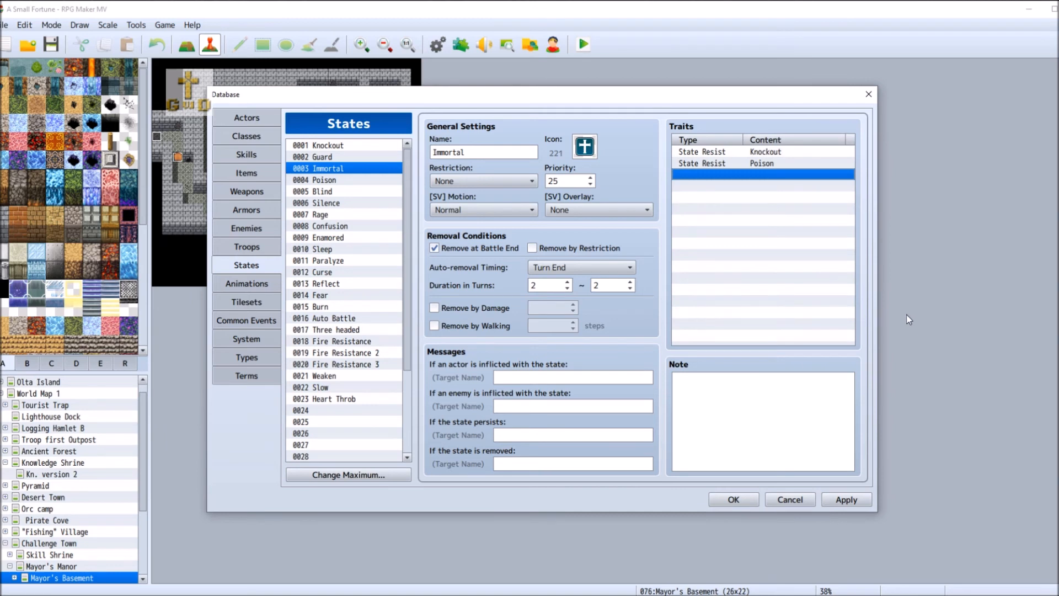
{"action": "left_click", "coordinate": [847, 500]}
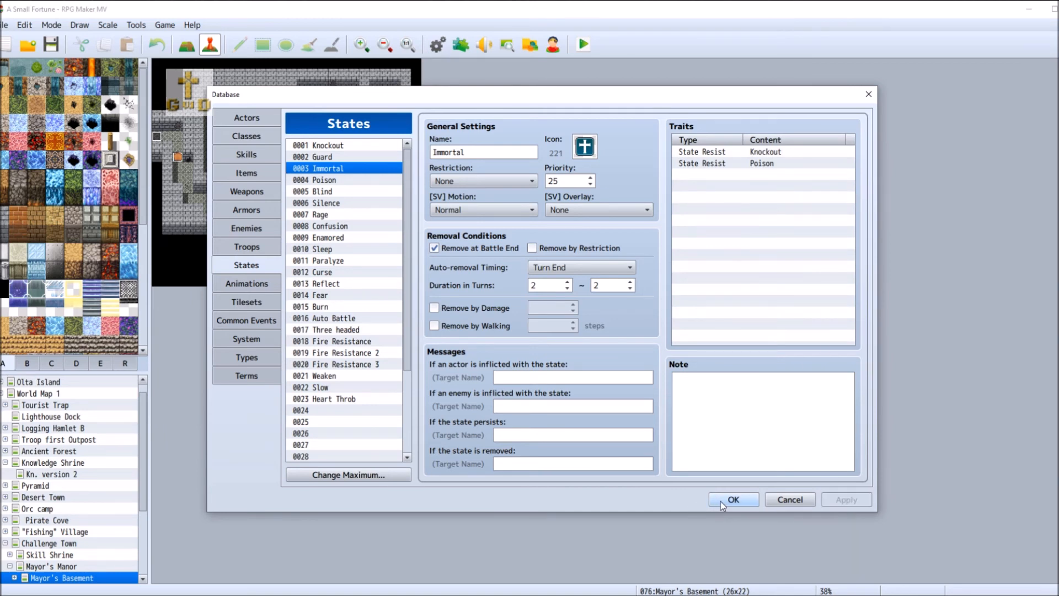
- Try an Sp-Parameter trait of Guard Effect at 100% on the Immortal state and remove it again
{"action": "double_click", "coordinate": [729, 175]}
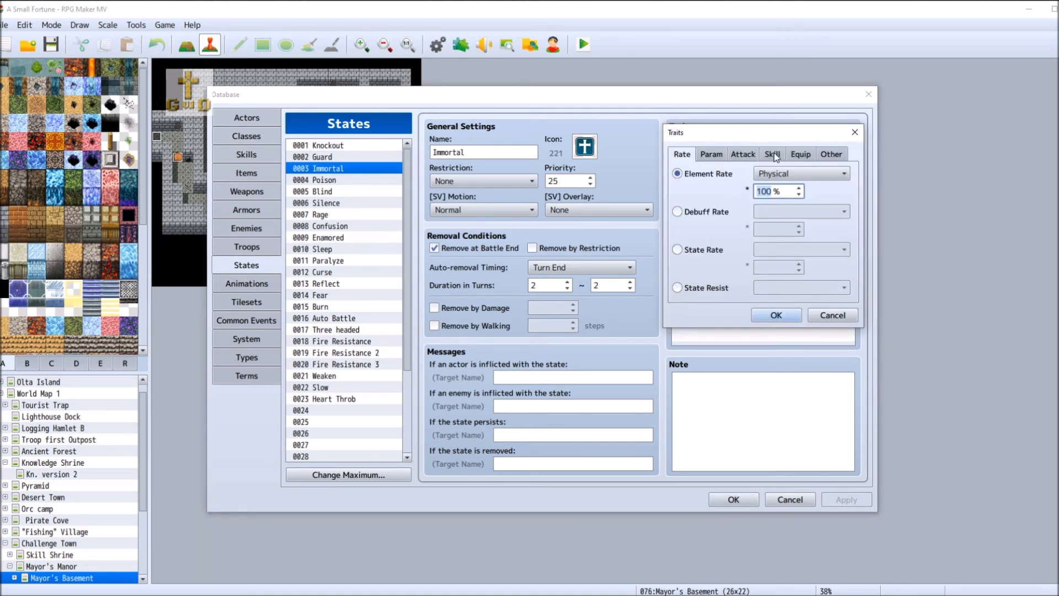
{"action": "left_click", "coordinate": [774, 157]}
{"action": "left_click", "coordinate": [745, 157]}
{"action": "left_click", "coordinate": [715, 157]}
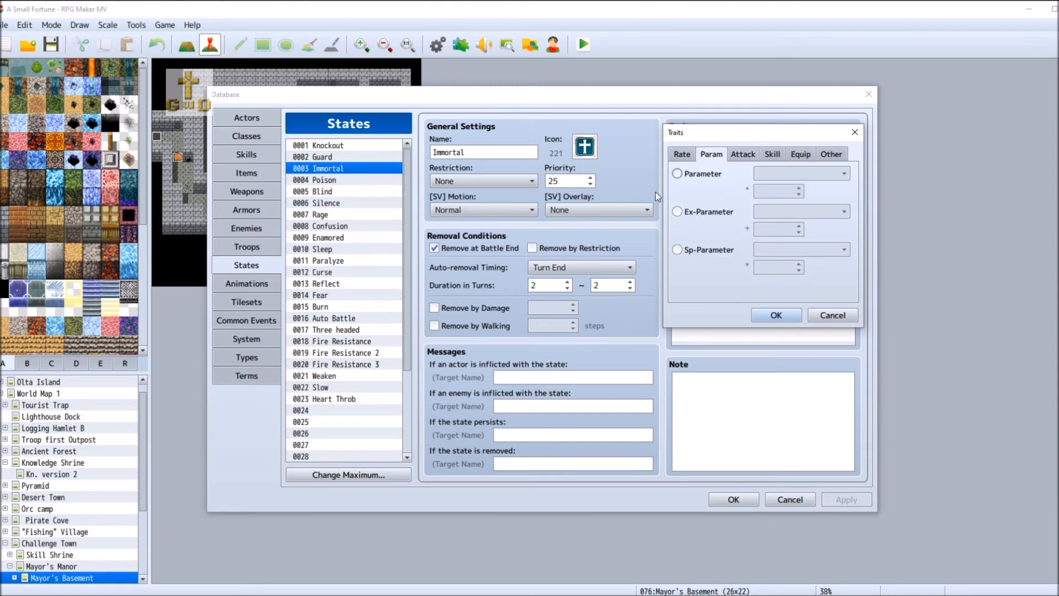
{"action": "left_click", "coordinate": [711, 250]}
{"action": "left_click", "coordinate": [796, 251]}
{"action": "left_click", "coordinate": [815, 278]}
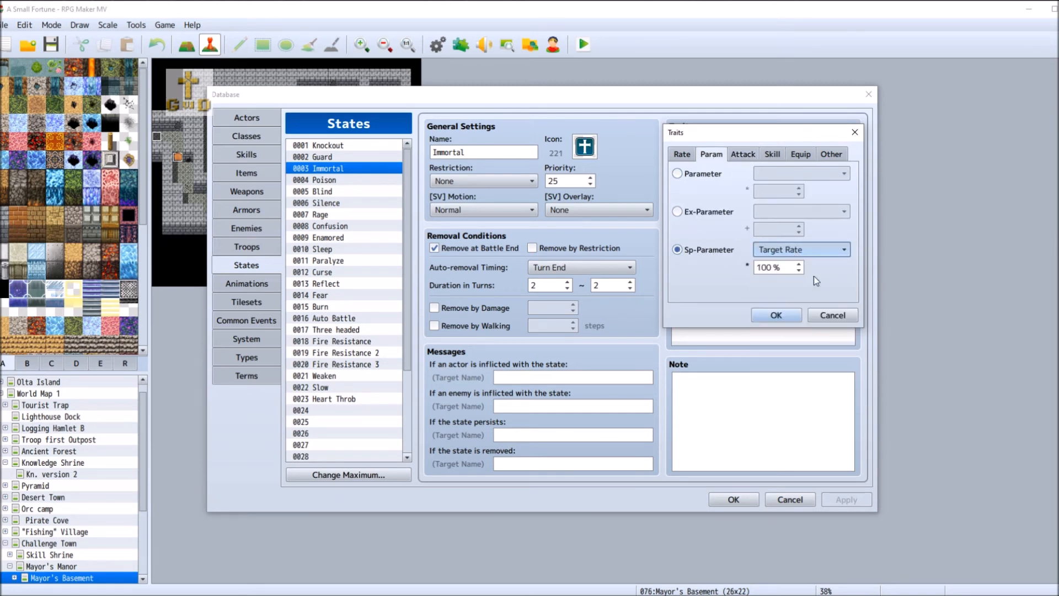
{"action": "left_click", "coordinate": [772, 316]}
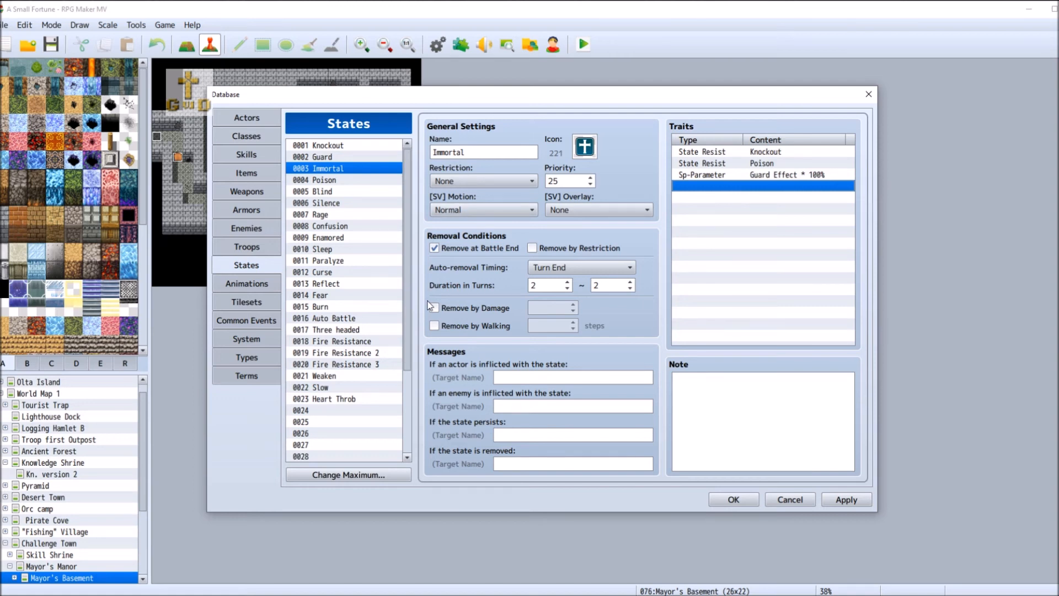
{"action": "right_click", "coordinate": [801, 175]}
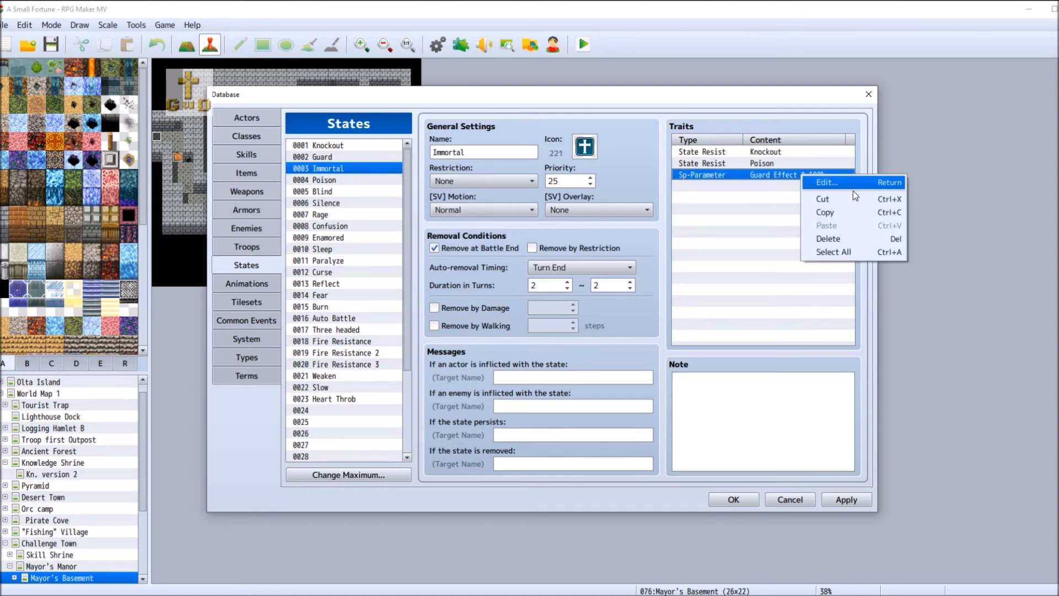
{"action": "left_click", "coordinate": [850, 199]}
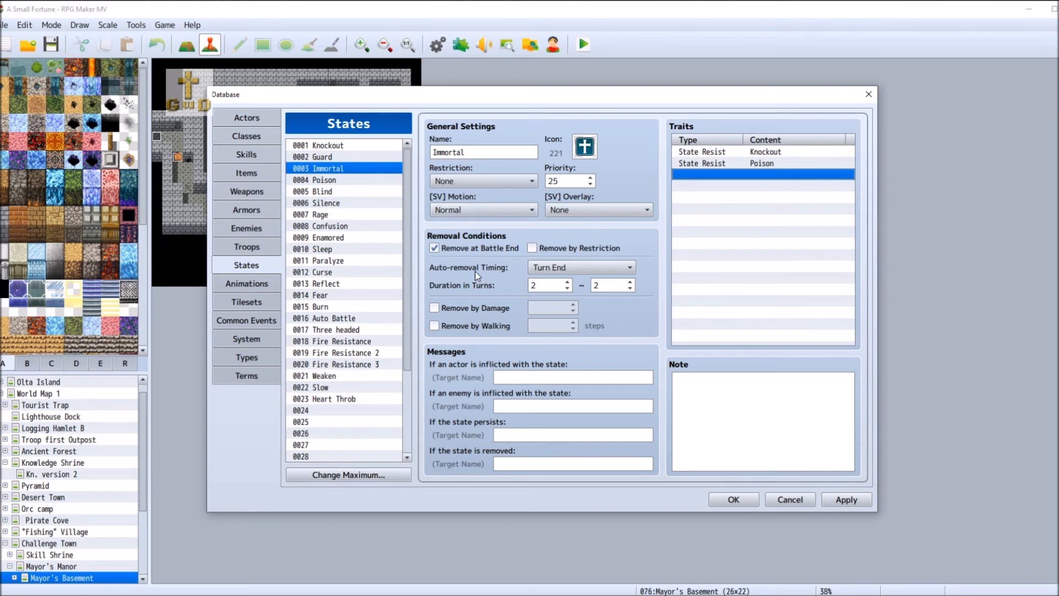
- Set the Immortal state's auto-removal timing to None and apply the change
{"action": "left_click", "coordinate": [579, 267]}
{"action": "left_click", "coordinate": [552, 279]}
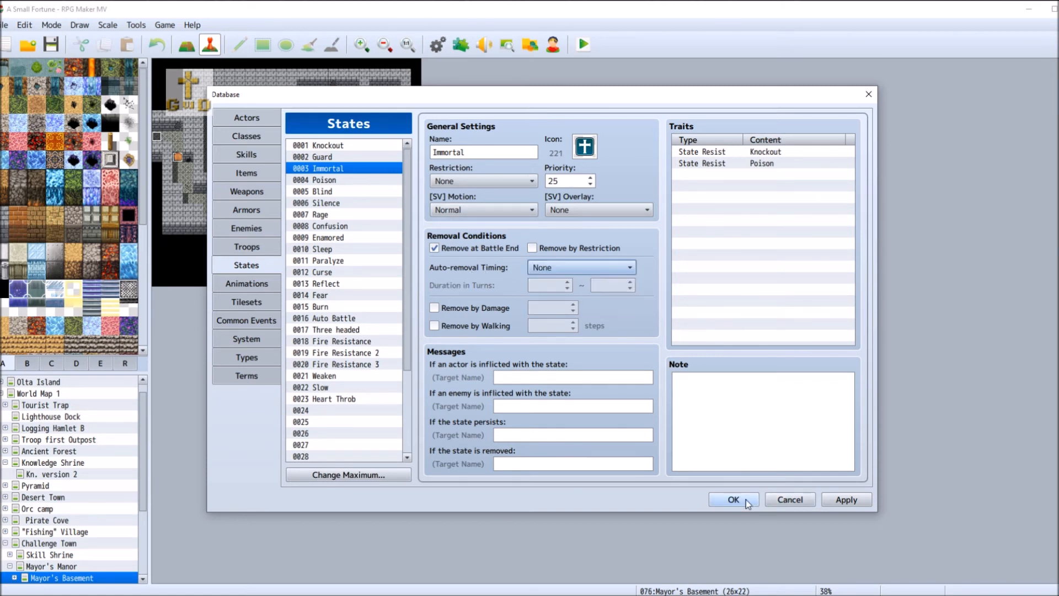
{"action": "left_click", "coordinate": [846, 499]}
- Add the note "Enemy state only." to the Immortal state and apply it
{"action": "left_click", "coordinate": [723, 399]}
{"action": "type", "text": "Enemy state only"}
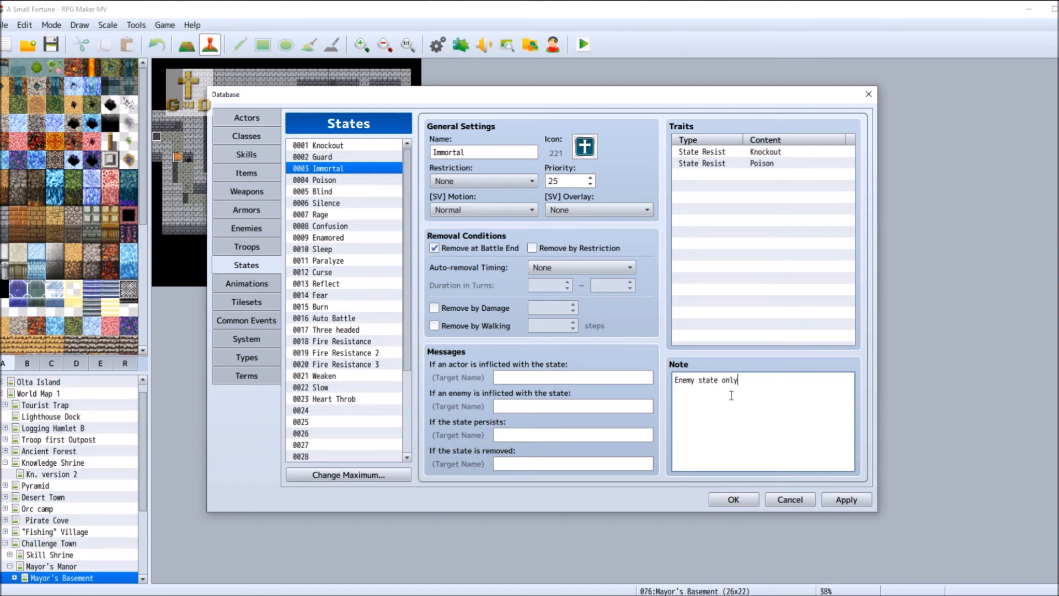
{"action": "type", "text": "."}
{"action": "left_click", "coordinate": [848, 503]}
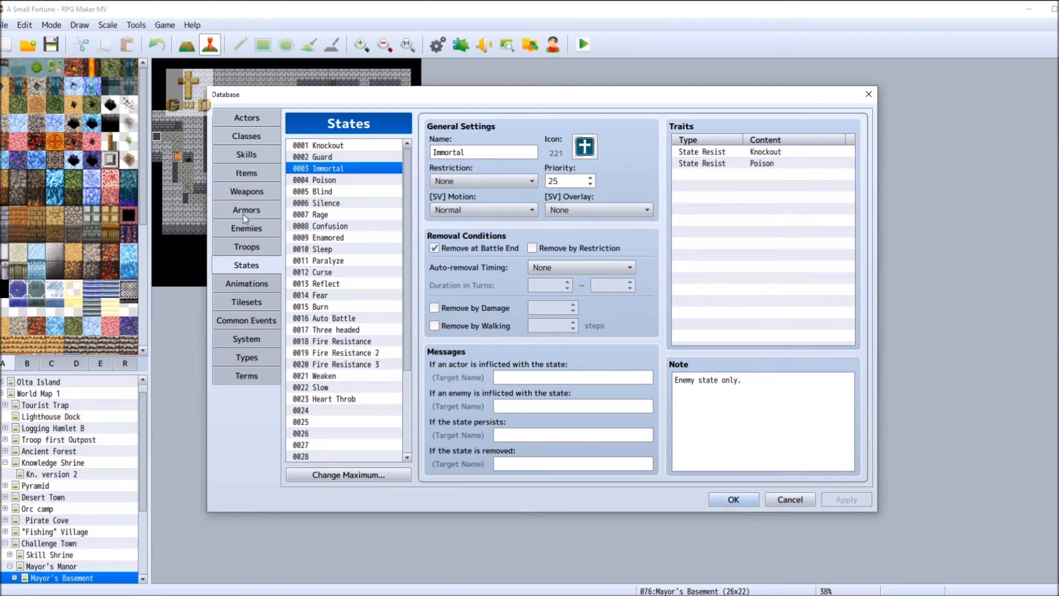
- Name the empty state 0024 "Counter Attack" and give it icon 77
{"action": "left_click", "coordinate": [328, 412]}
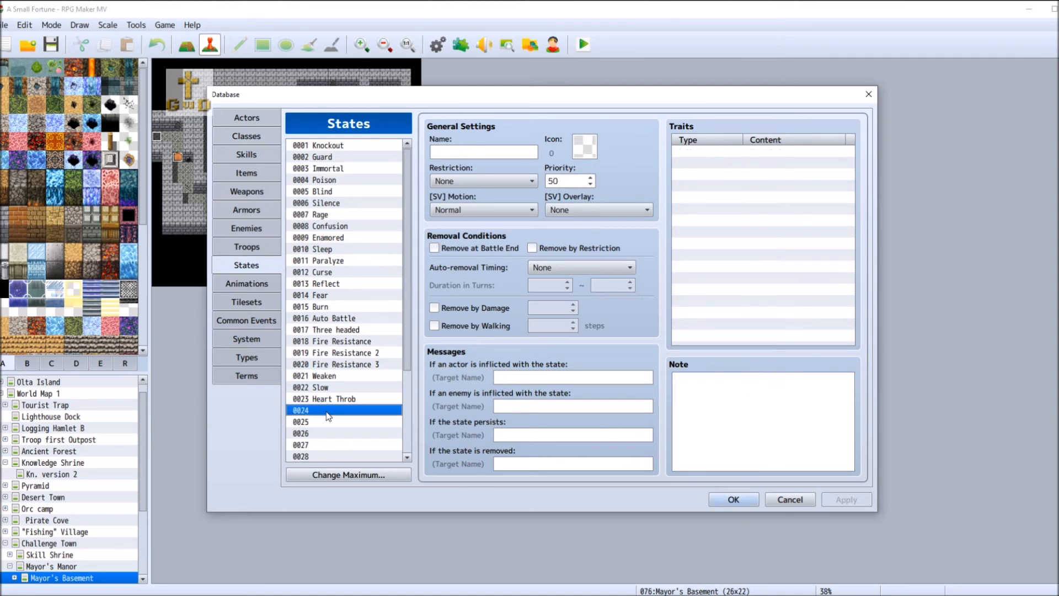
{"action": "left_click", "coordinate": [489, 152]}
{"action": "type", "text": "Counter Attack"}
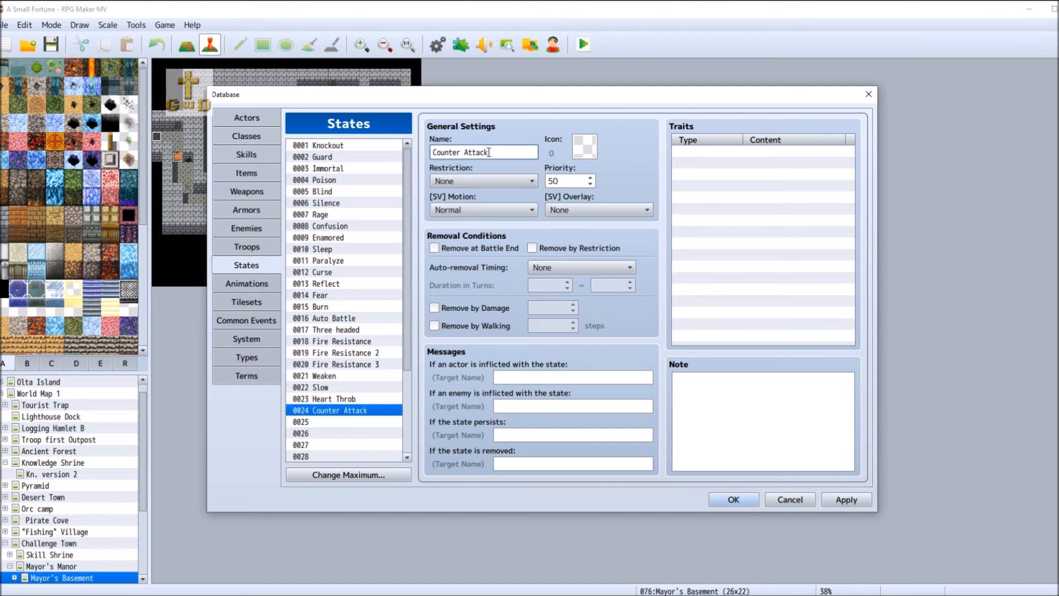
{"action": "double_click", "coordinate": [596, 141]}
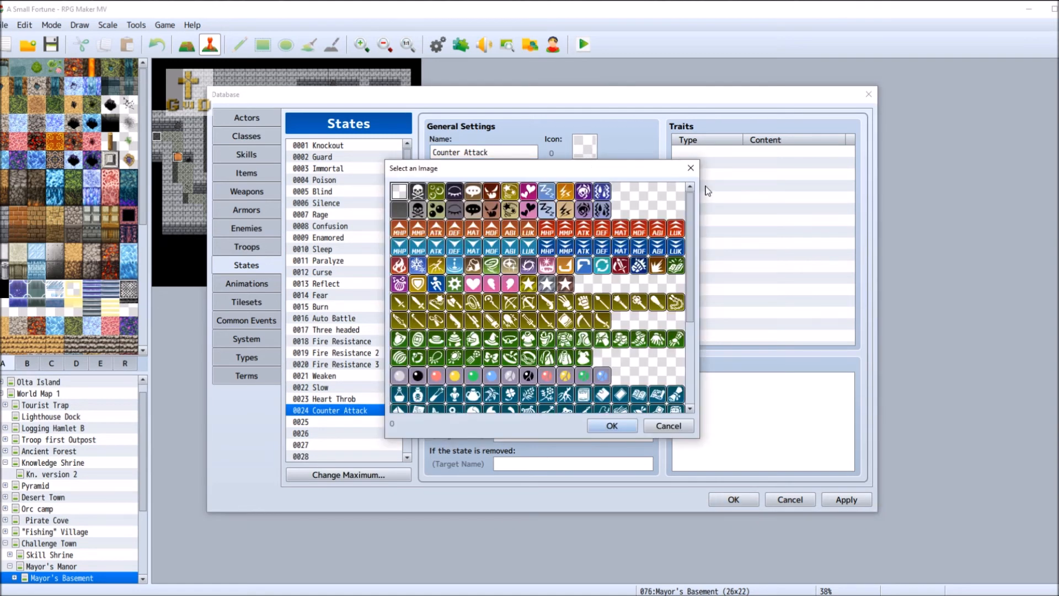
{"action": "left_click", "coordinate": [639, 266]}
{"action": "double_click", "coordinate": [649, 271]}
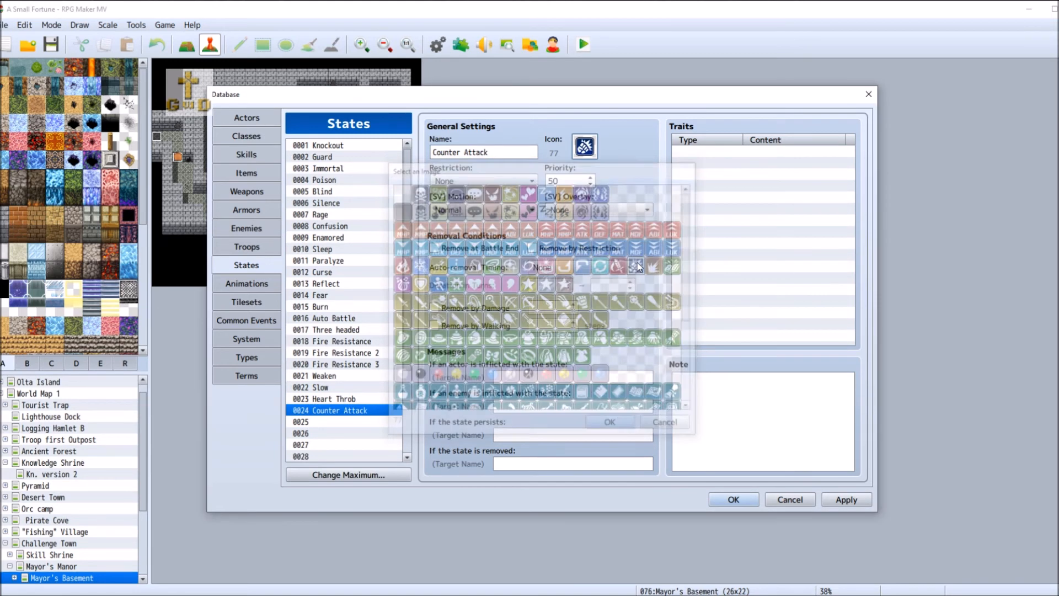
- Set the Counter Attack state's restriction to Attack an enemy and its priority to 1
{"action": "left_click", "coordinate": [493, 178]}
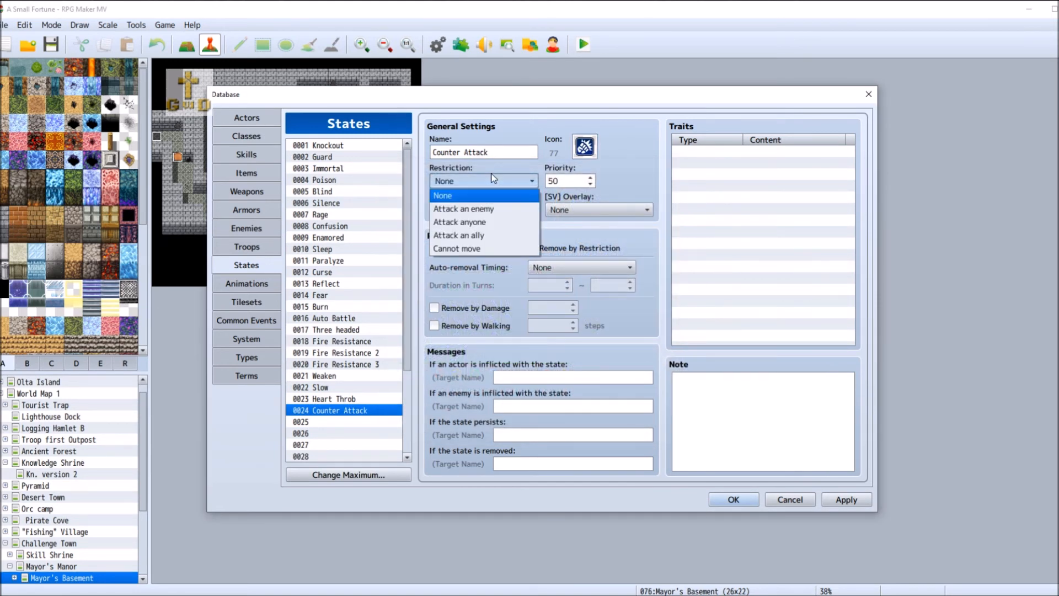
{"action": "left_click", "coordinate": [495, 213]}
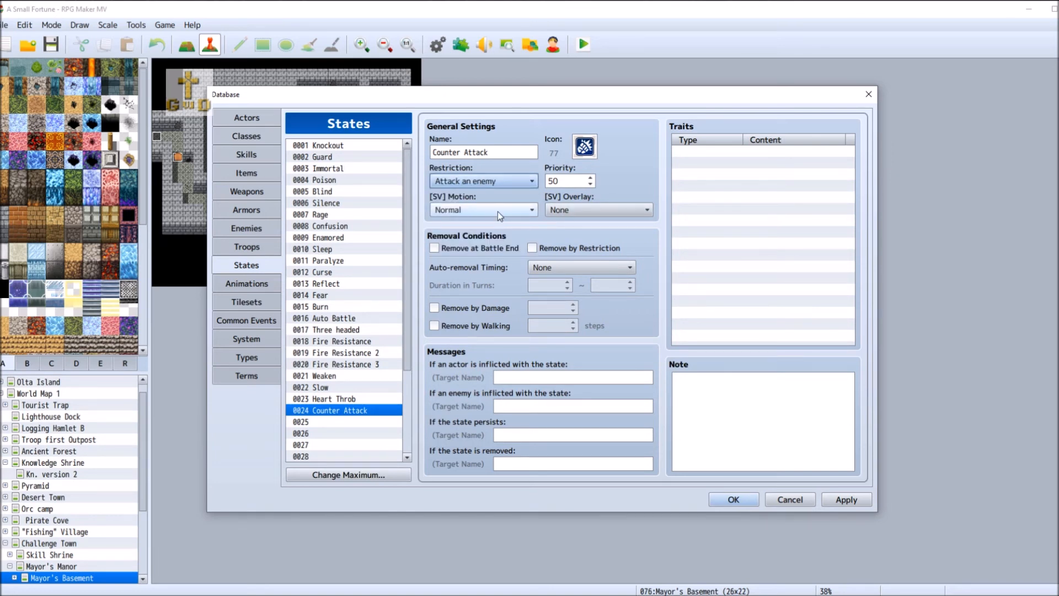
{"action": "left_click", "coordinate": [568, 181]}
{"action": "left_click", "coordinate": [569, 180]}
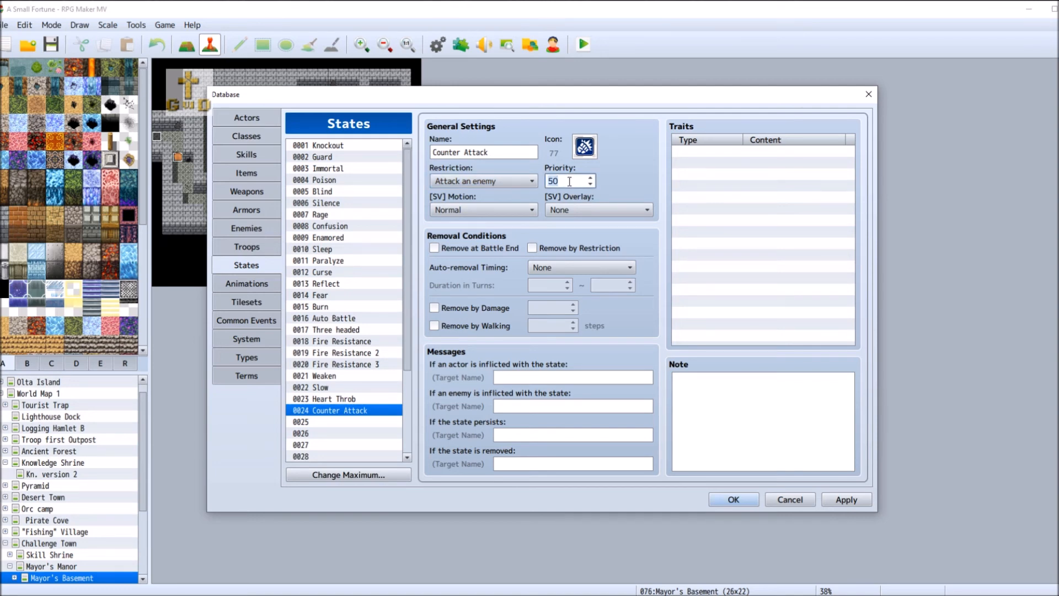
{"action": "key", "text": "BackSpace"}
{"action": "key", "text": "BackSpace"}
{"action": "type", "text": "1"}
- Set the Counter Attack state's auto-removal timing to Action End with a duration of 3 to 3 turns
{"action": "left_click", "coordinate": [597, 267]}
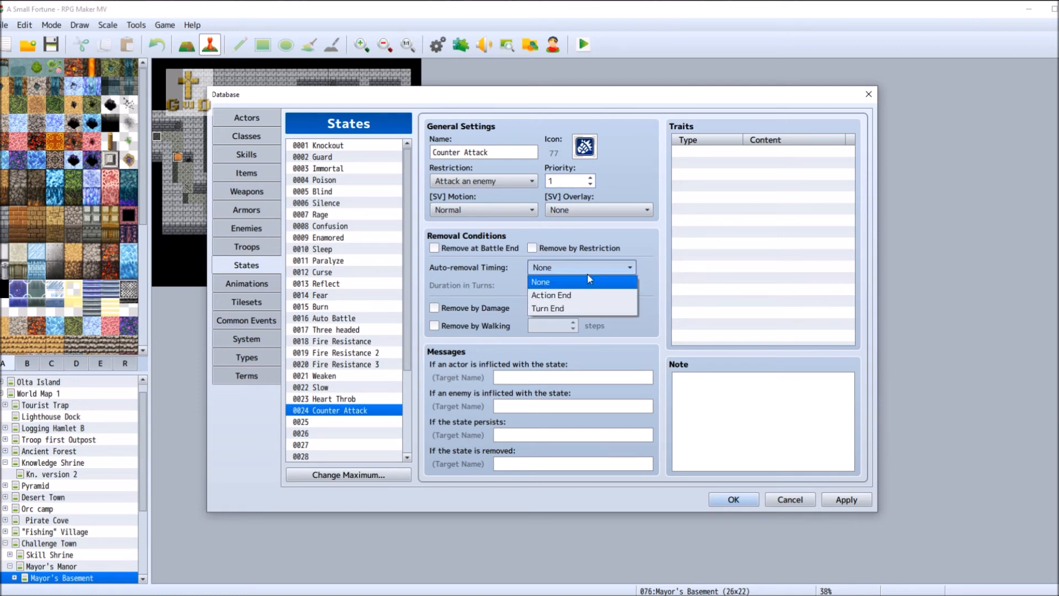
{"action": "left_click", "coordinate": [583, 296]}
{"action": "left_click", "coordinate": [579, 268]}
{"action": "left_click", "coordinate": [575, 296]}
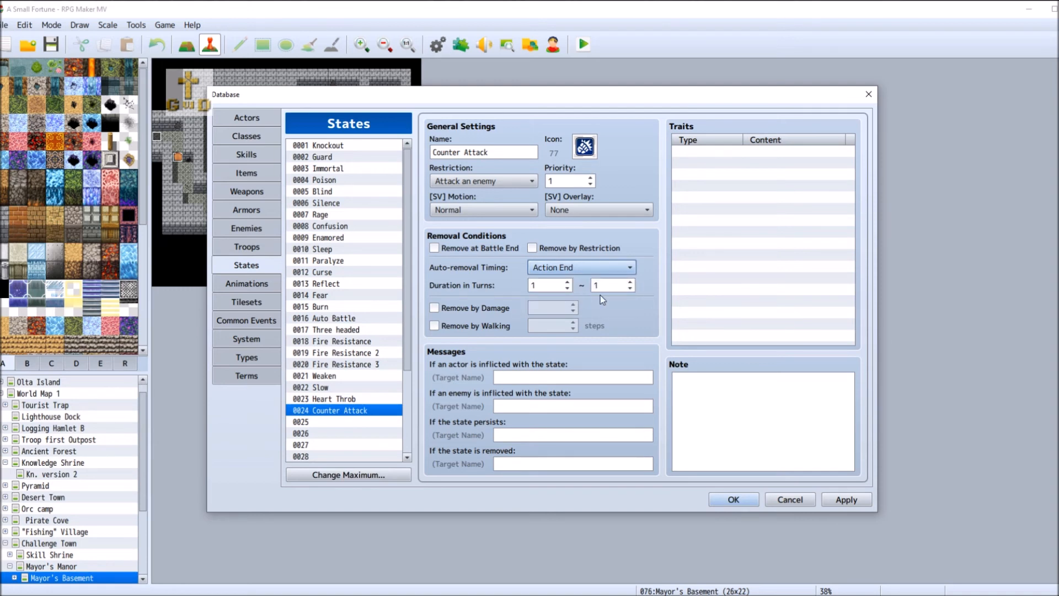
{"action": "left_click", "coordinate": [552, 267]}
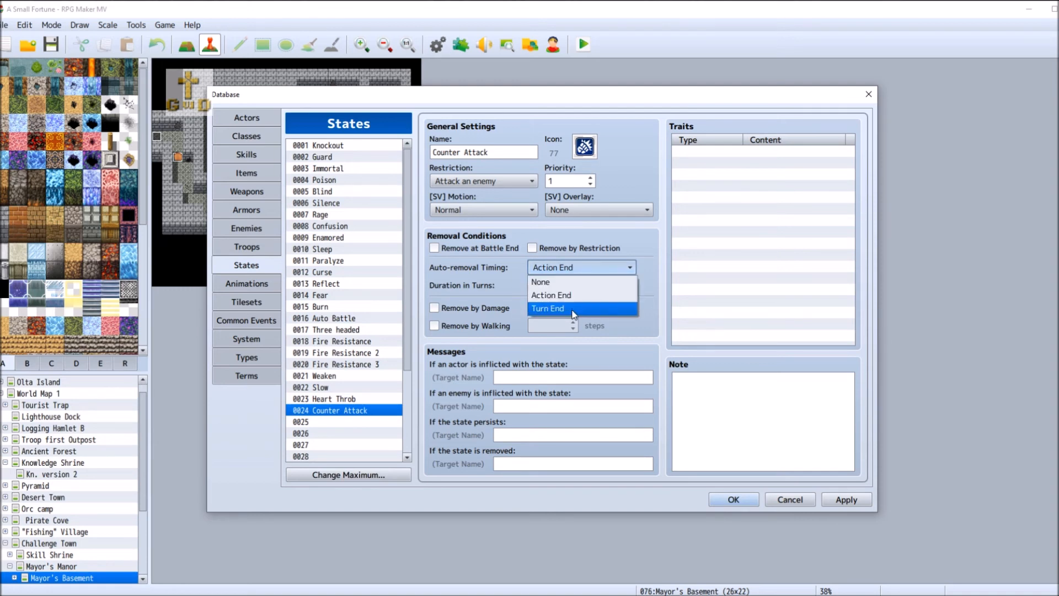
{"action": "left_click", "coordinate": [500, 288]}
{"action": "left_click", "coordinate": [566, 287]}
{"action": "type", "text": "3"}
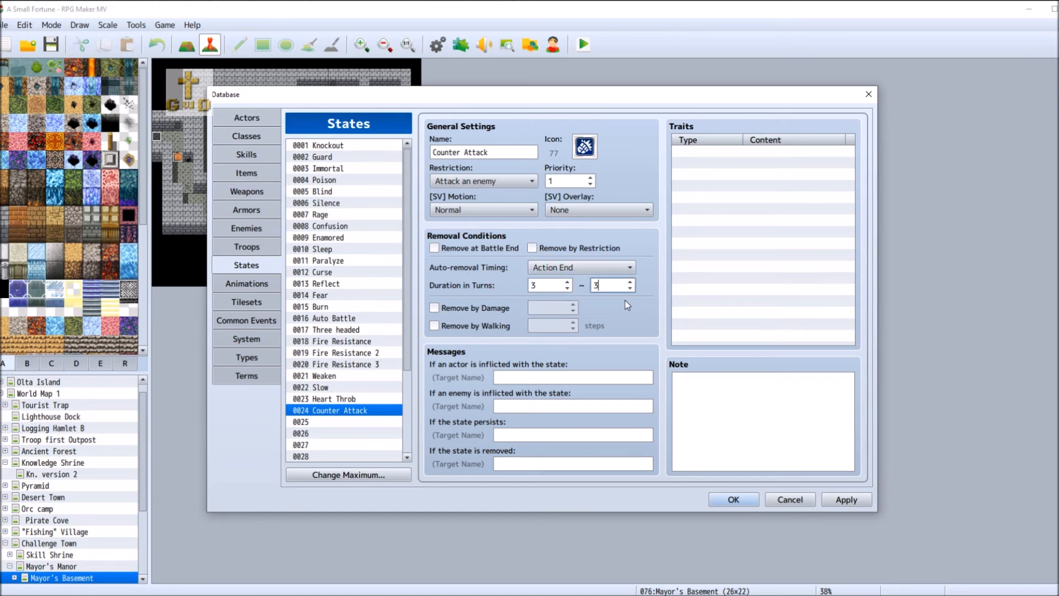
- Start a new trait for the Counter Attack state and examine the available Special Flag and Party Ability options
{"action": "double_click", "coordinate": [724, 152]}
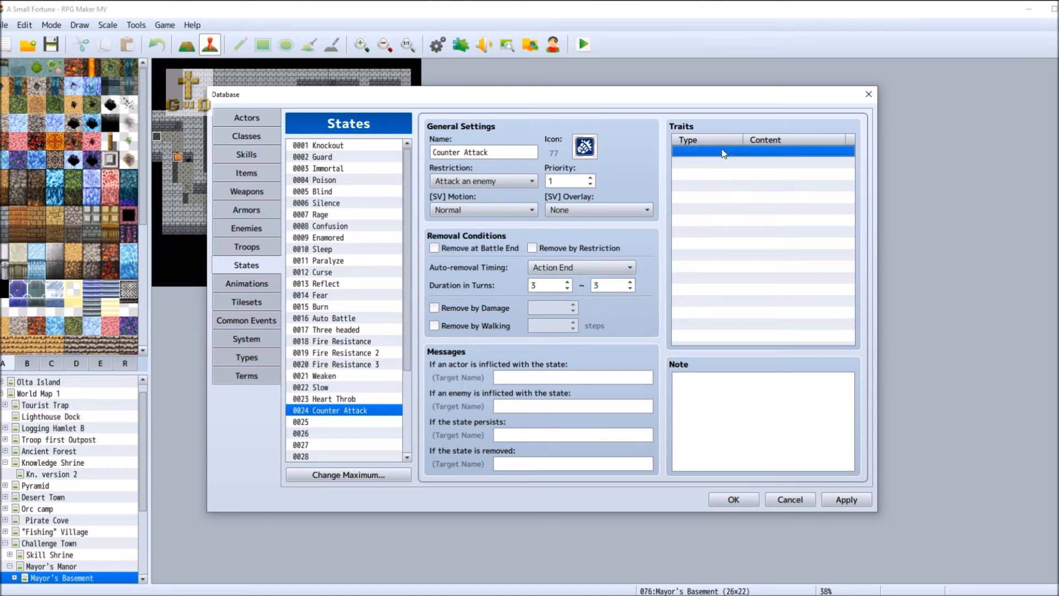
{"action": "left_click", "coordinate": [825, 156]}
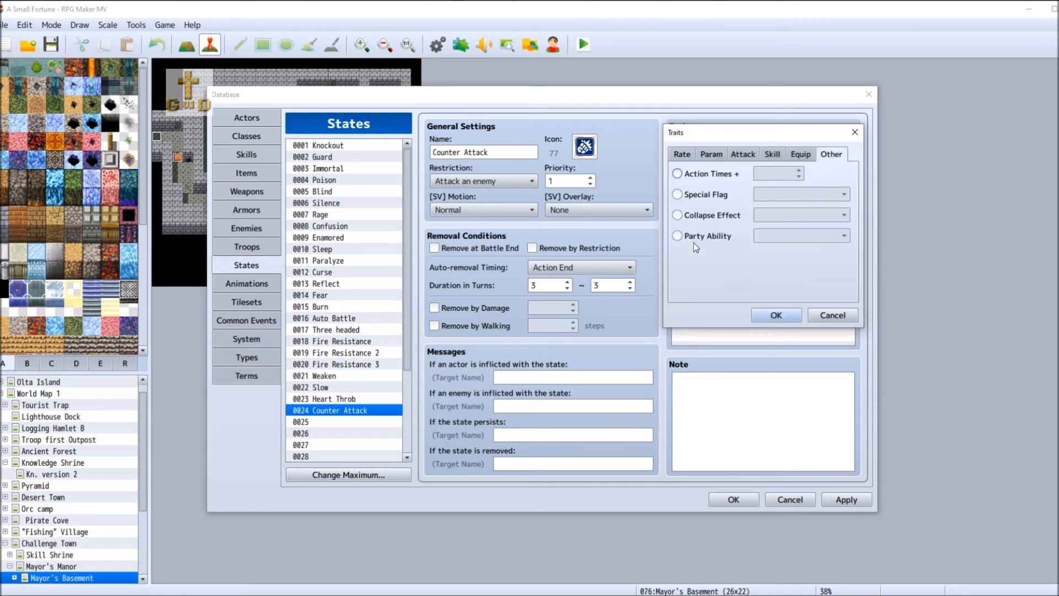
{"action": "left_click", "coordinate": [709, 195]}
{"action": "left_click", "coordinate": [799, 193]}
{"action": "left_click", "coordinate": [680, 195]}
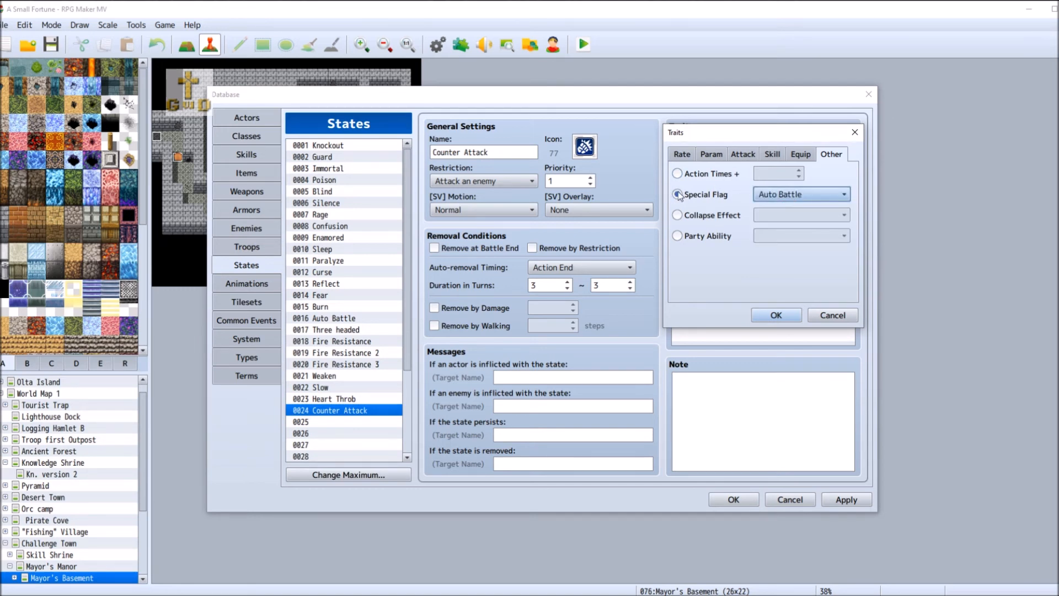
{"action": "left_click", "coordinate": [708, 237]}
{"action": "left_click", "coordinate": [825, 237]}
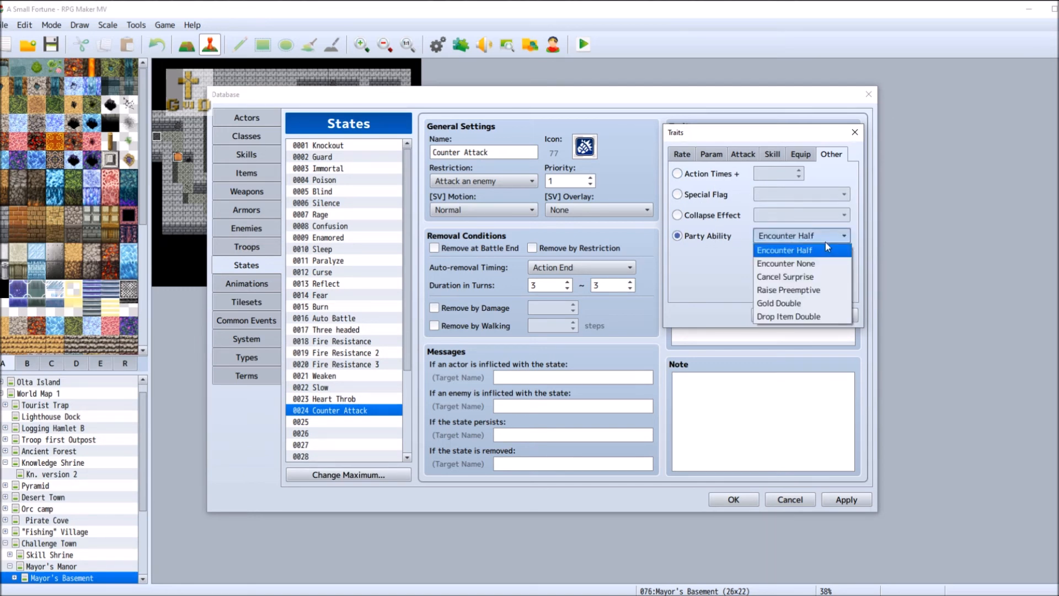
{"action": "left_click", "coordinate": [708, 238]}
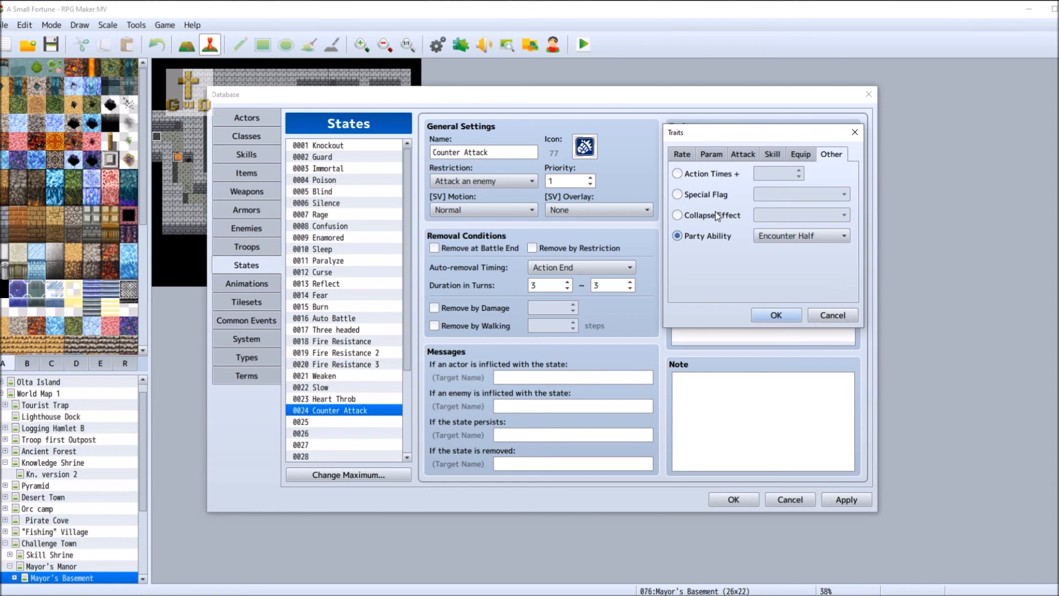
- Check the equip, skill and attack traits, the Sp-Parameter list and the special flags for a counterattack option
{"action": "left_click", "coordinate": [807, 154]}
{"action": "left_click", "coordinate": [773, 155]}
{"action": "left_click", "coordinate": [739, 155]}
{"action": "left_click", "coordinate": [709, 155]}
{"action": "left_click", "coordinate": [723, 249]}
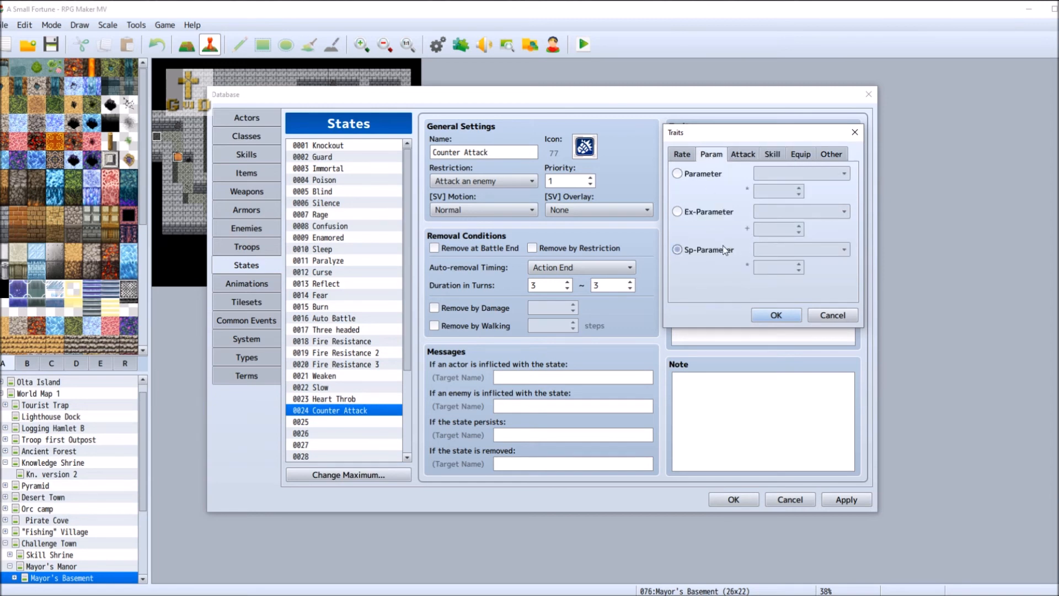
{"action": "left_click", "coordinate": [829, 249]}
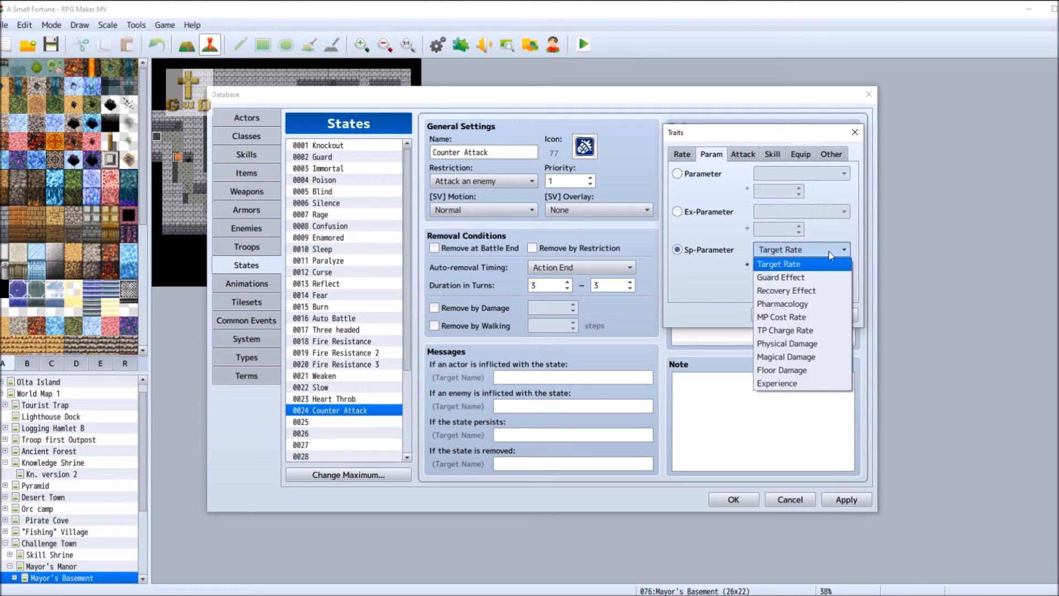
{"action": "left_click", "coordinate": [828, 251]}
{"action": "left_click", "coordinate": [836, 156]}
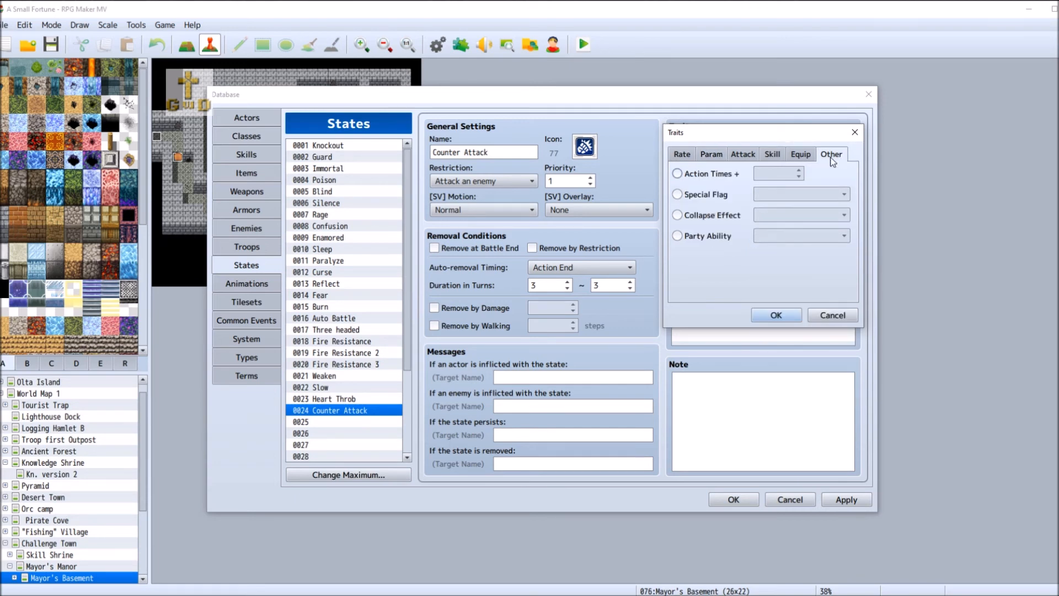
{"action": "left_click", "coordinate": [715, 195]}
{"action": "left_click", "coordinate": [805, 194]}
{"action": "left_click", "coordinate": [807, 194]}
{"action": "left_click", "coordinate": [795, 153]}
{"action": "left_click", "coordinate": [773, 154]}
{"action": "left_click", "coordinate": [744, 155]}
- Add an Ex-Parameter trait of Counter Attack + 100% to the Counter Attack state and apply it
{"action": "left_click", "coordinate": [712, 154]}
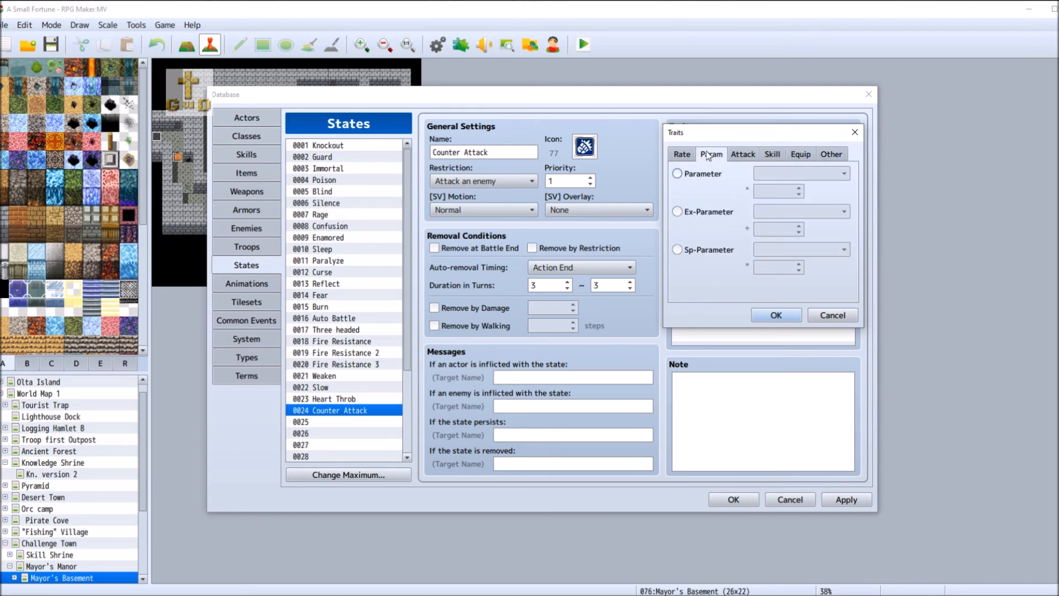
{"action": "left_click", "coordinate": [704, 212]}
{"action": "left_click", "coordinate": [828, 213]}
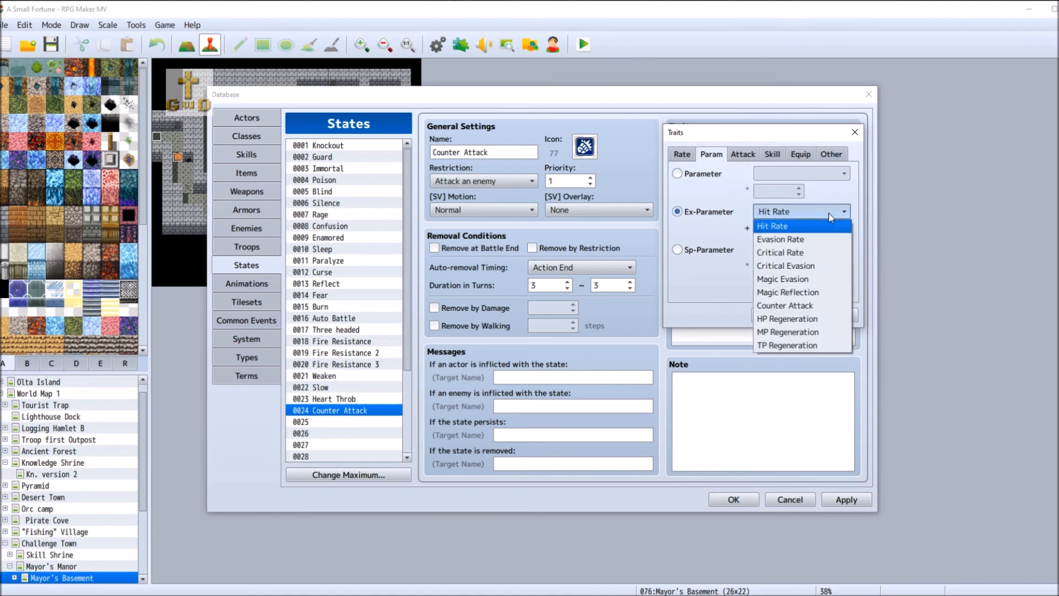
{"action": "left_click", "coordinate": [789, 308]}
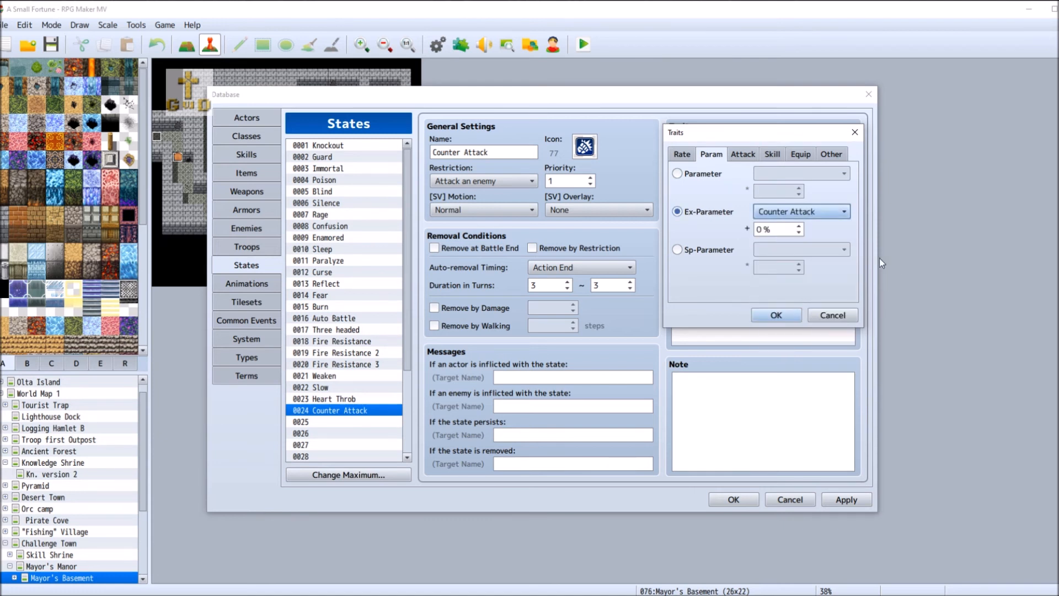
{"action": "left_click", "coordinate": [775, 230]}
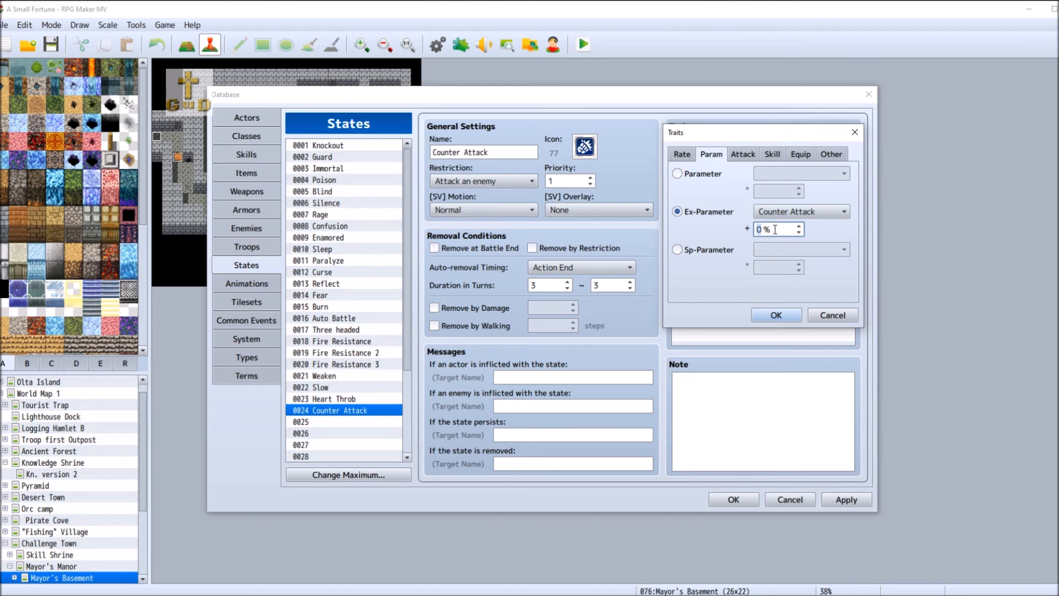
{"action": "type", "text": "100"}
{"action": "left_click", "coordinate": [775, 317]}
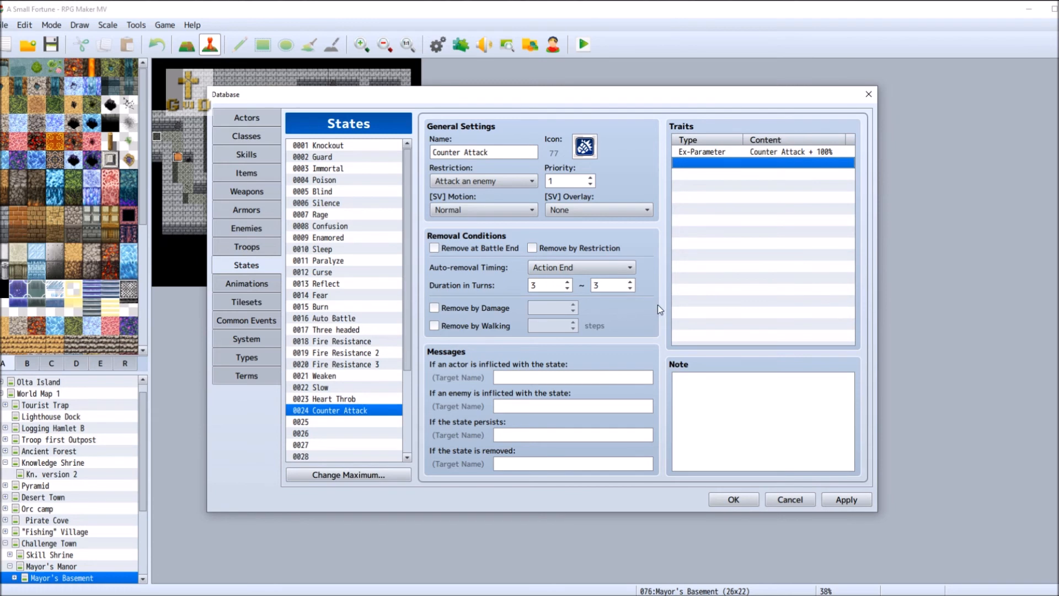
{"action": "left_click", "coordinate": [829, 499]}
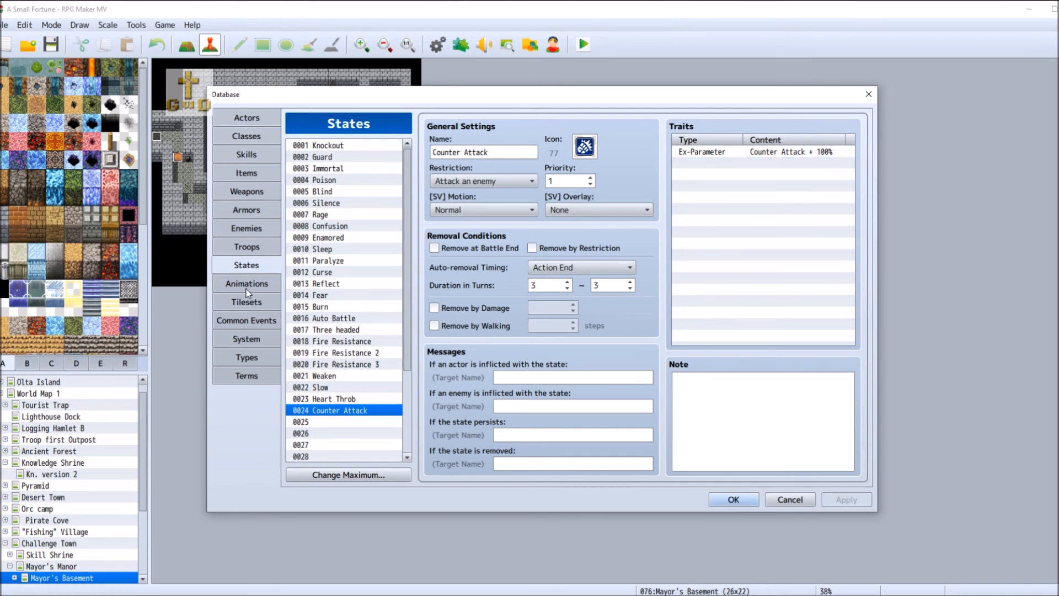
- Replace the Counter skill's common event effect with Add State 0024 Counter Attack at 100%
{"action": "left_click", "coordinate": [248, 154]}
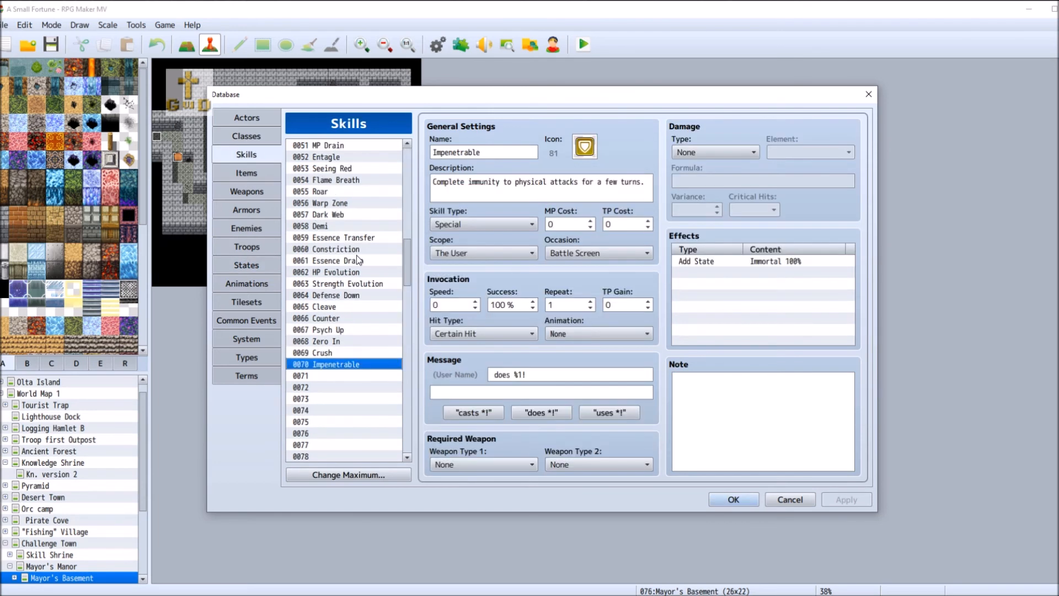
{"action": "left_click", "coordinate": [339, 317]}
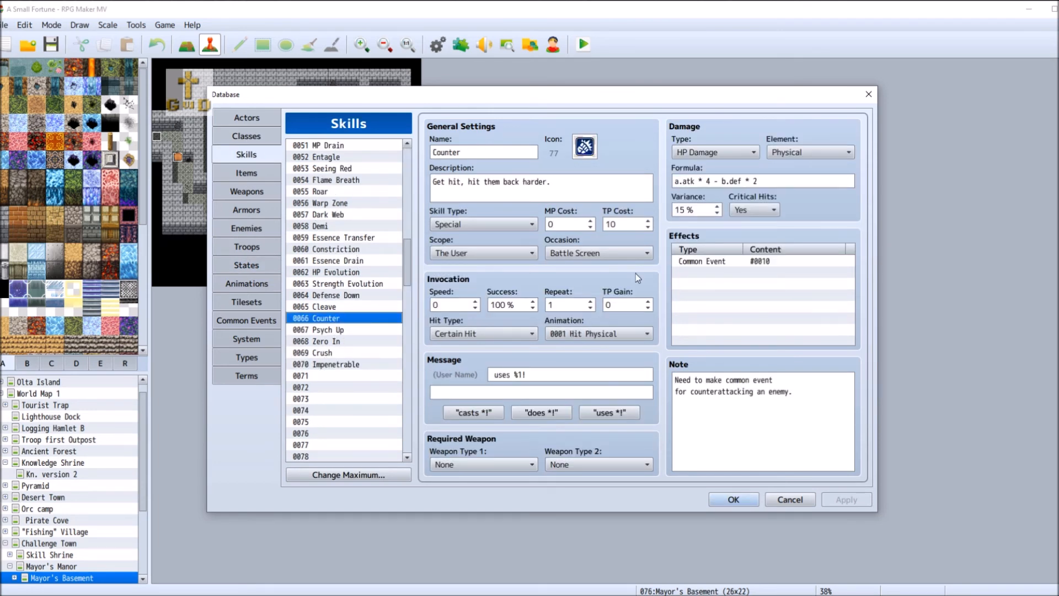
{"action": "double_click", "coordinate": [718, 261]}
{"action": "left_click", "coordinate": [728, 219]}
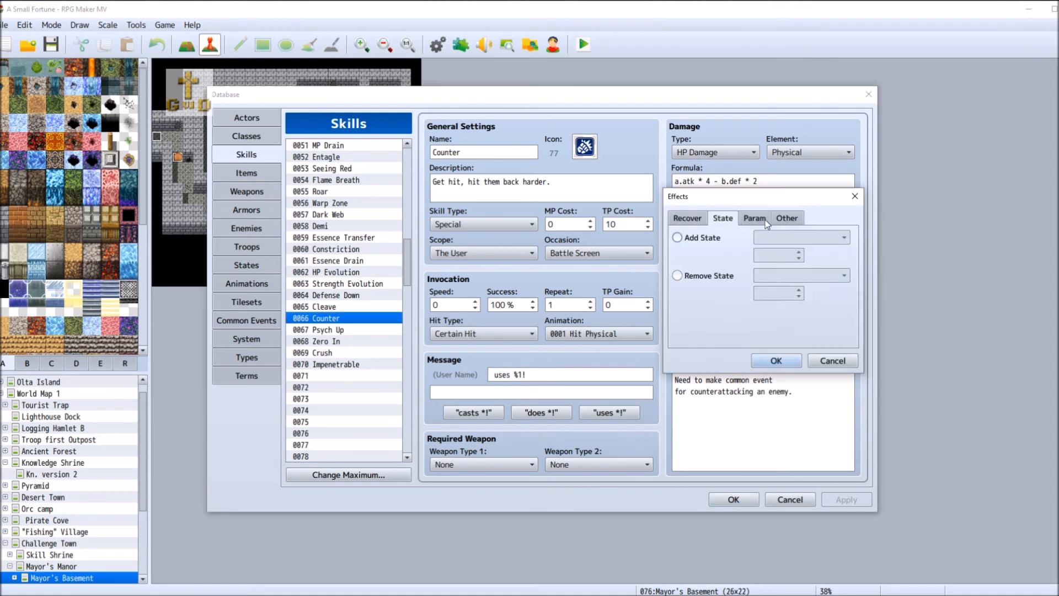
{"action": "left_click", "coordinate": [677, 237]}
{"action": "left_click", "coordinate": [819, 238]}
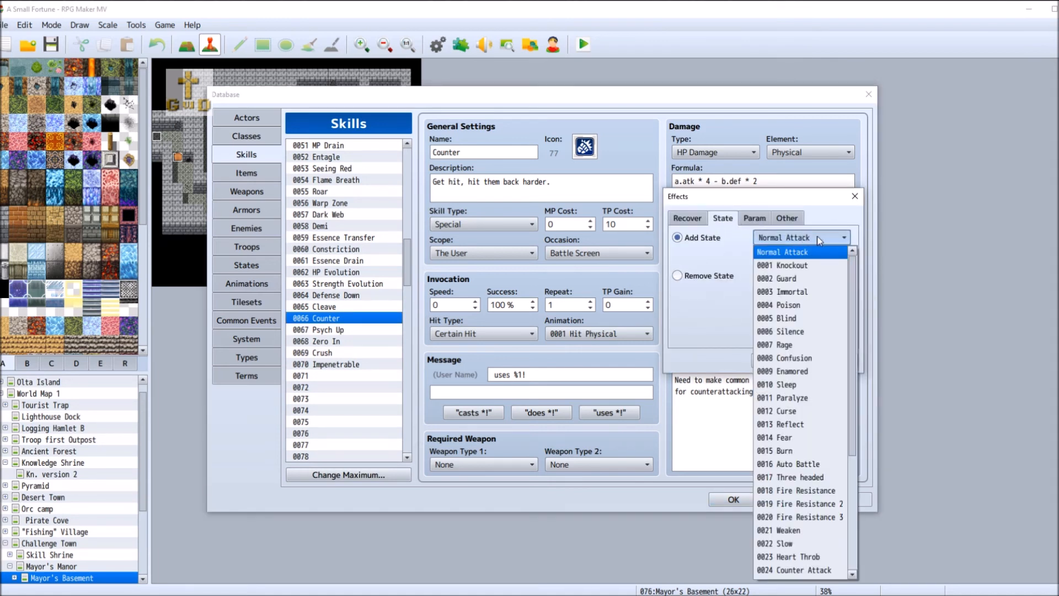
{"action": "scroll", "coordinate": [813, 530], "scroll_direction": "down", "scroll_amount": 1}
{"action": "left_click", "coordinate": [827, 544]}
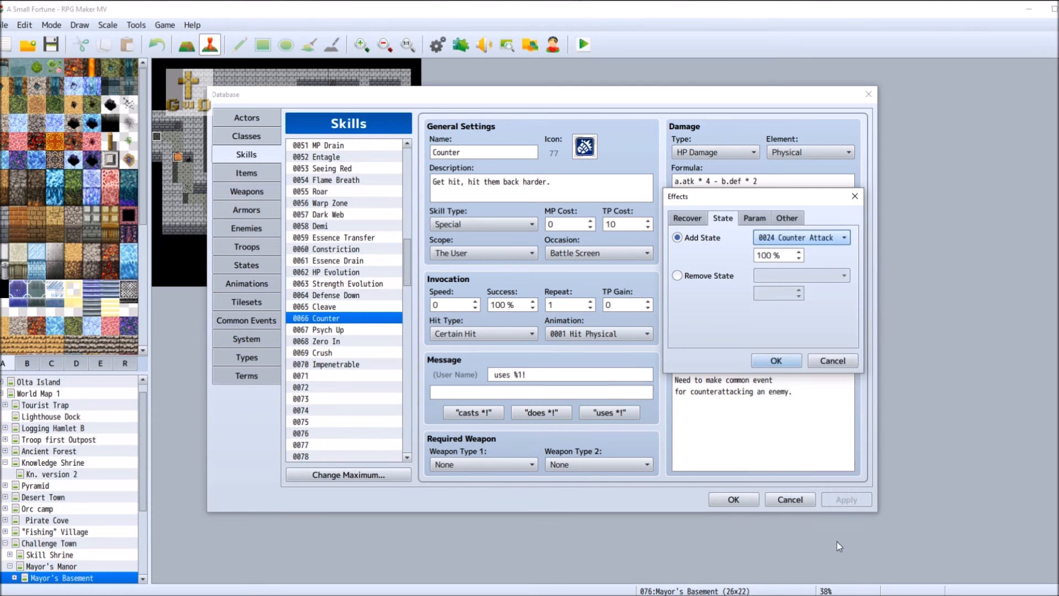
{"action": "left_click", "coordinate": [789, 362]}
- Replace the Counter skill's note with "Battle Class: Warrior, Martial Artist, Duelist", with Duelist on a second line, and apply the changes
{"action": "mouse_move", "coordinate": [801, 399]}
{"action": "left_mouse_down"}
{"action": "mouse_move", "coordinate": [664, 376]}
{"action": "mouse_move", "coordinate": [791, 404]}
{"action": "left_mouse_up"}
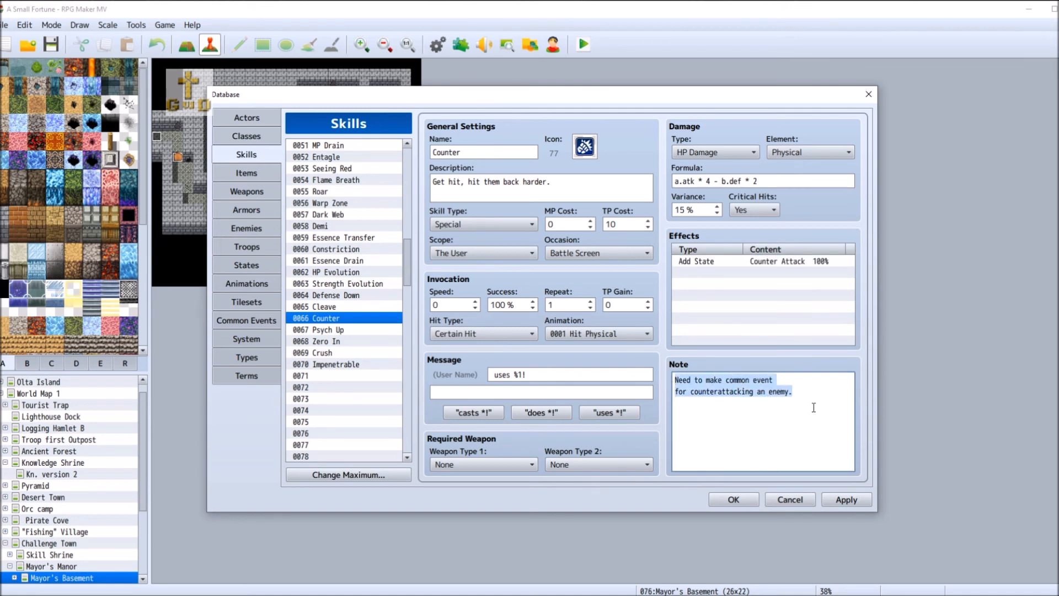
{"action": "key", "text": "BackSpace"}
{"action": "type", "text": "Battle ClasS"}
{"action": "key", "text": "BackSpace"}
{"action": "type", "text": "s: Warr"}
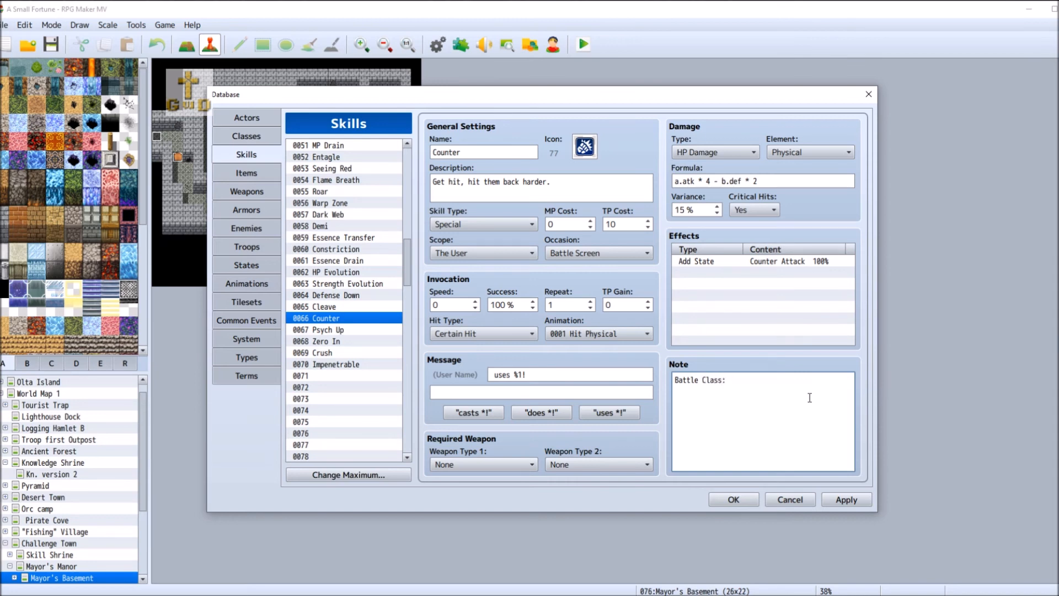
{"action": "type", "text": ", Martial Artist,"}
{"action": "key", "text": "Return"}
{"action": "type", "text": "Duelist"}
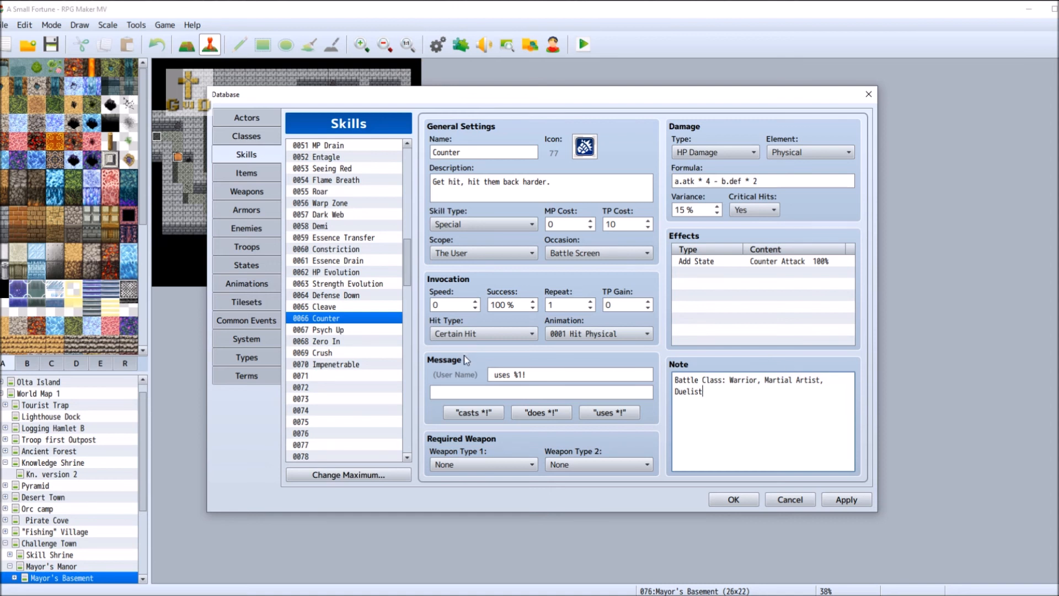
{"action": "left_click", "coordinate": [378, 365]}
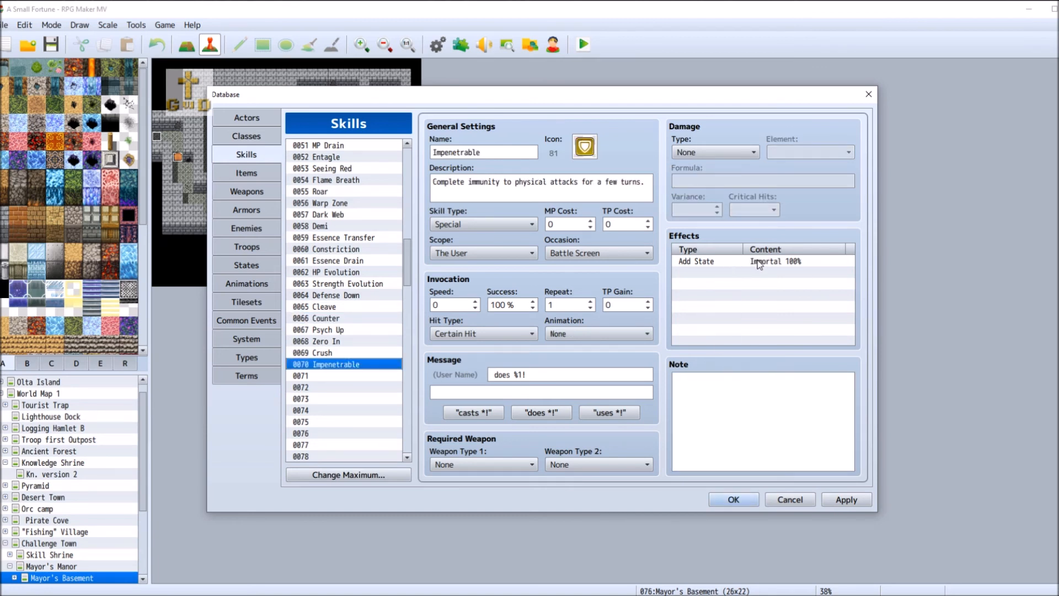
{"action": "left_click", "coordinate": [864, 502]}
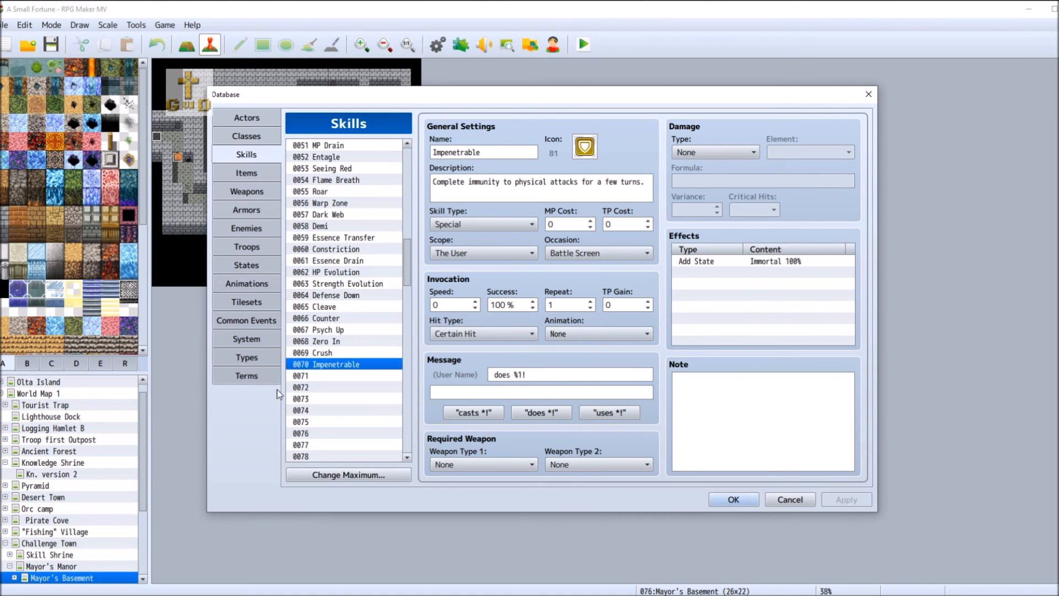
- Name the empty skill 0071 "Protect the Weak" and give it shield icon 81
{"action": "left_click", "coordinate": [372, 379]}
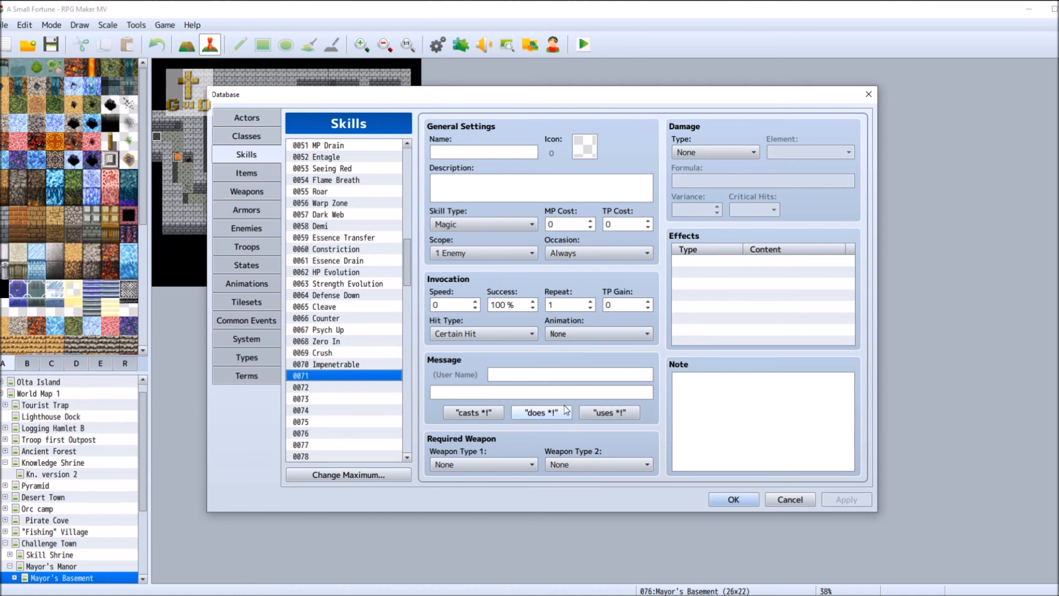
{"action": "left_click", "coordinate": [489, 155]}
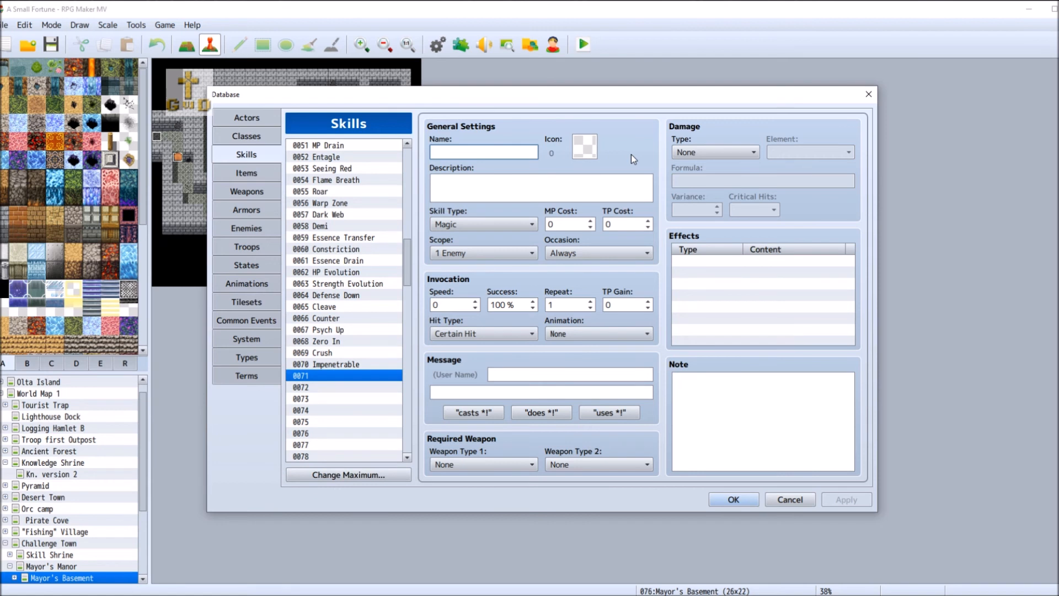
{"action": "type", "text": "Protect the Weak"}
{"action": "double_click", "coordinate": [586, 146]}
{"action": "double_click", "coordinate": [420, 285]}
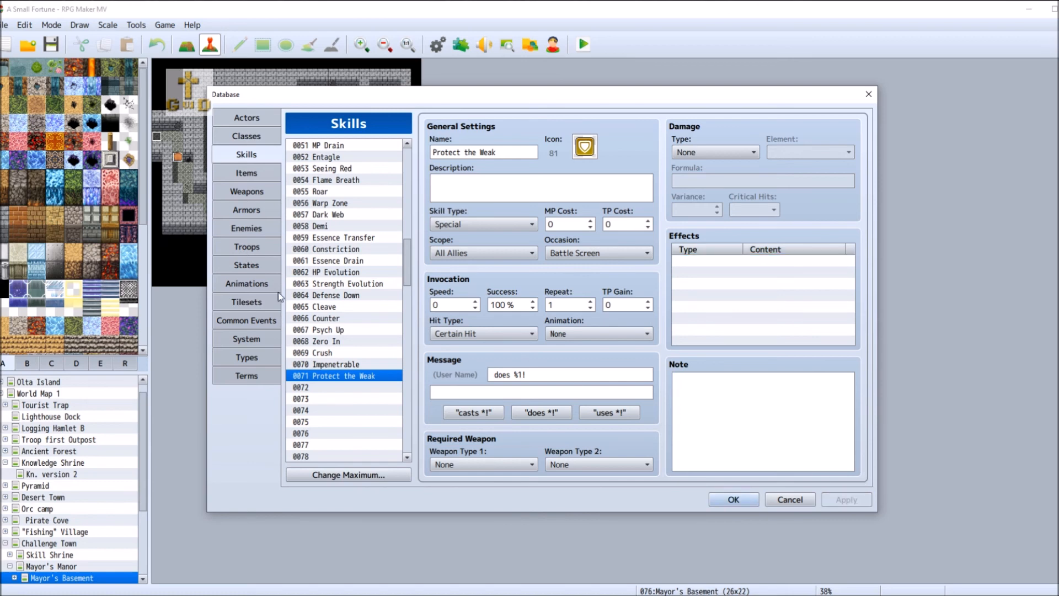
- Start a new trait in the empty state 0025 and examine the Debuff Rate, State Rate and State Resist options
{"action": "left_click", "coordinate": [260, 264]}
{"action": "left_click", "coordinate": [324, 421]}
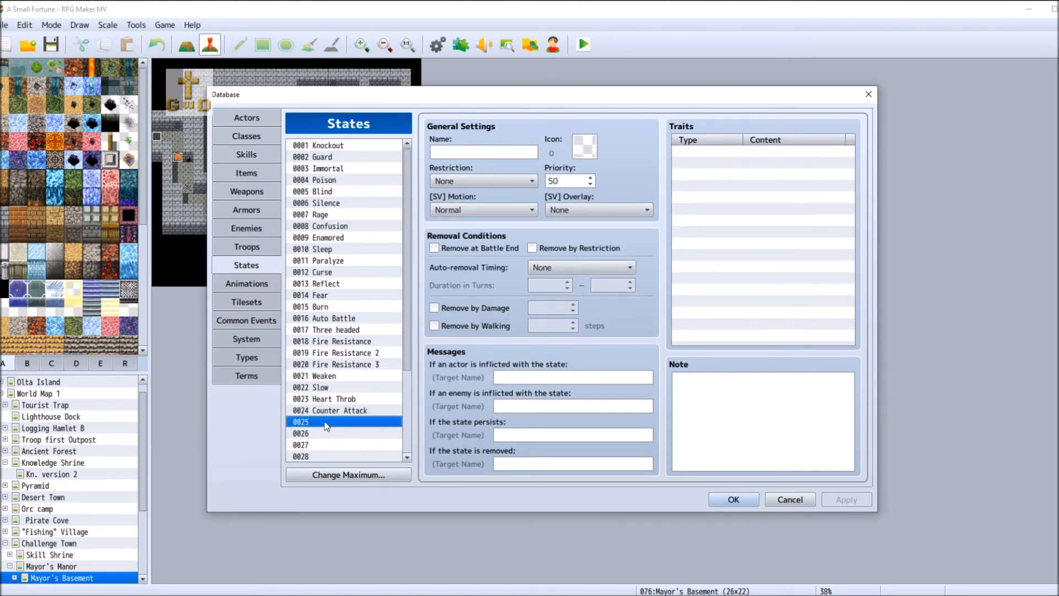
{"action": "double_click", "coordinate": [757, 151]}
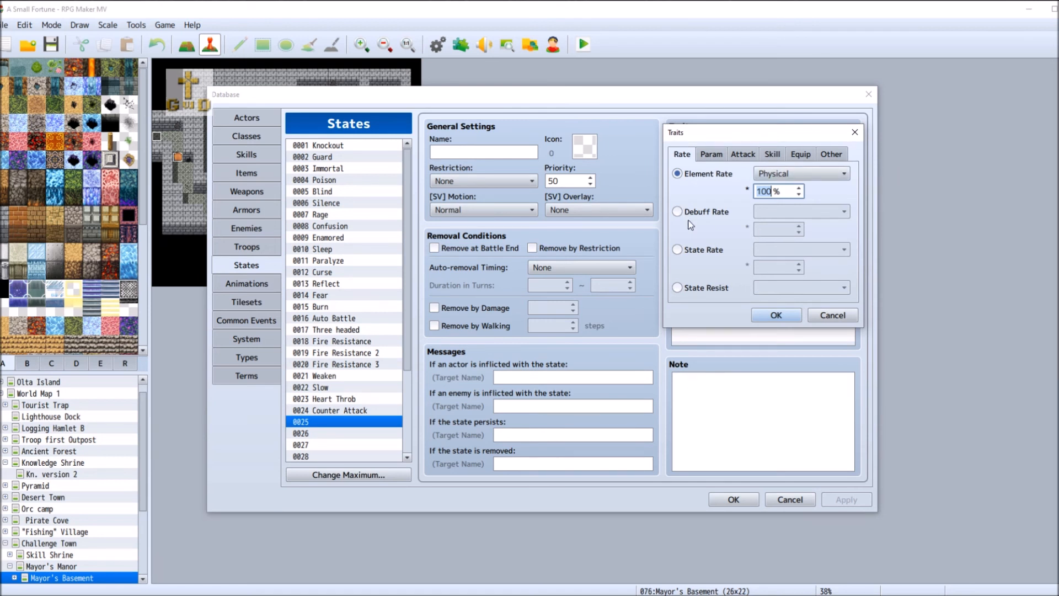
{"action": "left_click", "coordinate": [727, 213]}
{"action": "left_click", "coordinate": [826, 212]}
{"action": "left_click", "coordinate": [826, 212]}
{"action": "left_click", "coordinate": [678, 249]}
{"action": "left_click", "coordinate": [823, 249]}
{"action": "left_click", "coordinate": [823, 247]}
{"action": "left_click", "coordinate": [678, 287]}
{"action": "left_click", "coordinate": [798, 286]}
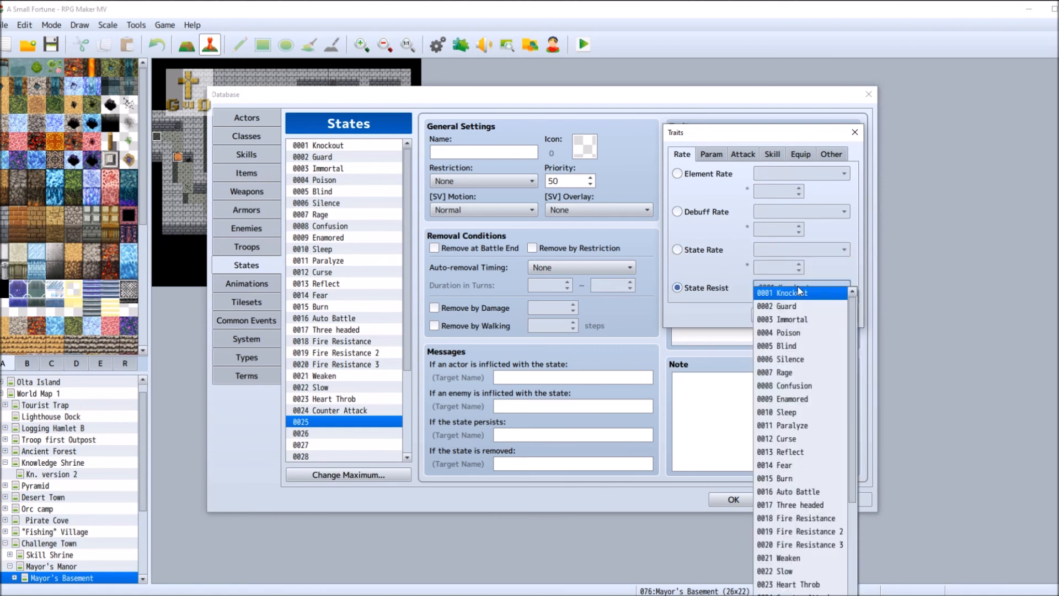
{"action": "left_click", "coordinate": [798, 289]}
- Examine the Parameter and Ex-Parameter options for the new trait of state 0025
{"action": "left_click", "coordinate": [712, 154]}
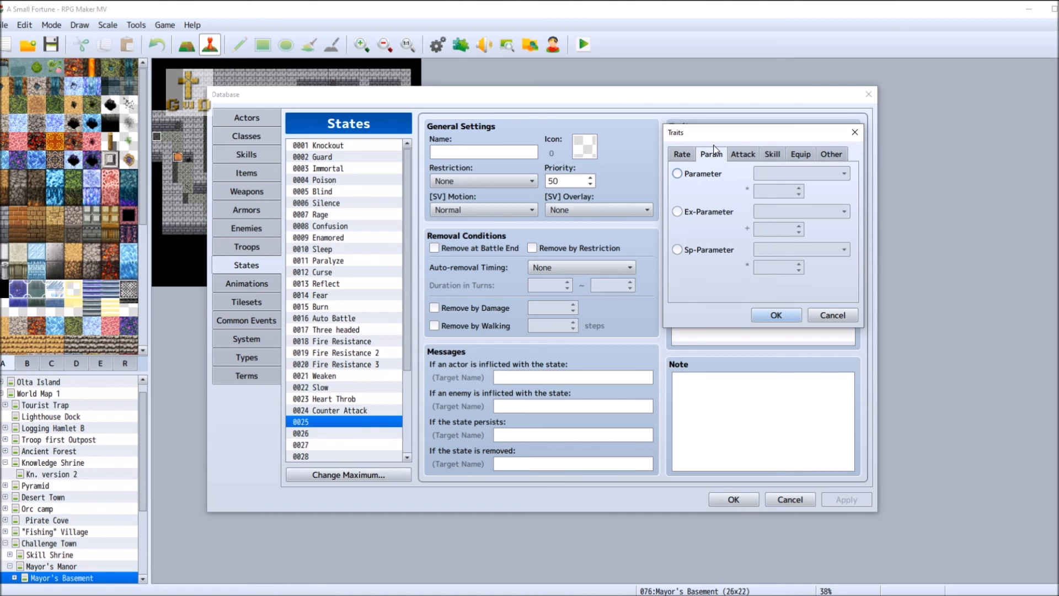
{"action": "left_click", "coordinate": [709, 173]}
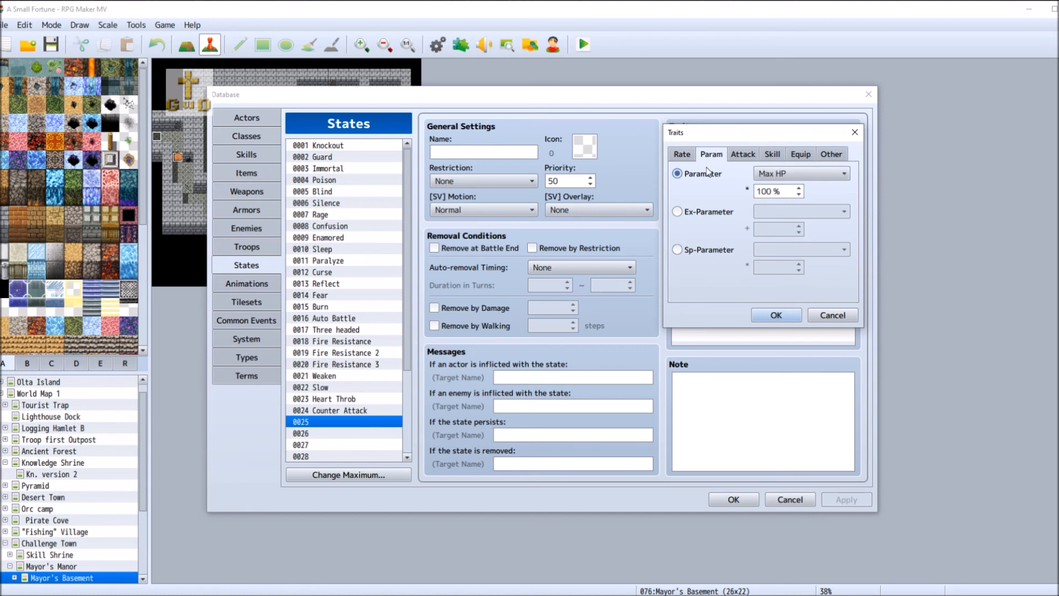
{"action": "left_click", "coordinate": [800, 178]}
{"action": "left_click", "coordinate": [800, 178]}
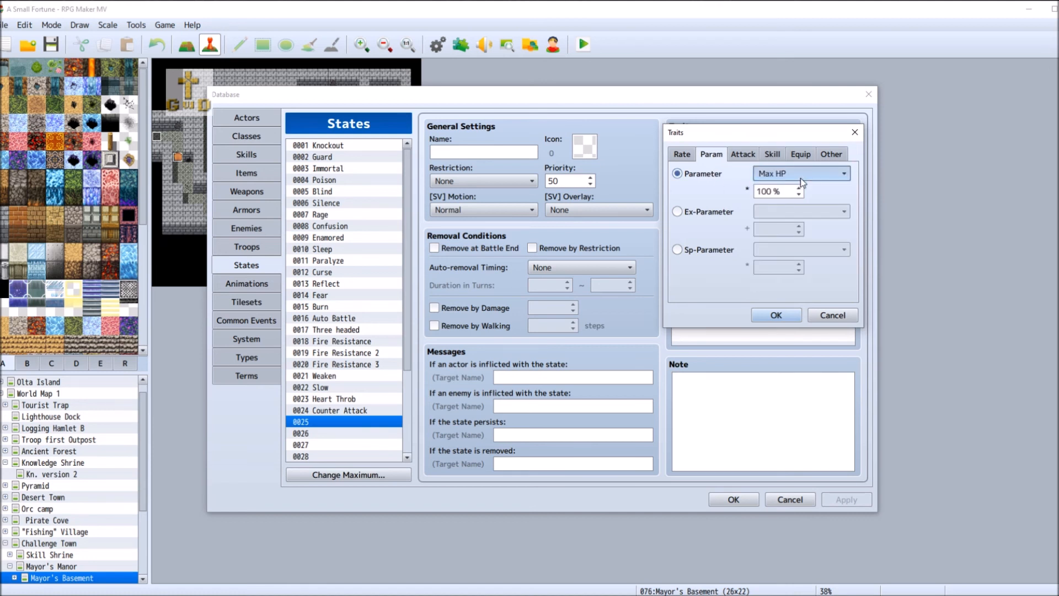
{"action": "left_click", "coordinate": [709, 213]}
{"action": "left_click", "coordinate": [800, 211]}
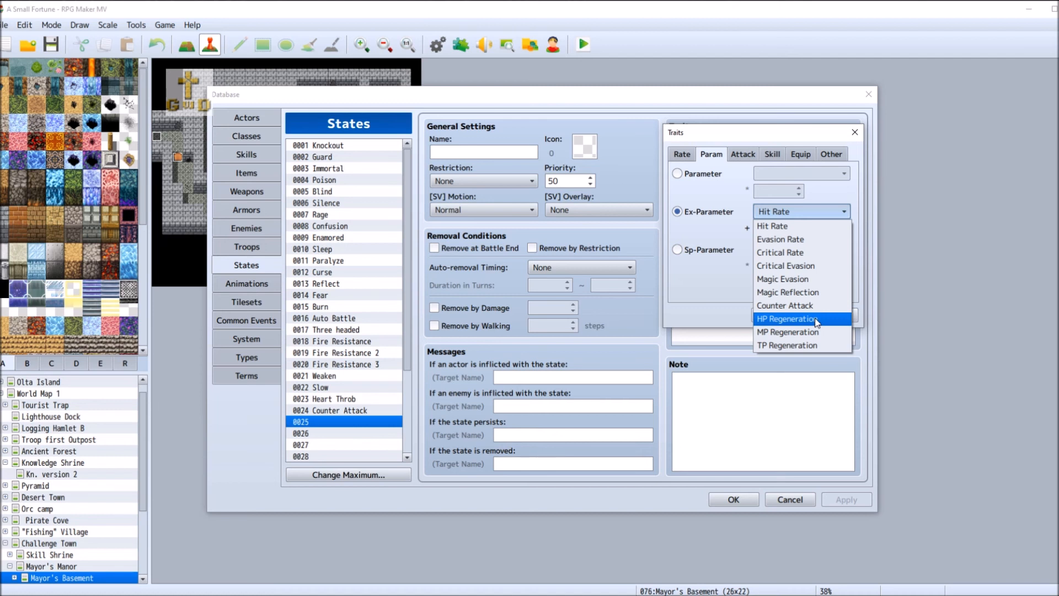
{"action": "left_click", "coordinate": [694, 320]}
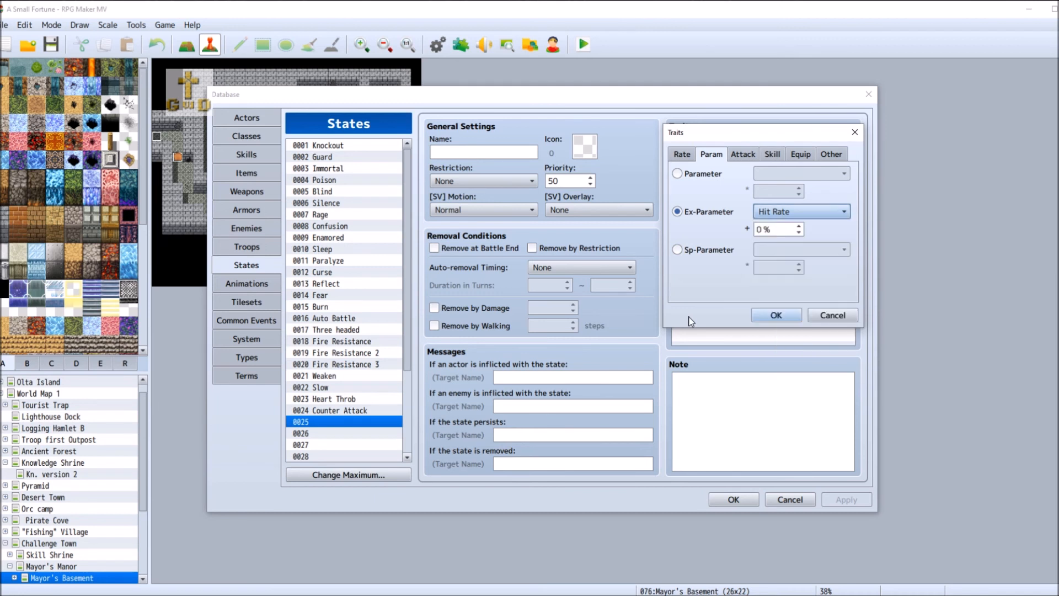
- Add an Sp-Parameter trait with Guard Effect at 100% to state 0025
{"action": "left_click", "coordinate": [713, 252]}
{"action": "left_click", "coordinate": [839, 250]}
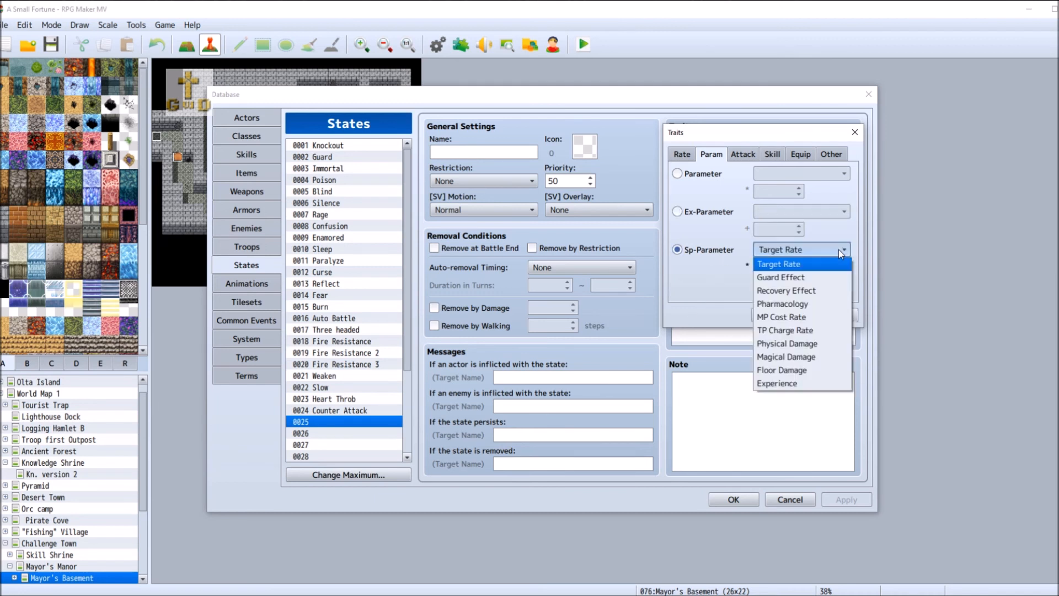
{"action": "left_click", "coordinate": [805, 264]}
{"action": "left_click", "coordinate": [805, 251]}
{"action": "left_click", "coordinate": [814, 278]}
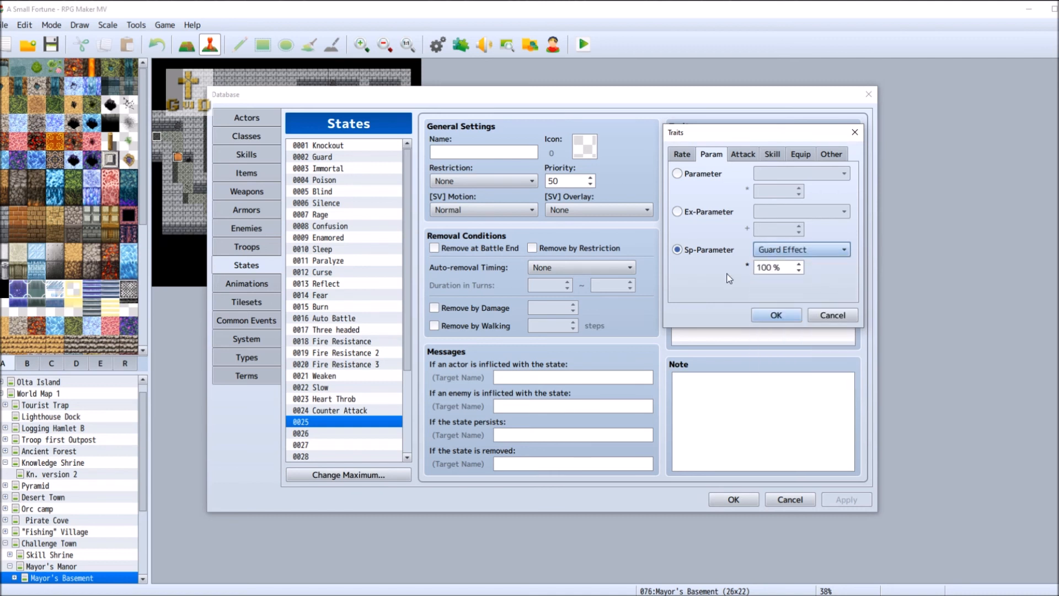
{"action": "left_click", "coordinate": [778, 316]}
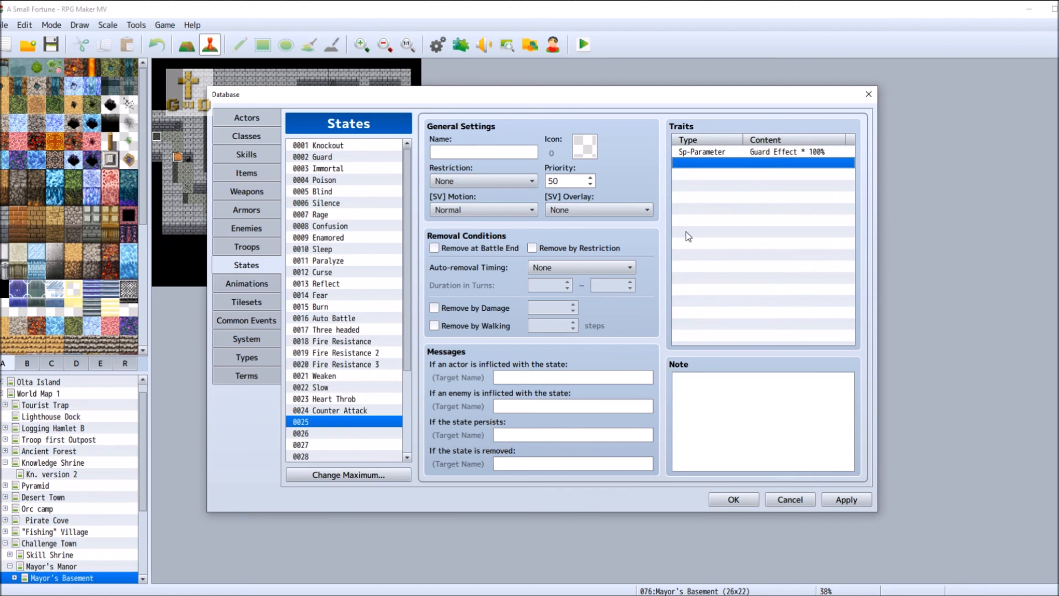
- Check the Skill and Equip options for a second trait without adding one, and apply the Protect Weak state's changes
{"action": "double_click", "coordinate": [725, 163]}
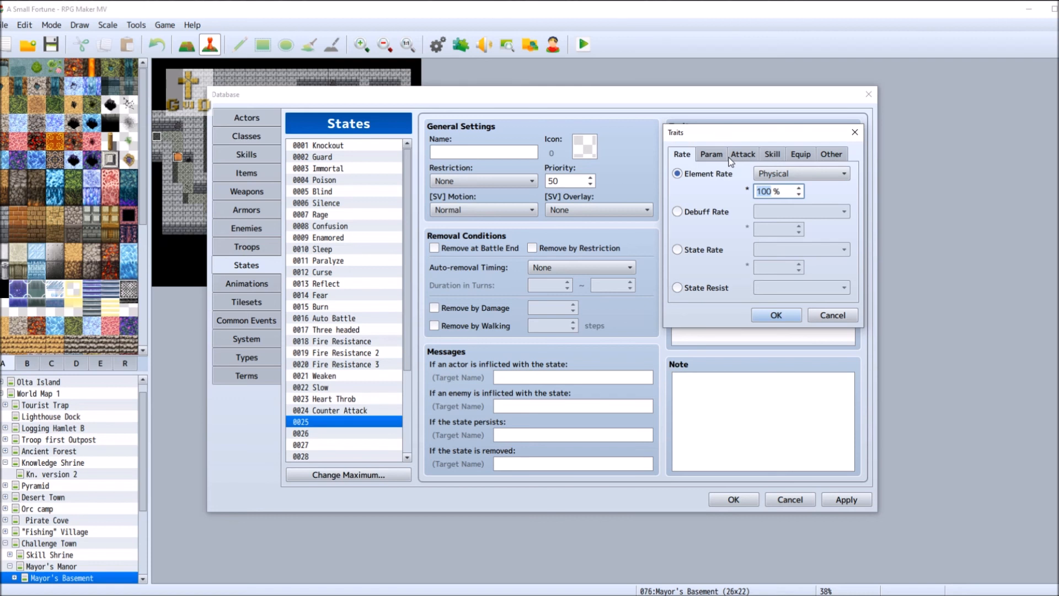
{"action": "left_click", "coordinate": [772, 154]}
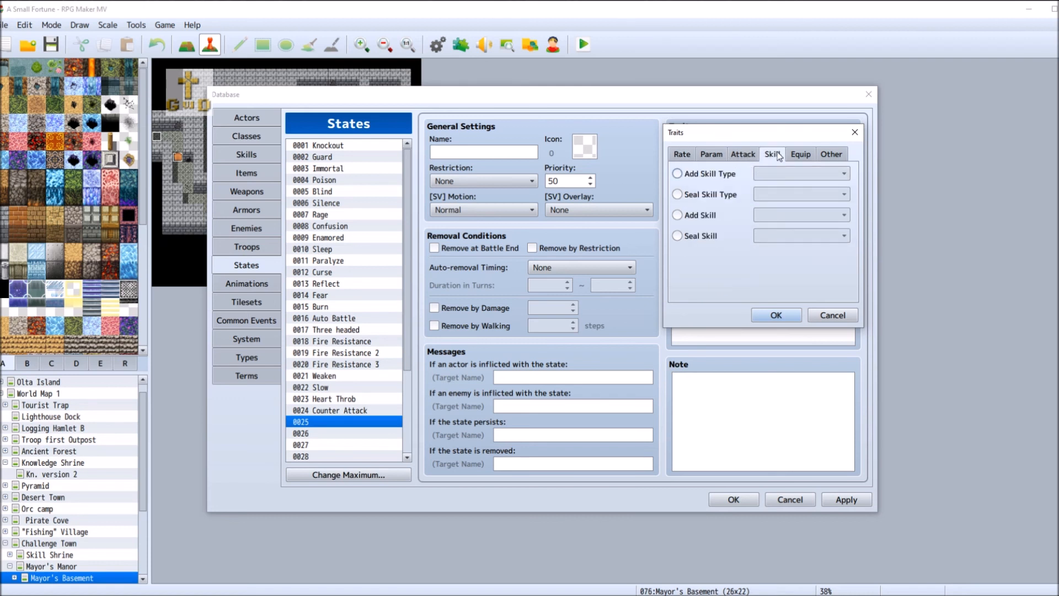
{"action": "left_click", "coordinate": [803, 156]}
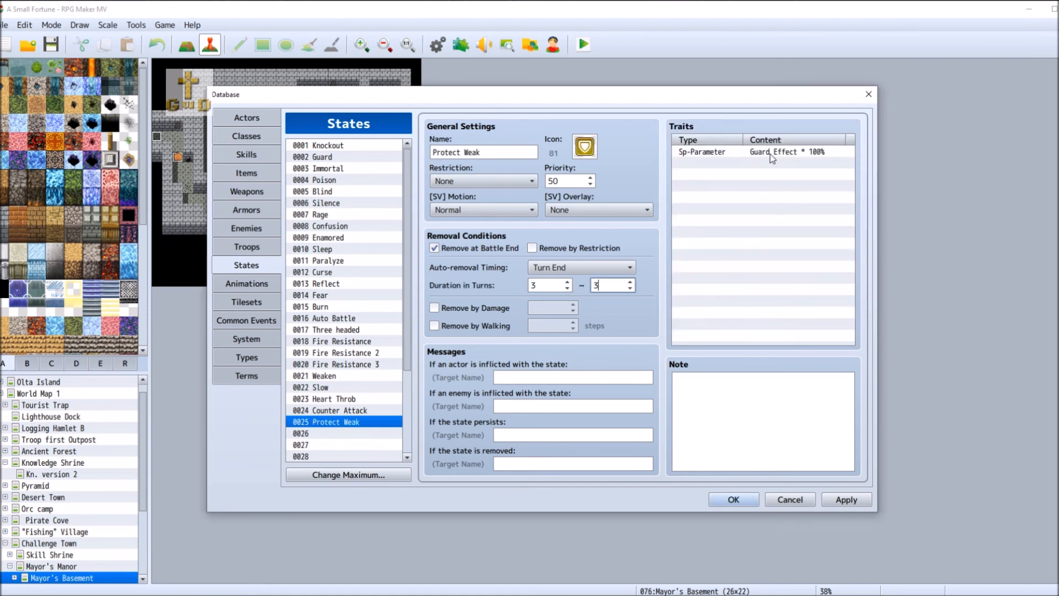
{"action": "double_click", "coordinate": [743, 170]}
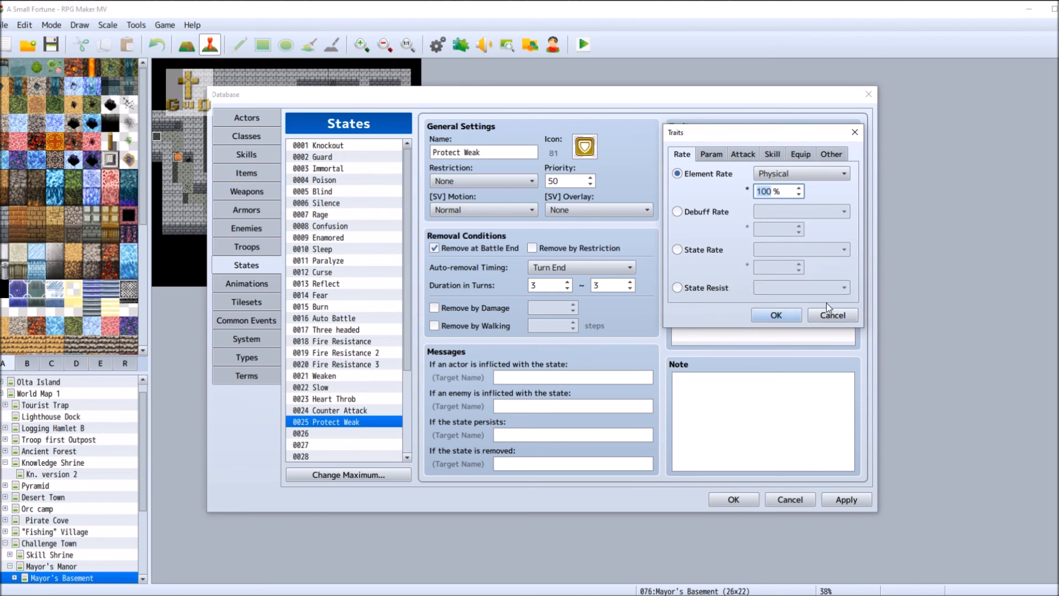
{"action": "left_click", "coordinate": [835, 319]}
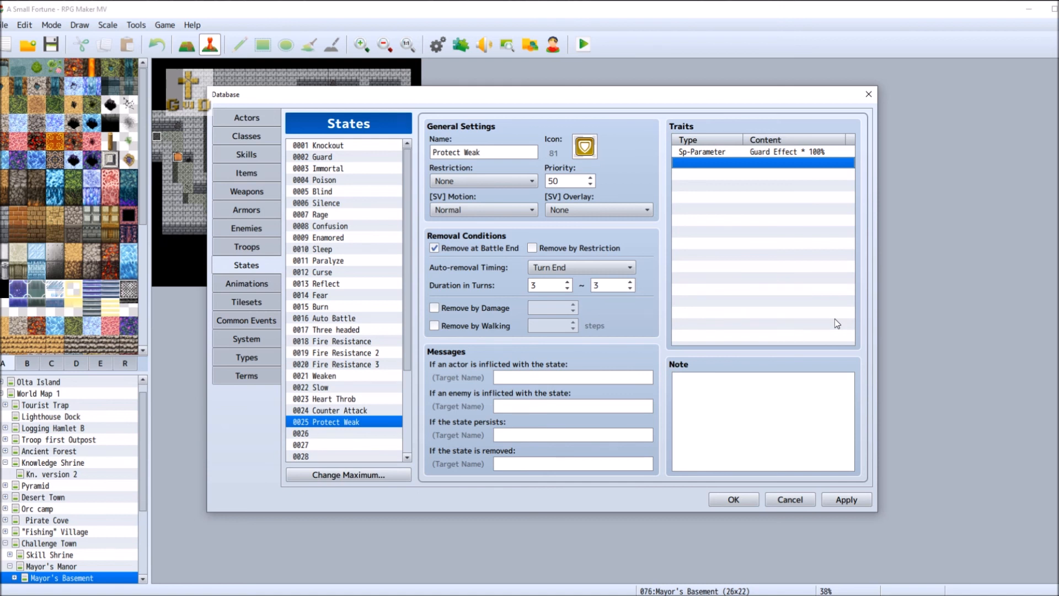
{"action": "left_click", "coordinate": [826, 499]}
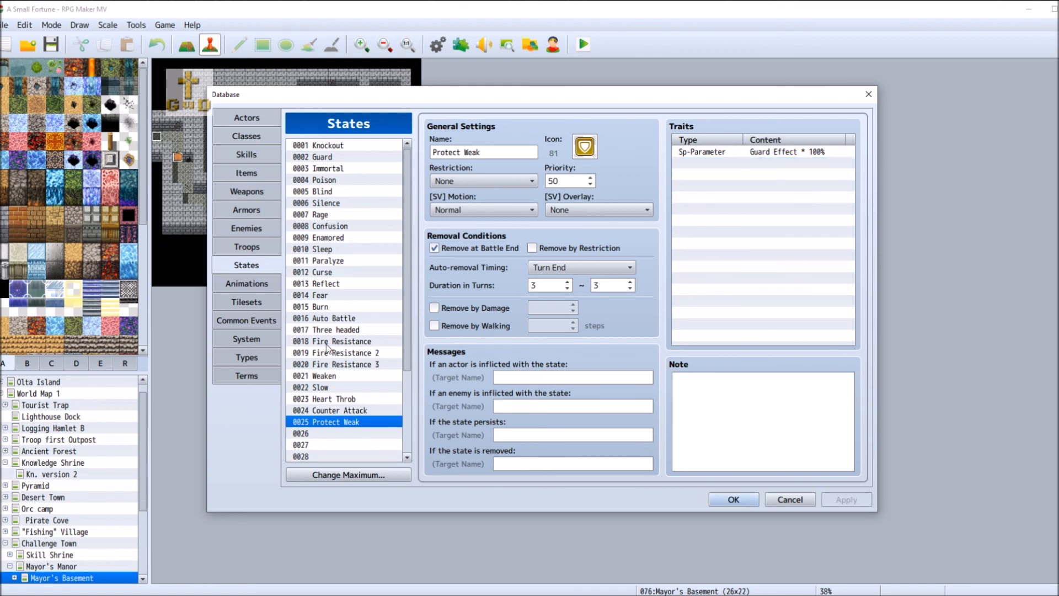
- Give the Protect the Weak skill an Add State effect for 0025 Protect Weak at 100%
{"action": "left_click", "coordinate": [258, 156]}
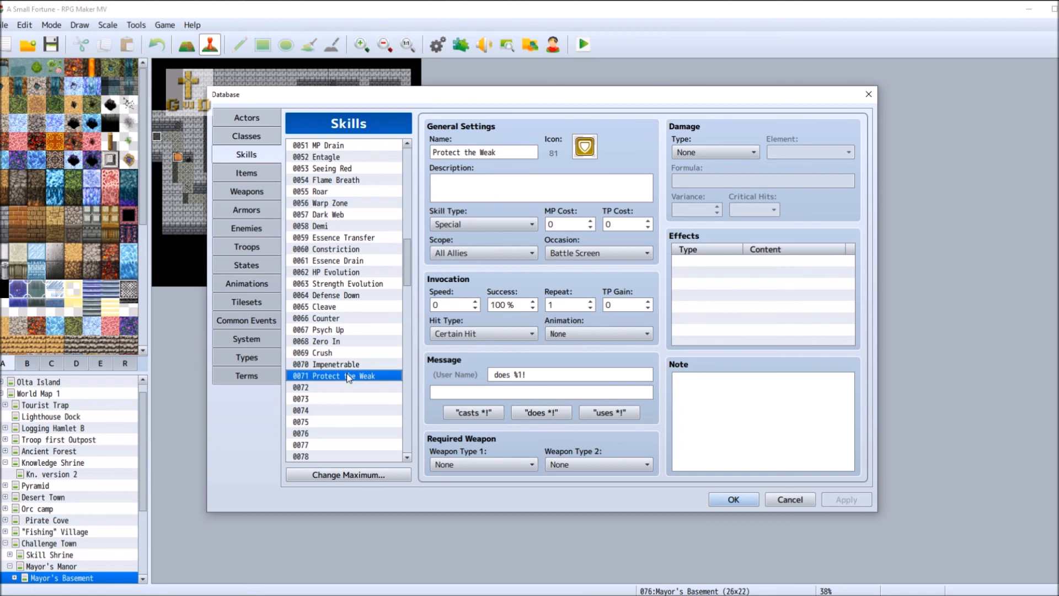
{"action": "double_click", "coordinate": [743, 260]}
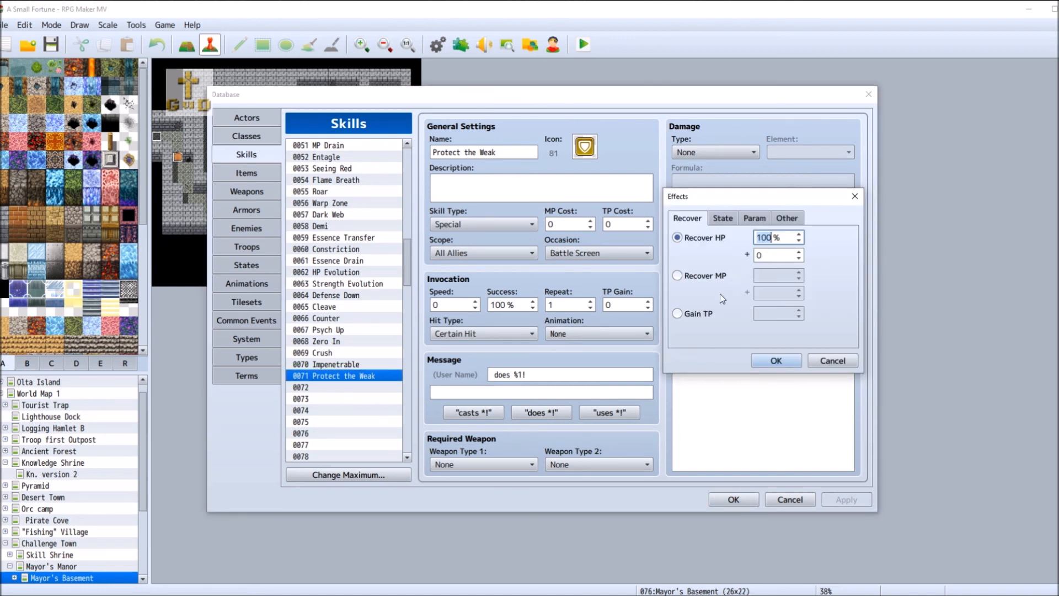
{"action": "left_click", "coordinate": [721, 217]}
{"action": "left_click", "coordinate": [678, 237]}
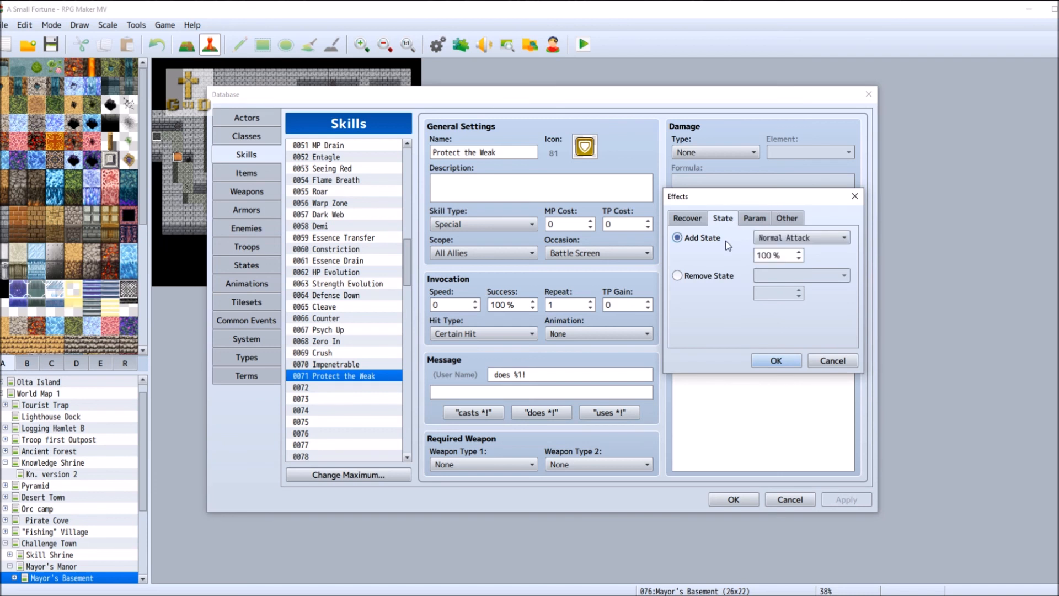
{"action": "left_click", "coordinate": [816, 237]}
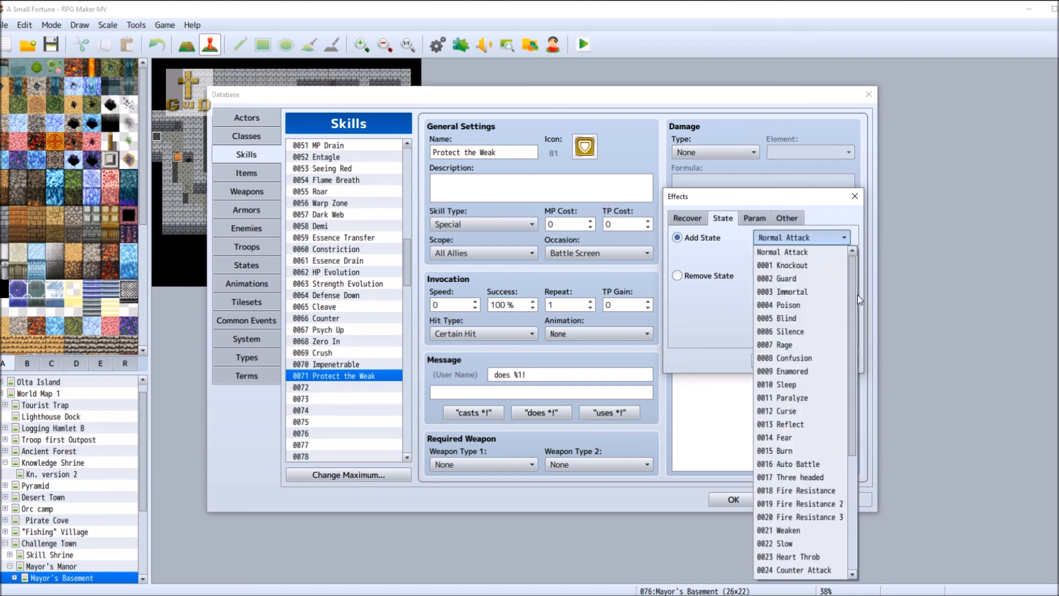
{"action": "left_click", "coordinate": [861, 432]}
{"action": "left_click", "coordinate": [825, 241]}
{"action": "left_click_drag", "start_coordinate": [852, 269], "coordinate": [841, 449]}
{"action": "left_click", "coordinate": [825, 237]}
{"action": "left_click_drag", "start_coordinate": [852, 265], "coordinate": [853, 379]}
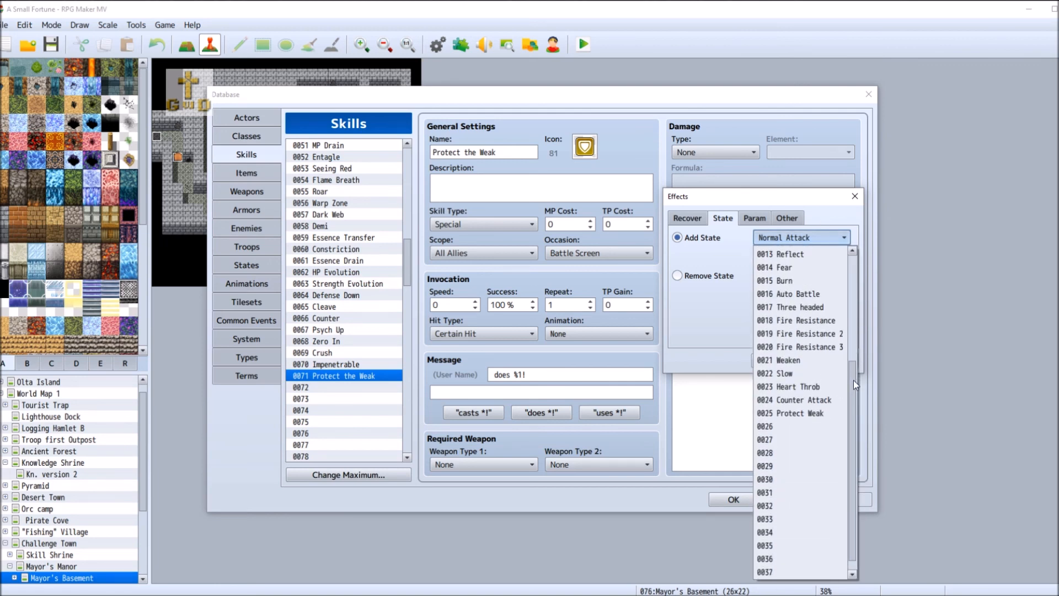
{"action": "left_click", "coordinate": [822, 413]}
{"action": "left_click", "coordinate": [779, 361]}
- Check the state, buff, debuff and special options for a second effect without adding one, and apply the Protect the Weak skill's changes
{"action": "double_click", "coordinate": [732, 282]}
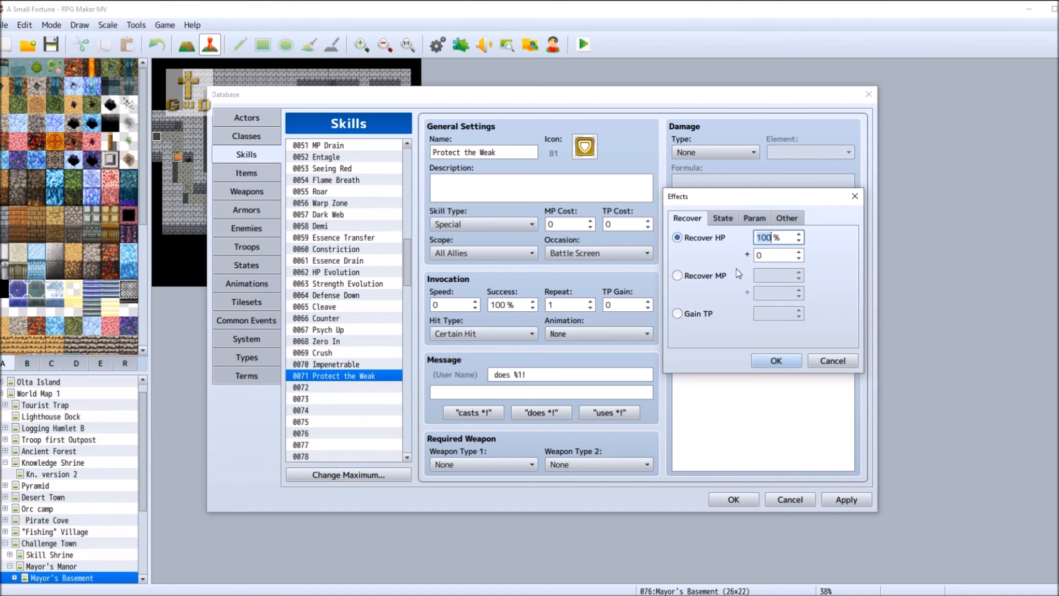
{"action": "left_click", "coordinate": [730, 221]}
{"action": "left_click", "coordinate": [752, 217]}
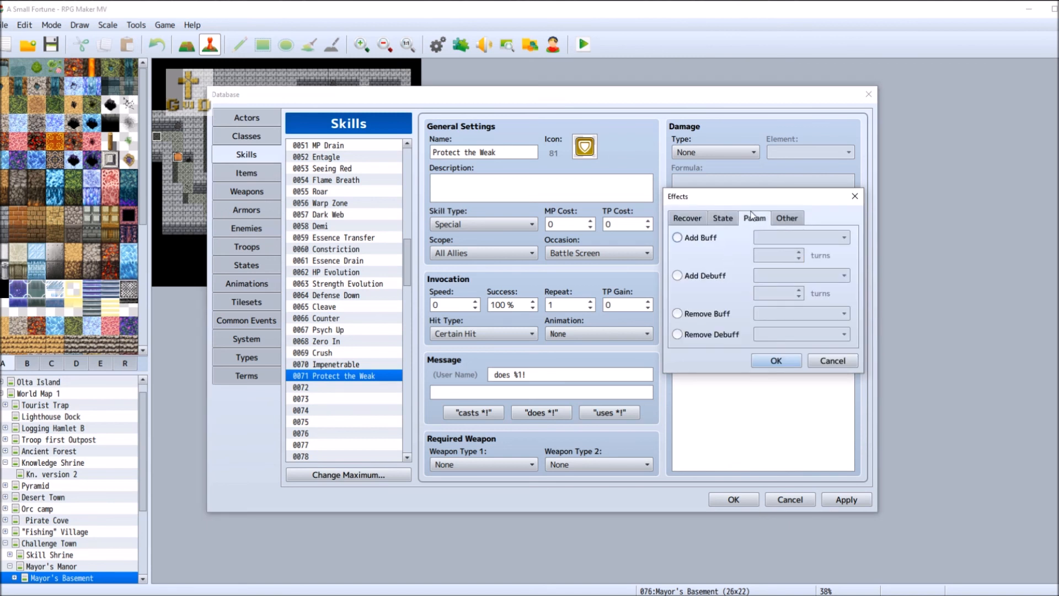
{"action": "left_click", "coordinate": [712, 239]}
{"action": "left_click", "coordinate": [800, 237]}
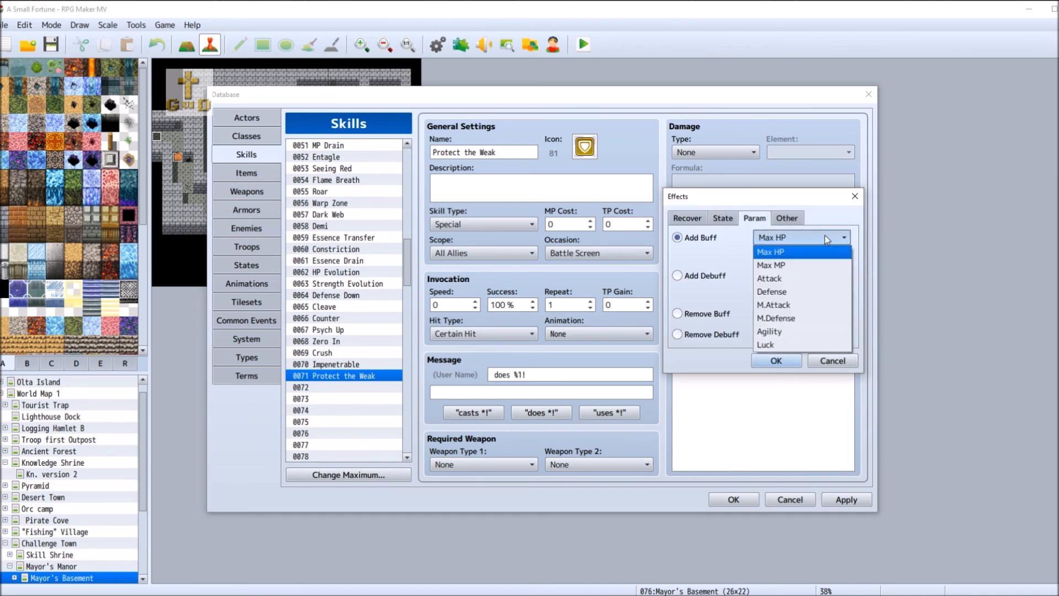
{"action": "left_click", "coordinate": [706, 274]}
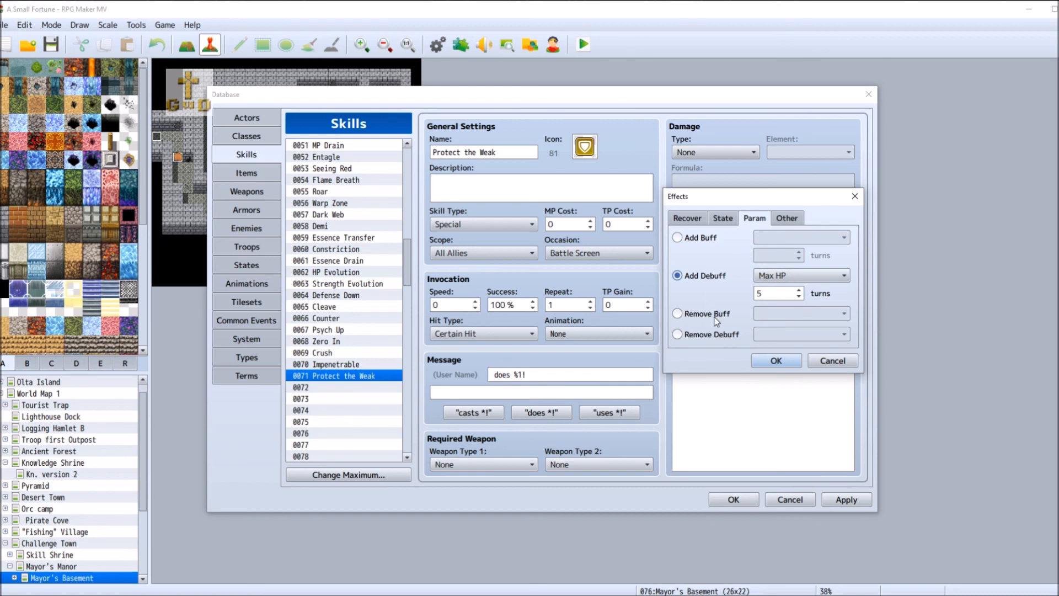
{"action": "left_click", "coordinate": [791, 218]}
{"action": "left_click", "coordinate": [710, 237]}
{"action": "left_click", "coordinate": [788, 238]}
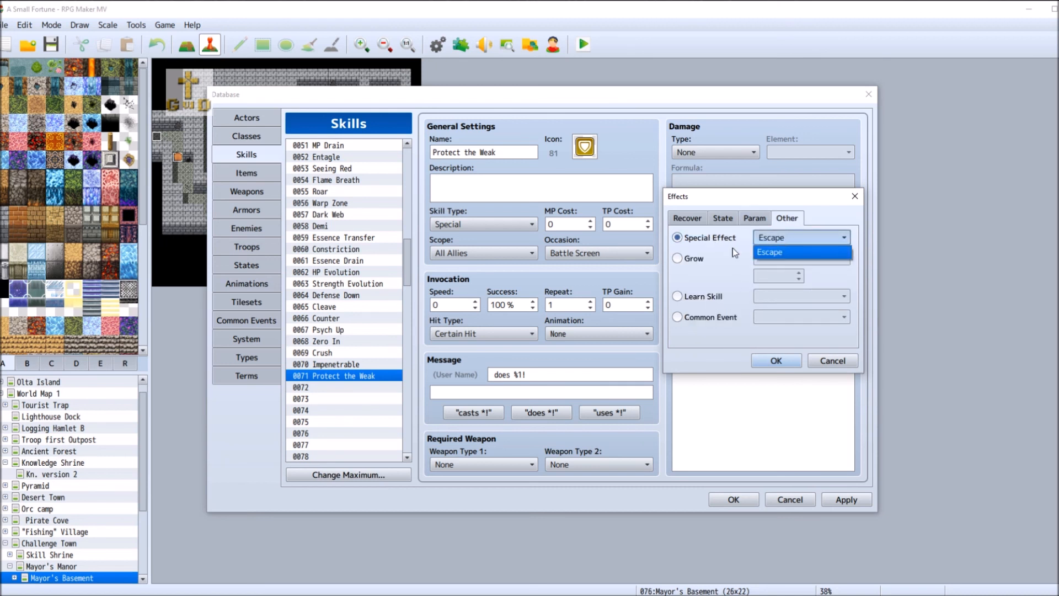
{"action": "left_click", "coordinate": [708, 303]}
{"action": "left_click", "coordinate": [707, 319]}
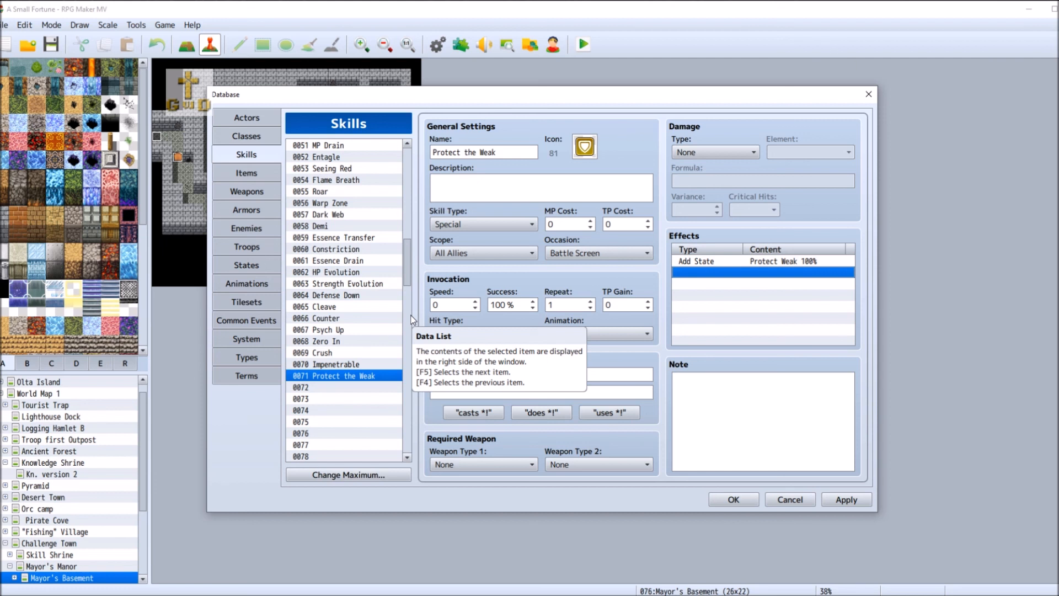
{"action": "left_click", "coordinate": [835, 503]}
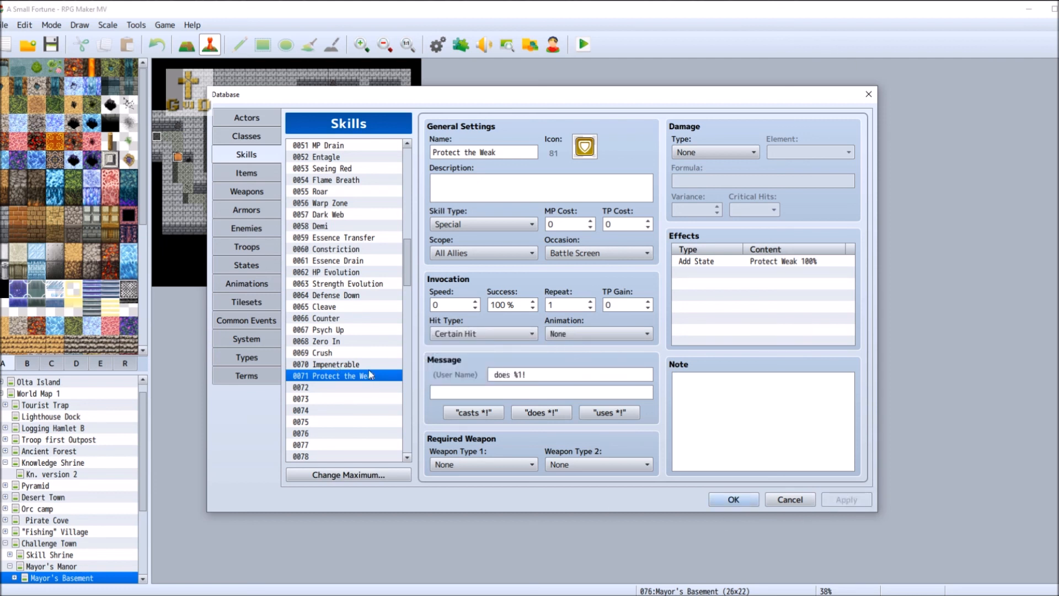
- Name the empty skill 0072 "Flay" and give it the red icon 76
{"action": "left_click", "coordinate": [330, 386]}
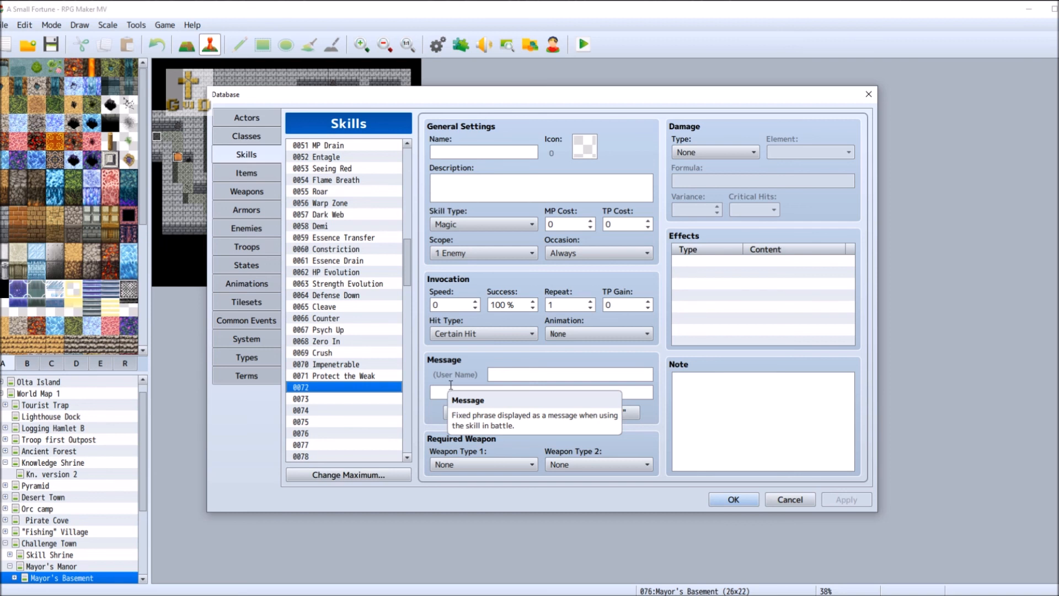
{"action": "left_click", "coordinate": [491, 149]}
{"action": "type", "text": "Flay"}
{"action": "double_click", "coordinate": [585, 146]}
{"action": "double_click", "coordinate": [620, 268]}
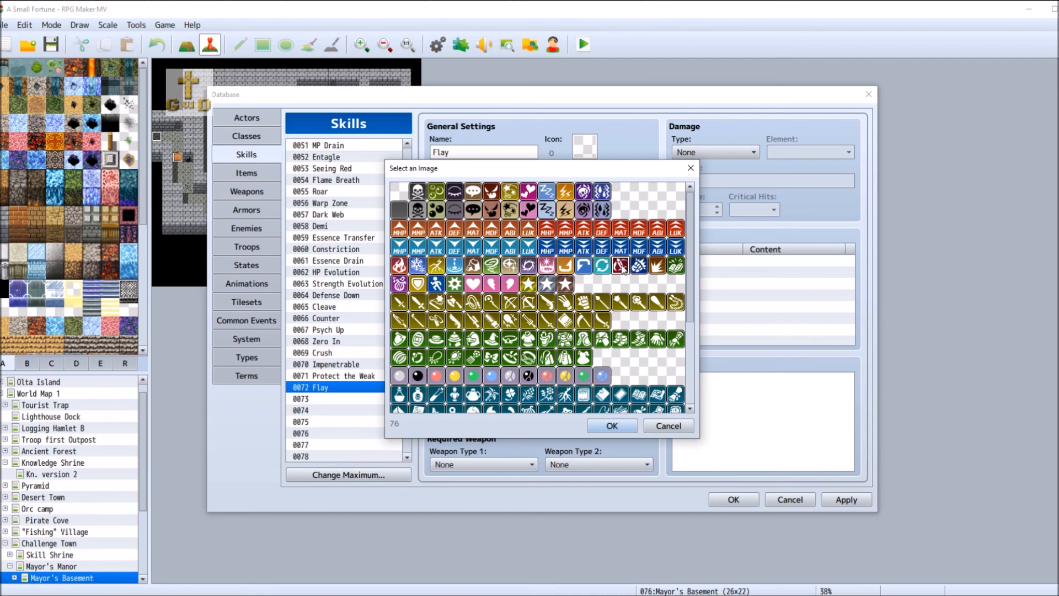
{"action": "left_click", "coordinate": [486, 183]}
- Set the Flay skill's type to Special, its scope to 1 Enemy and its occasion to Battle Screen
{"action": "left_click", "coordinate": [496, 224]}
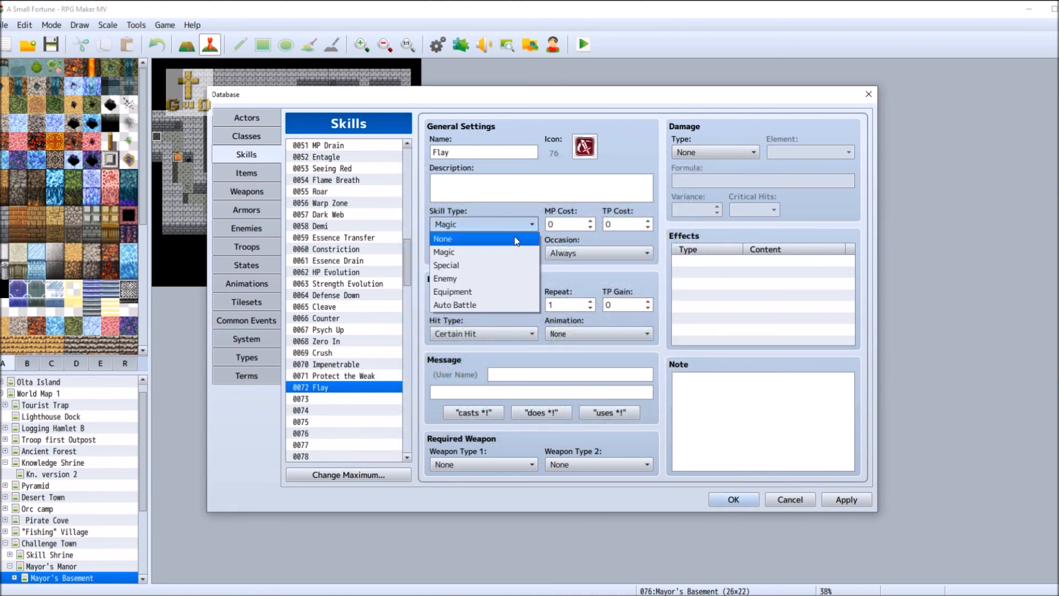
{"action": "left_click", "coordinate": [498, 264]}
{"action": "left_click", "coordinate": [504, 254]}
{"action": "left_click", "coordinate": [503, 253]}
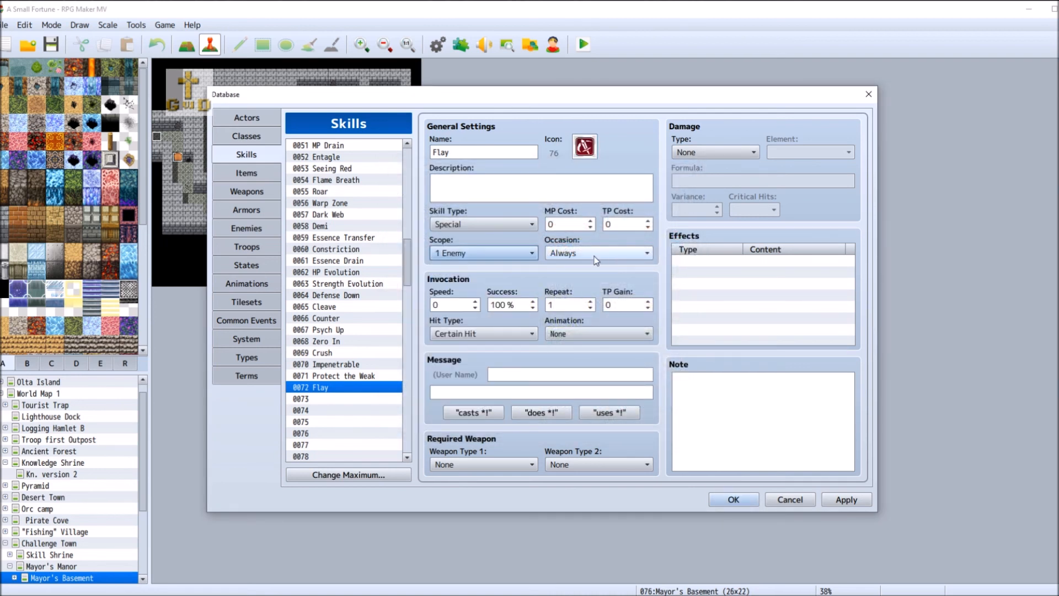
{"action": "left_click", "coordinate": [599, 254]}
{"action": "left_click", "coordinate": [585, 280]}
{"action": "double_click", "coordinate": [717, 263]}
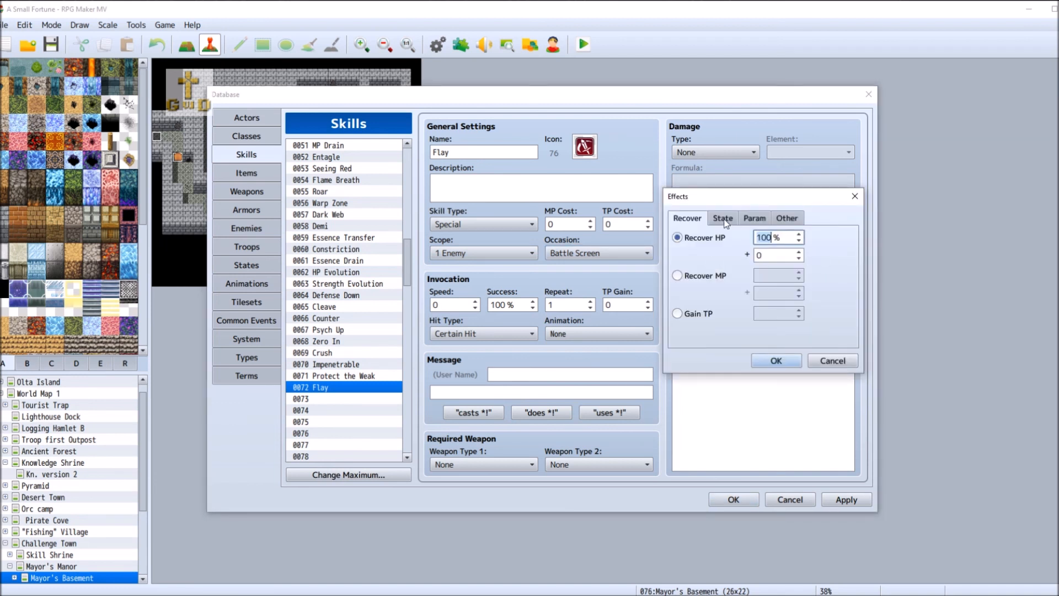
{"action": "left_click", "coordinate": [723, 218]}
{"action": "left_click", "coordinate": [712, 279]}
{"action": "left_click", "coordinate": [817, 276]}
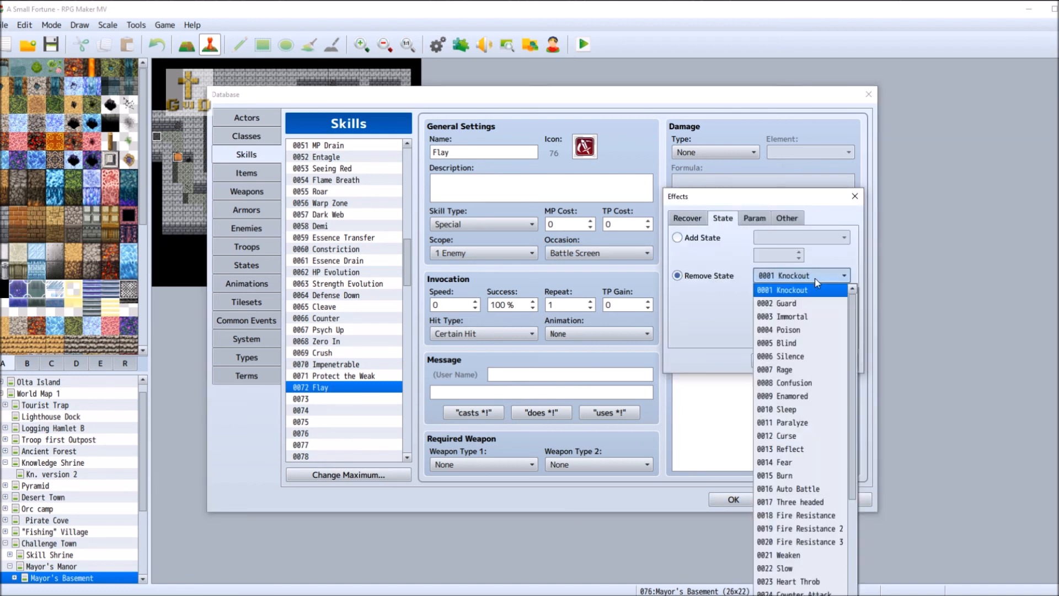
{"action": "scroll", "coordinate": [802, 396], "scroll_direction": "down", "scroll_amount": 2}
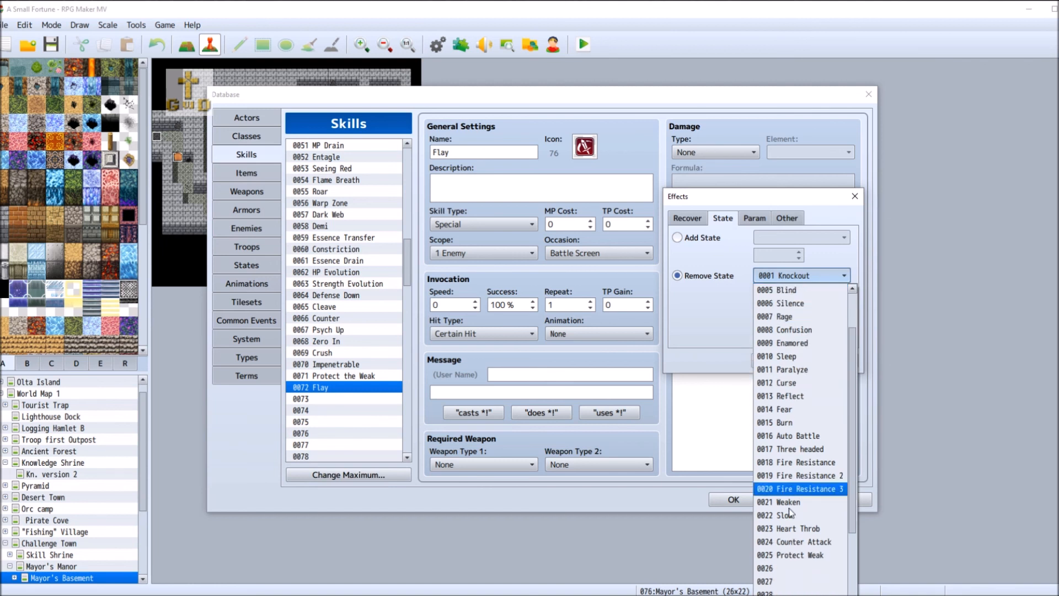
{"action": "scroll", "coordinate": [801, 394], "scroll_direction": "up", "scroll_amount": 2}
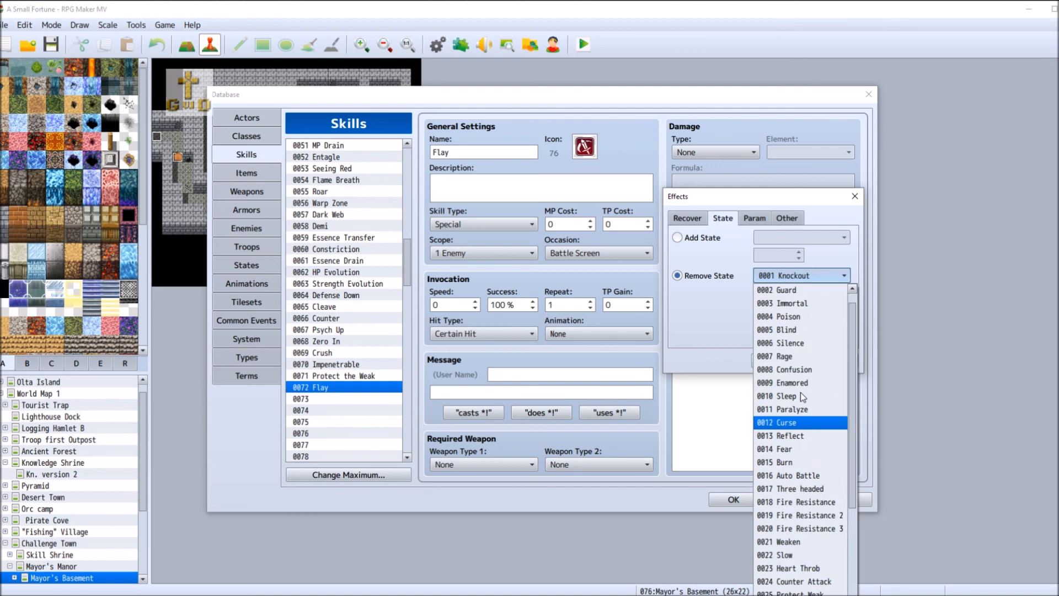
{"action": "left_click", "coordinate": [755, 292]}
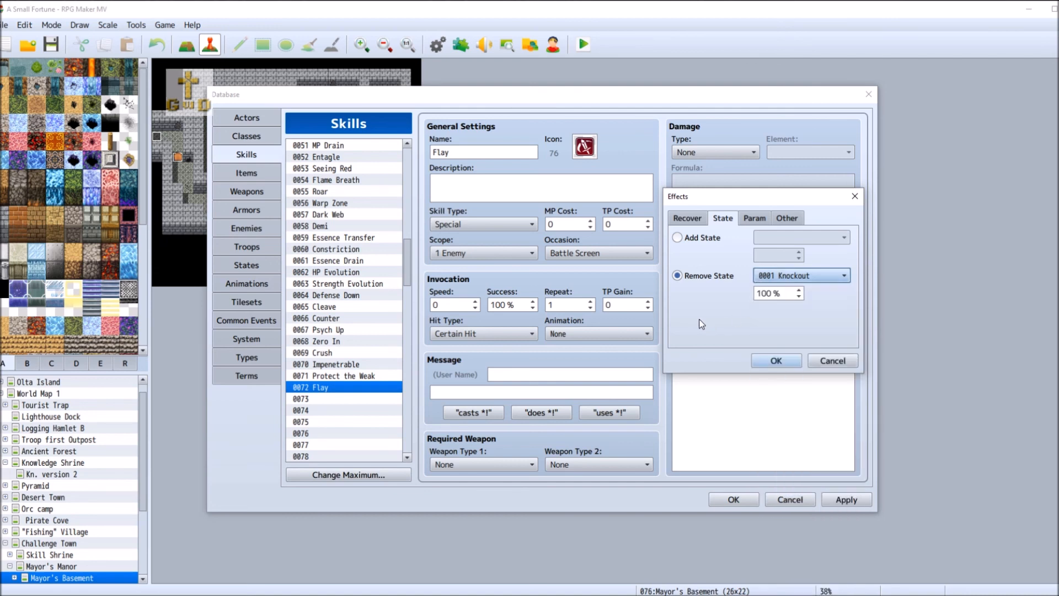
{"action": "left_click", "coordinate": [824, 363]}
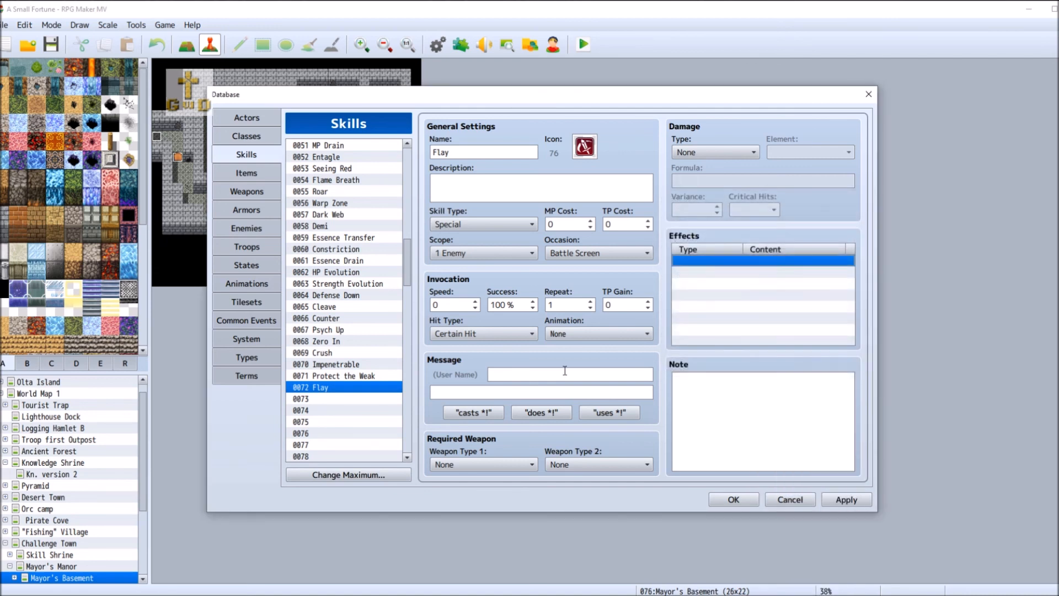
- Give the Flay skill HP Damage with the Normal Attack element and formula a.atk * 4 - b.def * 2, choose its critical hits option and apply the changes
{"action": "left_click", "coordinate": [846, 500]}
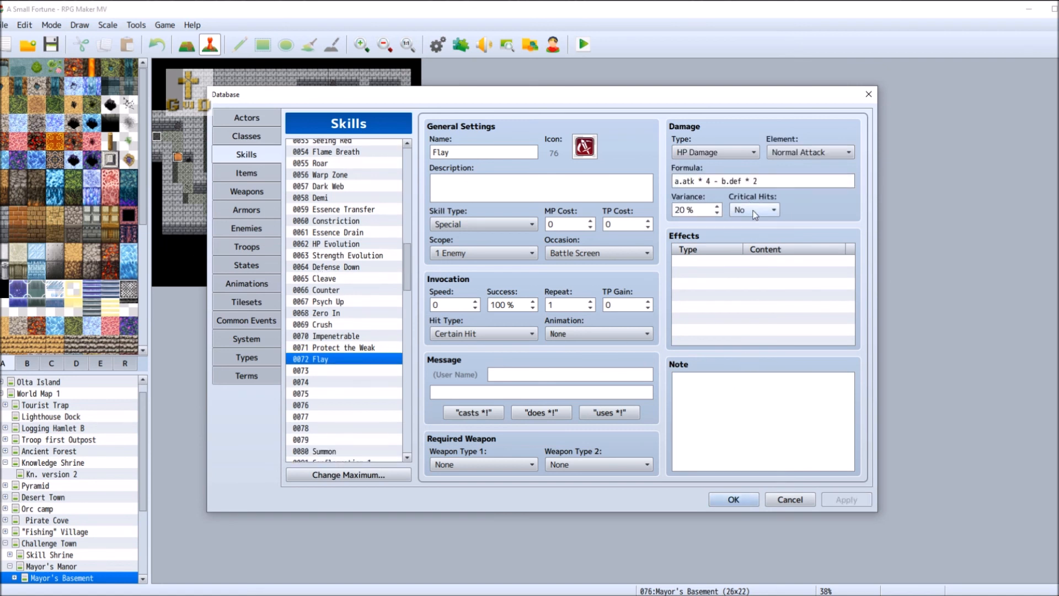
{"action": "left_click", "coordinate": [755, 210]}
{"action": "left_click", "coordinate": [756, 237]}
{"action": "left_click", "coordinate": [721, 495]}
- Give the empty state 0026 an Ex-Parameter trait of HP Regeneration + 5%
{"action": "left_click", "coordinate": [261, 267]}
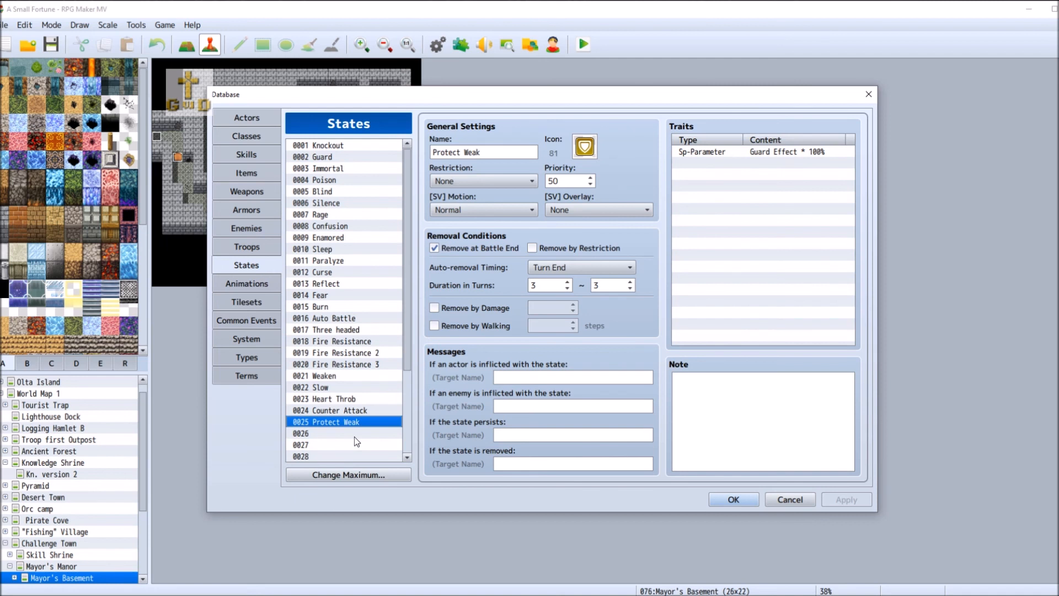
{"action": "left_click", "coordinate": [355, 435]}
{"action": "double_click", "coordinate": [740, 164]}
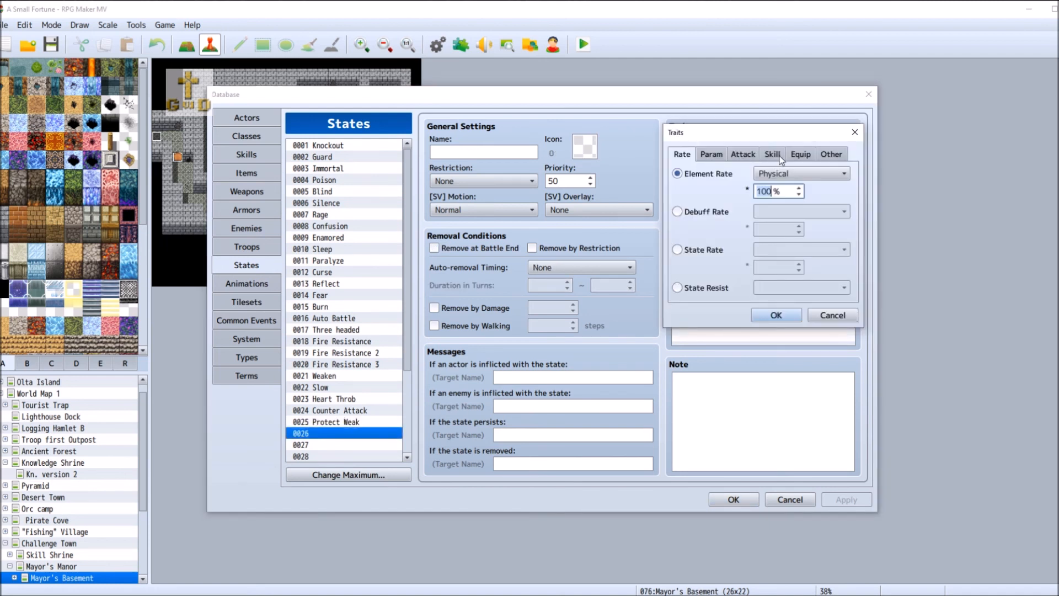
{"action": "left_click", "coordinate": [710, 156]}
{"action": "left_click", "coordinate": [712, 174]}
{"action": "left_click", "coordinate": [798, 172]}
{"action": "left_click", "coordinate": [798, 188]}
{"action": "left_click", "coordinate": [692, 212]}
{"action": "left_click", "coordinate": [803, 212]}
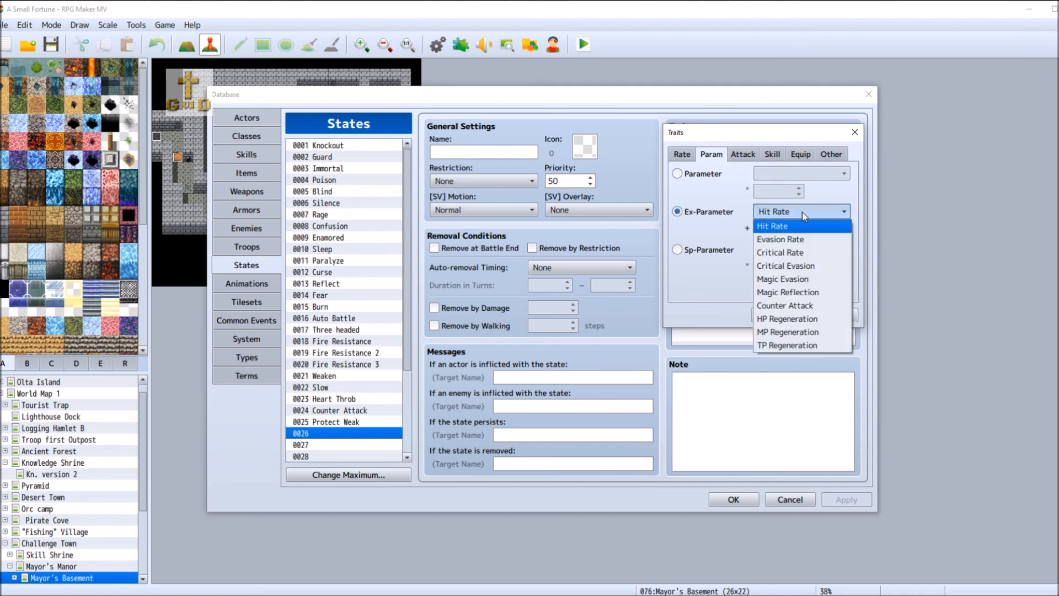
{"action": "left_click", "coordinate": [789, 319]}
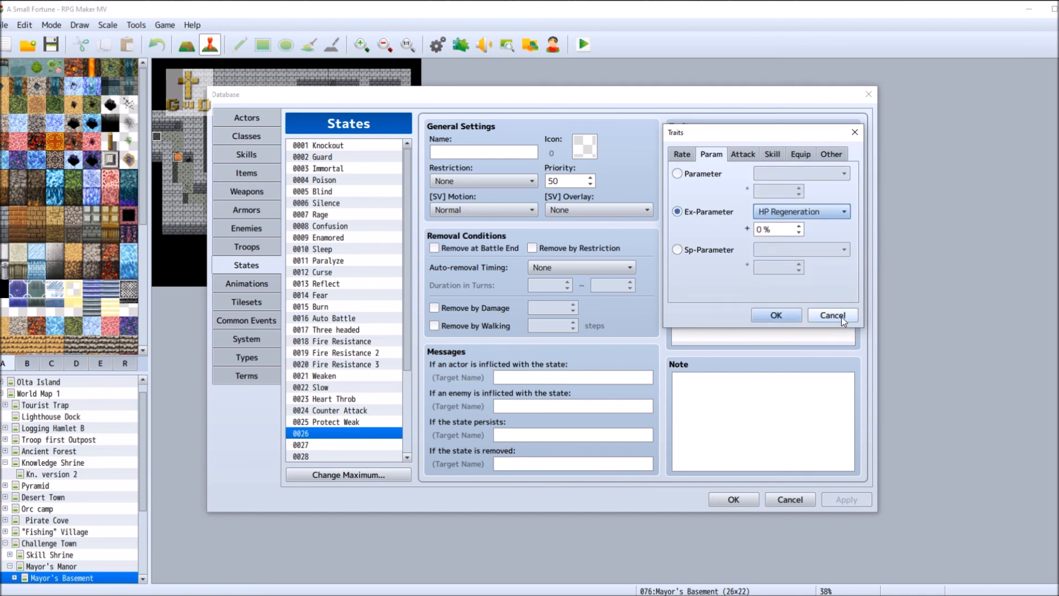
{"action": "left_click", "coordinate": [773, 227]}
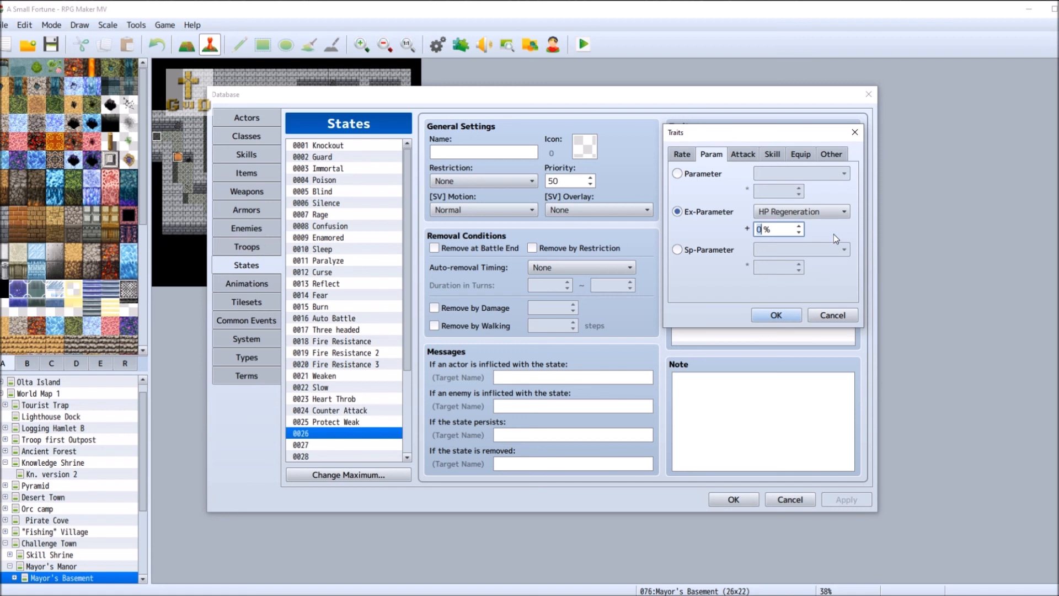
{"action": "type", "text": "5"}
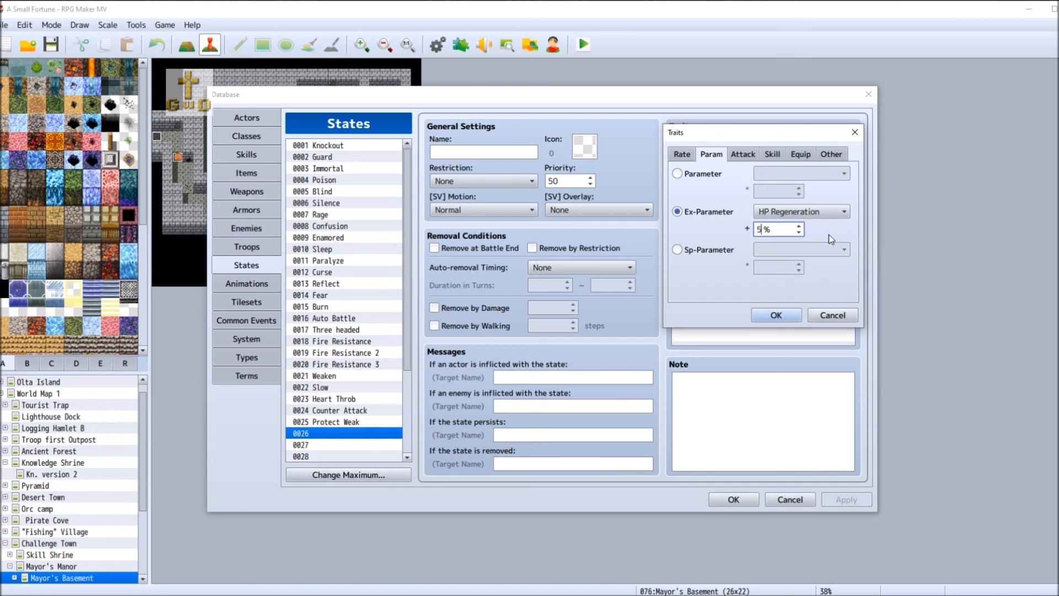
{"action": "left_click", "coordinate": [776, 315]}
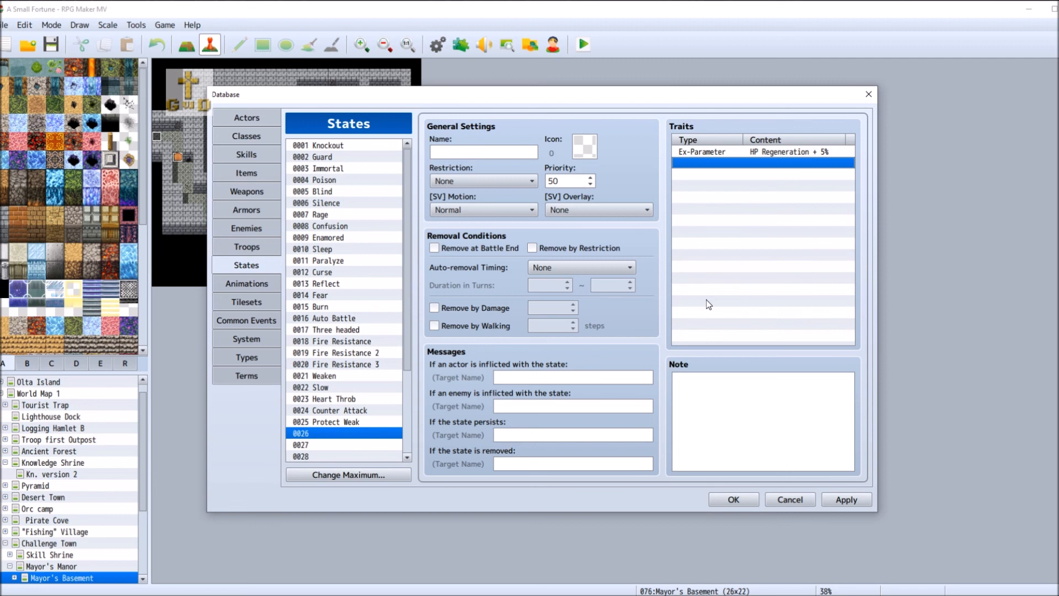
- Name state 0026 "HP regen" and give it the yellow star icon 87
{"action": "left_click", "coordinate": [462, 147]}
{"action": "type", "text": "H"}
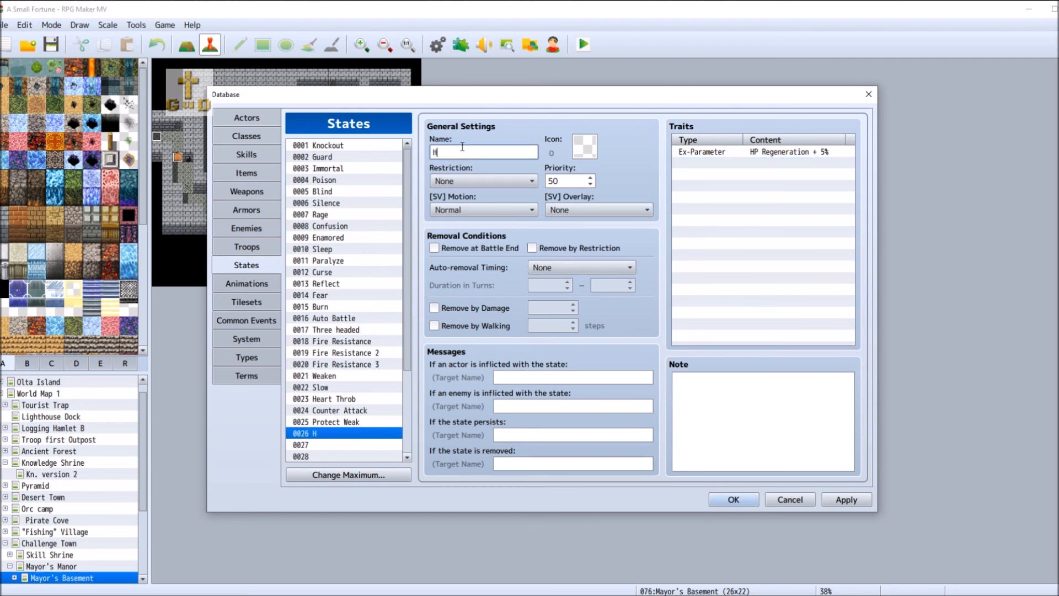
{"action": "type", "text": "P regen"}
{"action": "double_click", "coordinate": [585, 147]}
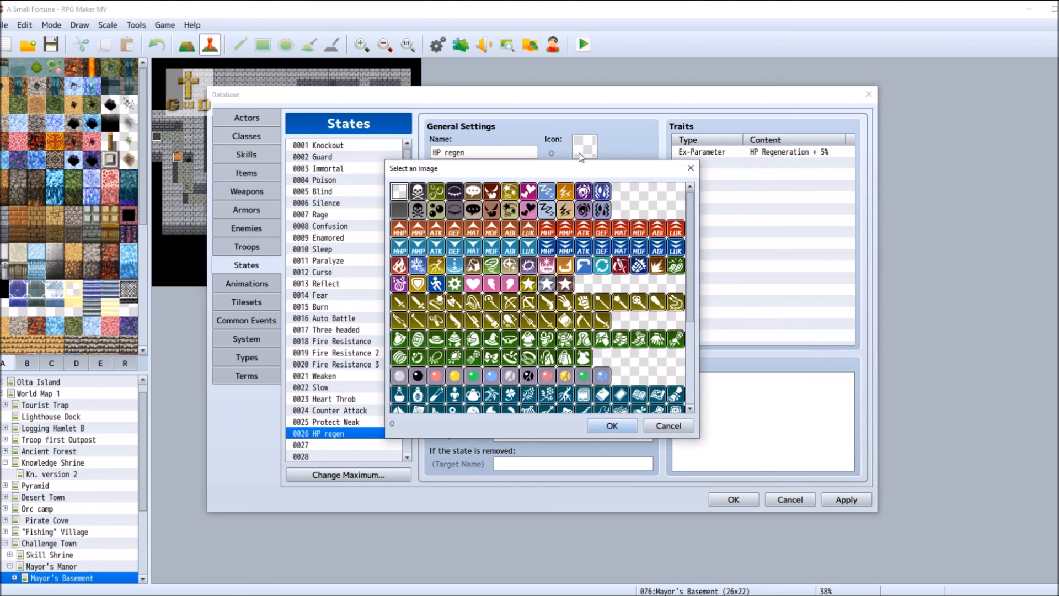
{"action": "left_click", "coordinate": [528, 284]}
{"action": "left_click", "coordinate": [612, 426]}
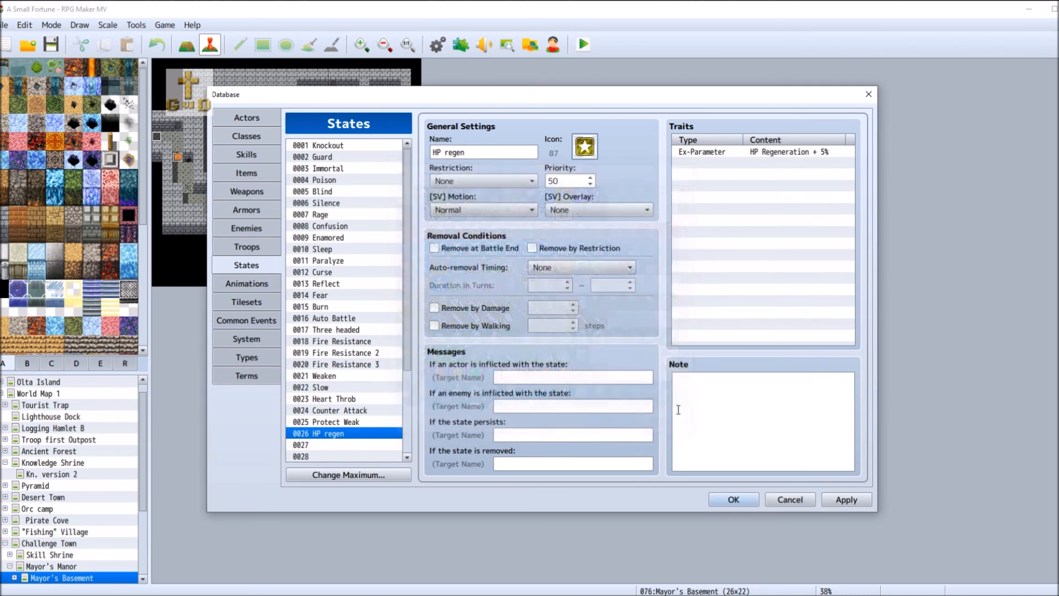
{"action": "left_click", "coordinate": [495, 181]}
{"action": "left_click", "coordinate": [494, 181]}
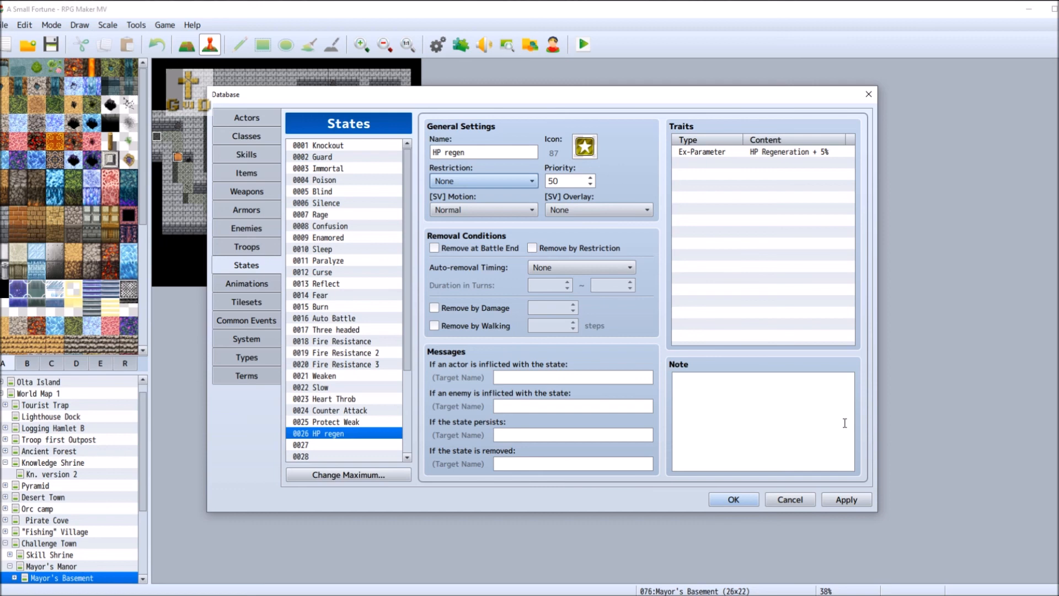
- Confirm and close the database, and save the project
{"action": "left_click", "coordinate": [733, 500]}
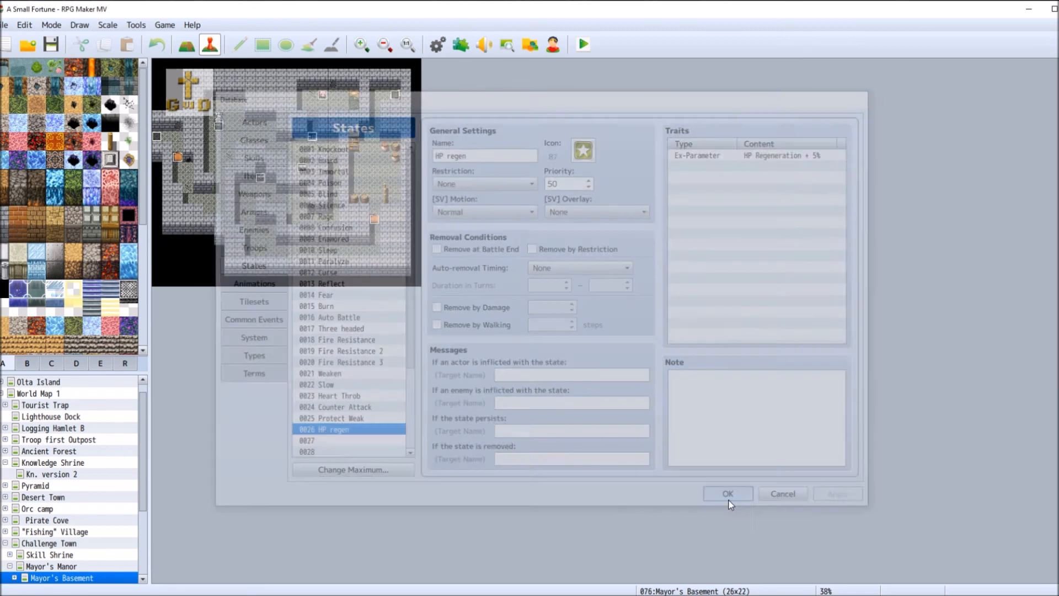
{"action": "key", "text": "ctrl+s"}
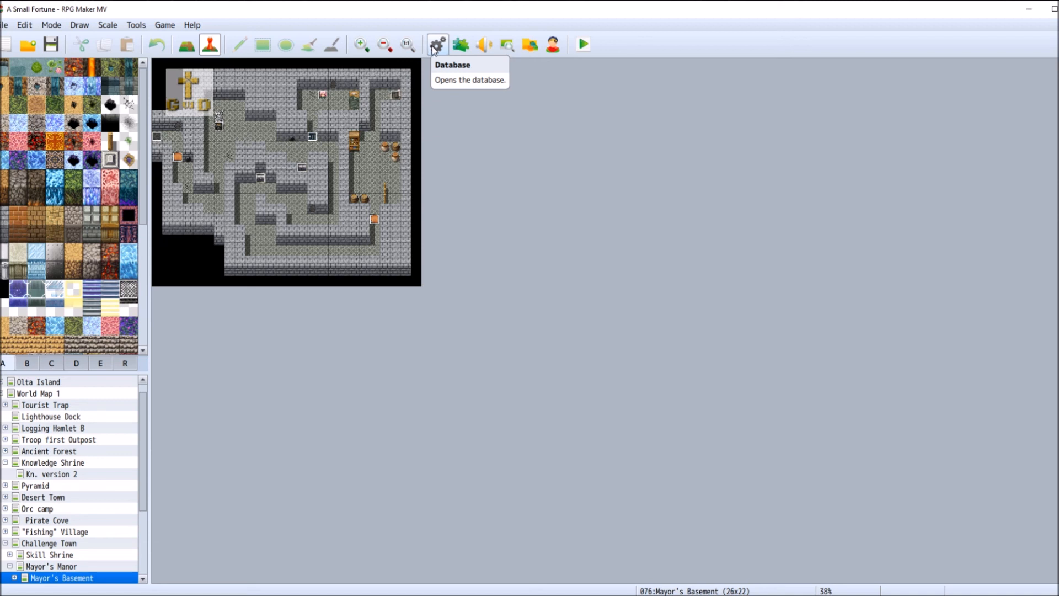
{"action": "left_click", "coordinate": [50, 44]}
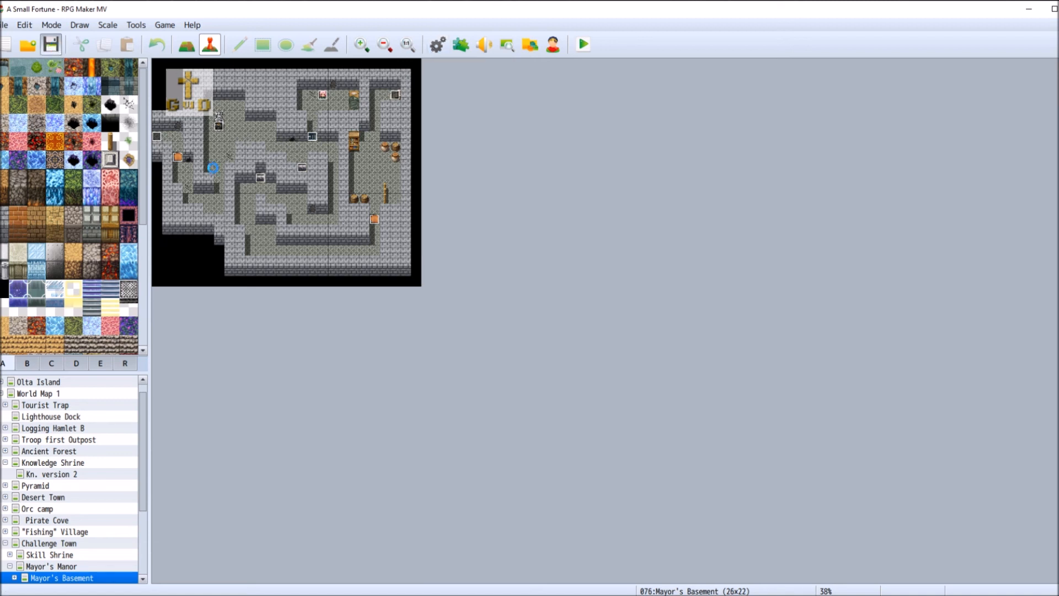